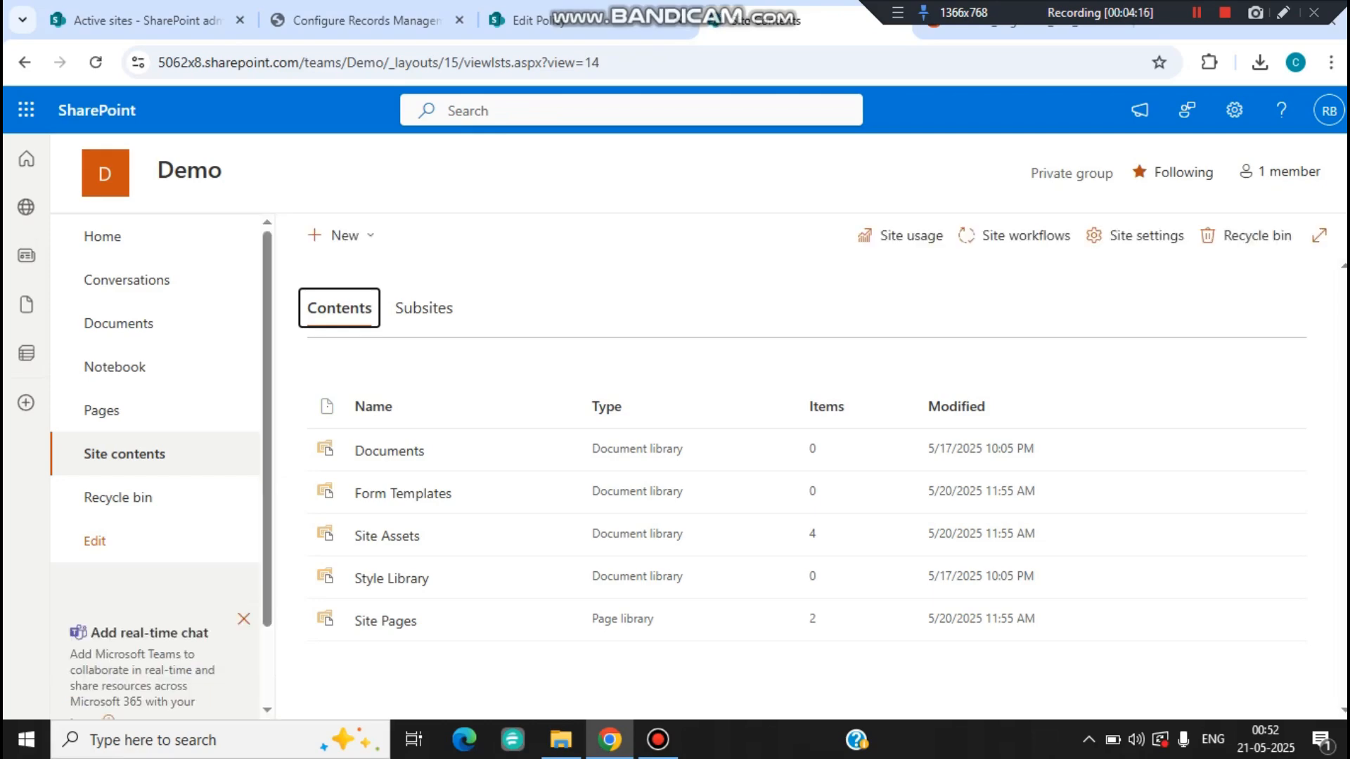
# Step: Open the Demo site's full site settings through its site information and go to the page for managing site features
pyautogui.click(1234, 110)
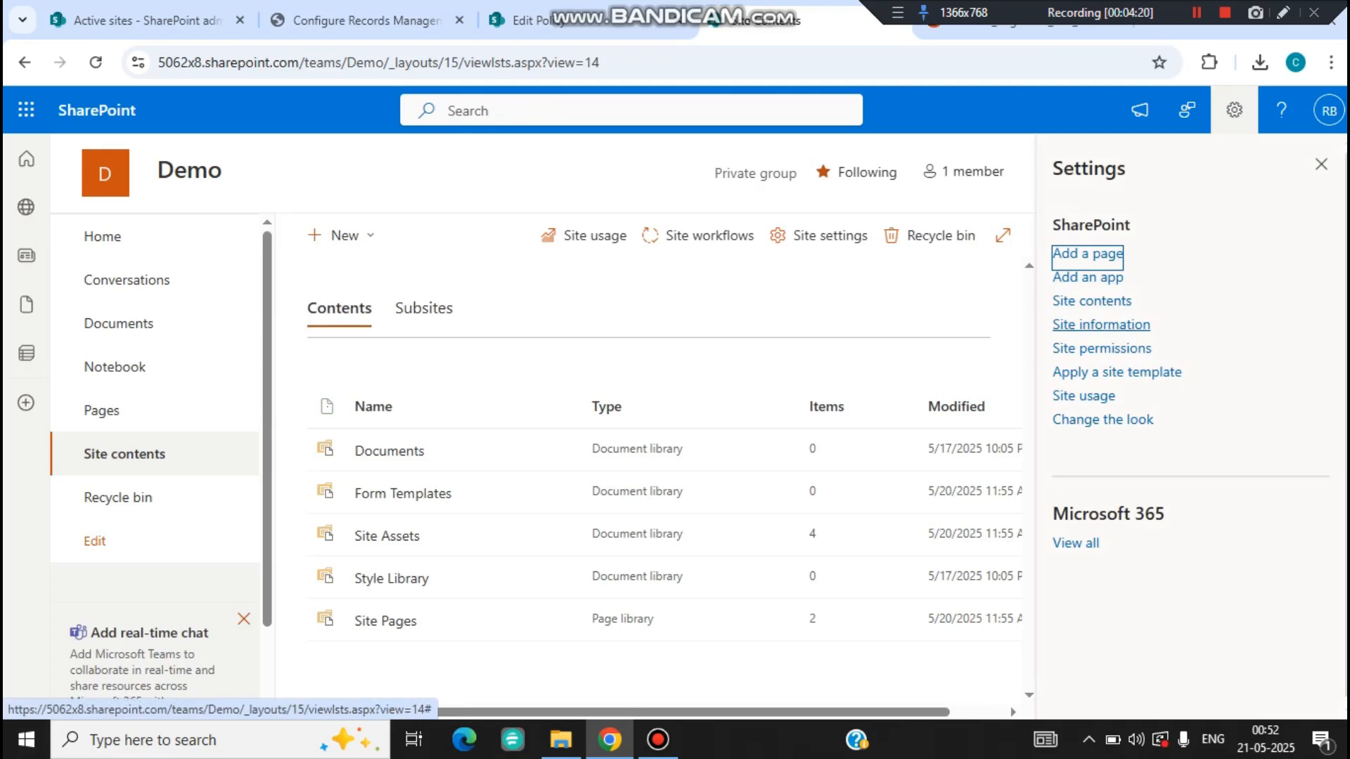
pyautogui.click(1101, 324)
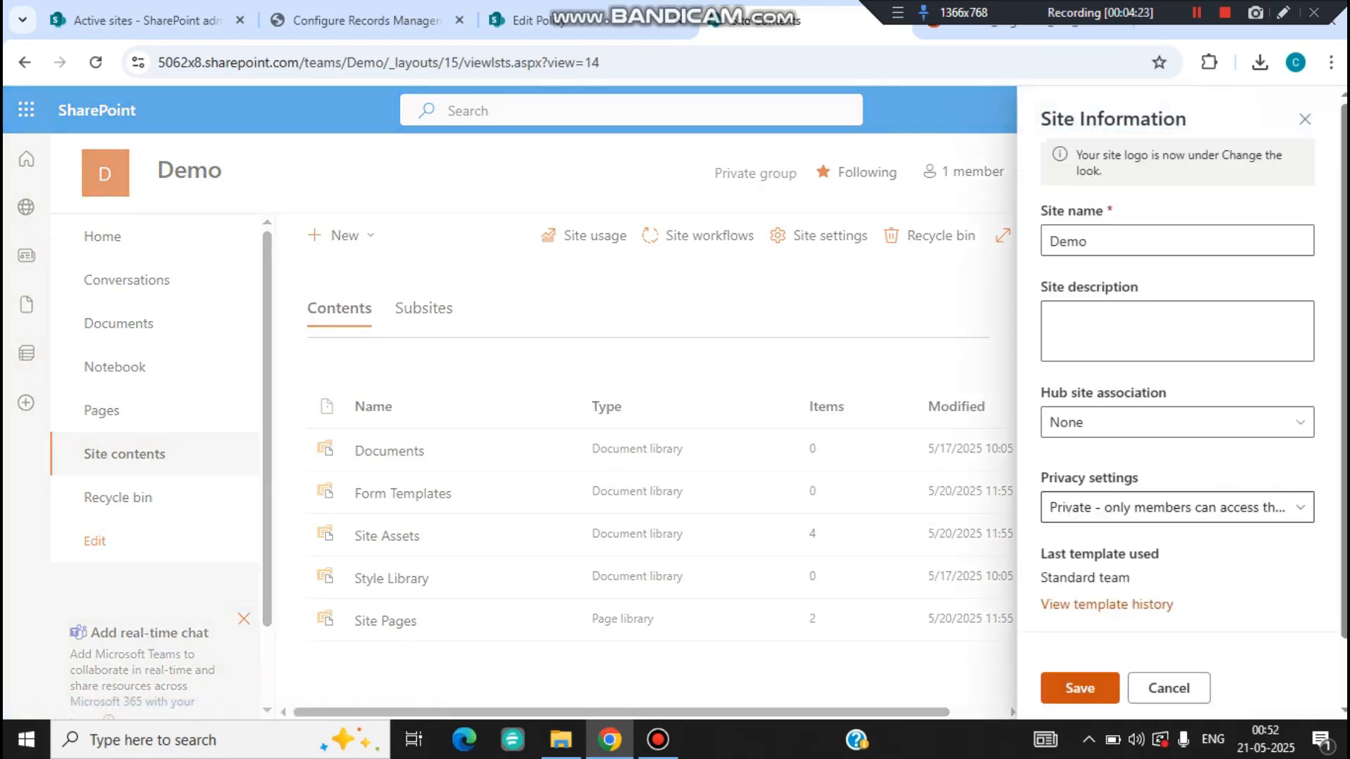
pyautogui.moveTo(1344, 337); pyautogui.dragTo(1344, 404)
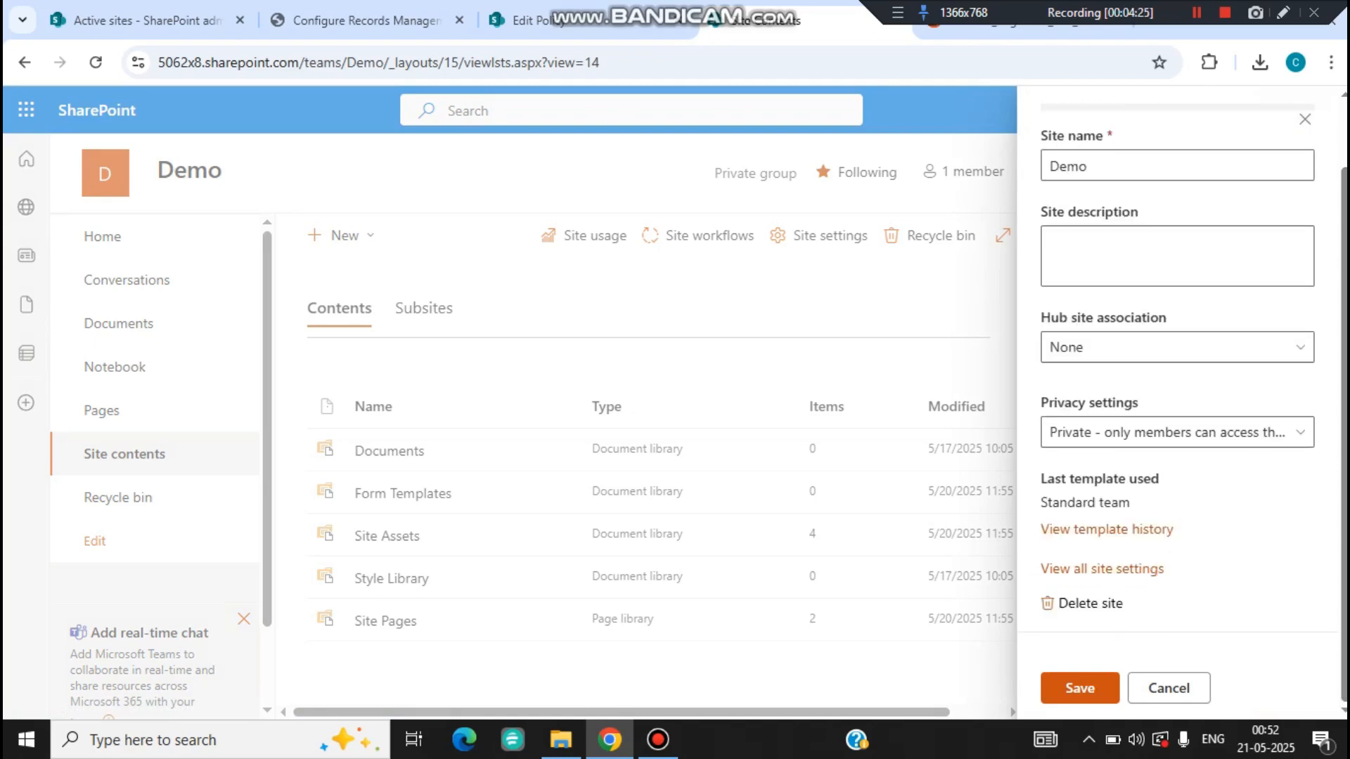
pyautogui.click(1101, 568)
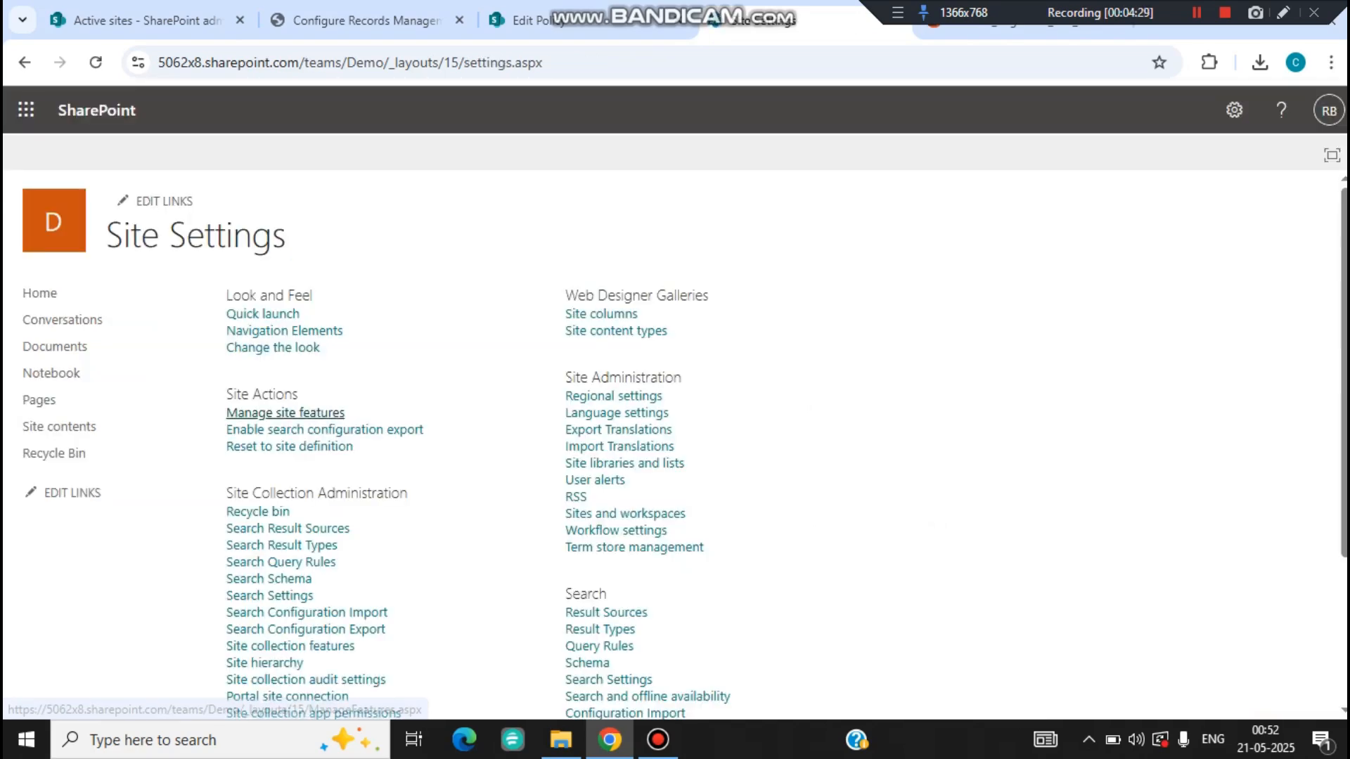
pyautogui.click(284, 413)
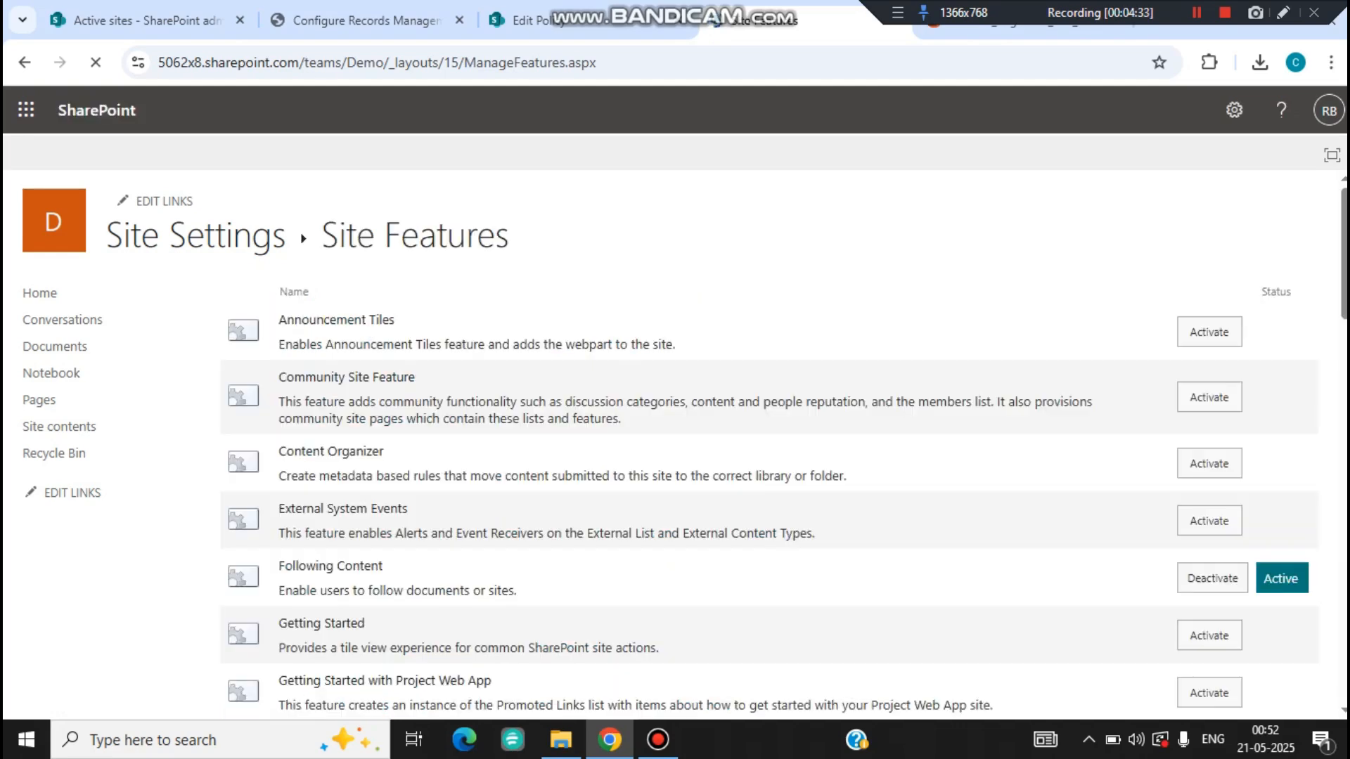
# Step: Try to activate the Content Organizer site feature
pyautogui.moveTo(355, 476); pyautogui.dragTo(825, 476)
pyautogui.click(825, 477)
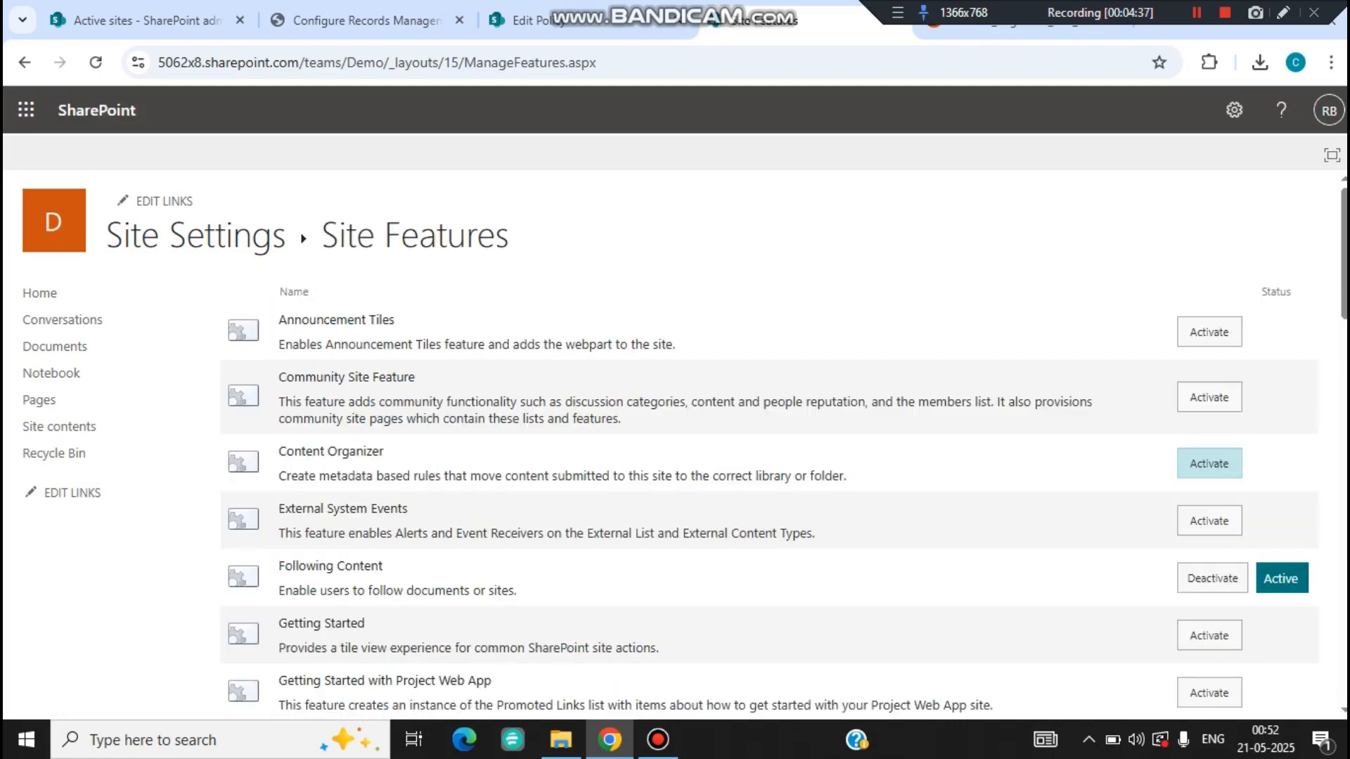
pyautogui.click(1209, 463)
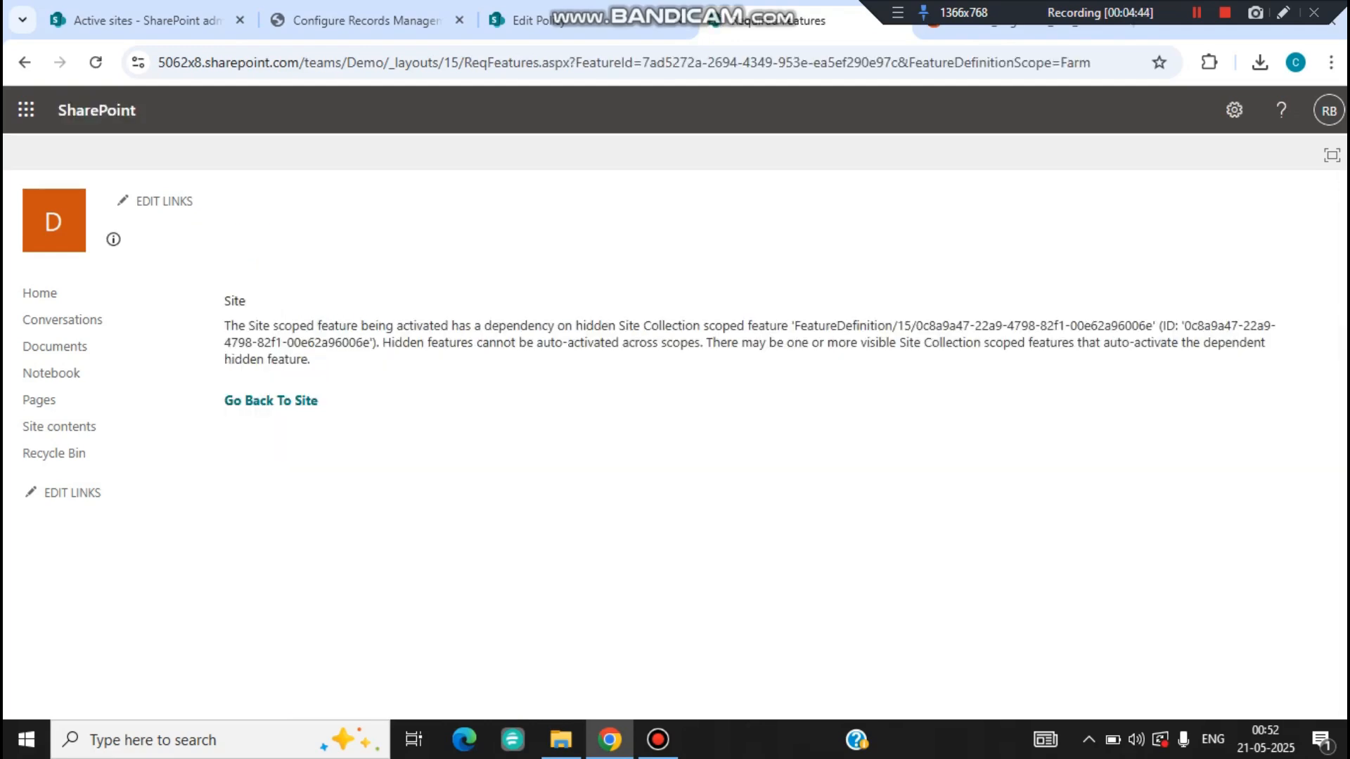
# Step: Read the explanation of the feature's dependency and return to the site features list
pyautogui.moveTo(224, 325); pyautogui.dragTo(527, 342)
pyautogui.click(527, 343)
pyautogui.moveTo(791, 326); pyautogui.dragTo(1169, 342)
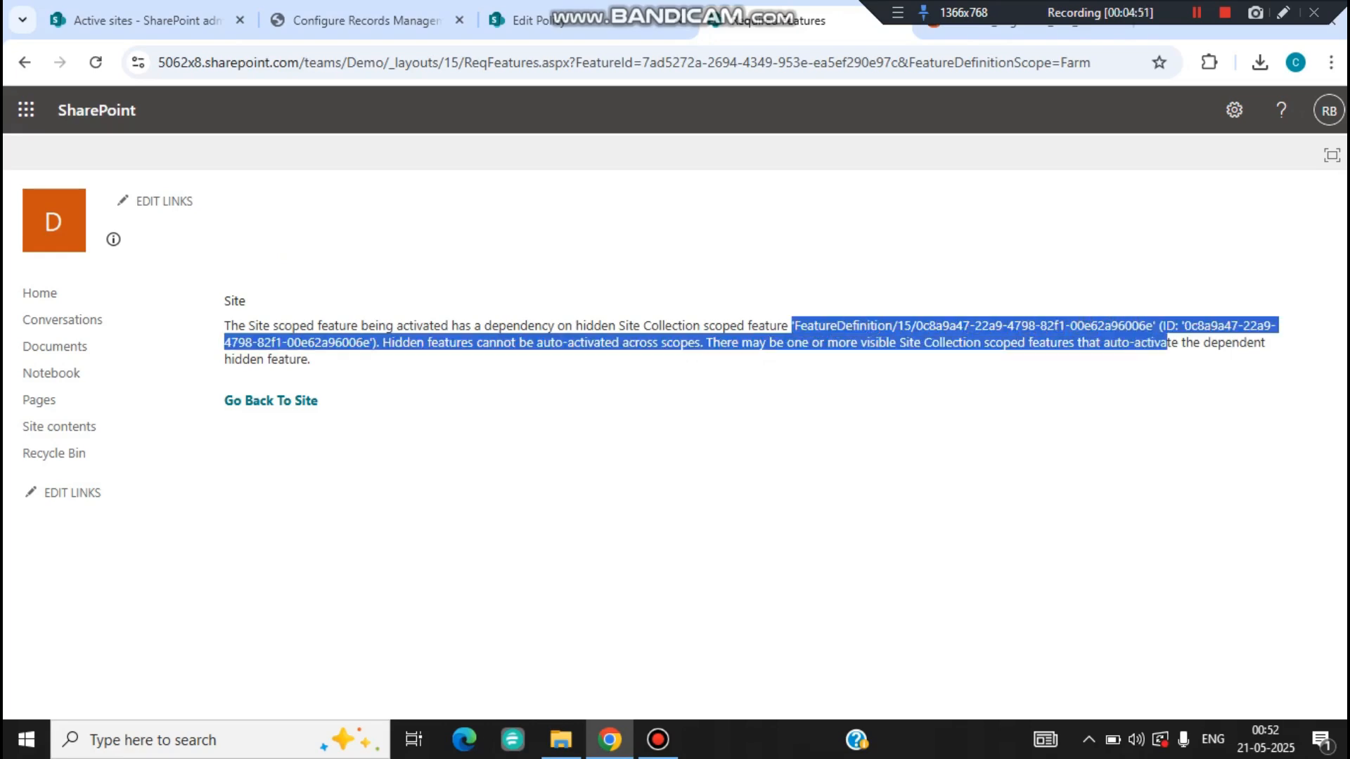
pyautogui.click(1168, 342)
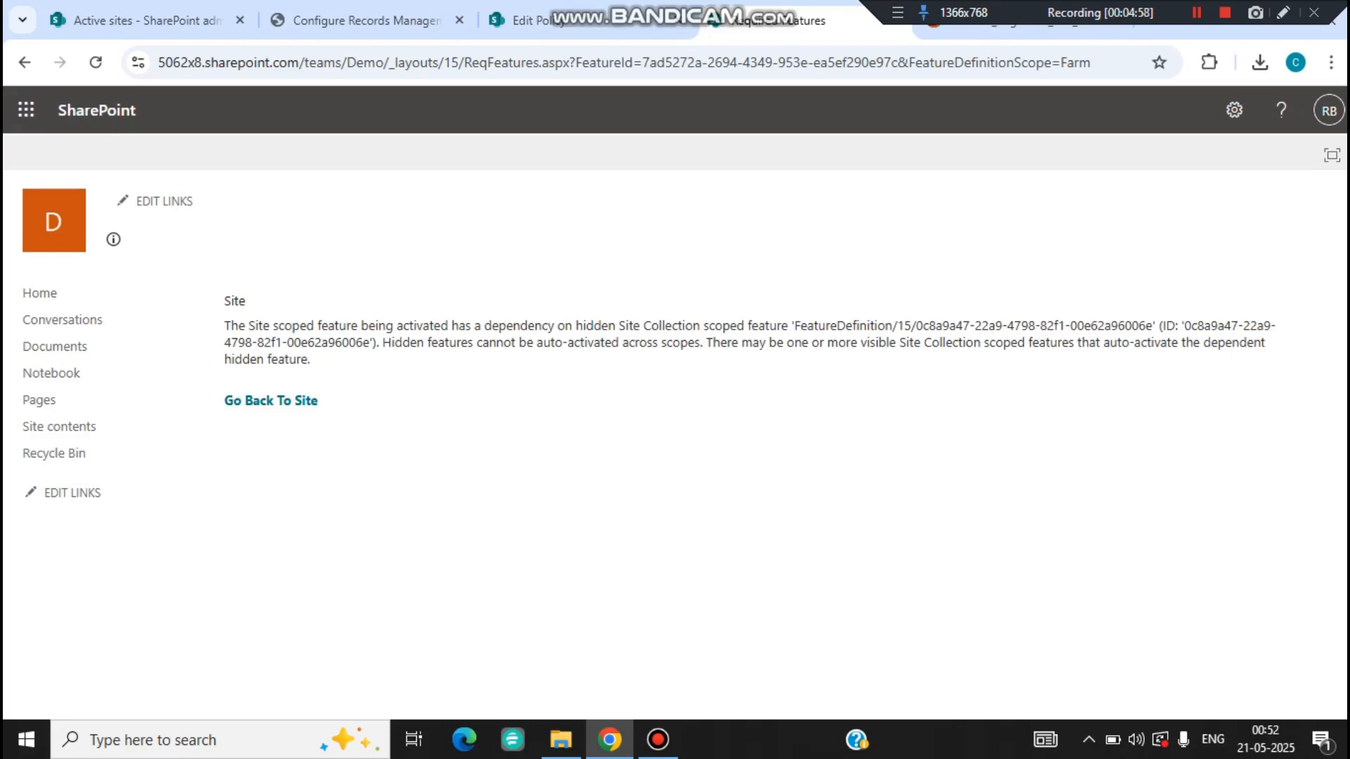
pyautogui.click(25, 62)
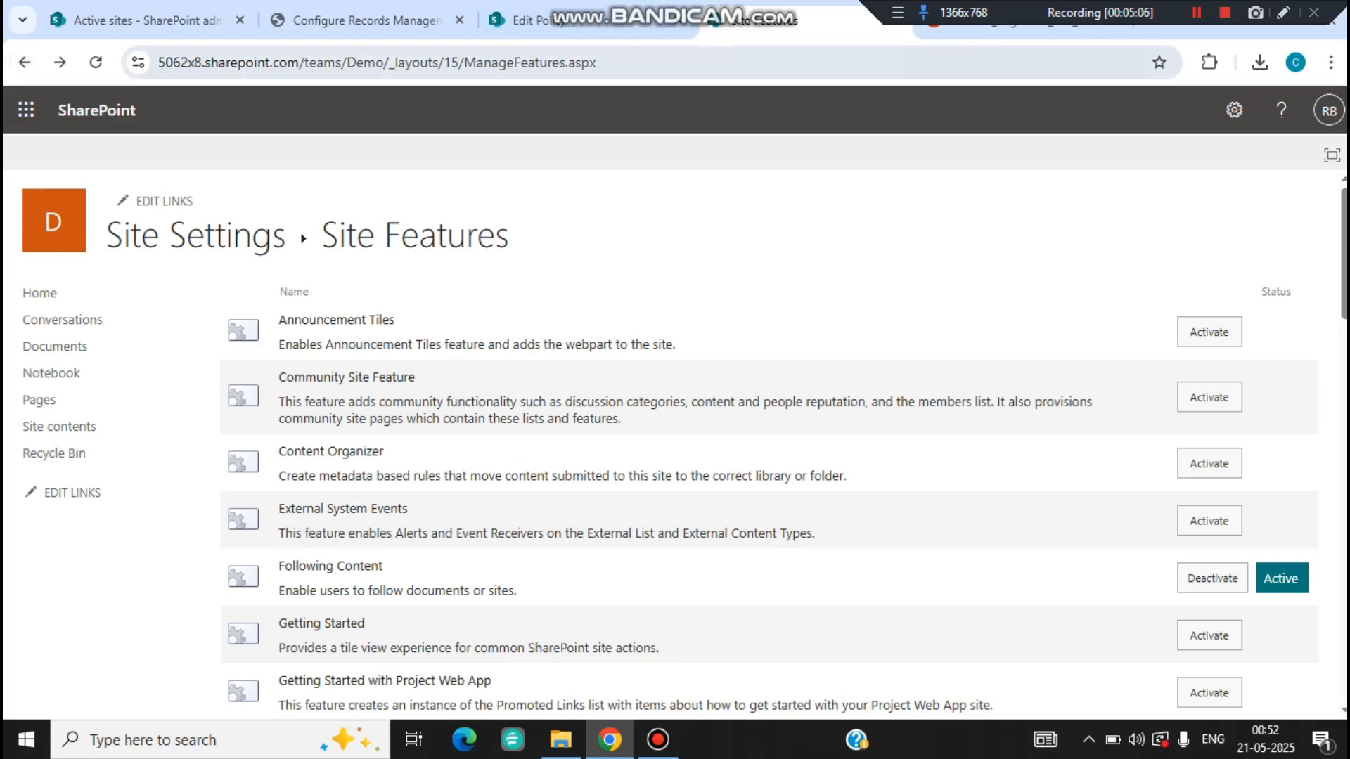
# Step: Activate the SharePoint Server Standard Site features in the site features list
pyautogui.scroll(-12, 770, 443)
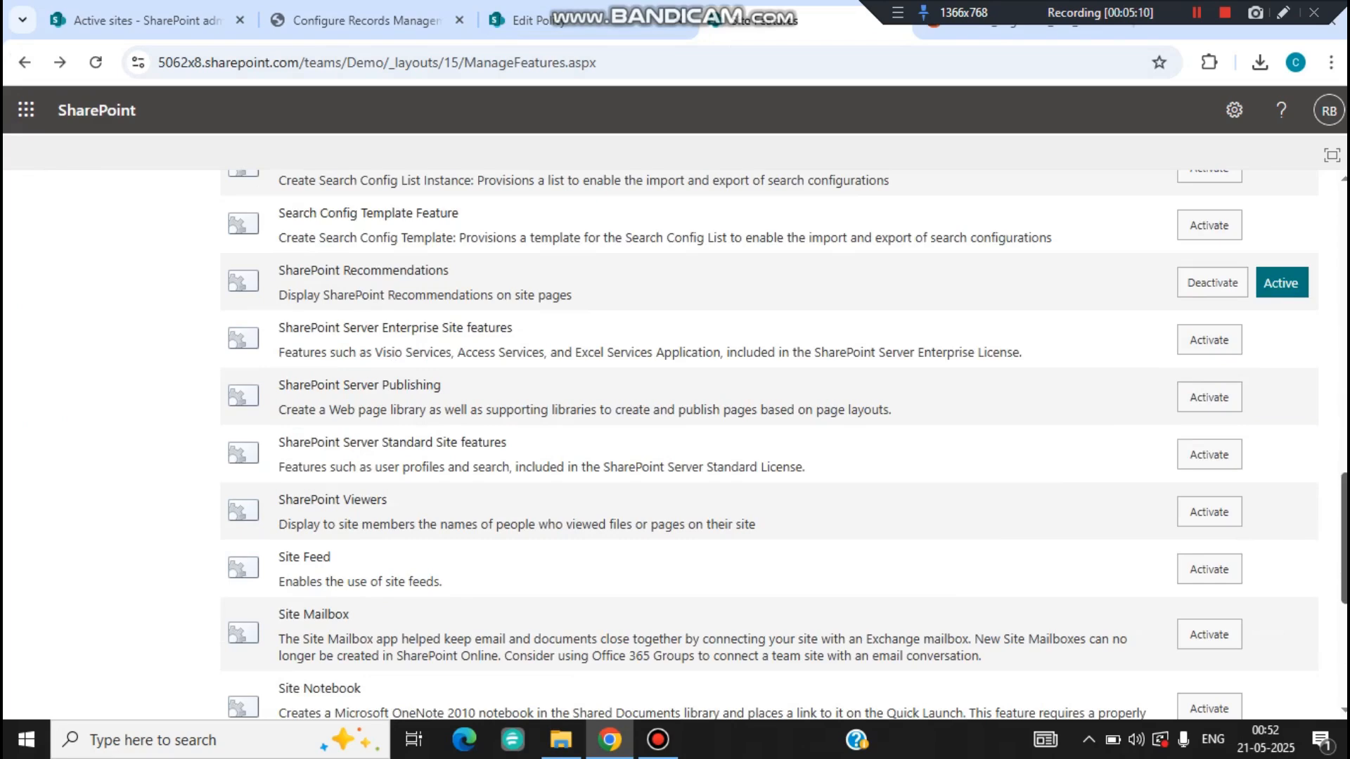
pyautogui.scroll(-1, 769, 442)
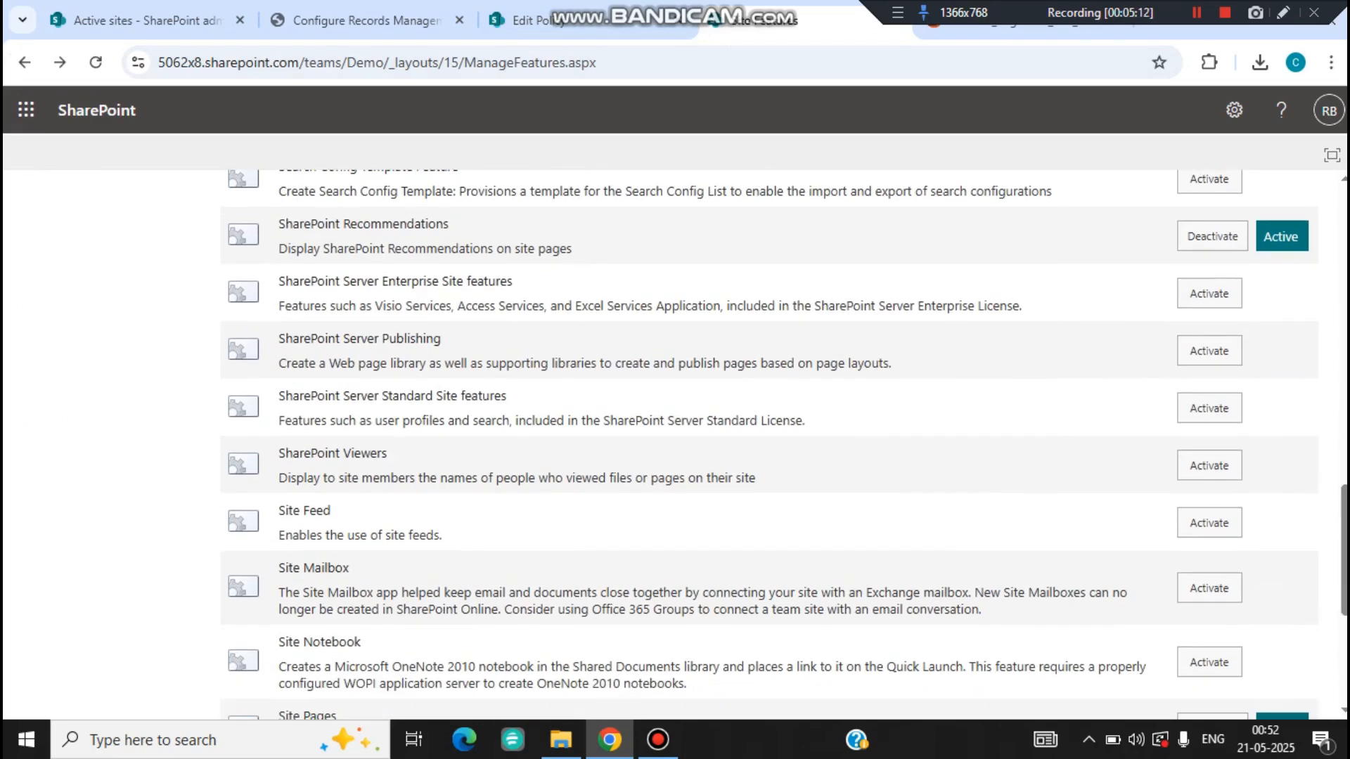
pyautogui.moveTo(399, 395); pyautogui.dragTo(506, 396)
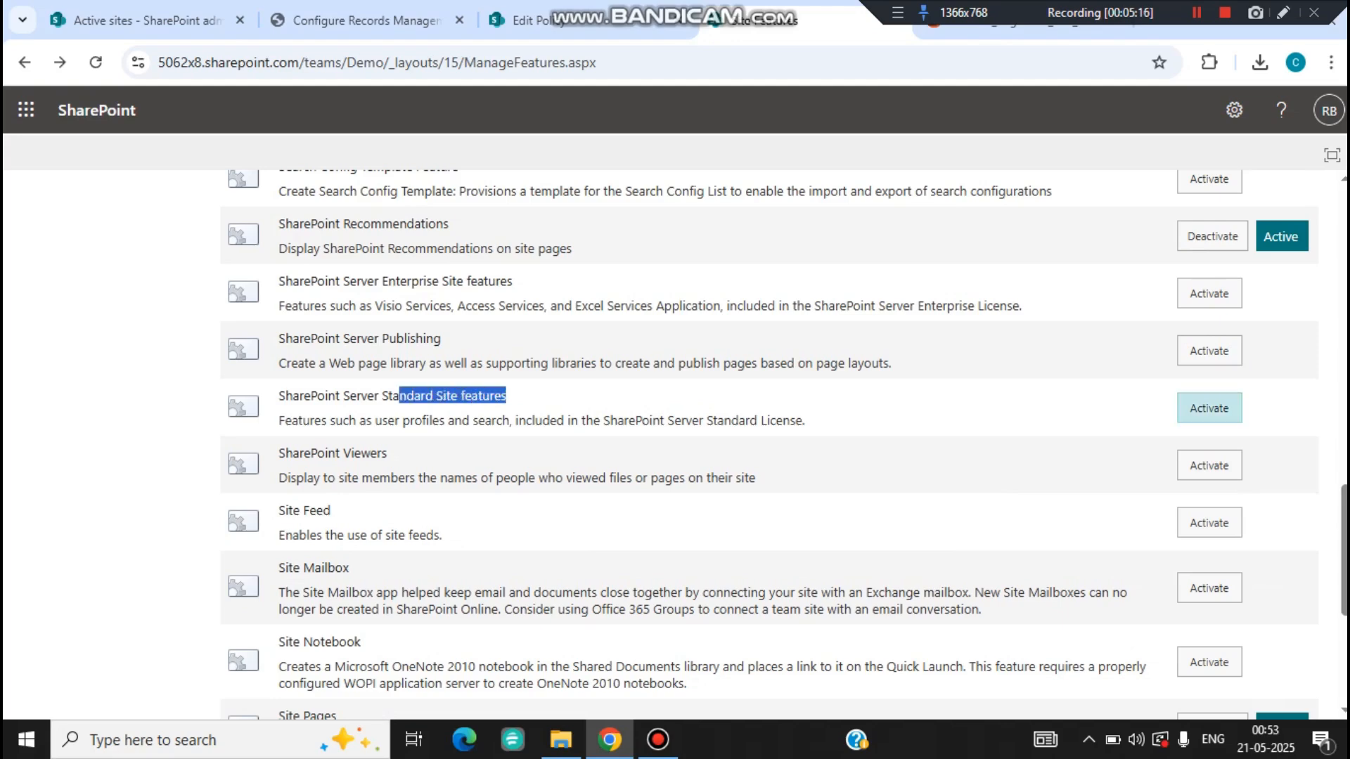
pyautogui.click(1209, 408)
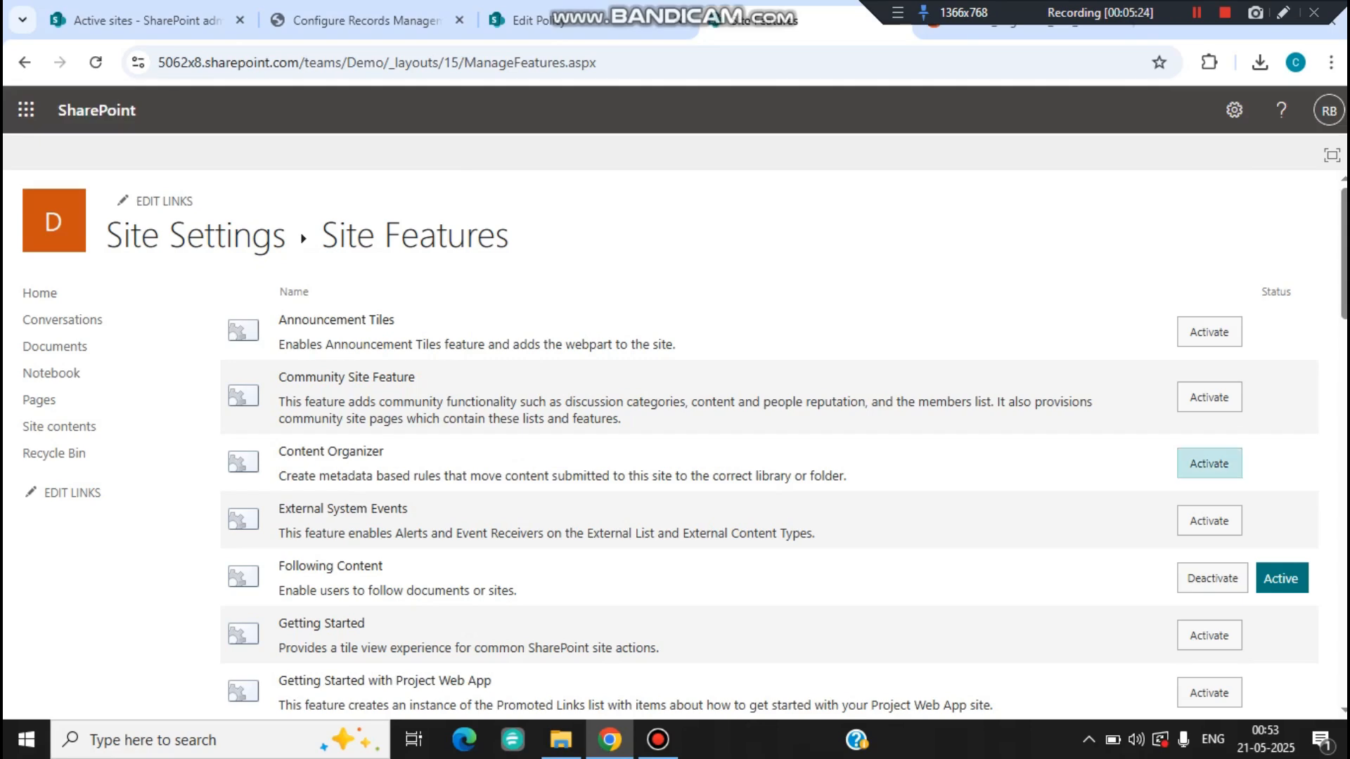
# Step: Retry activating the Content Organizer, return to the site features list, and check the SharePoint Server features there
pyautogui.click(1209, 463)
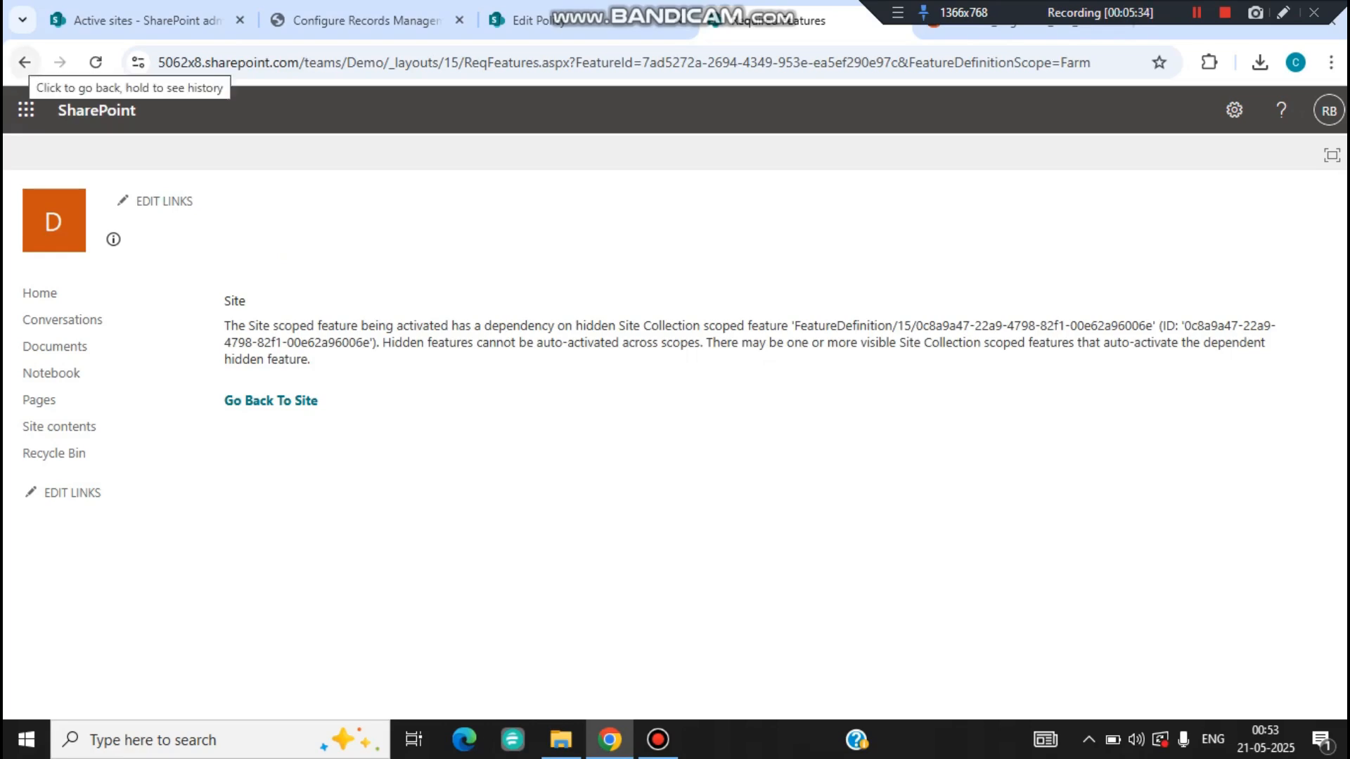
pyautogui.click(25, 62)
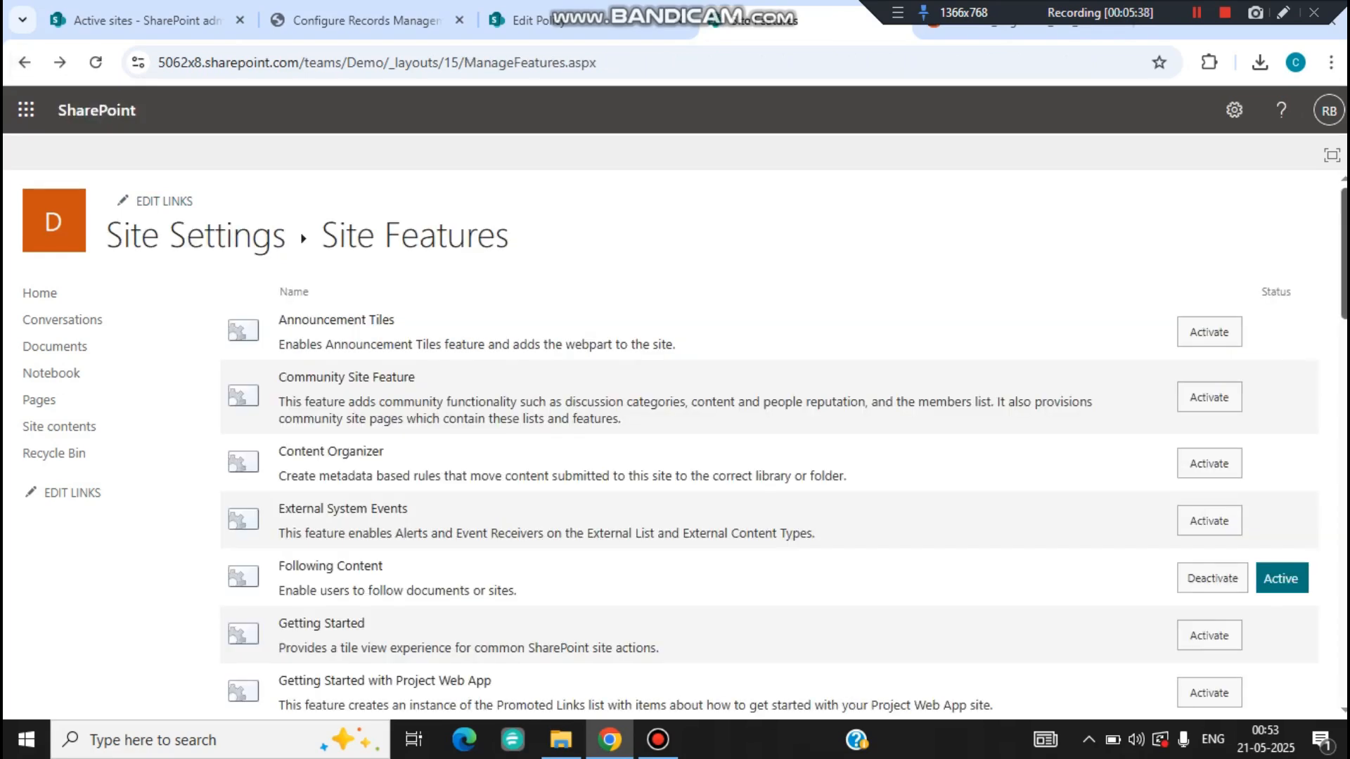
pyautogui.moveTo(1343, 254); pyautogui.dragTo(1344, 631)
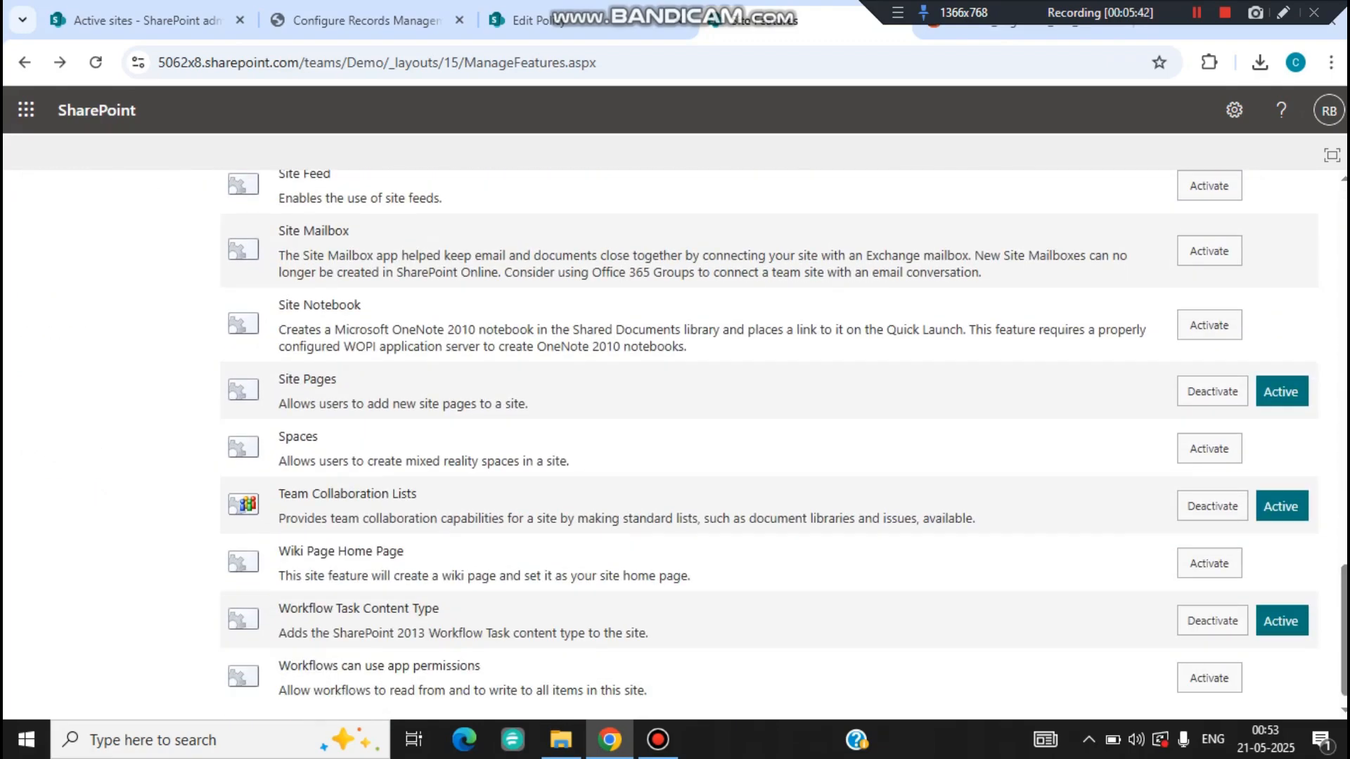
pyautogui.scroll(4, 770, 443)
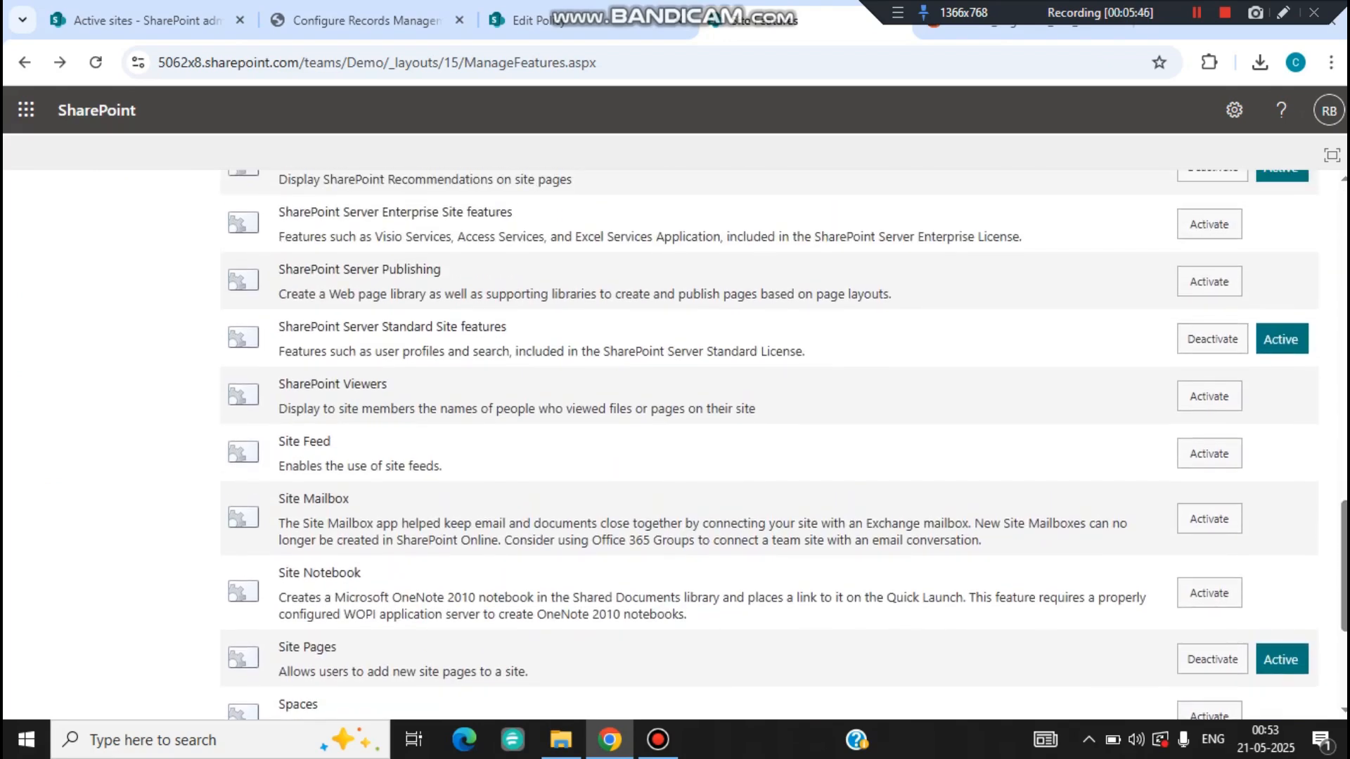
pyautogui.moveTo(349, 213); pyautogui.dragTo(582, 237)
pyautogui.click(582, 239)
# Step: Go to the site collection features through site settings and activate SharePoint Server Standard Site Collection features
pyautogui.click(25, 63)
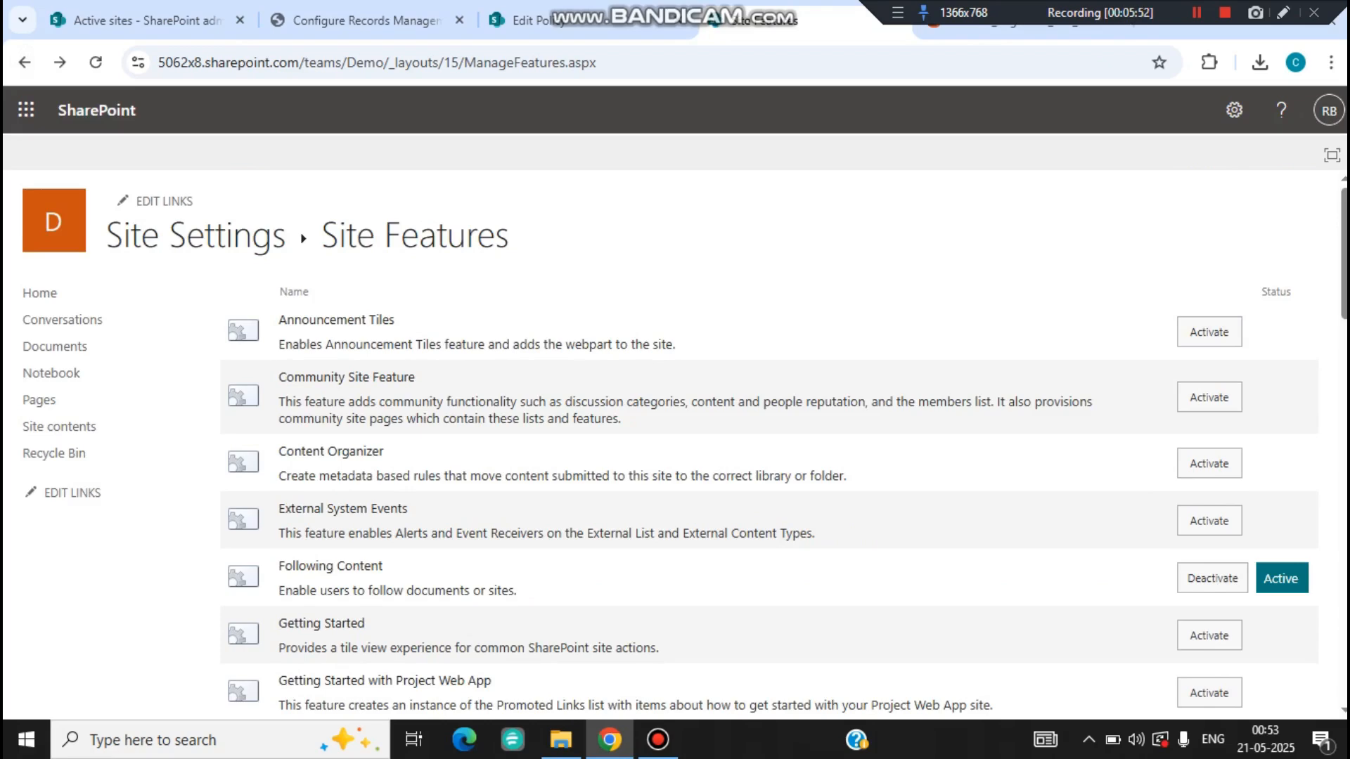
pyautogui.click(196, 235)
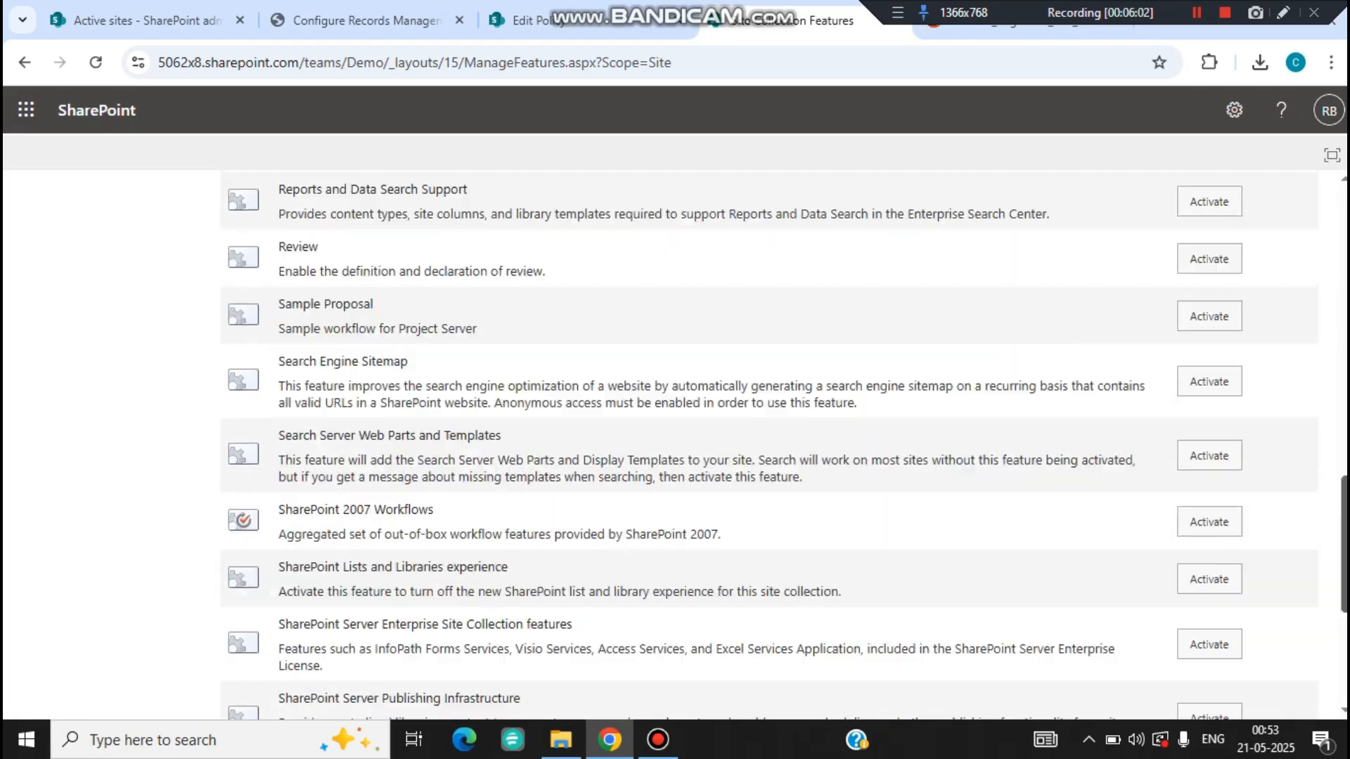
pyautogui.scroll(-5, 769, 443)
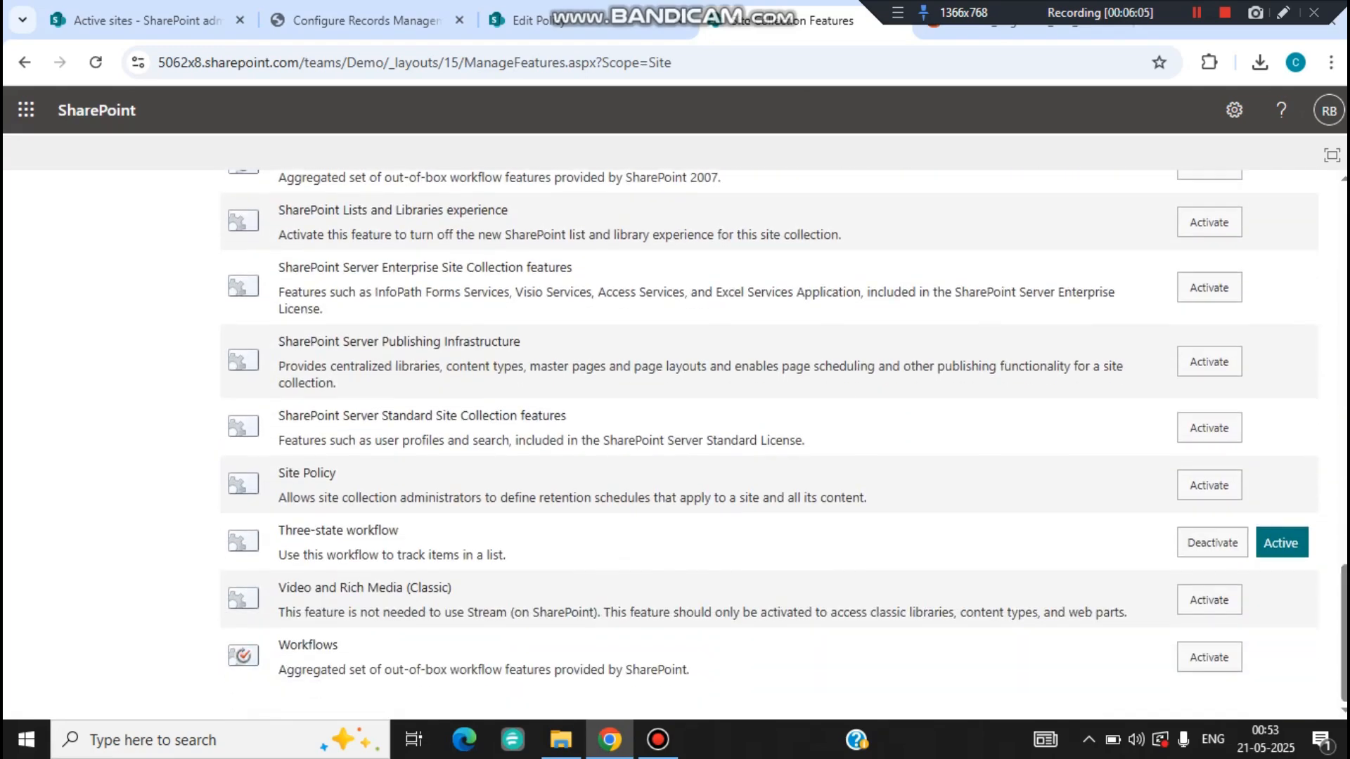
pyautogui.moveTo(317, 416); pyautogui.dragTo(566, 415)
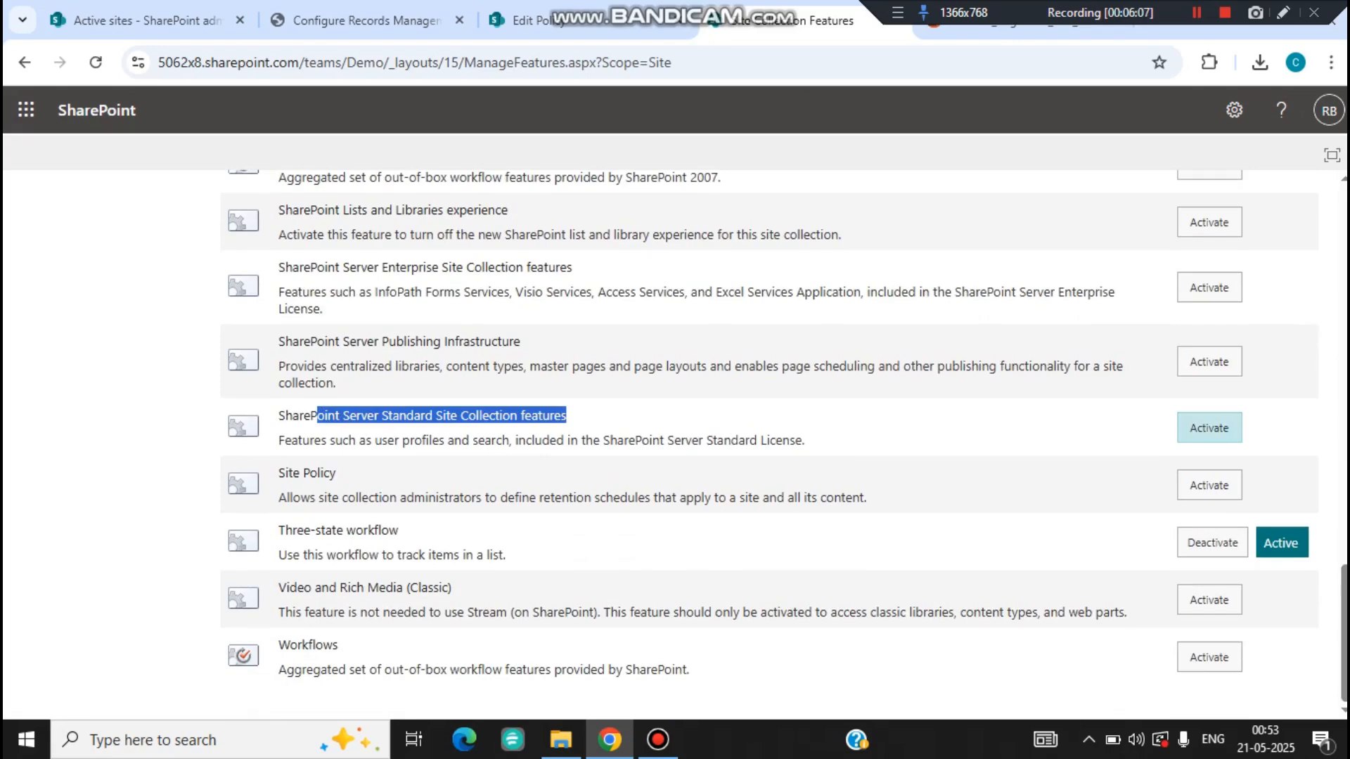
pyautogui.click(1208, 427)
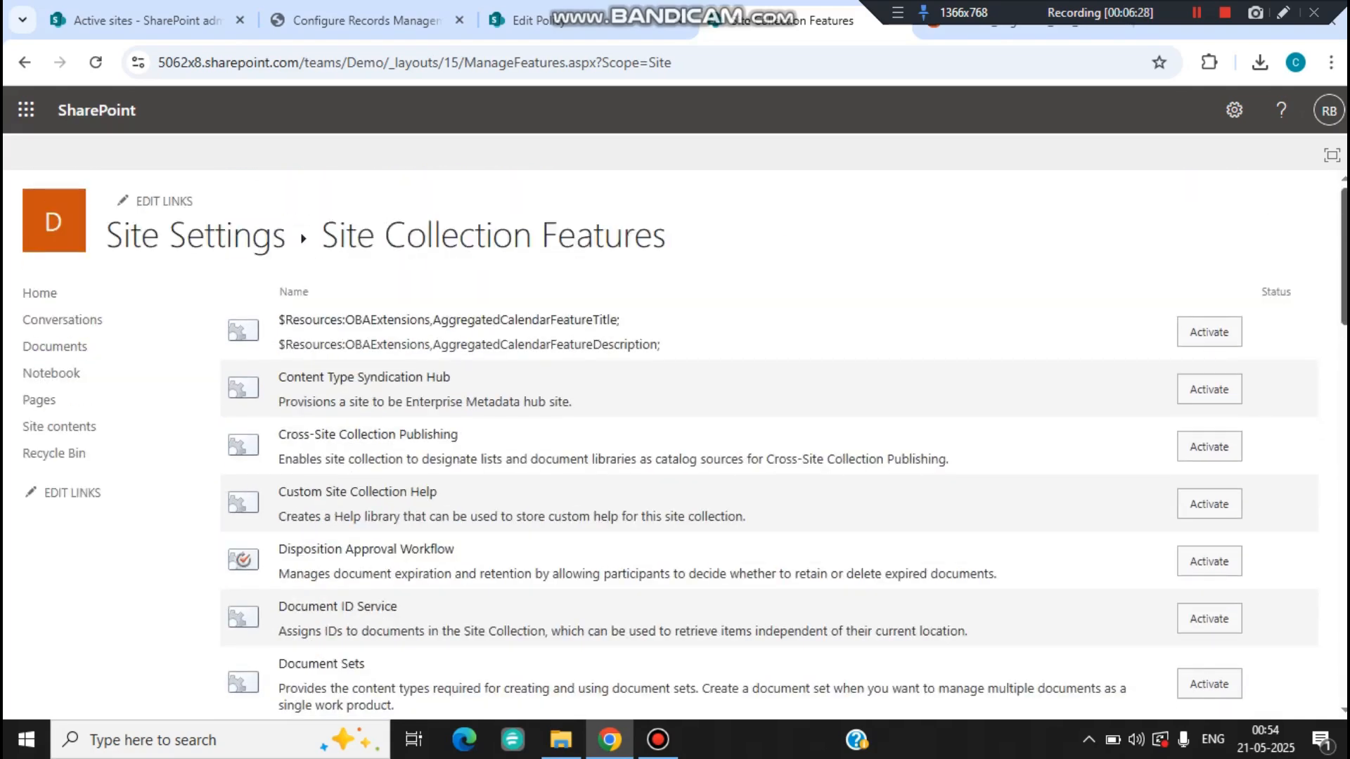
# Step: Return to the site features through site settings and activate the Content Organizer
pyautogui.click(196, 237)
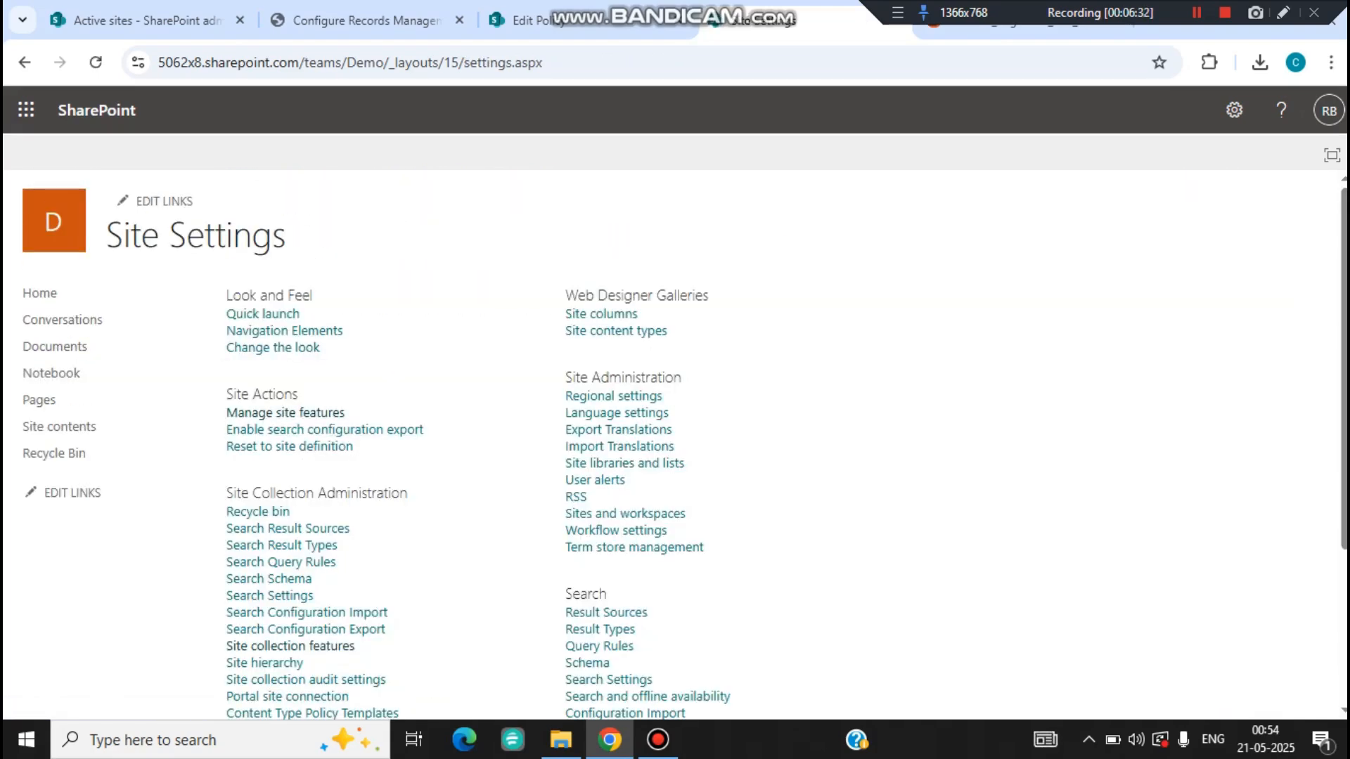
pyautogui.click(285, 413)
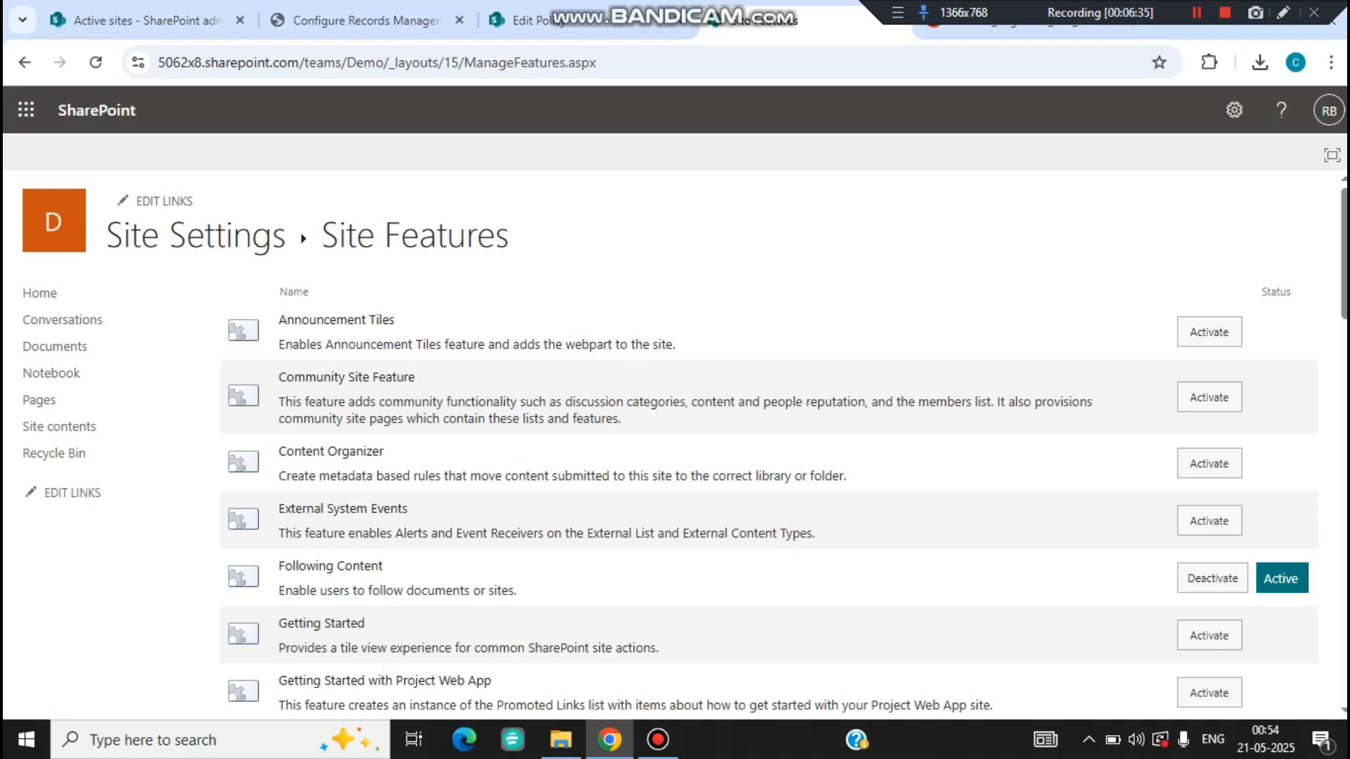
pyautogui.click(1209, 464)
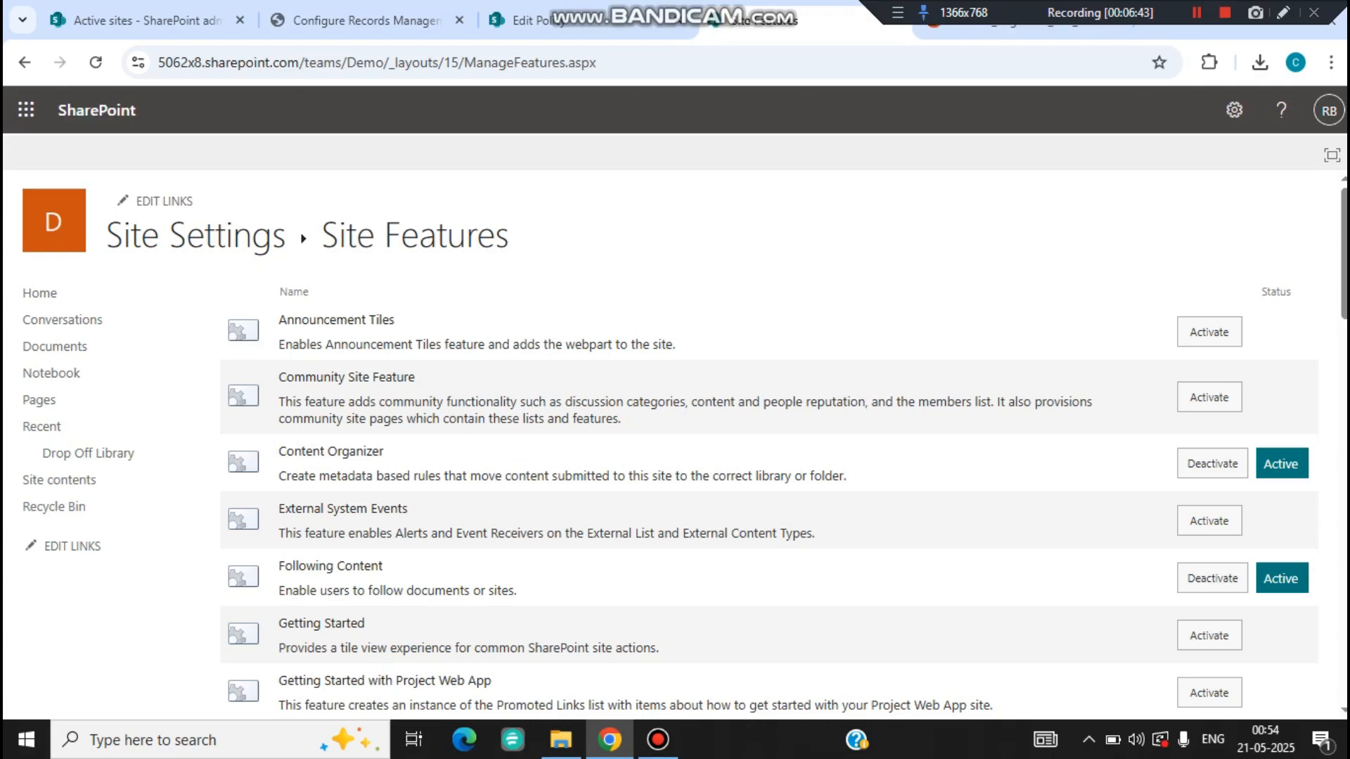
pyautogui.scroll(-1, 669, 445)
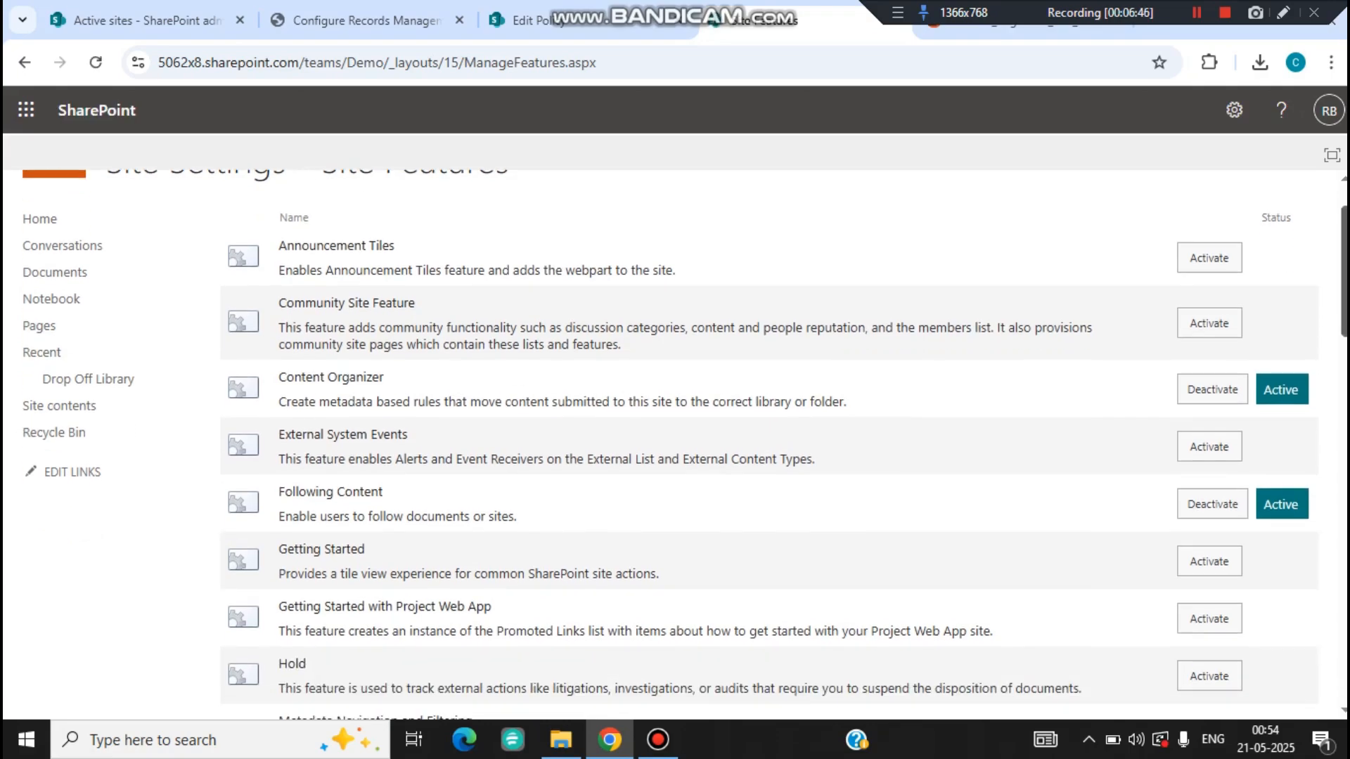
pyautogui.scroll(-12, 773, 445)
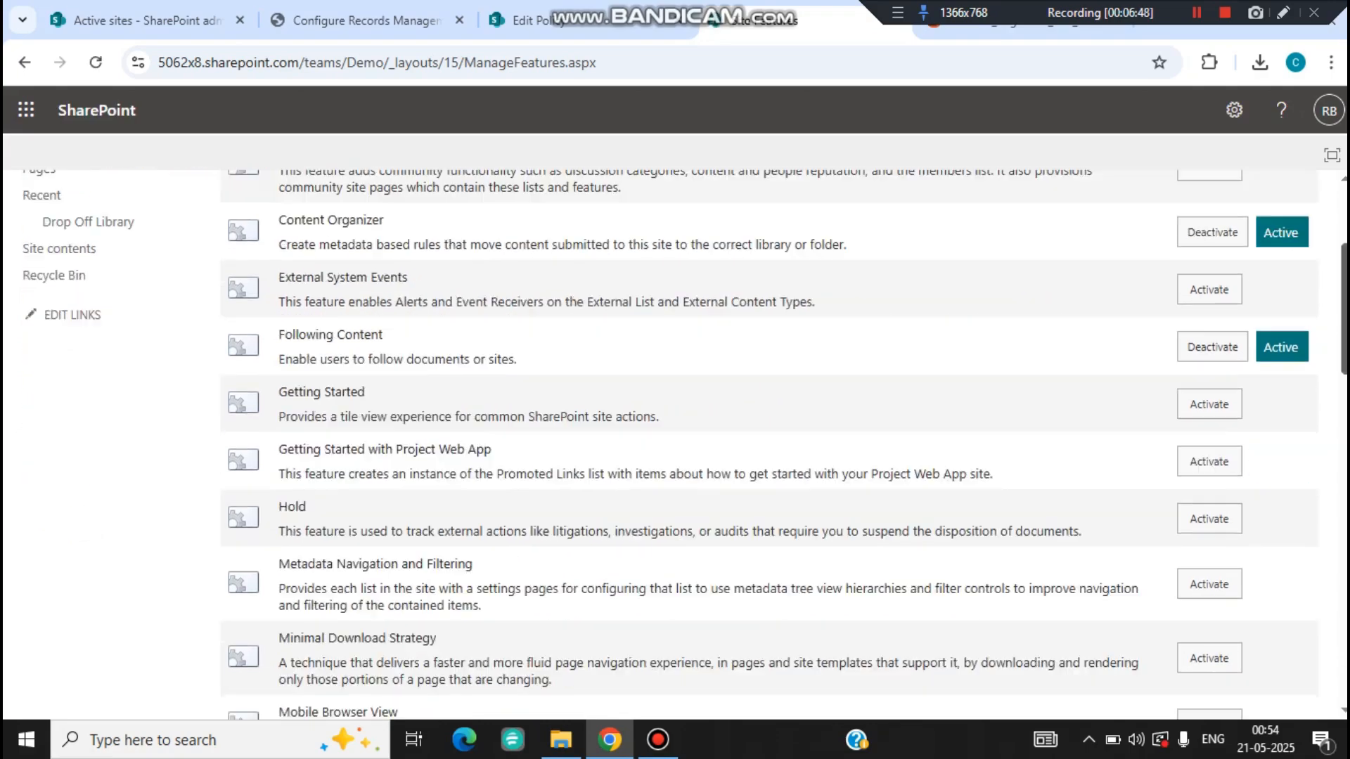
pyautogui.scroll(8, 773, 444)
pyautogui.scroll(2, 773, 445)
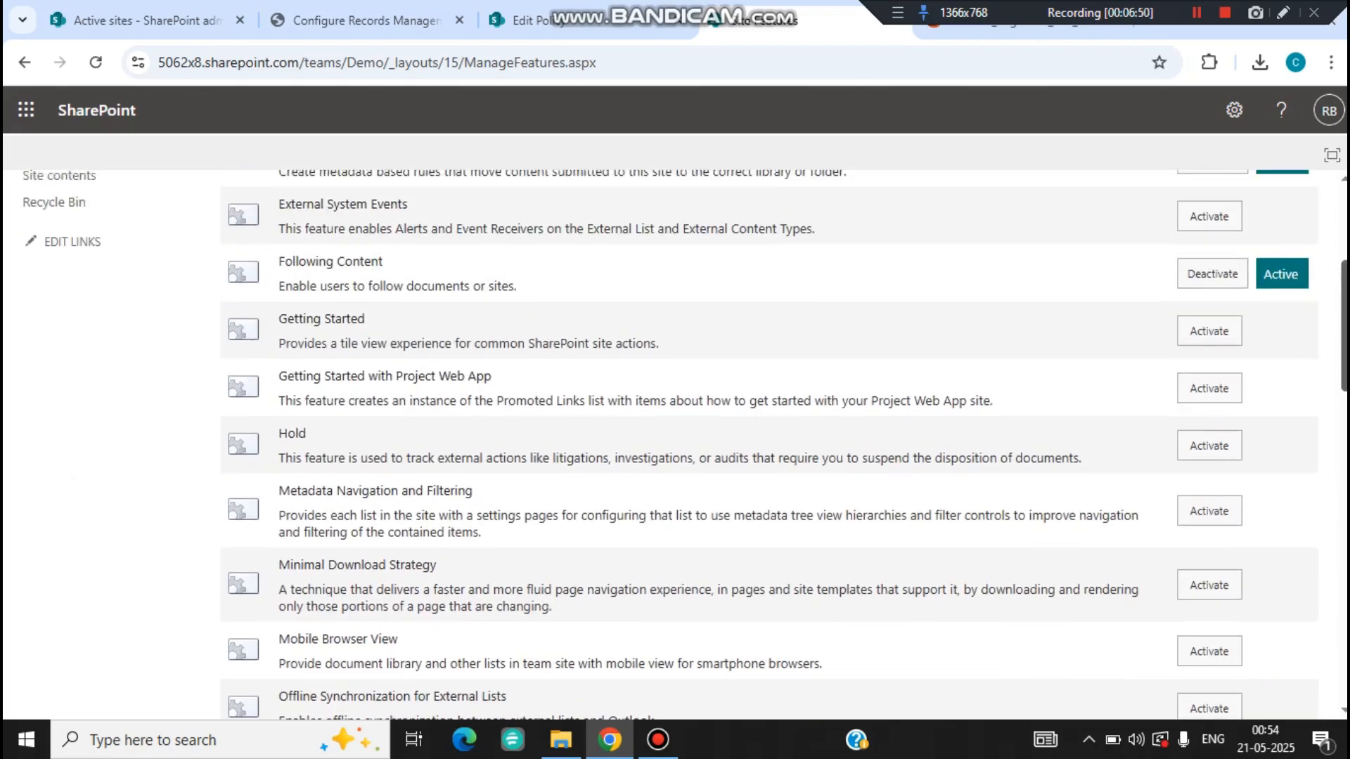
pyautogui.scroll(4, 774, 445)
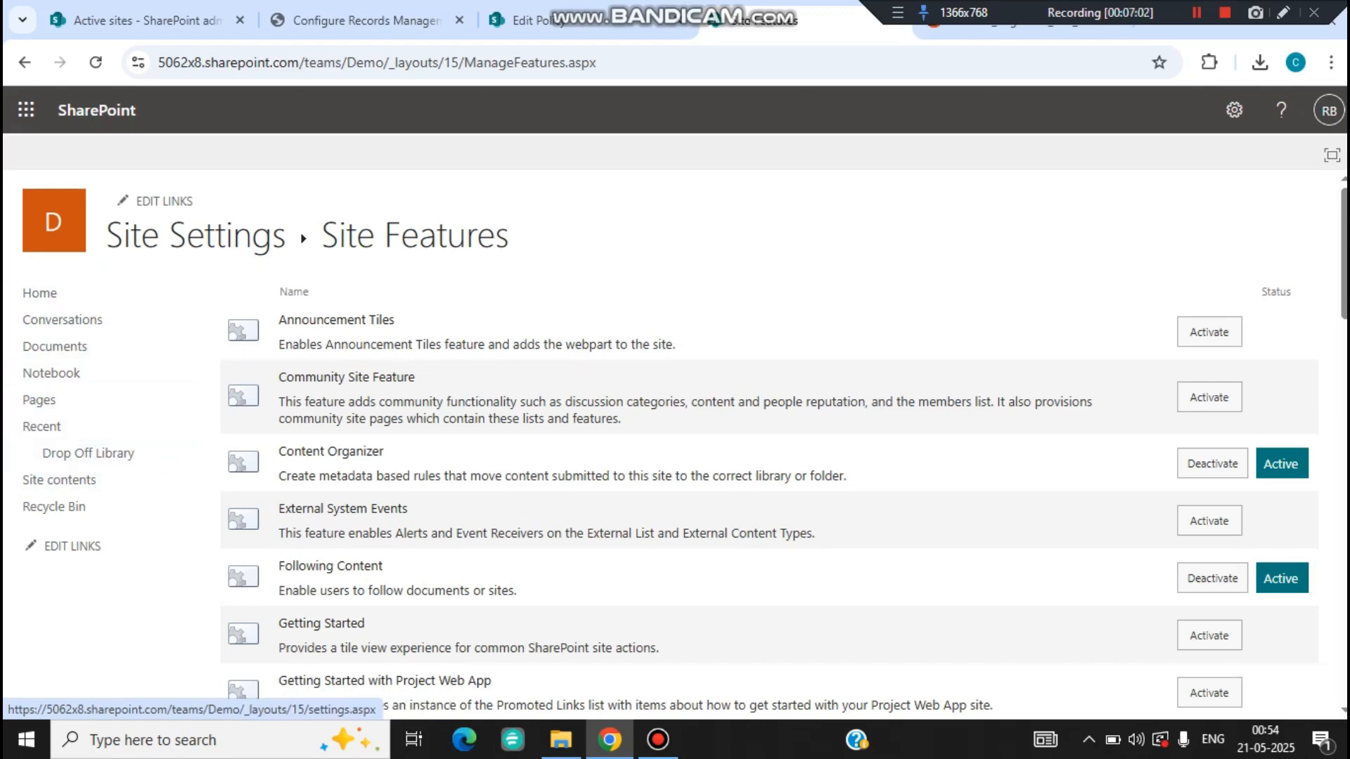
# Step: Open the Content Organizer Settings from site settings and review the option that redirects users to the Drop Off Library
pyautogui.click(196, 236)
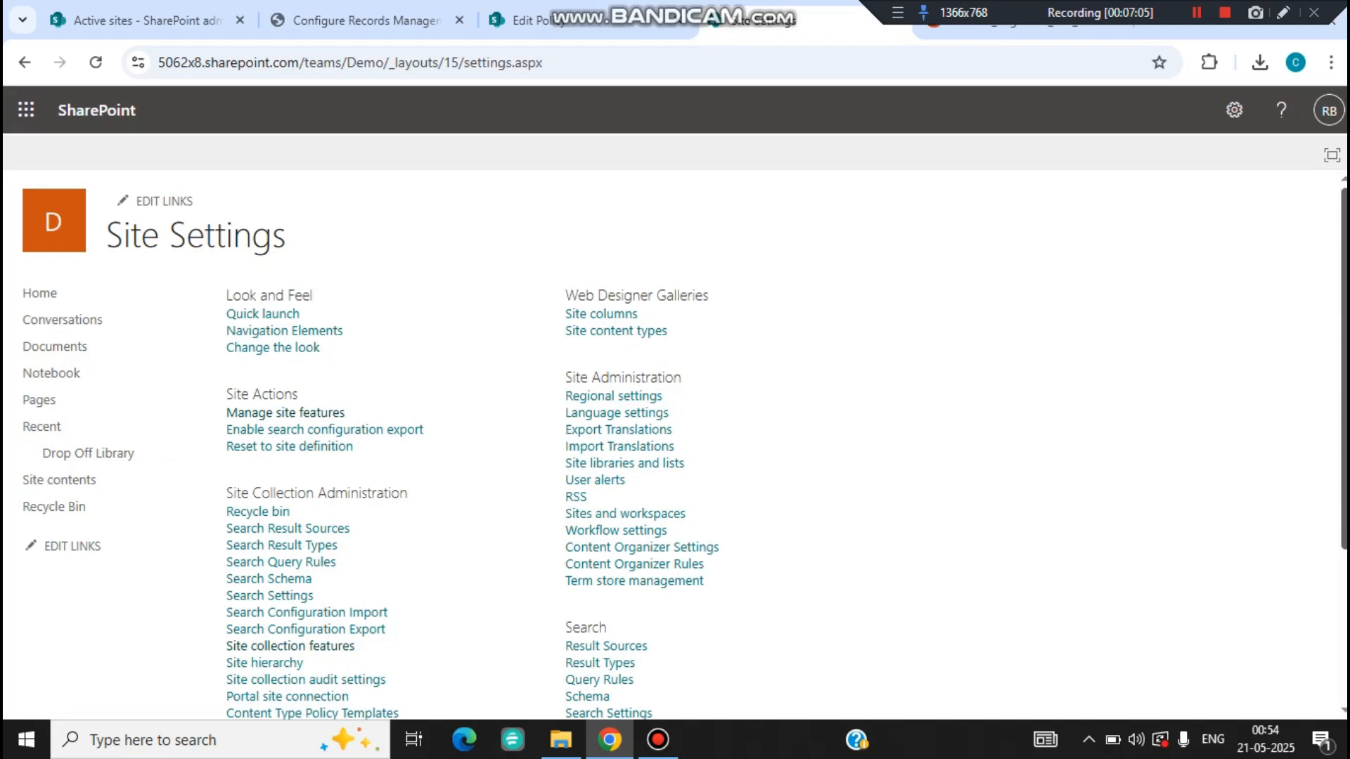
pyautogui.scroll(-3, 675, 443)
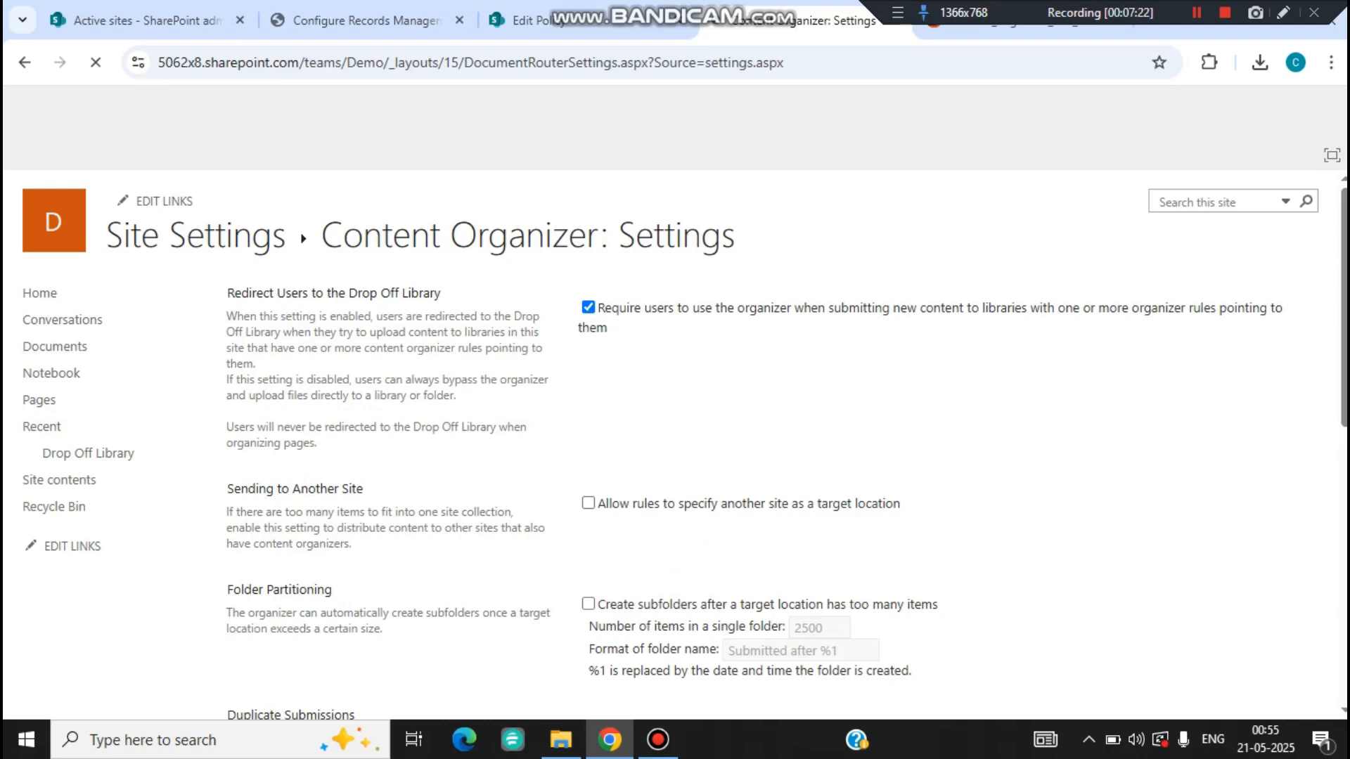
pyautogui.scroll(-1, 674, 443)
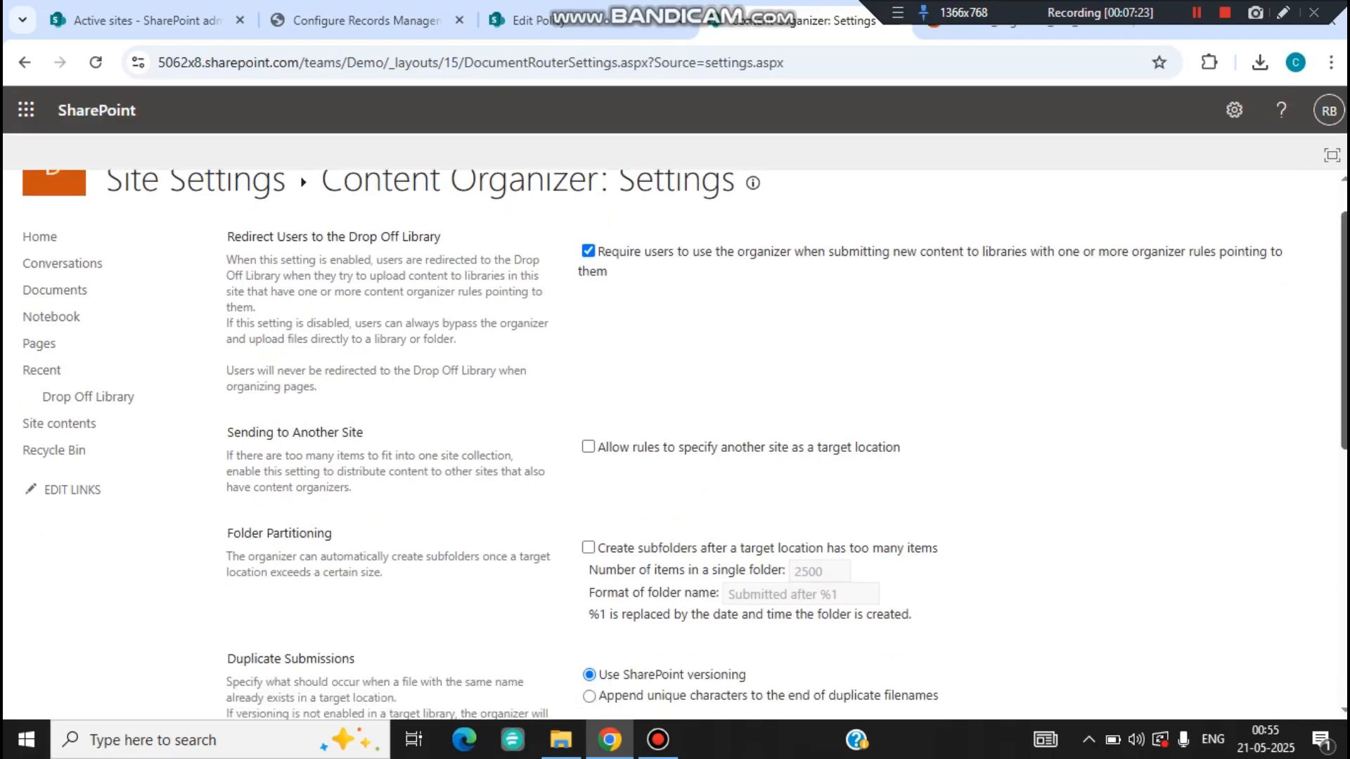
pyautogui.moveTo(737, 223); pyautogui.dragTo(928, 246)
pyautogui.click(928, 281)
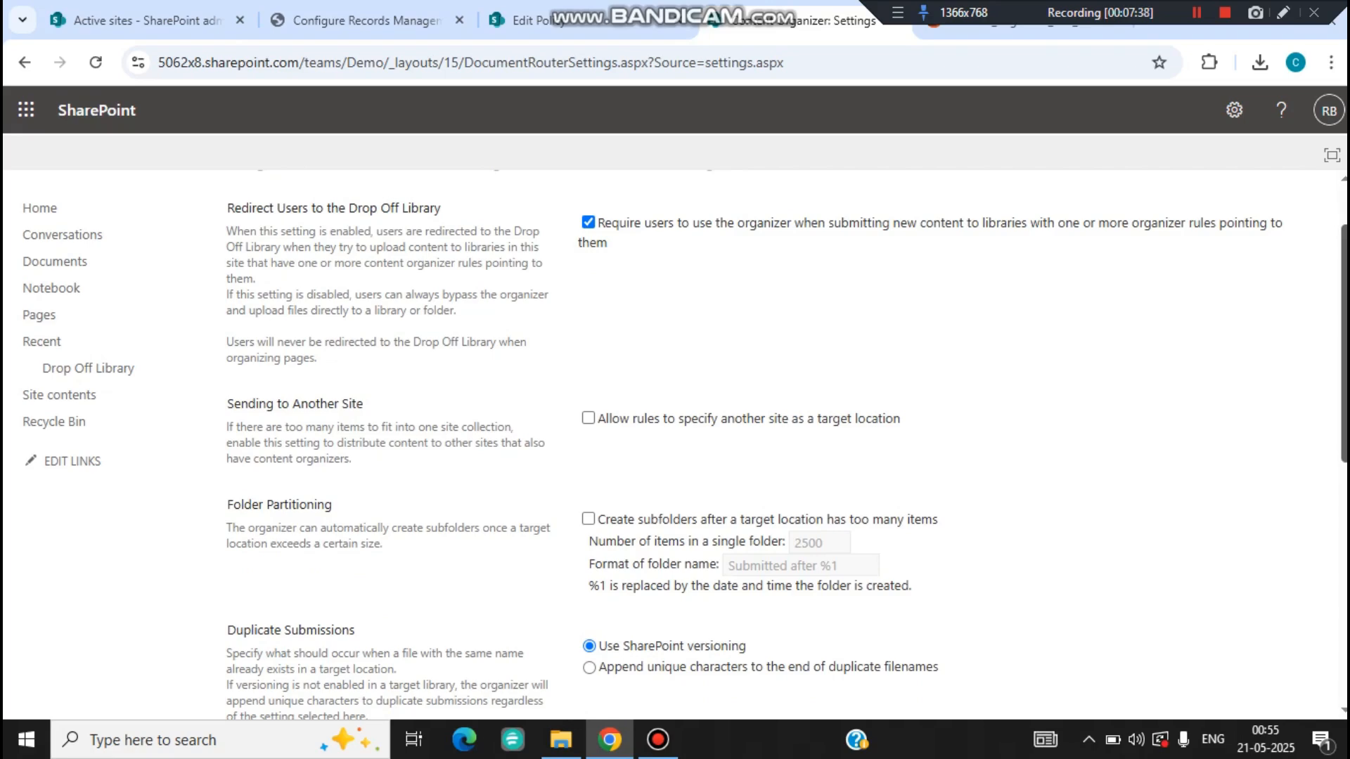
pyautogui.scroll(1, 675, 443)
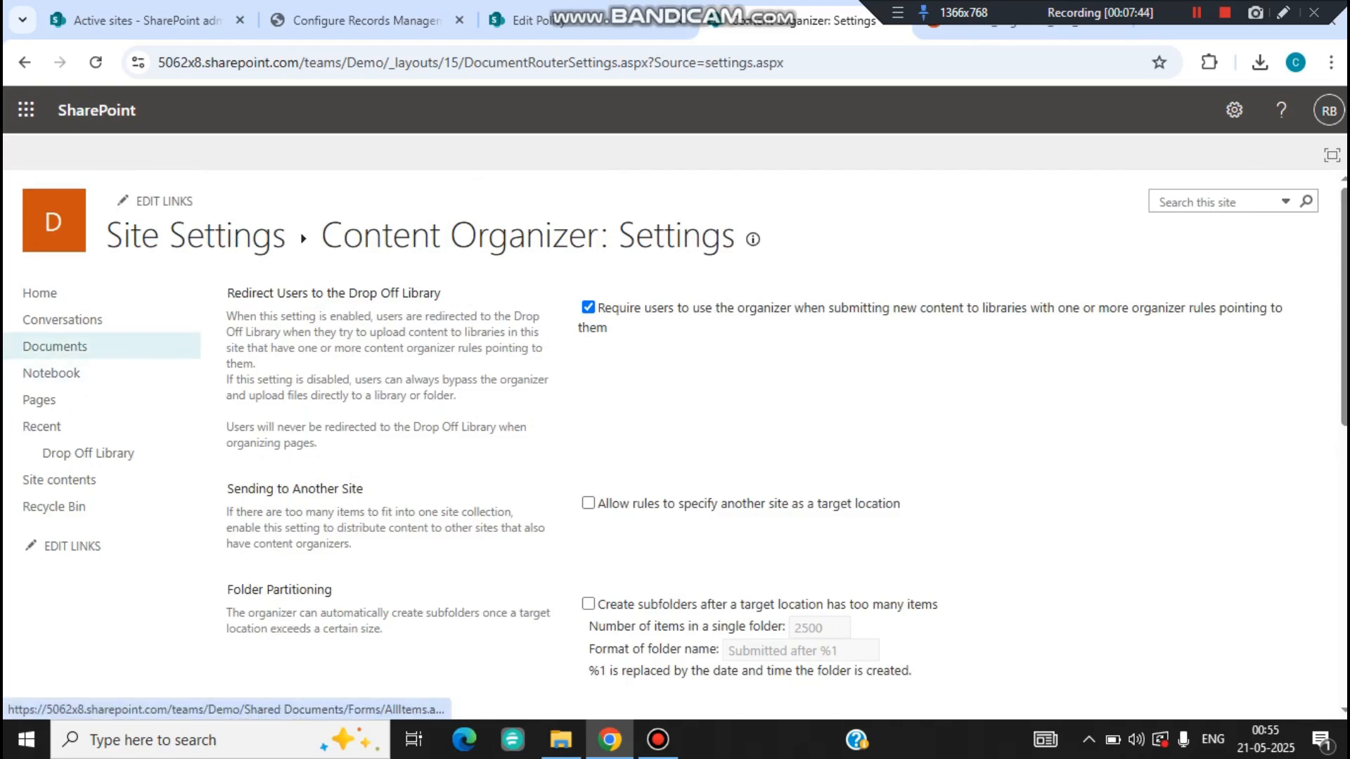
# Step: View the site's Documents library and return to the Drop Off Library redirect section of the Content Organizer Settings
pyautogui.click(55, 346)
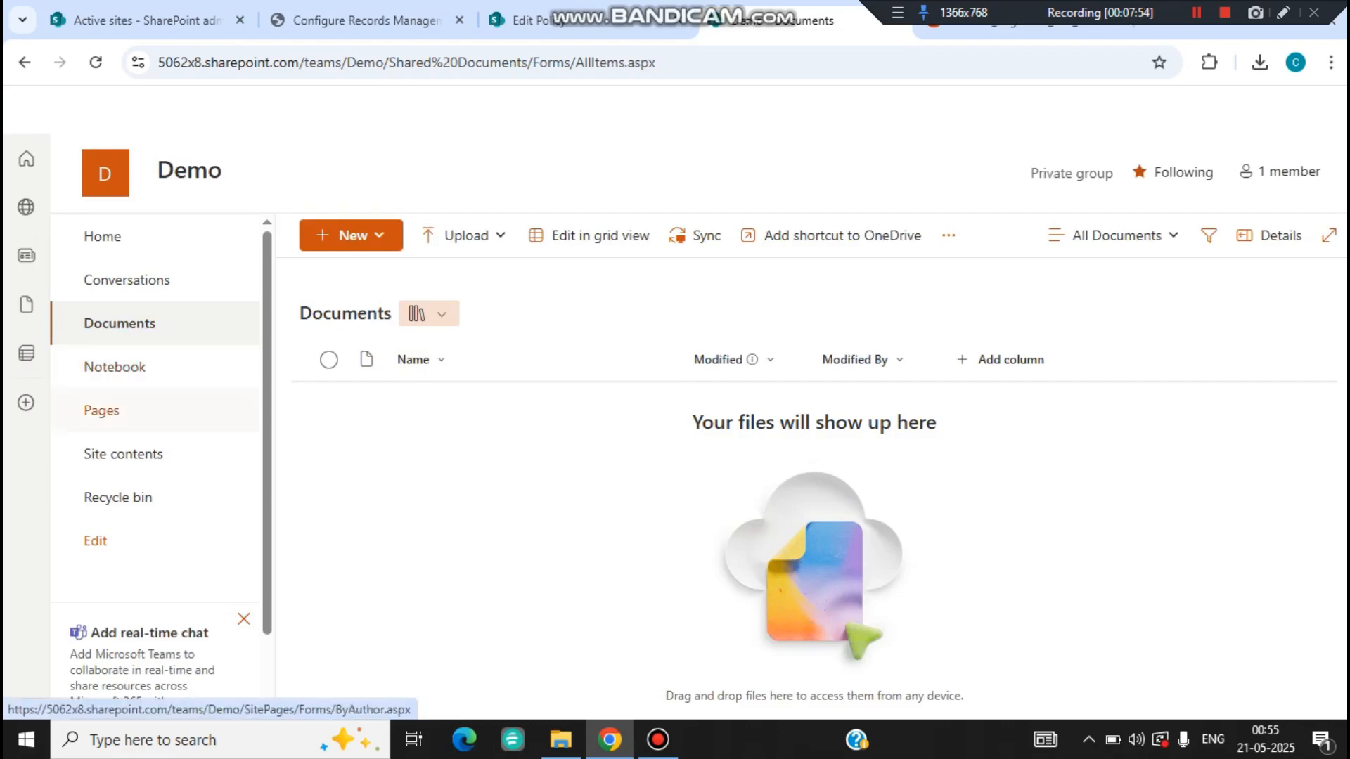
pyautogui.click(25, 62)
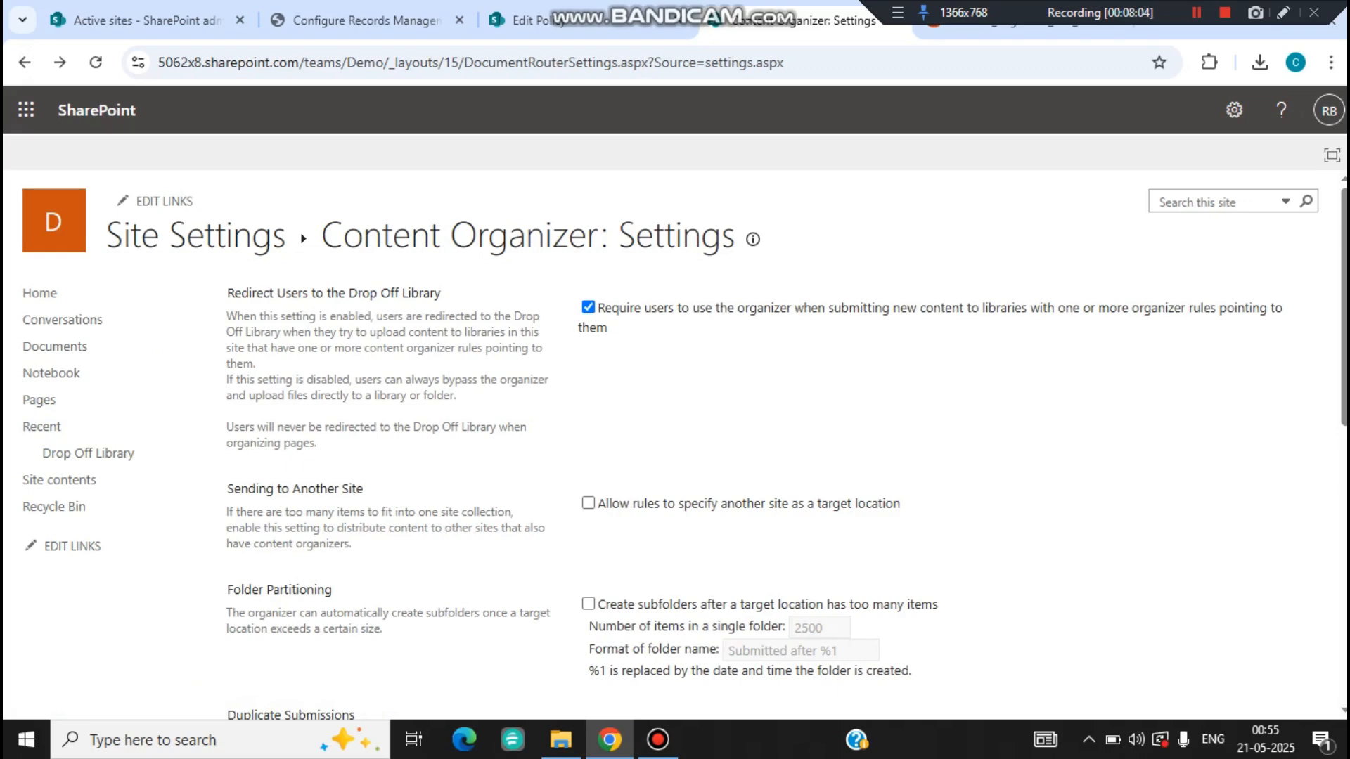
pyautogui.moveTo(441, 293); pyautogui.dragTo(241, 293)
pyautogui.click(240, 293)
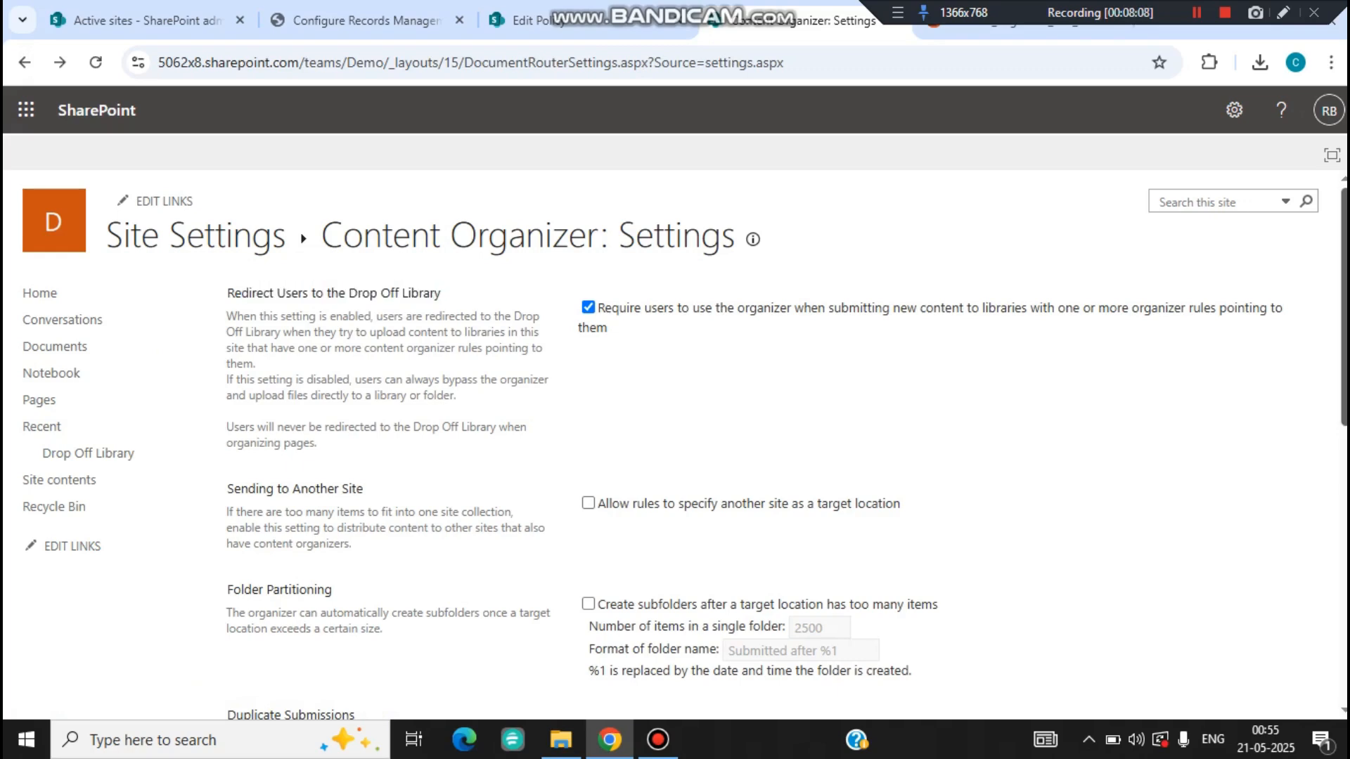
# Step: Allow rules to specify another site as a target location and enable subfolder creation when a target location has too many items
pyautogui.scroll(-2, 674, 443)
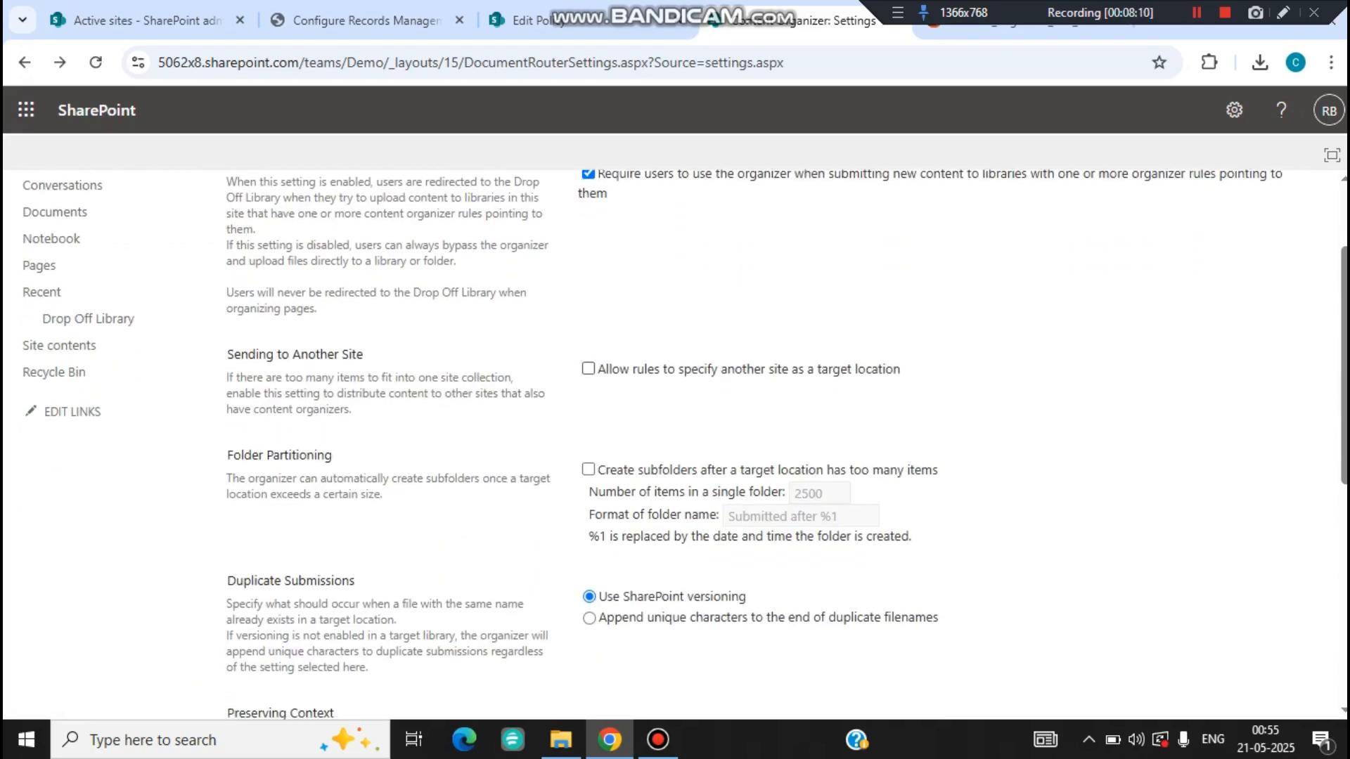
pyautogui.click(587, 368)
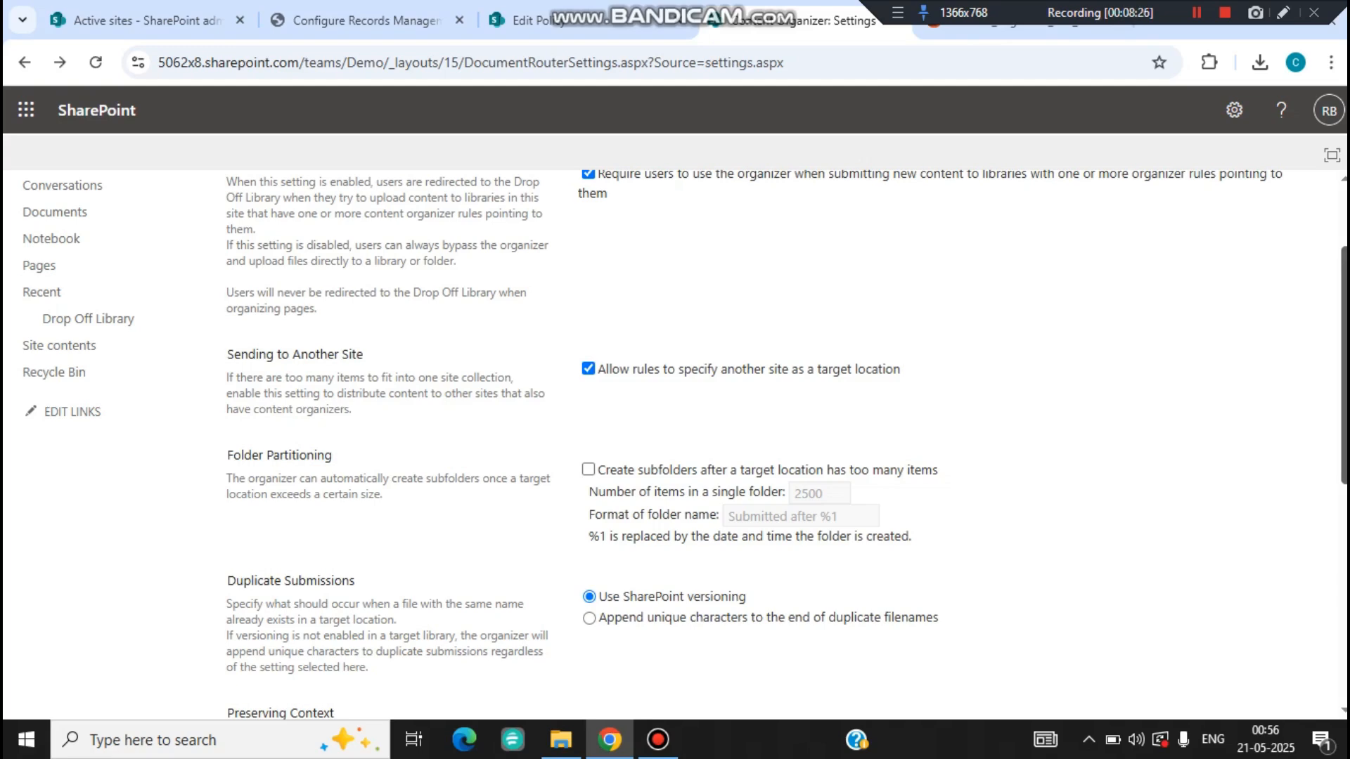
pyautogui.scroll(-2, 675, 443)
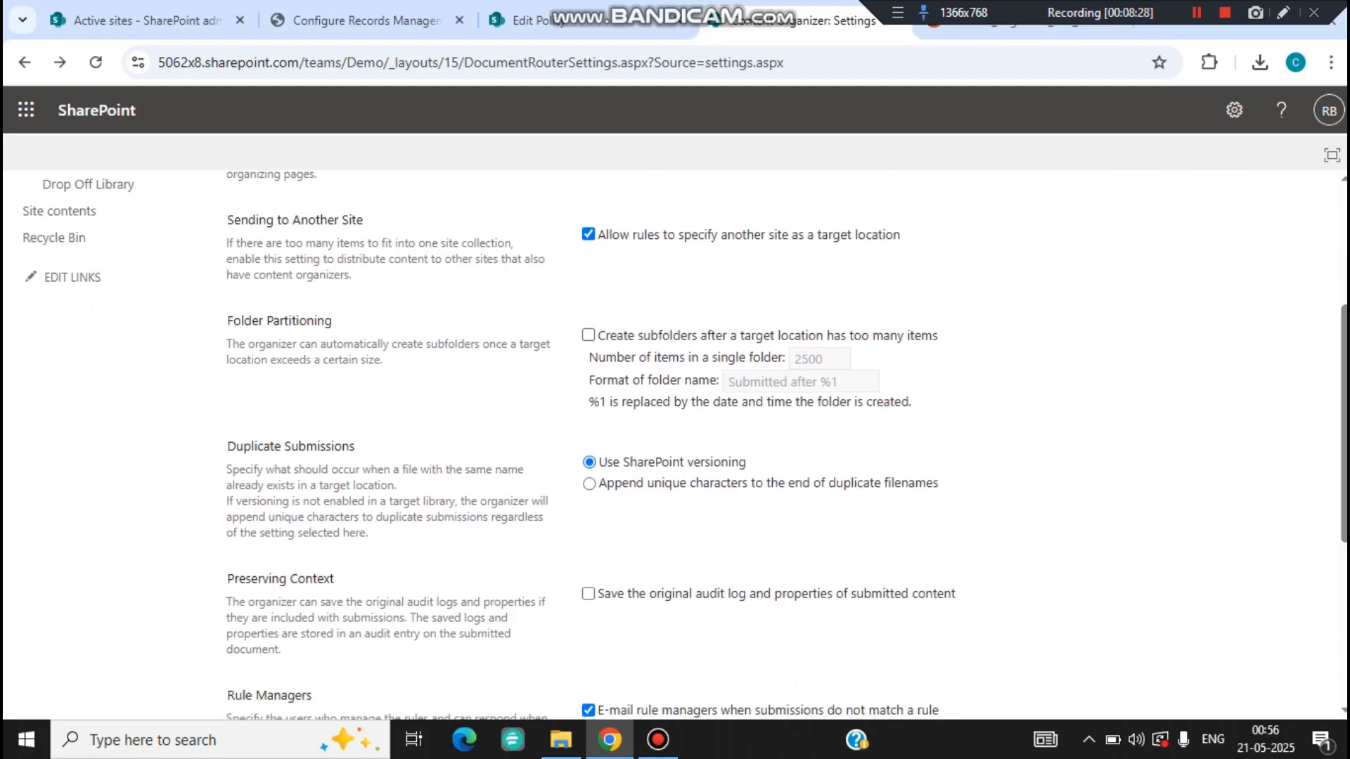
pyautogui.click(588, 336)
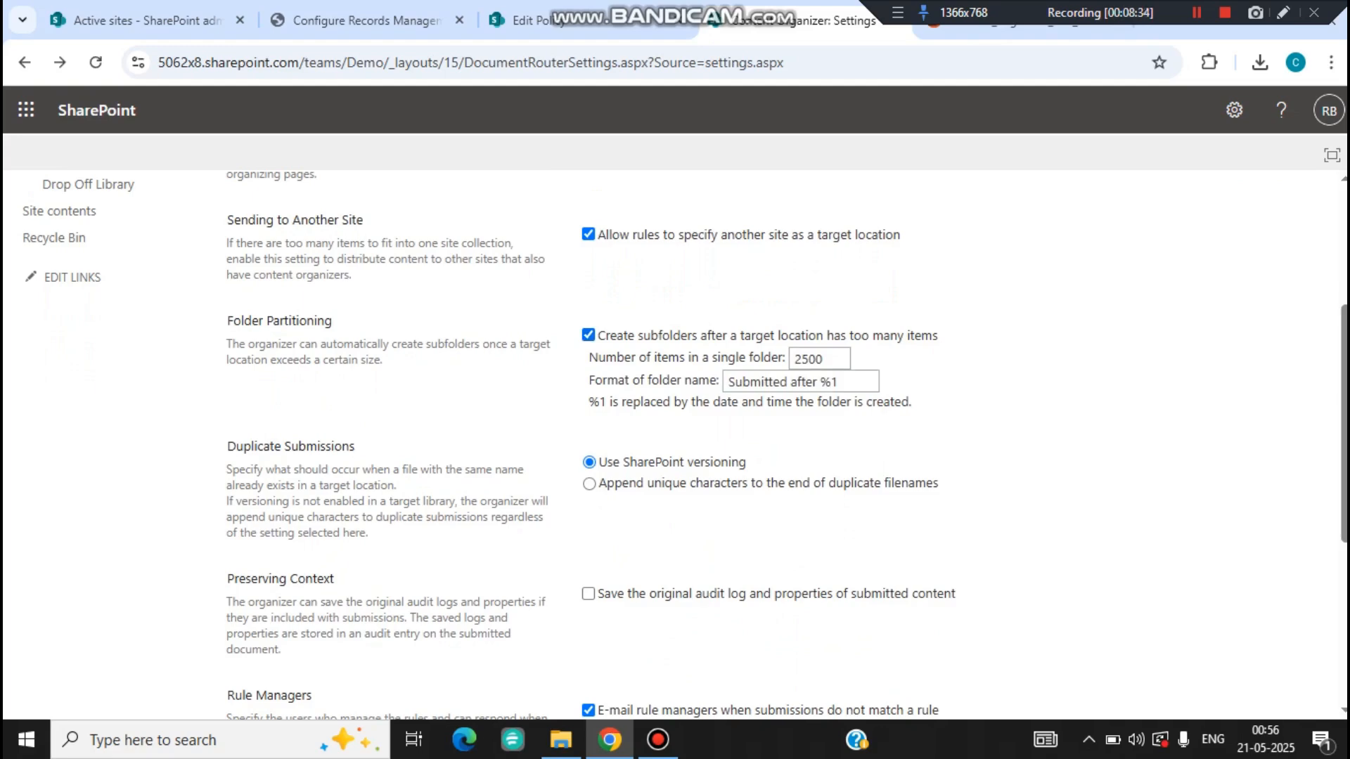
pyautogui.doubleClick(809, 359)
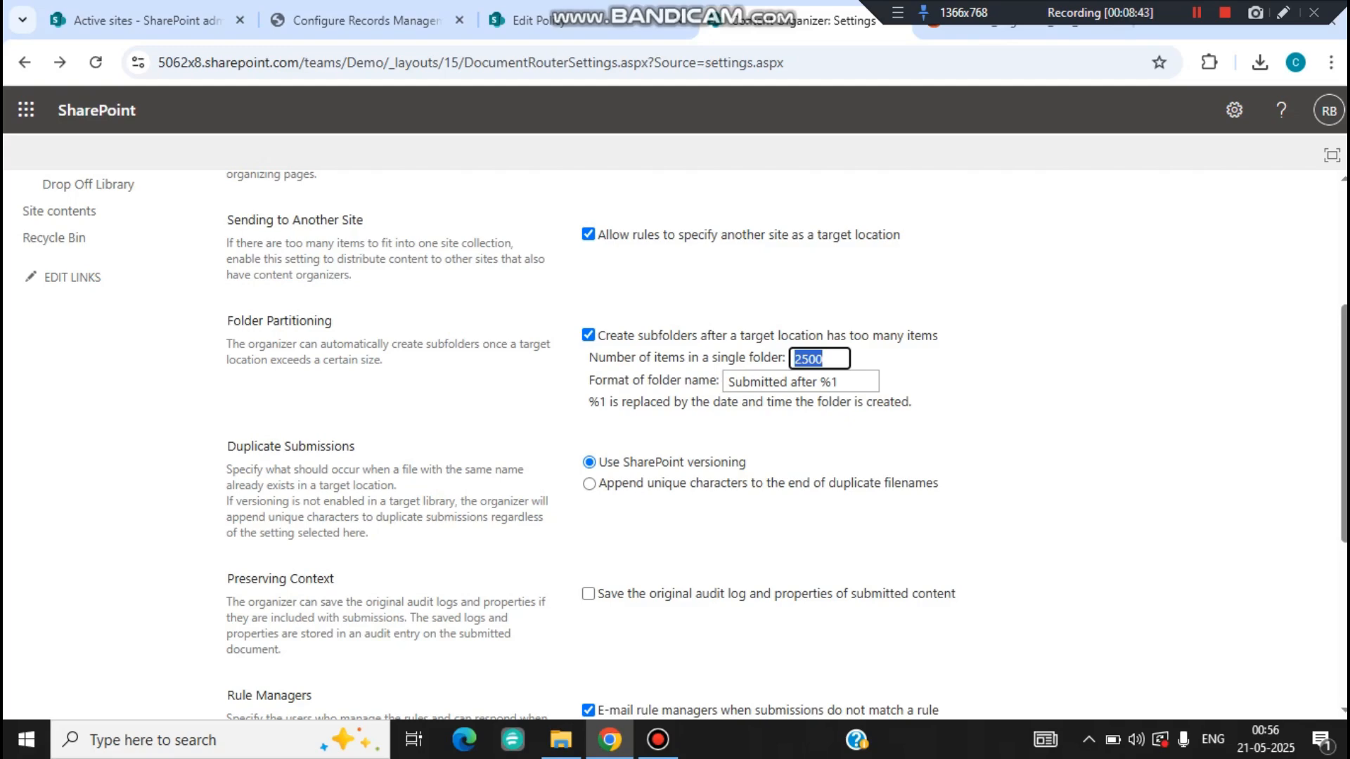
pyautogui.moveTo(847, 382); pyautogui.dragTo(726, 382)
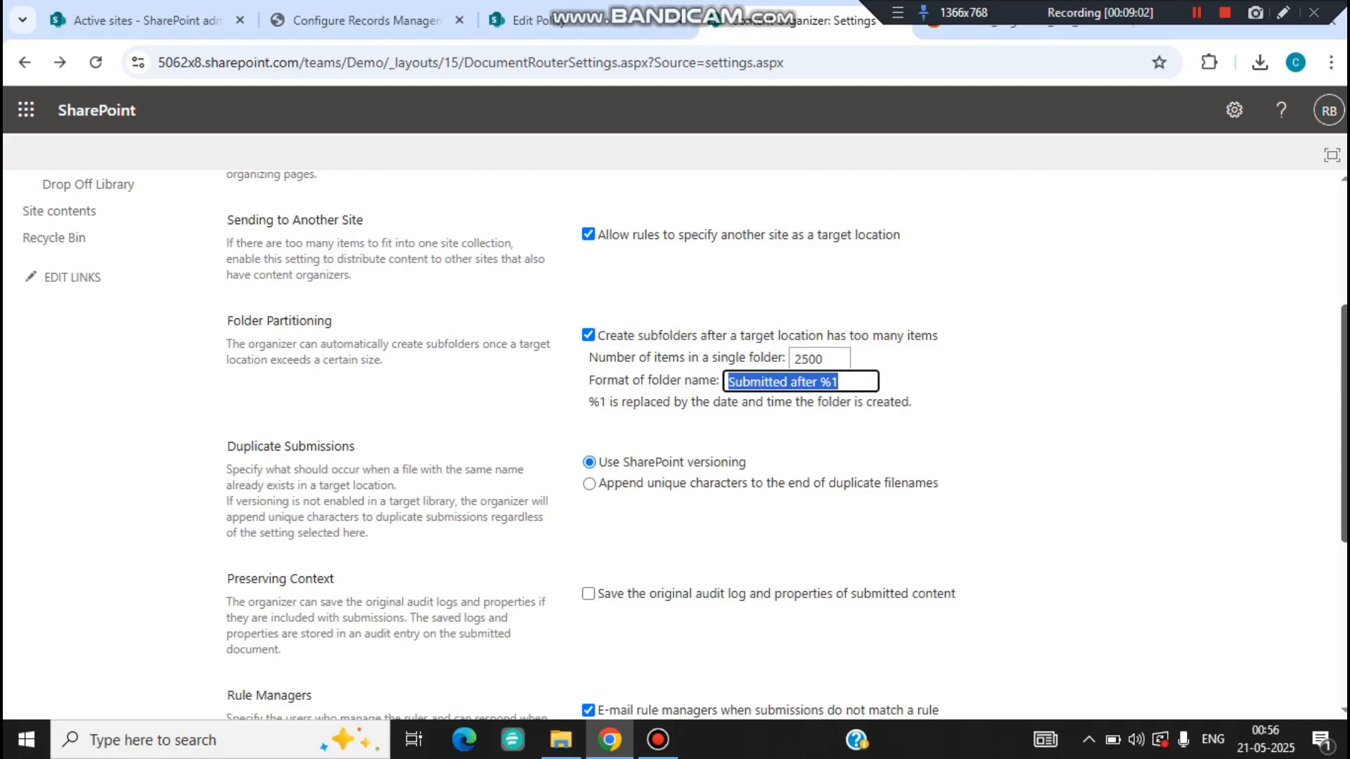
# Step: Enable saving the original audit log and properties of submitted content and apply the Content Organizer settings
pyautogui.scroll(-2, 686, 446)
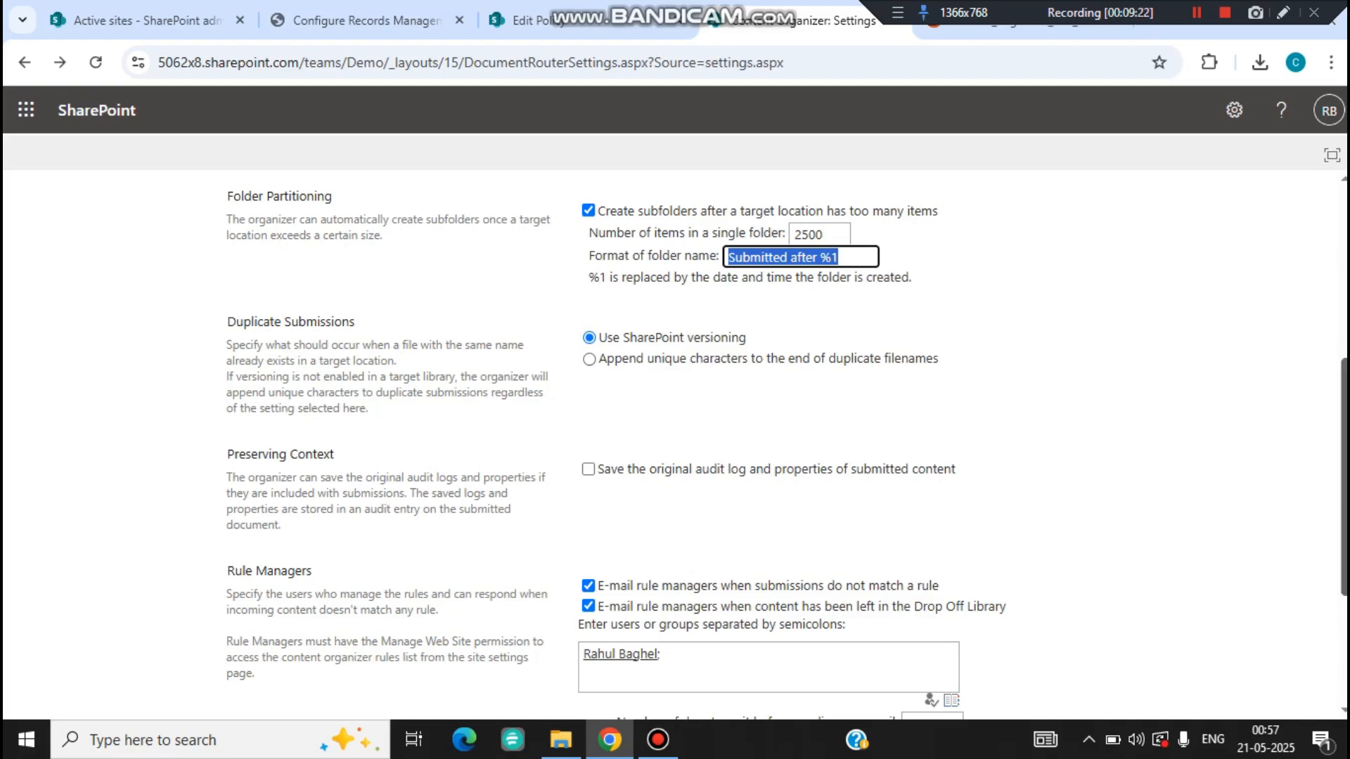
pyautogui.scroll(-1, 787, 446)
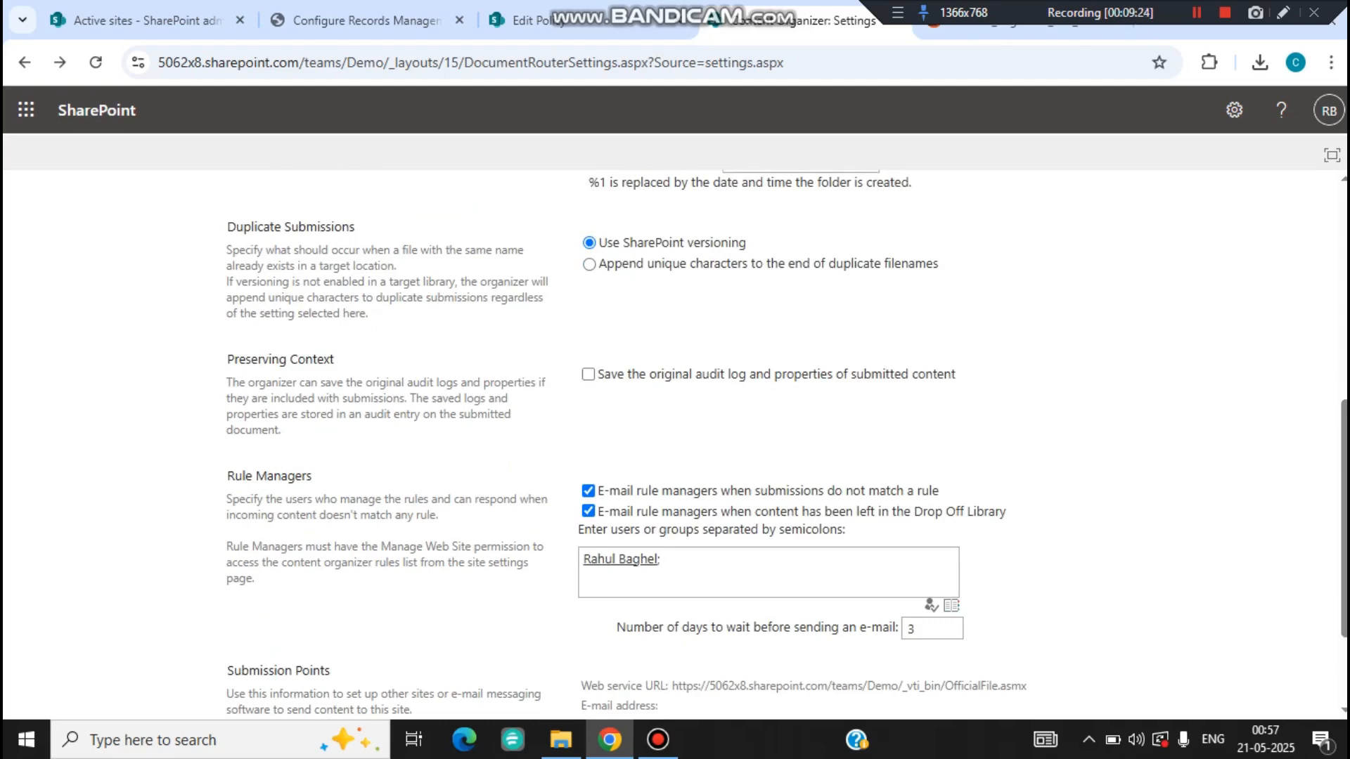
pyautogui.click(588, 374)
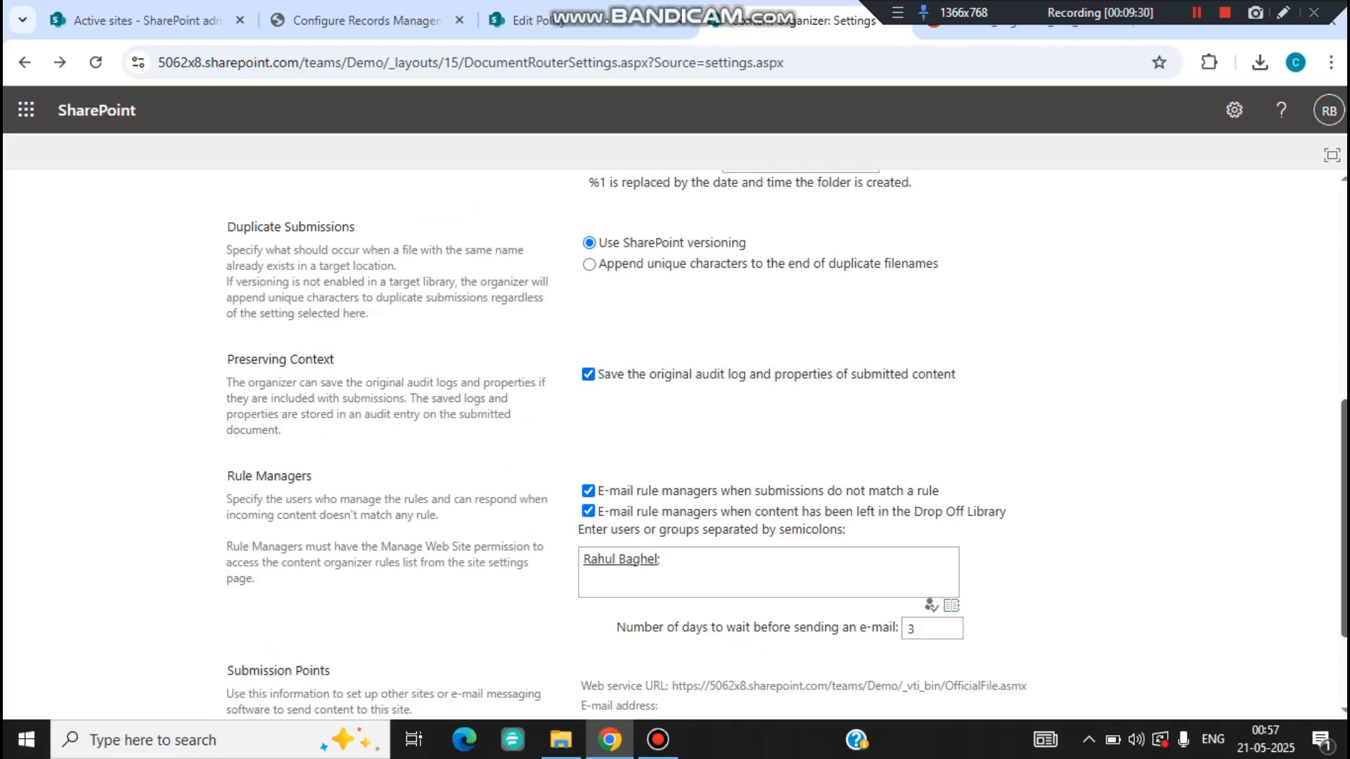
pyautogui.scroll(-2, 786, 441)
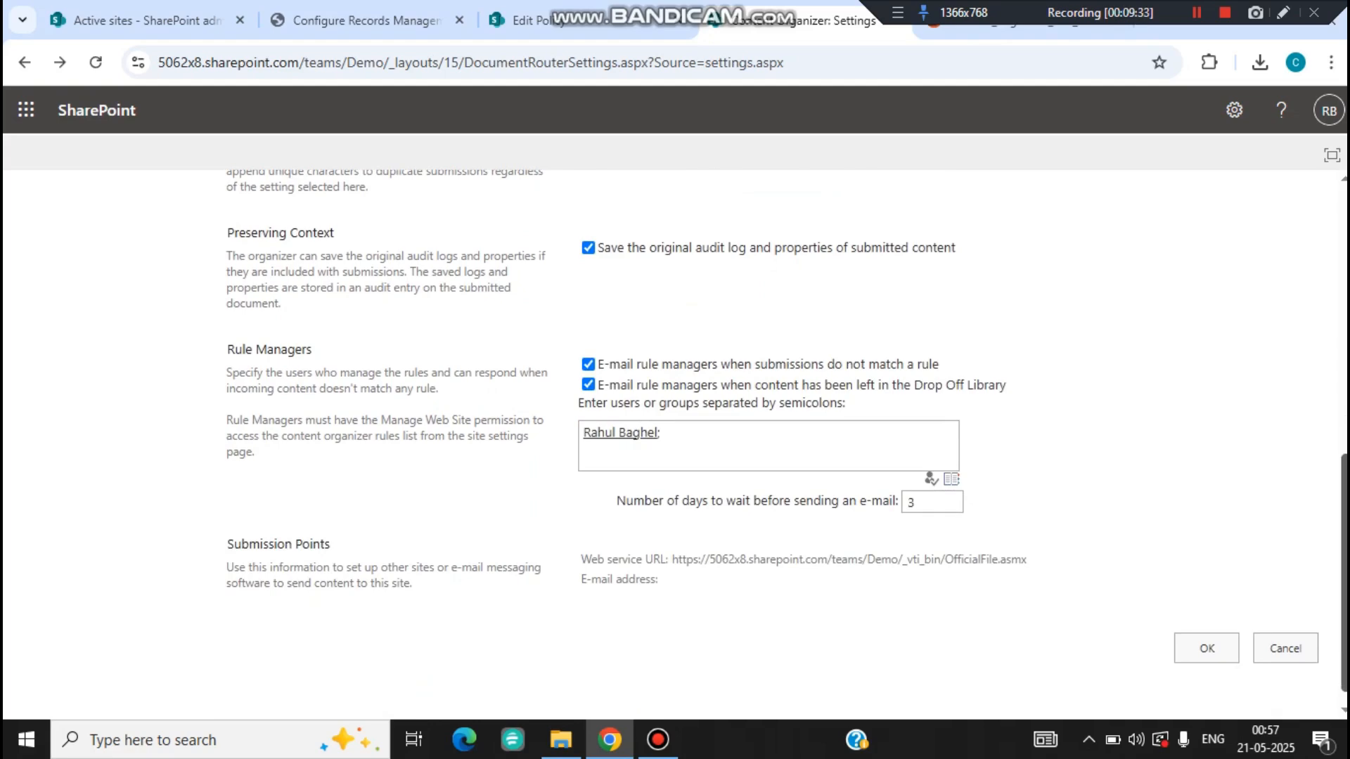
pyautogui.scroll(-1, 787, 442)
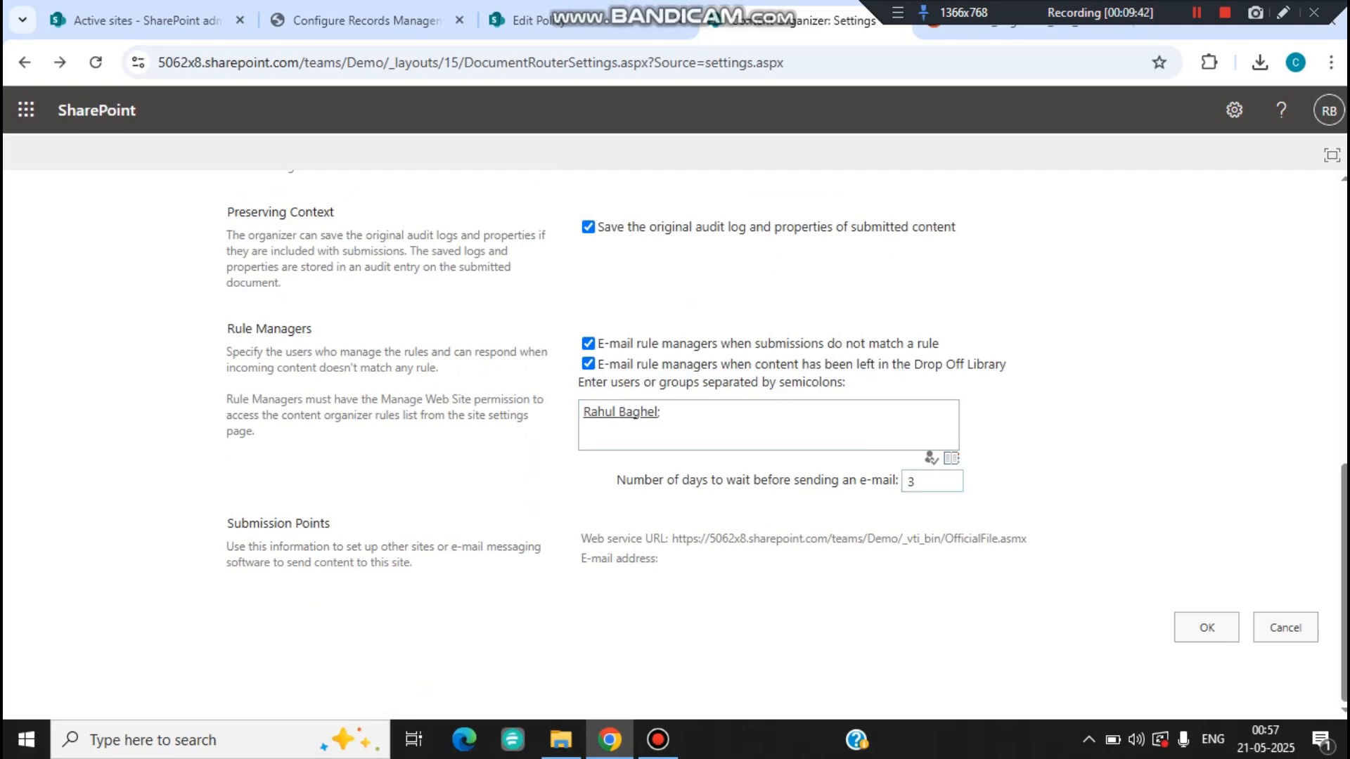
pyautogui.doubleClick(928, 482)
pyautogui.click(928, 482)
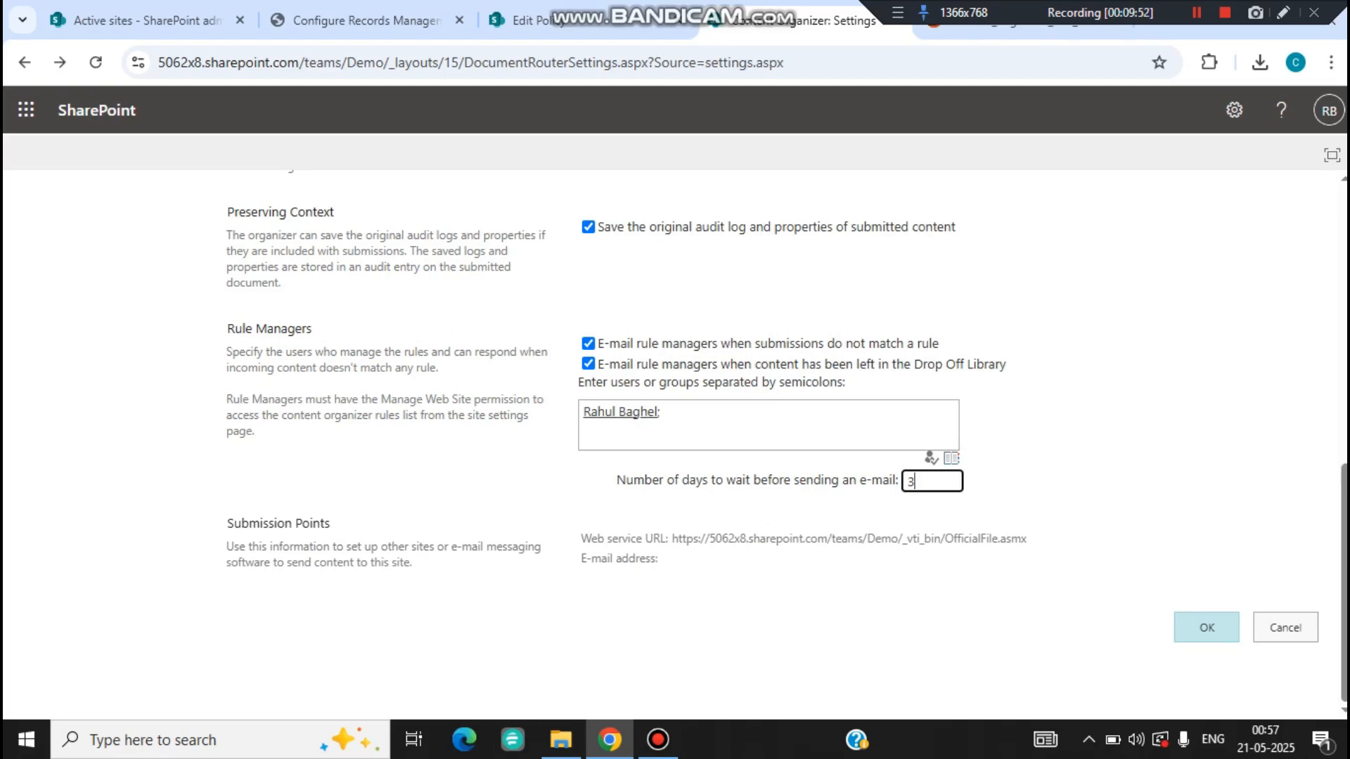
pyautogui.click(1206, 627)
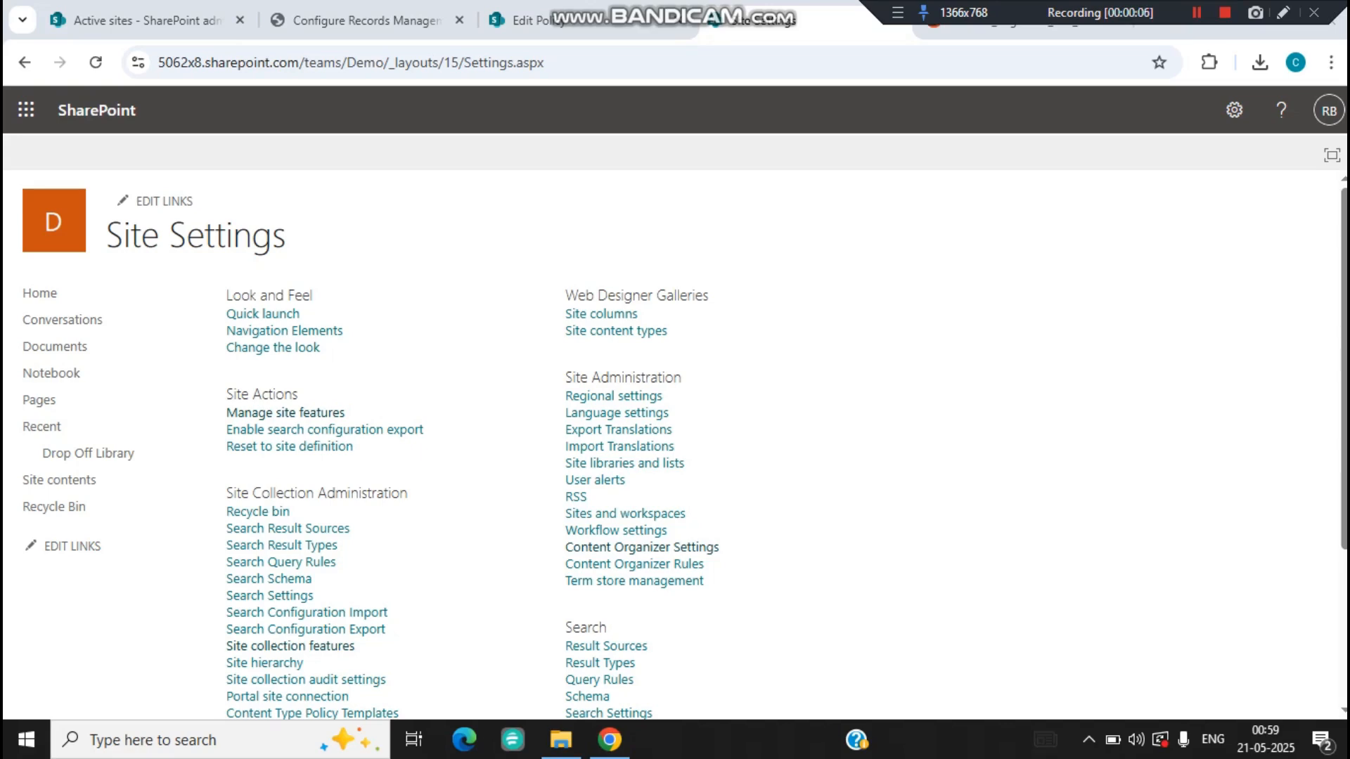
# Step: Reopen the Content Organizer Settings to check the saved options and leave without changes
pyautogui.click(668, 547)
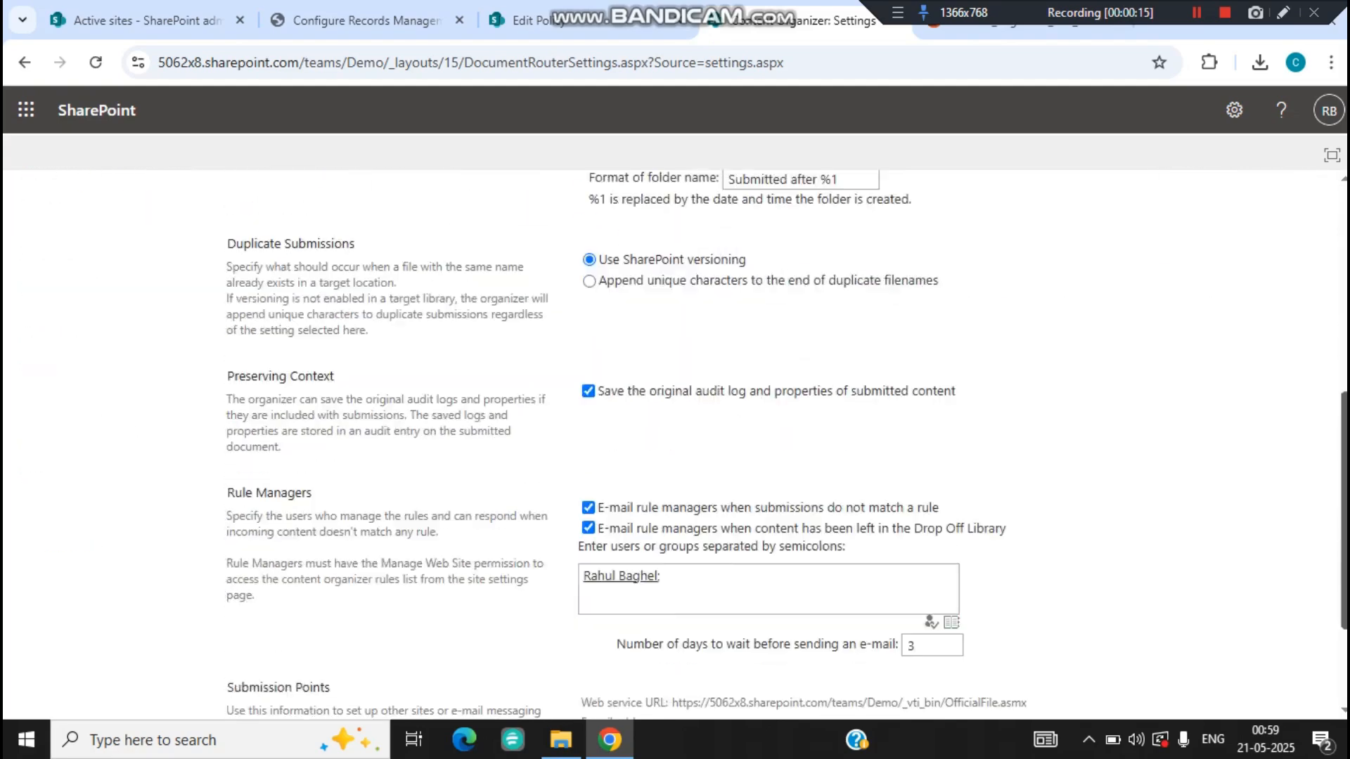
pyautogui.scroll(-3, 702, 422)
pyautogui.click(1285, 627)
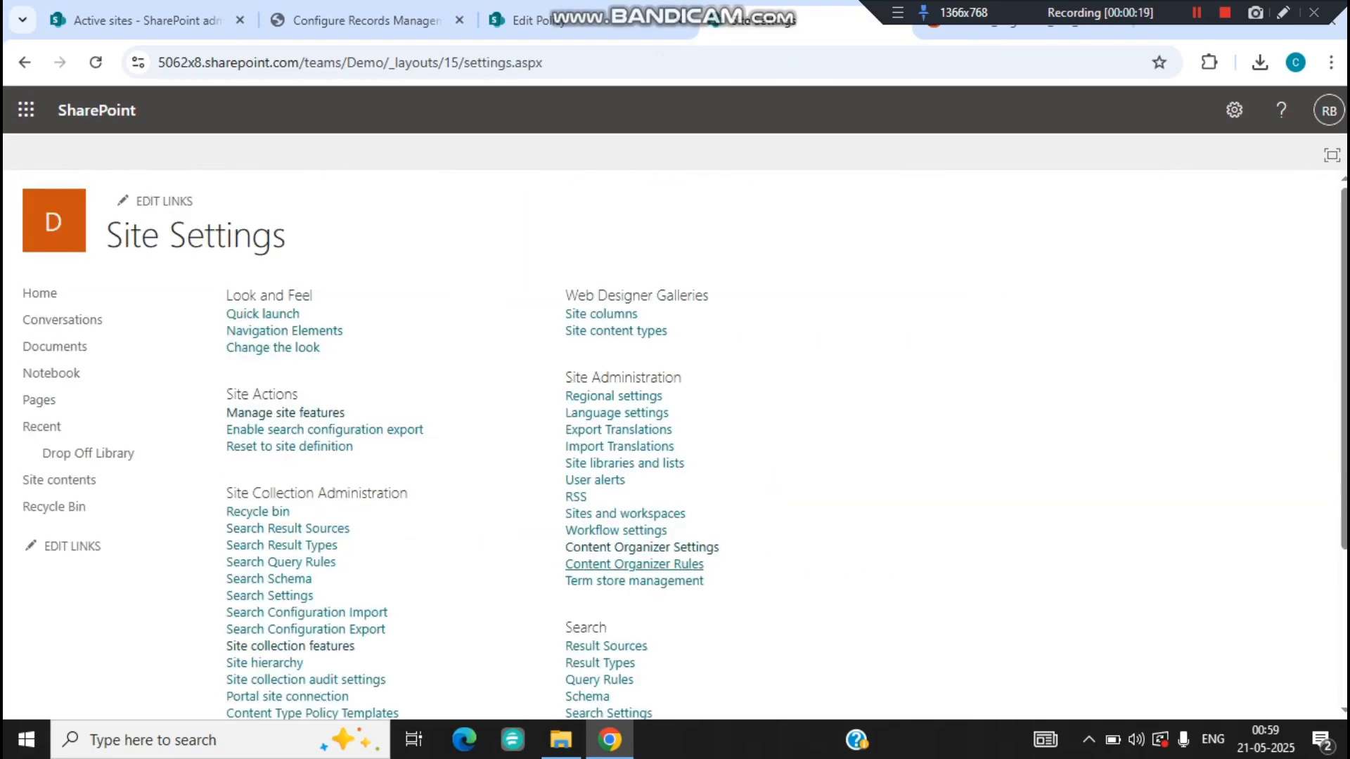
# Step: Start a new Content Organizer rule named SendToConnection with its priority set to 1 (Highest)
pyautogui.click(634, 564)
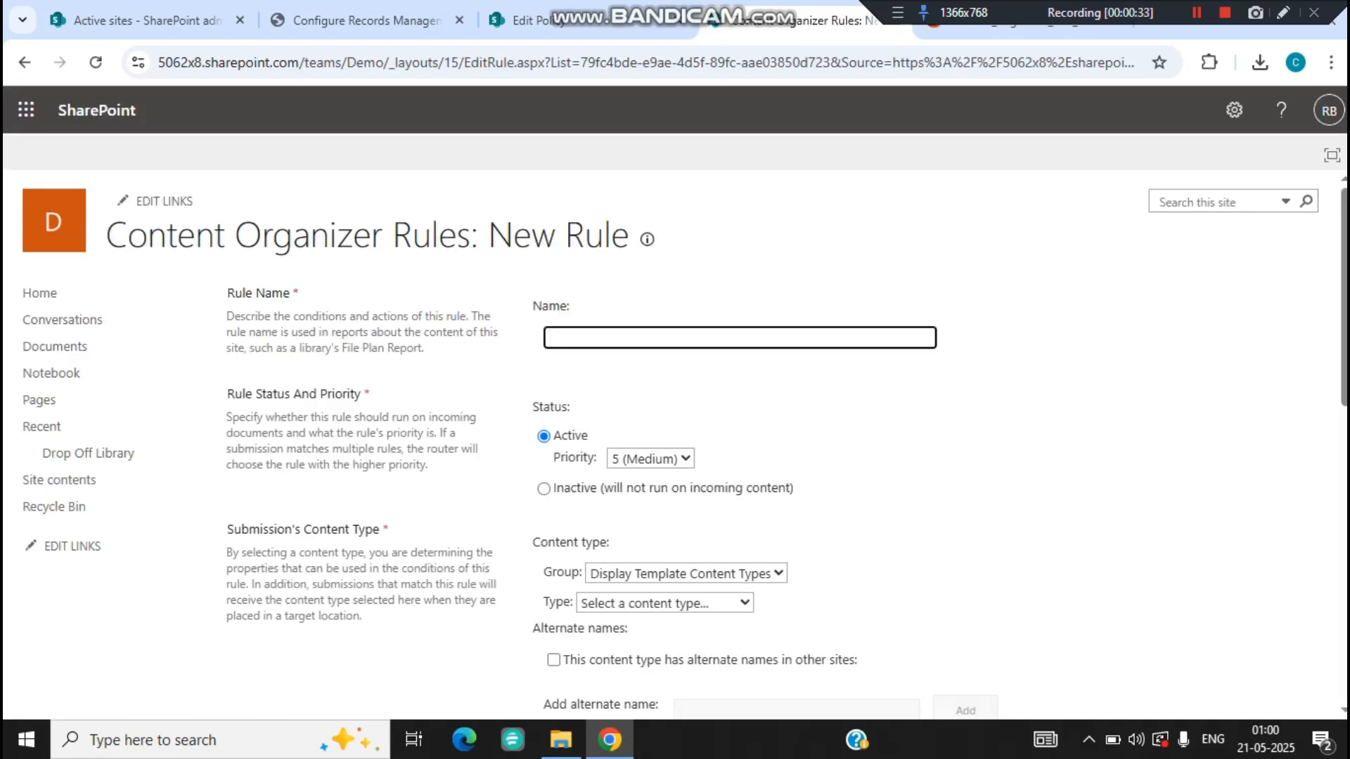
pyautogui.click(650, 458)
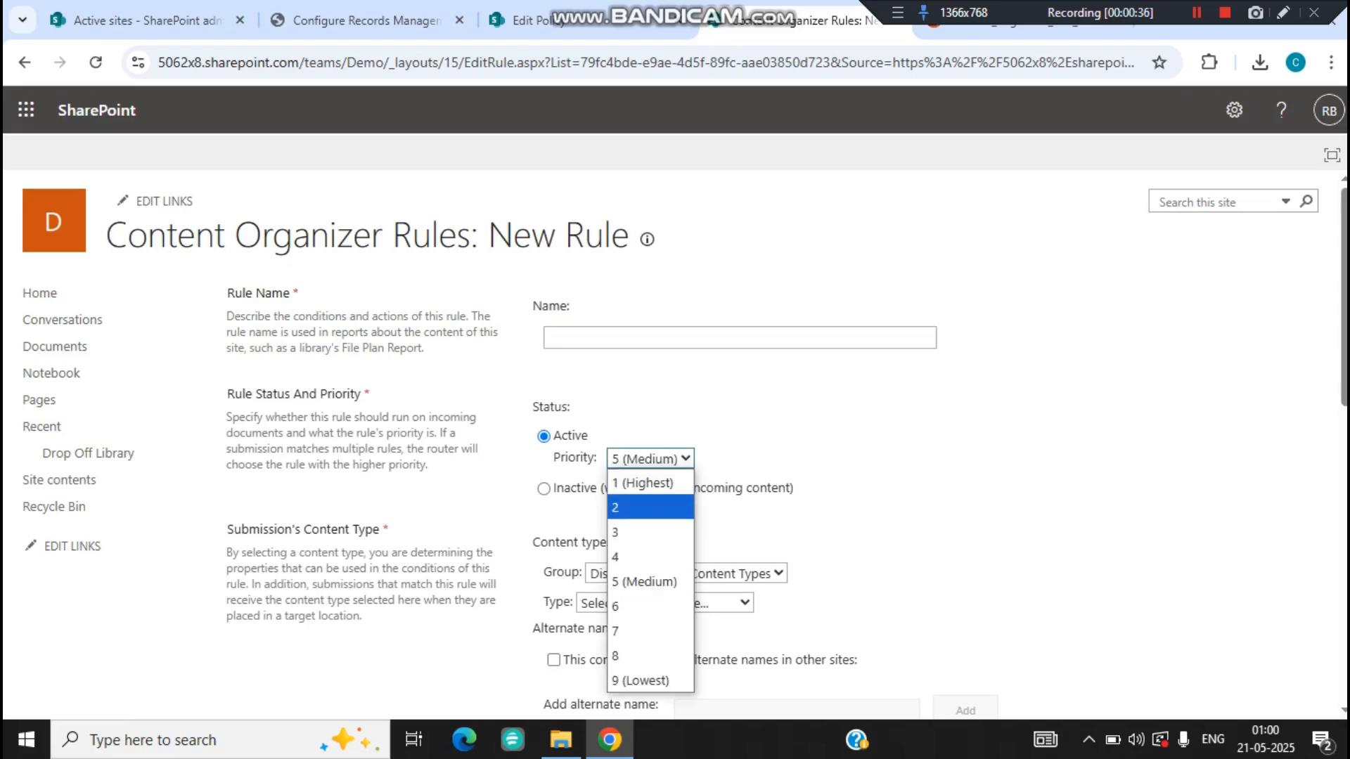
pyautogui.click(645, 483)
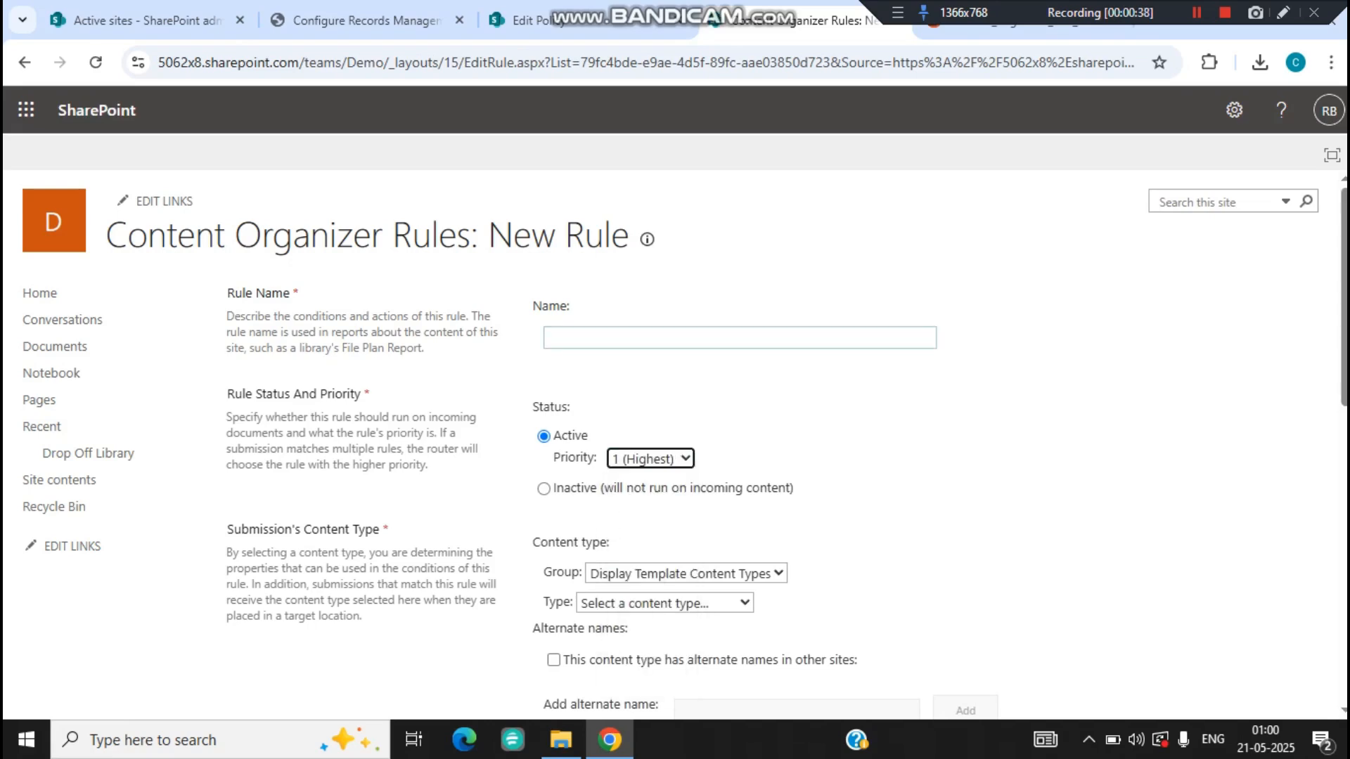
pyautogui.click(703, 338)
pyautogui.write('Send')
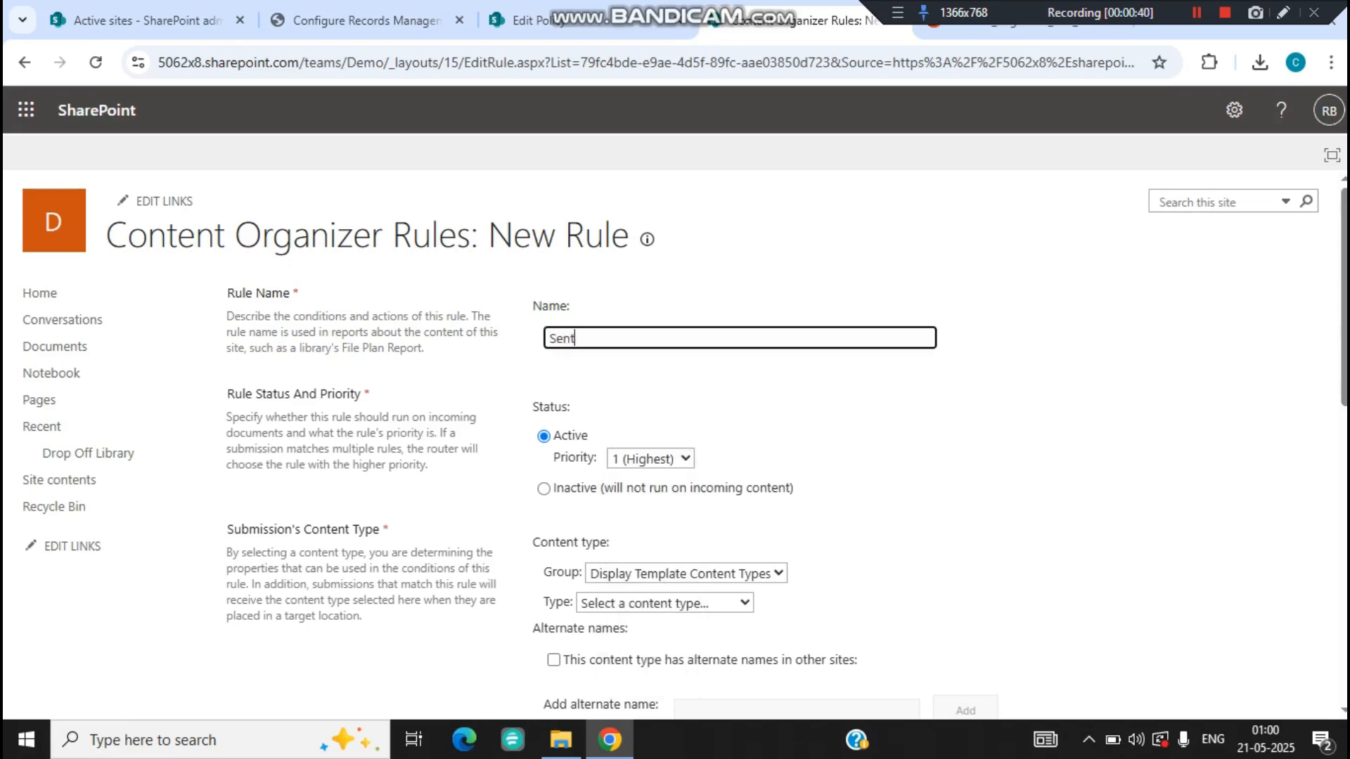
pyautogui.write('toC')
pyautogui.press('BackSpace')
pyautogui.press('BackSpace')
pyautogui.write('T')
pyautogui.press('BackSpace')
pyautogui.press('BackSpace')
pyautogui.write('ToConnection')
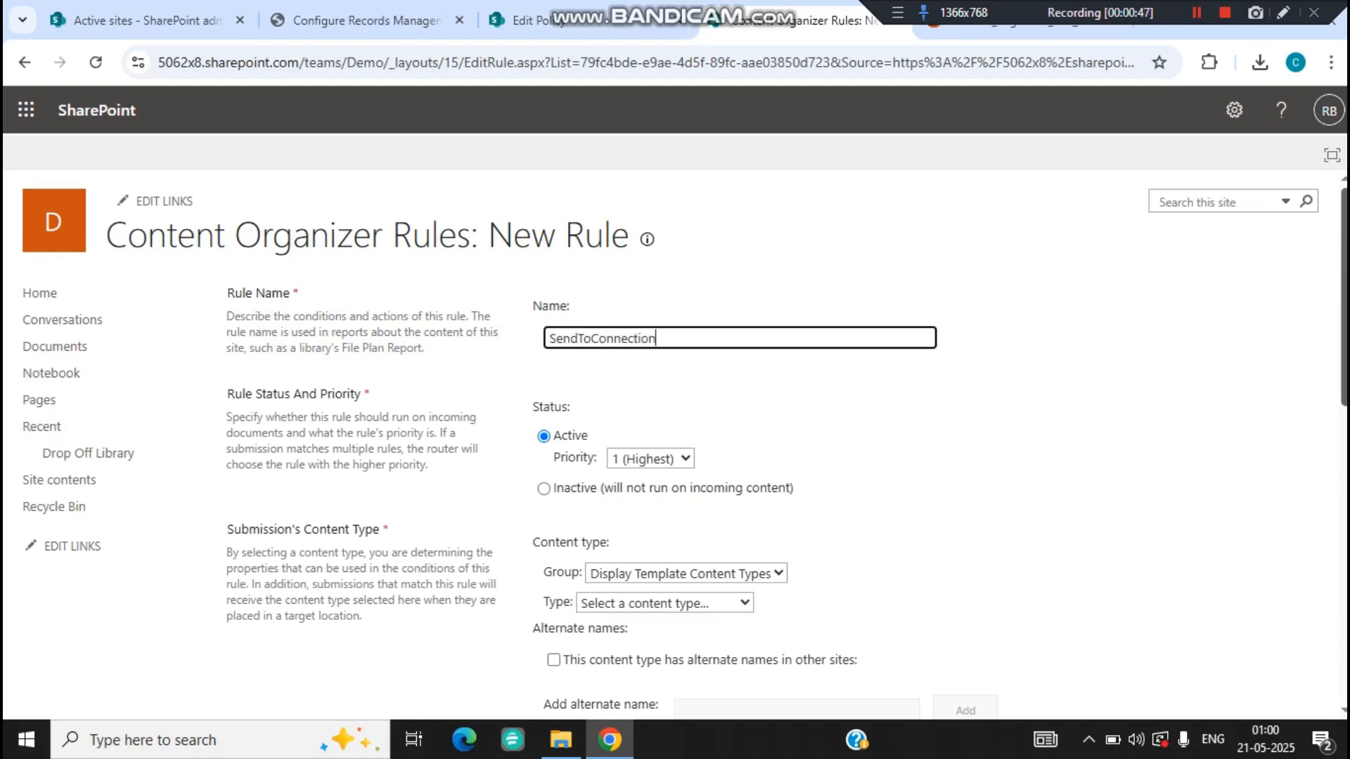
# Step: Set the rule's submission content type to Document from the Document Content Types group
pyautogui.scroll(-2, 674, 443)
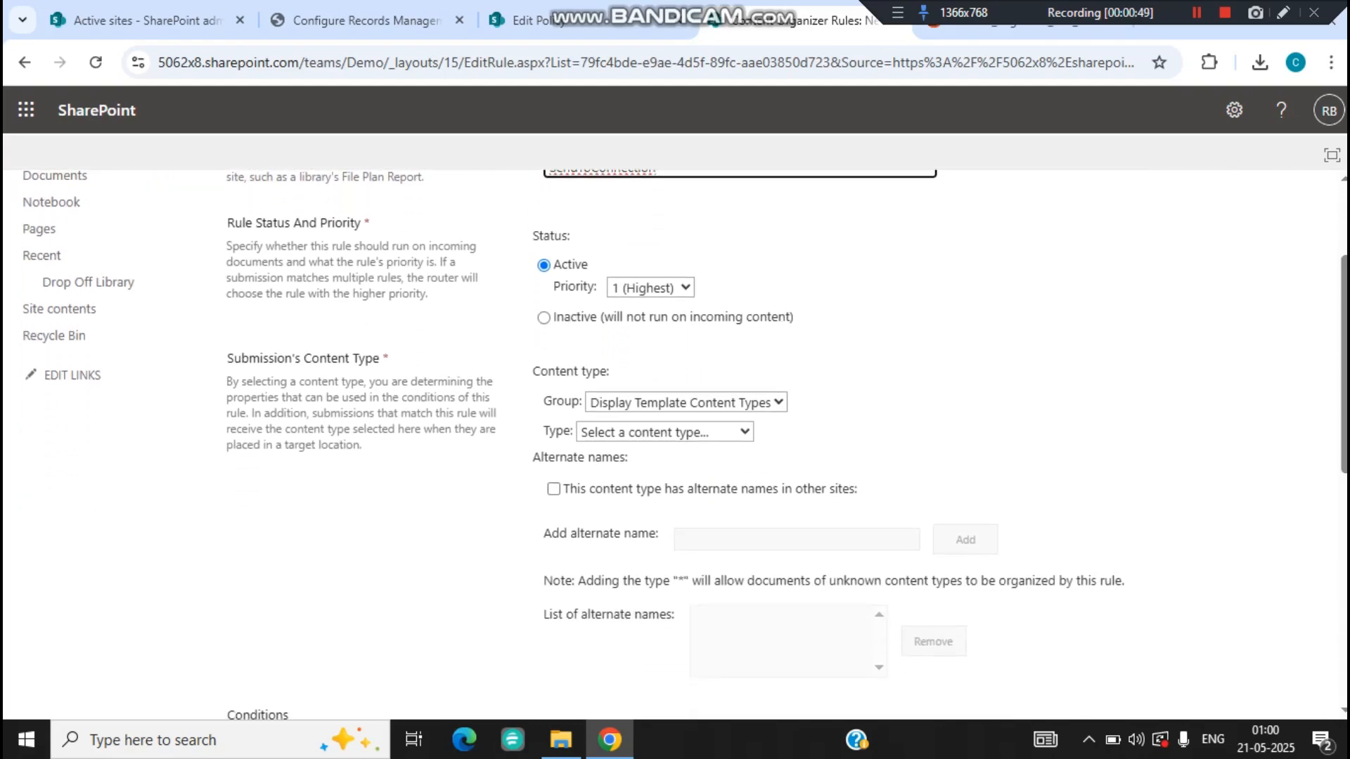
pyautogui.click(686, 403)
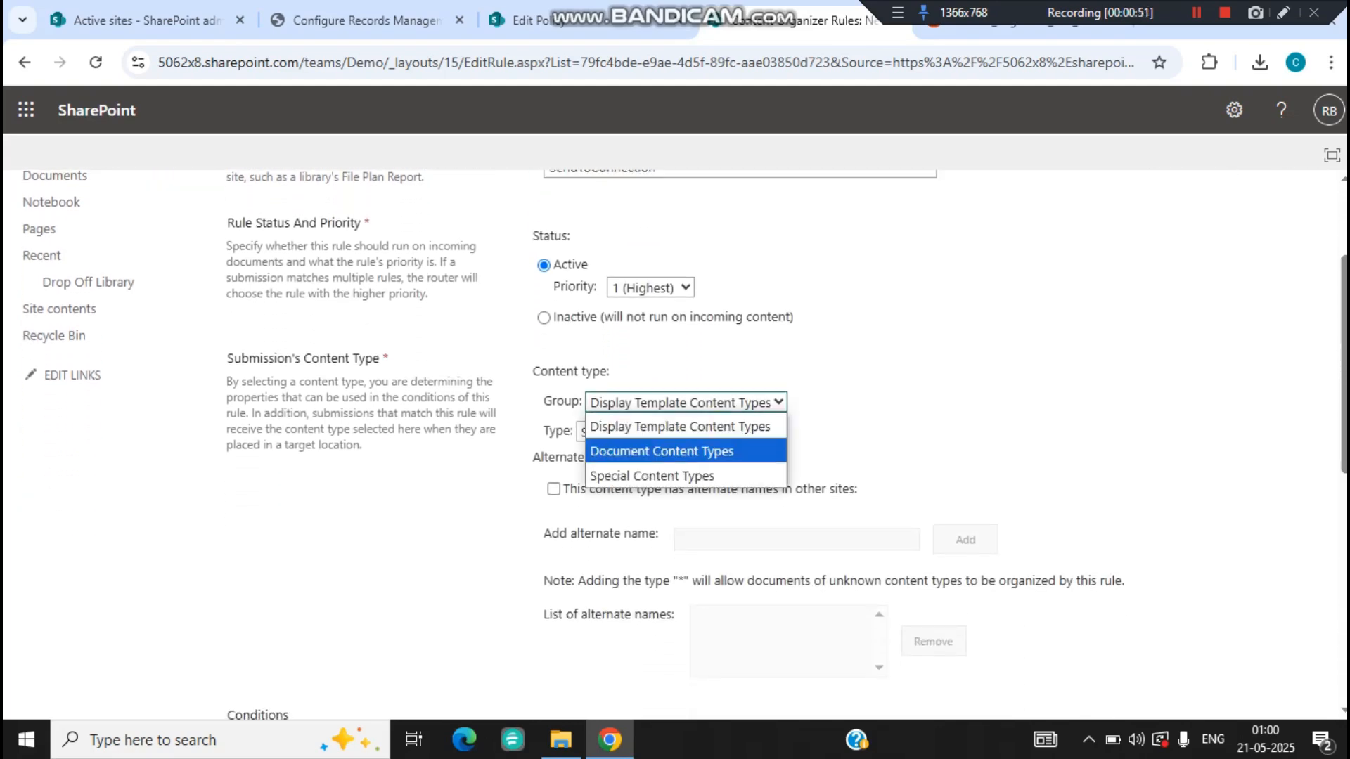
pyautogui.click(662, 451)
pyautogui.click(650, 432)
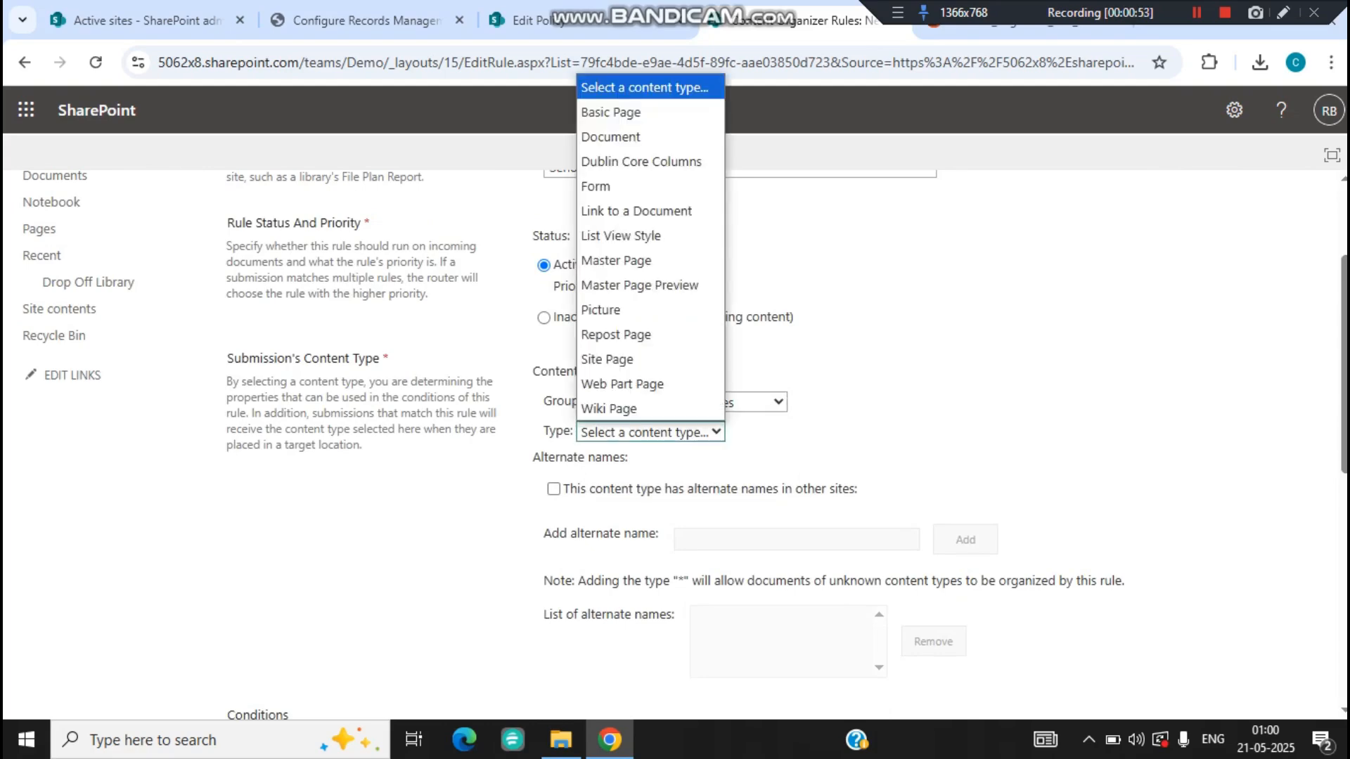
pyautogui.click(603, 136)
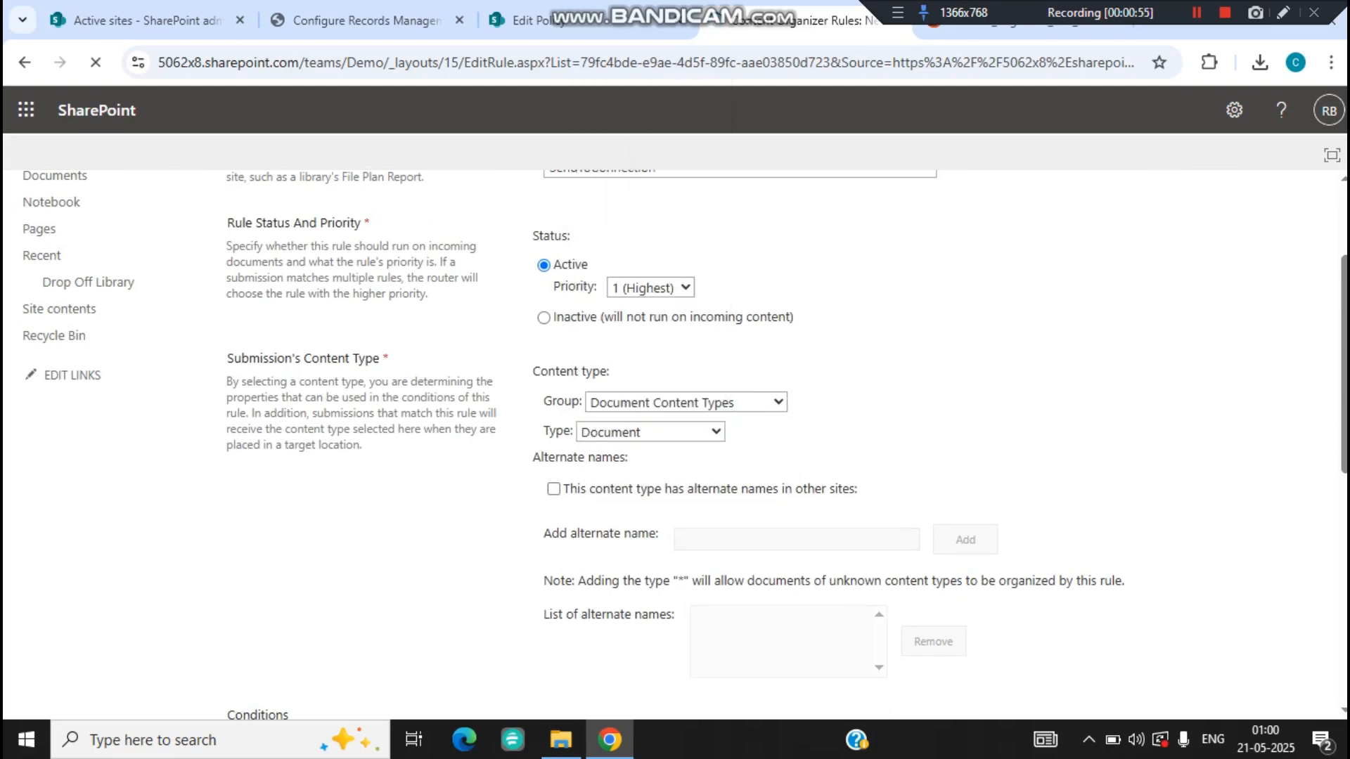
# Step: Browse for the rule's target location in this site and choose the Style Library as the destination
pyautogui.scroll(-3, 674, 422)
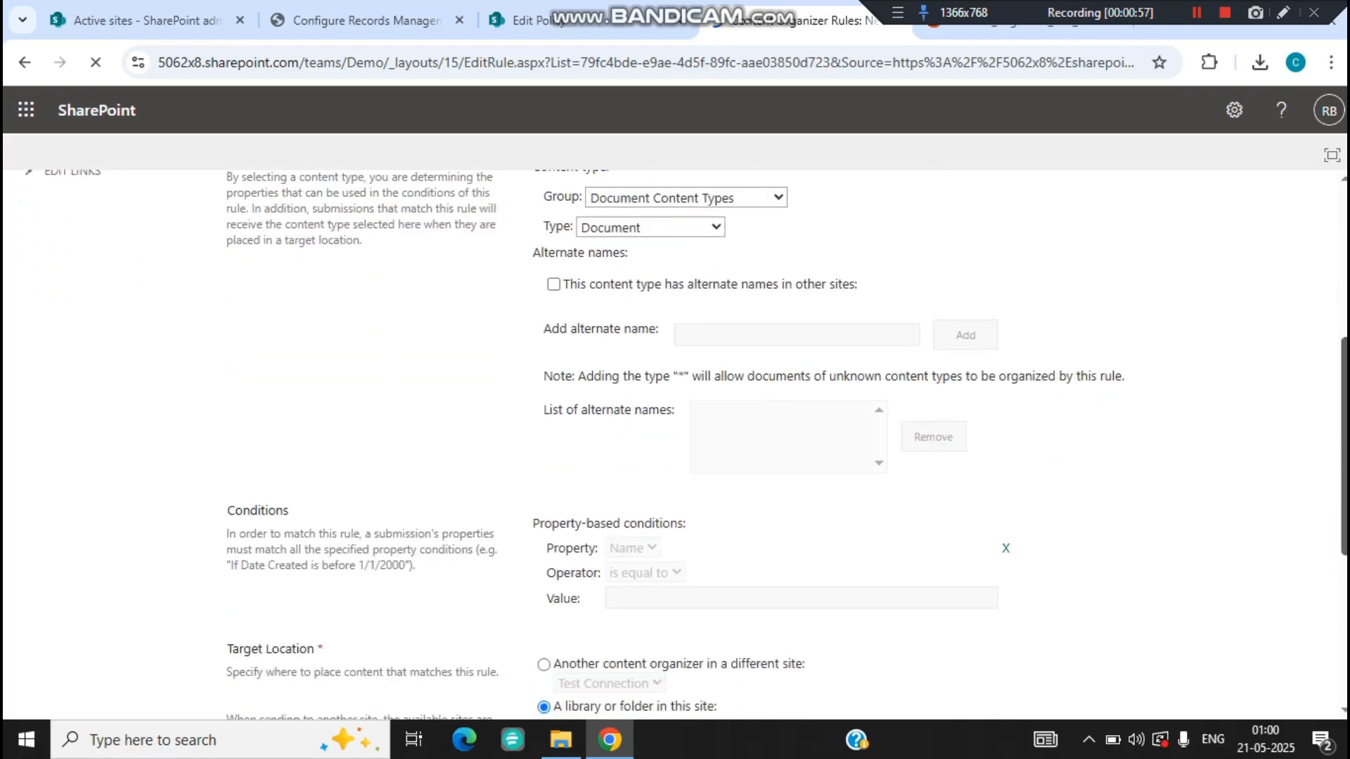
pyautogui.scroll(-3, 675, 422)
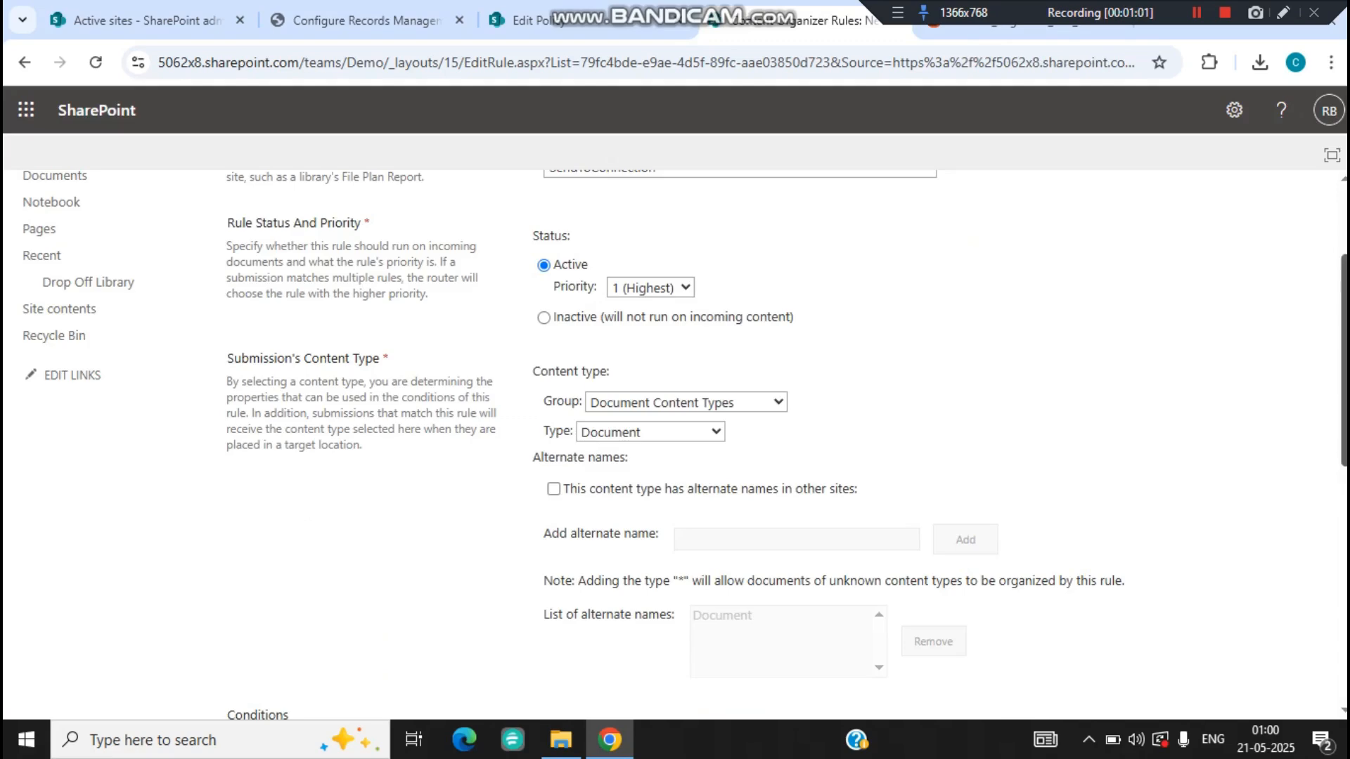
pyautogui.scroll(-10, 675, 421)
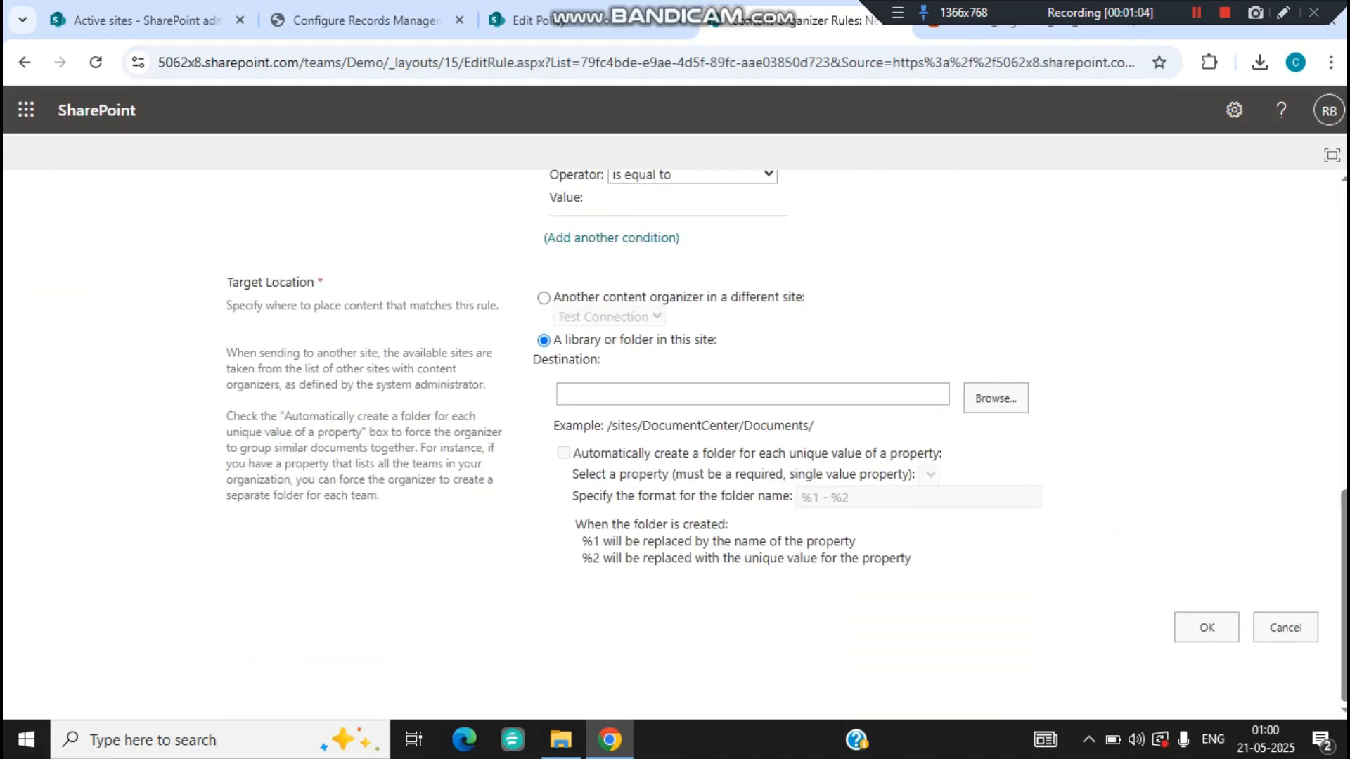
pyautogui.click(753, 394)
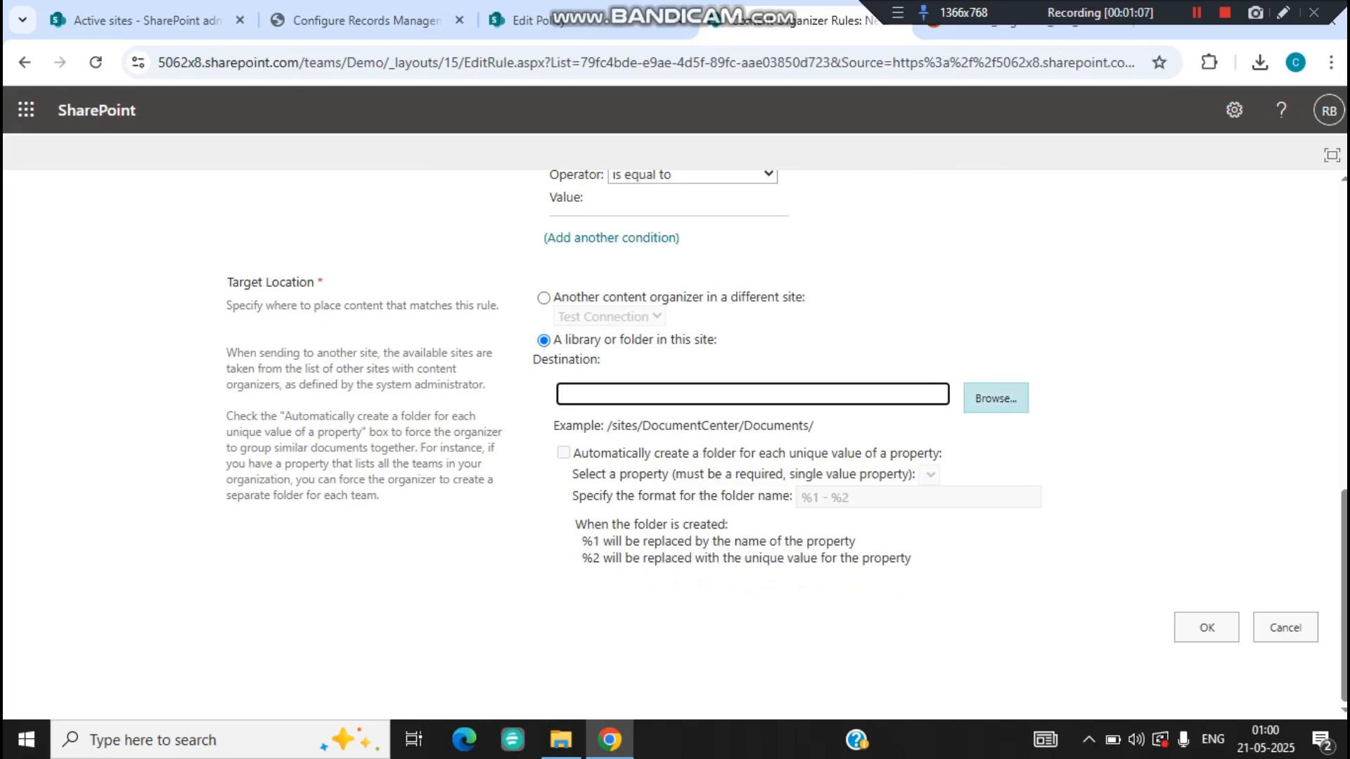
pyautogui.click(996, 398)
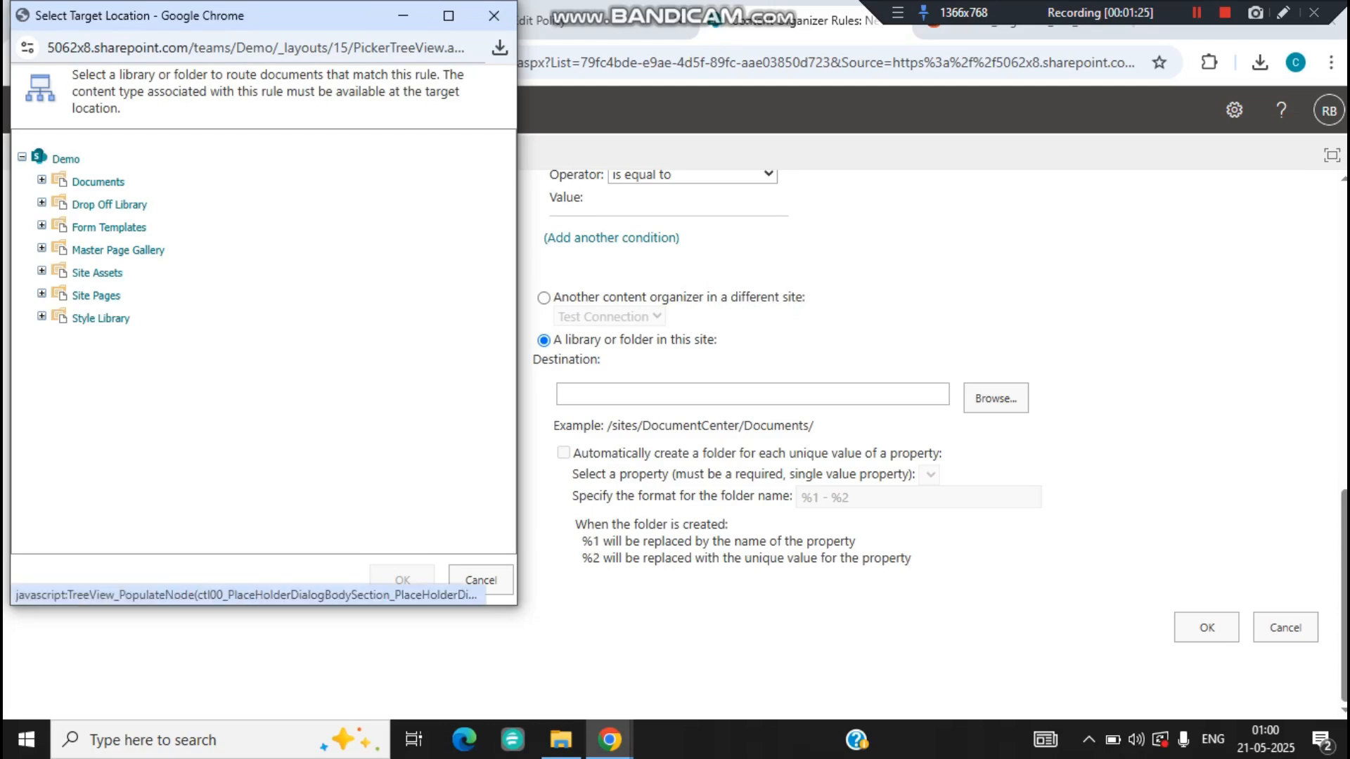
pyautogui.click(100, 318)
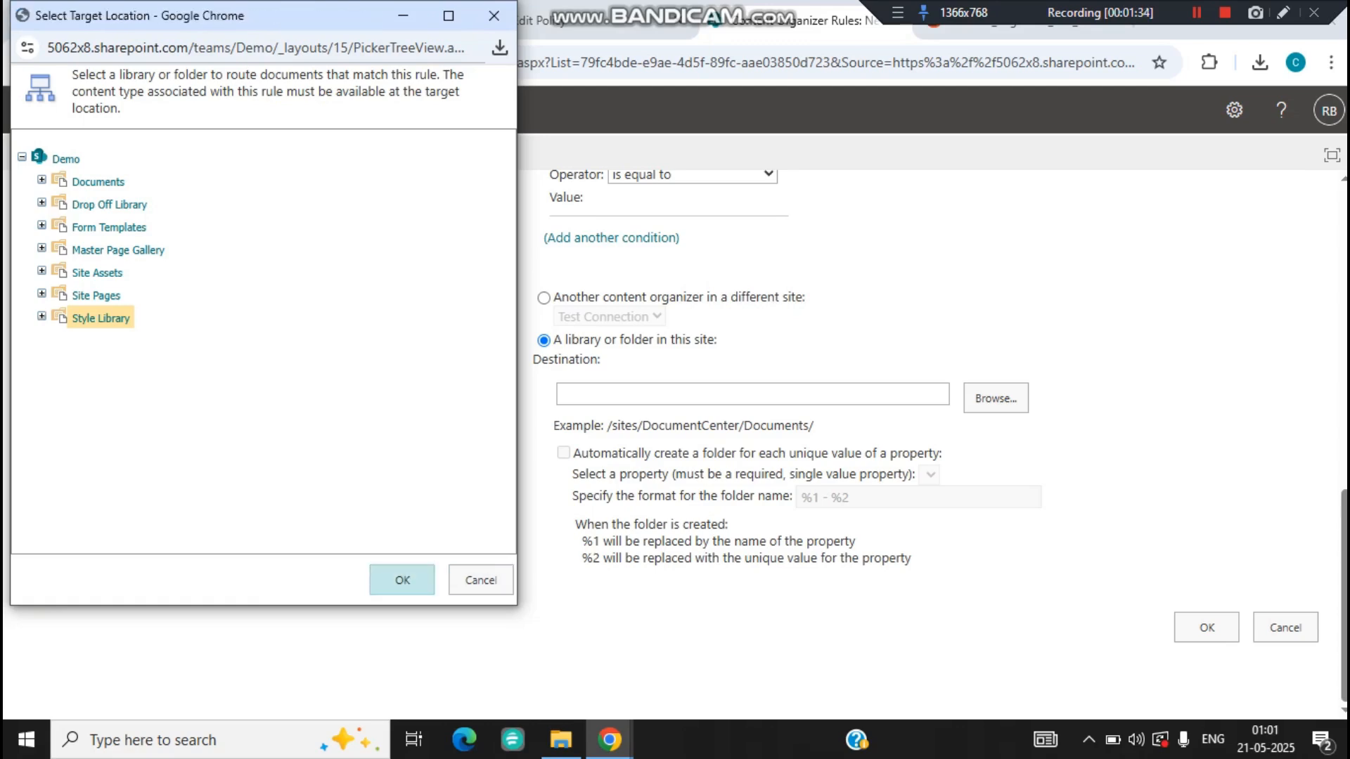
pyautogui.click(402, 580)
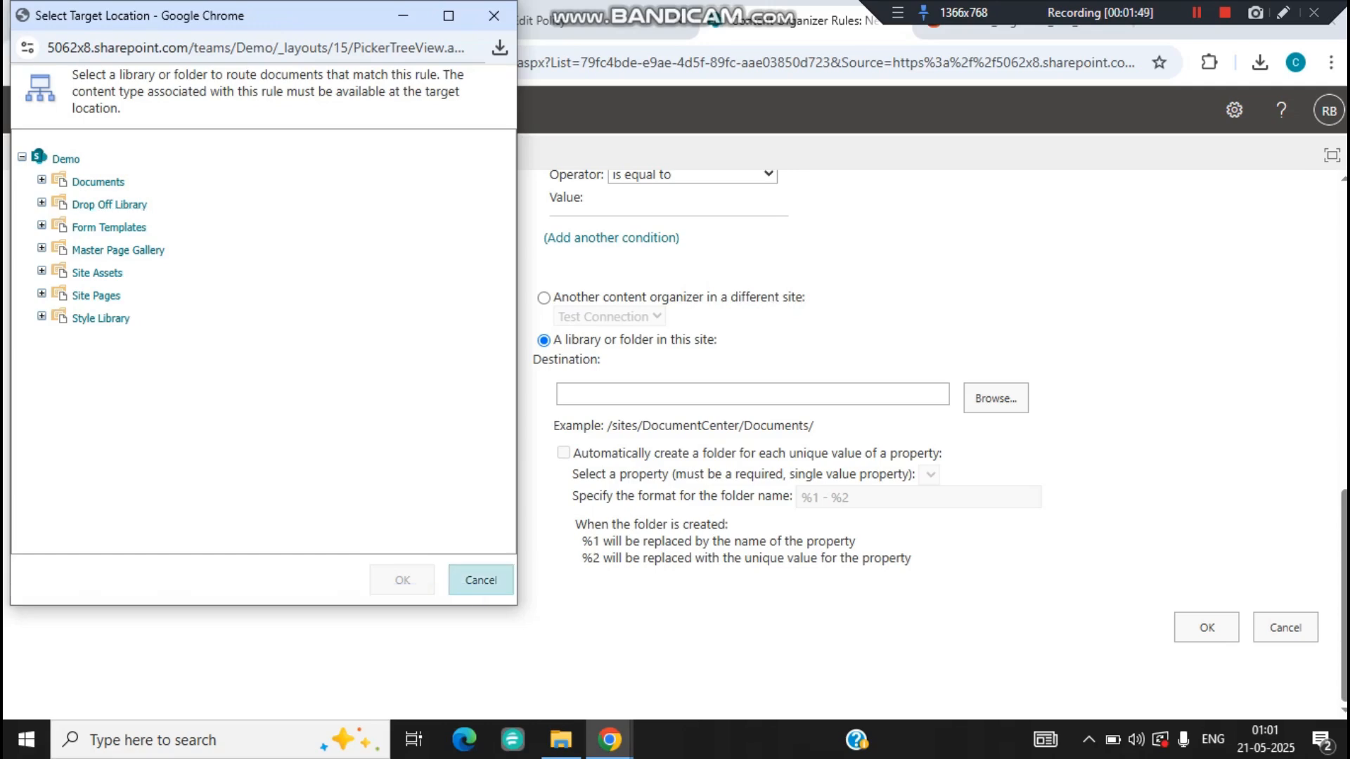
pyautogui.click(480, 580)
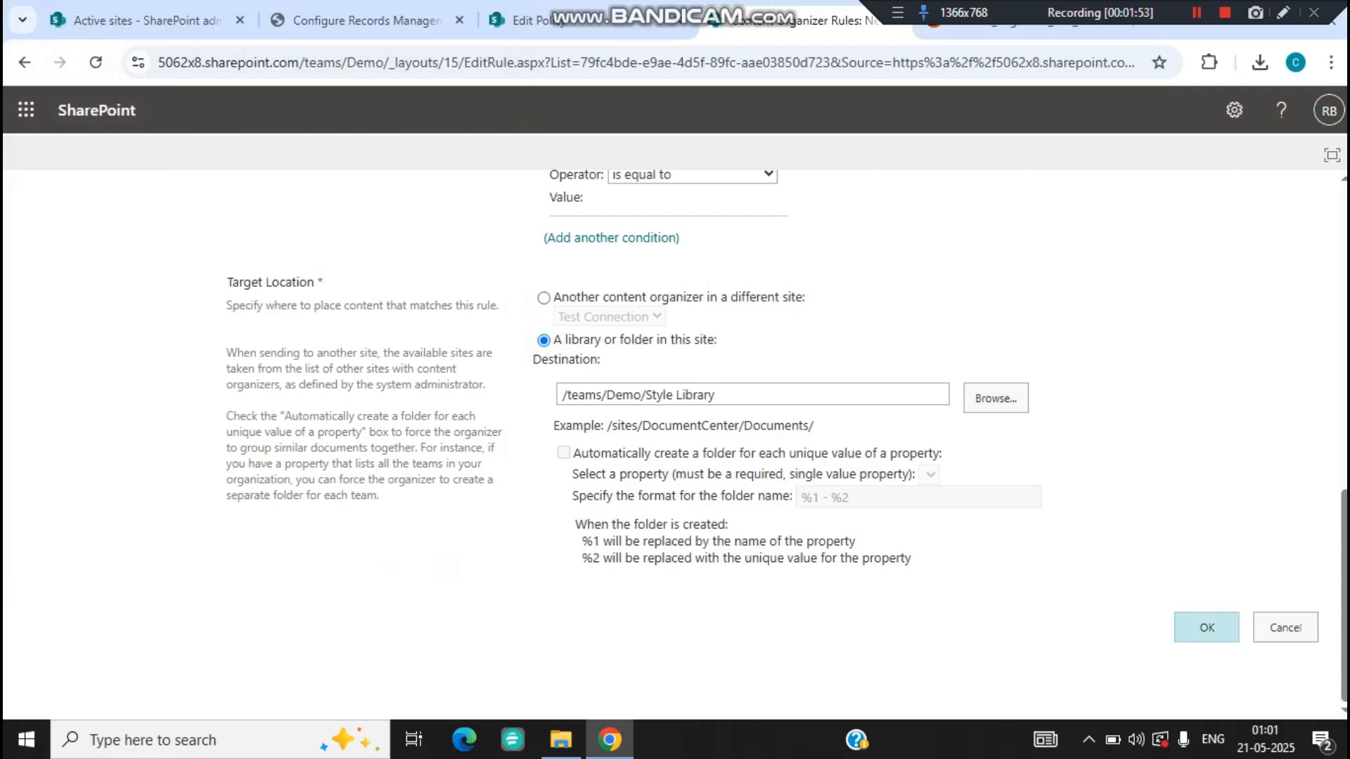
# Step: Save the SendToConnection rule and open the Demo site's Documents library
pyautogui.click(1206, 627)
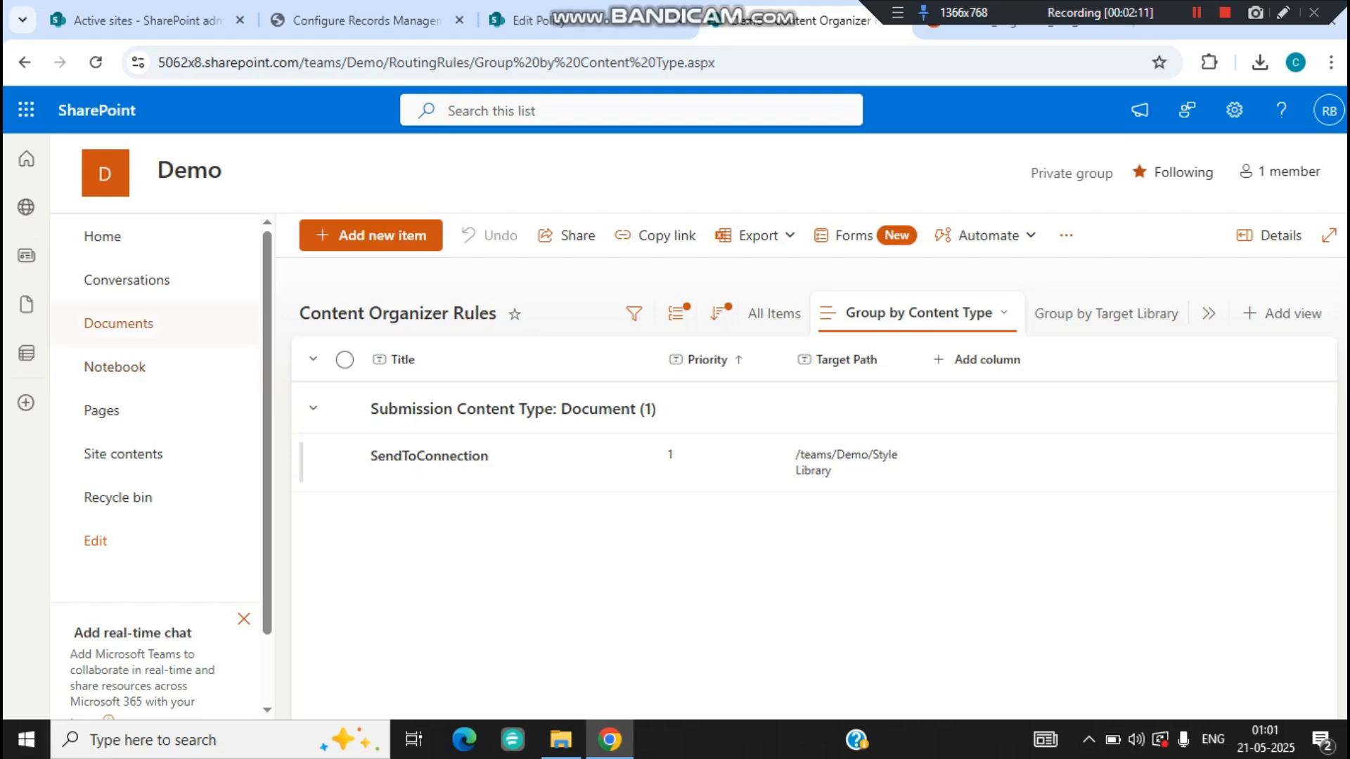
pyautogui.click(141, 321)
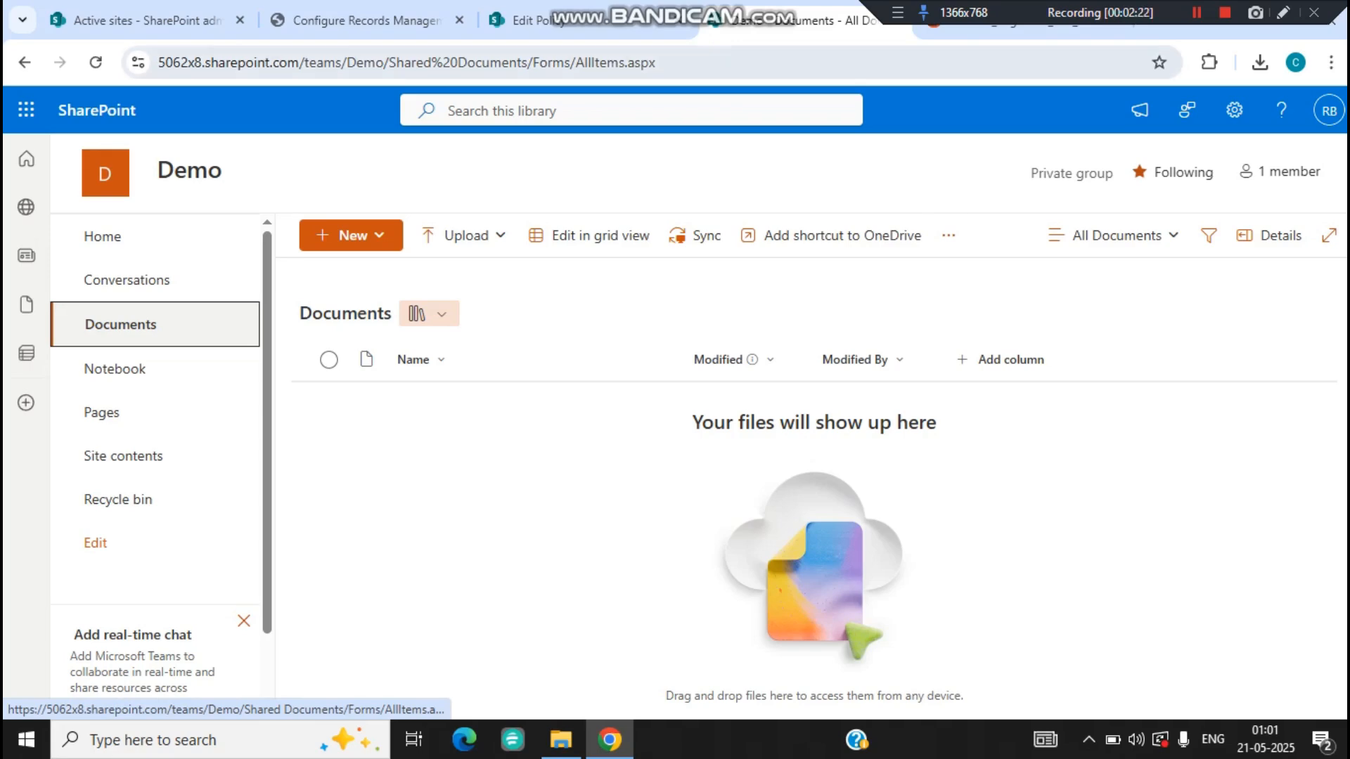
pyautogui.click(1019, 22)
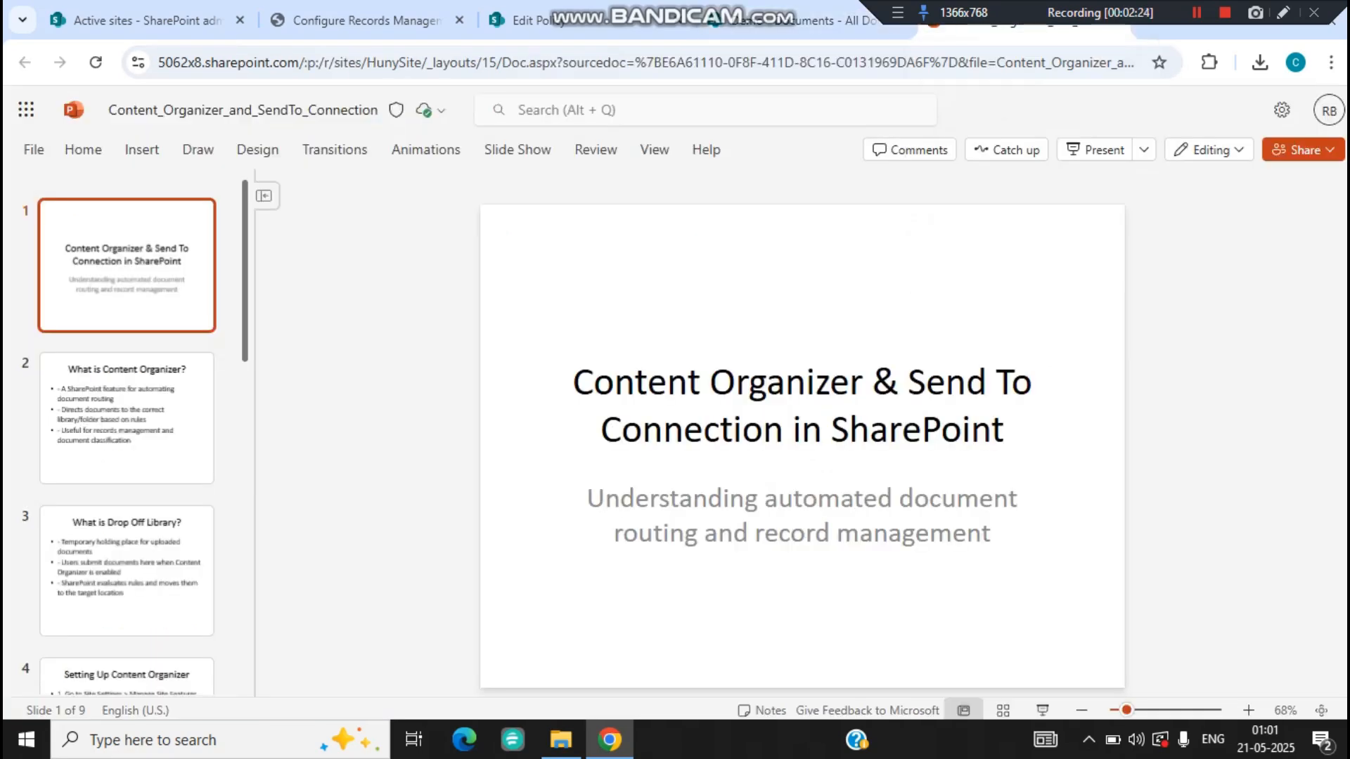
pyautogui.click(703, 429)
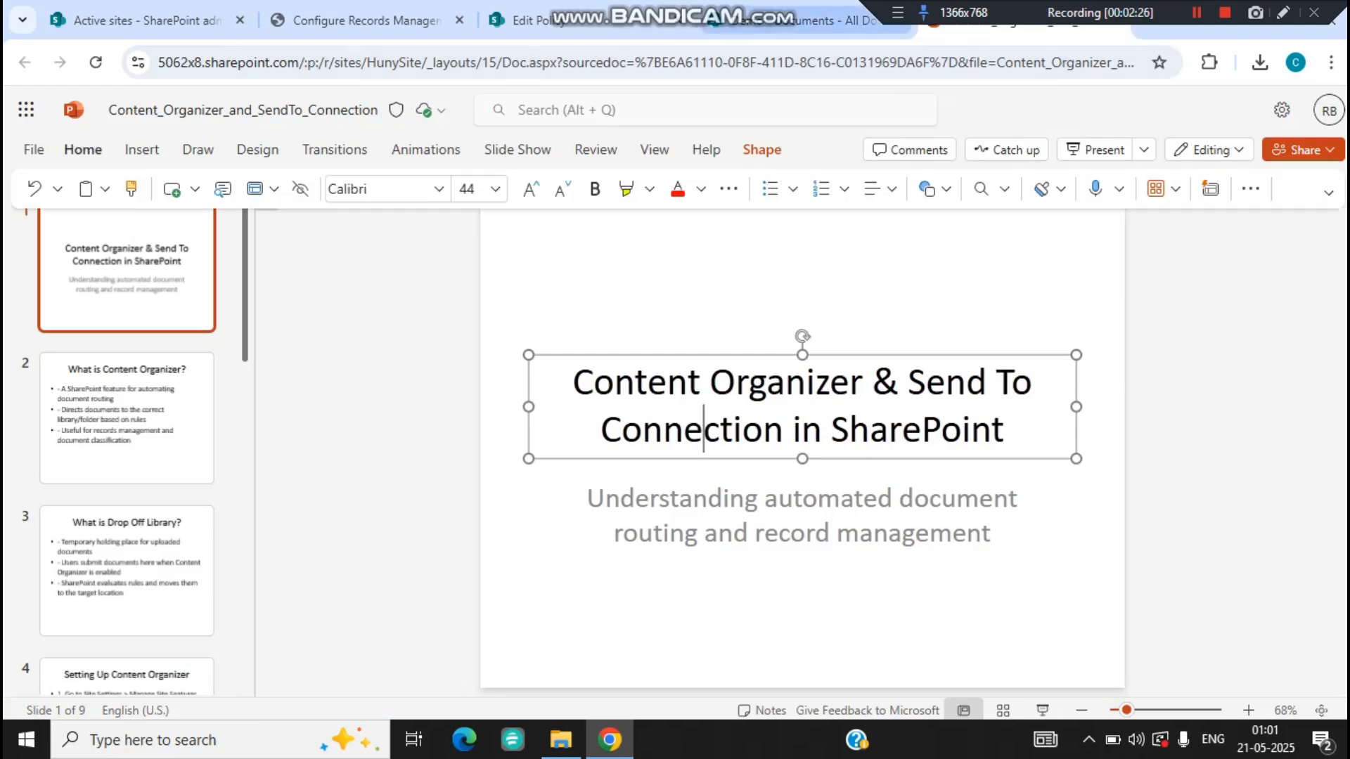
pyautogui.click(808, 20)
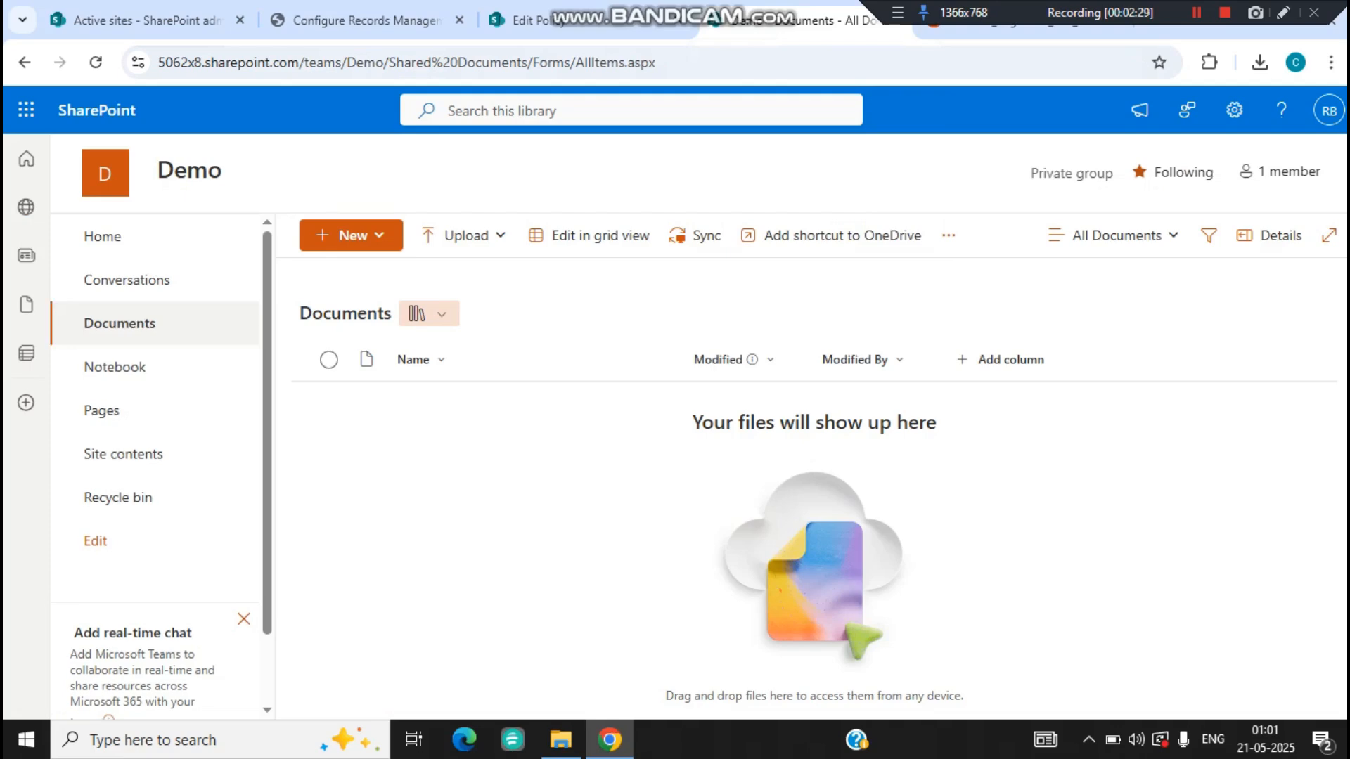
# Step: Hide the Microsoft Teams banner on the Demo site for the current browser session
pyautogui.click(243, 619)
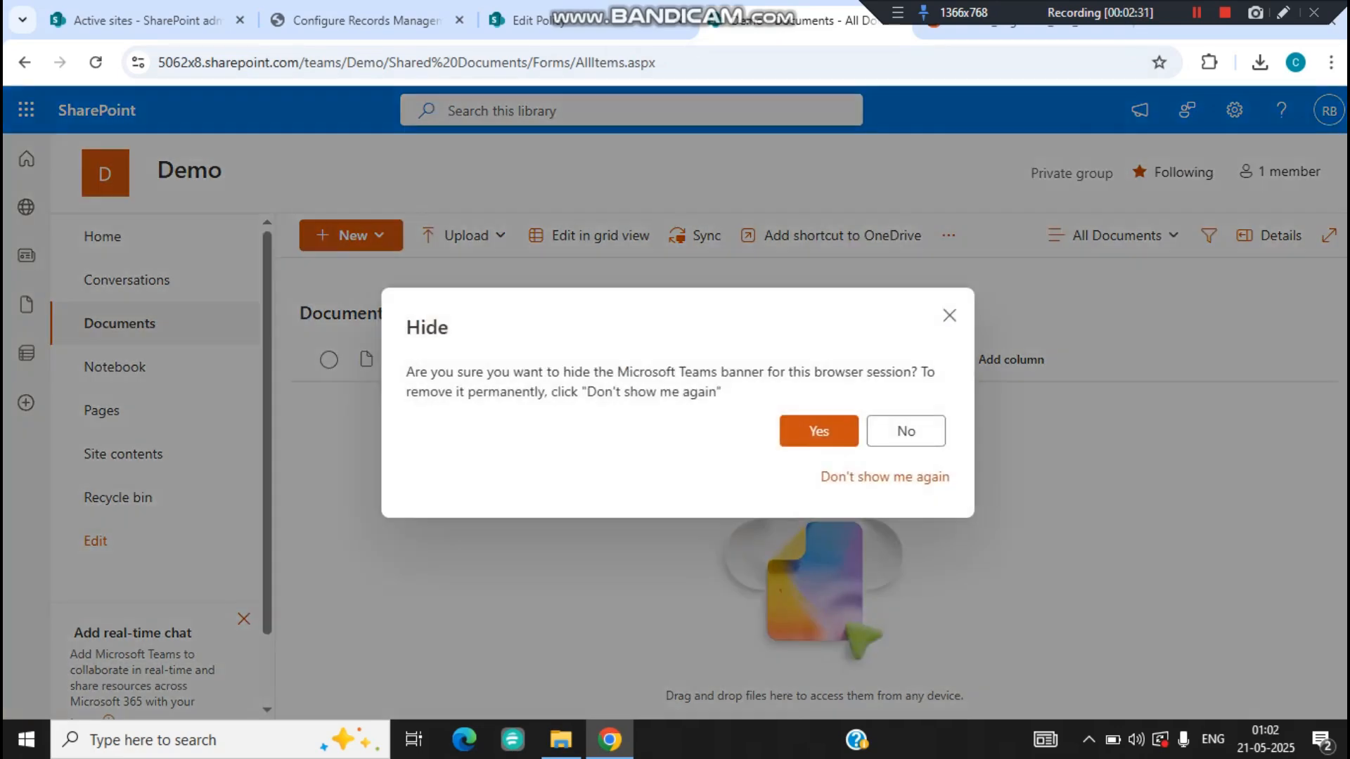
pyautogui.click(818, 430)
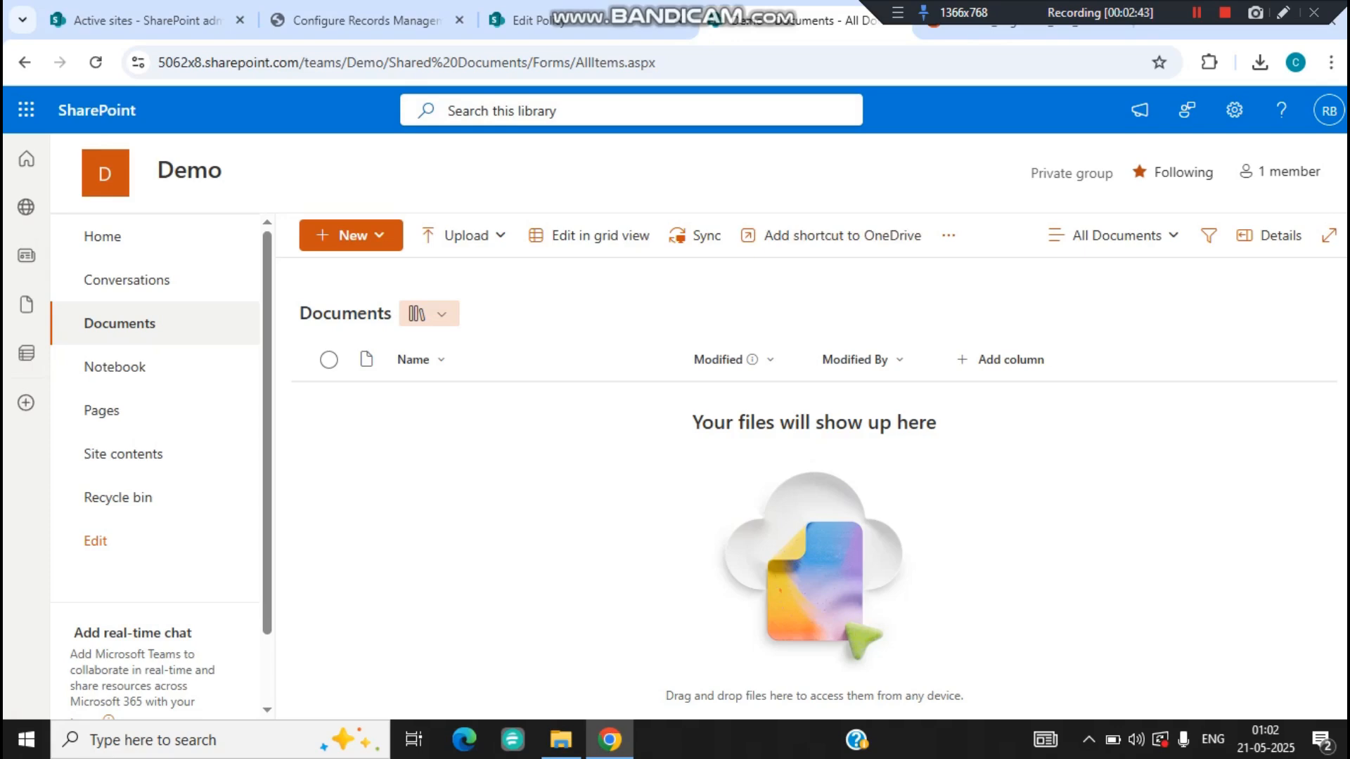
# Step: Go through the admin center's More features to the Records management page and select New Connection among the Send To Connections
pyautogui.click(141, 19)
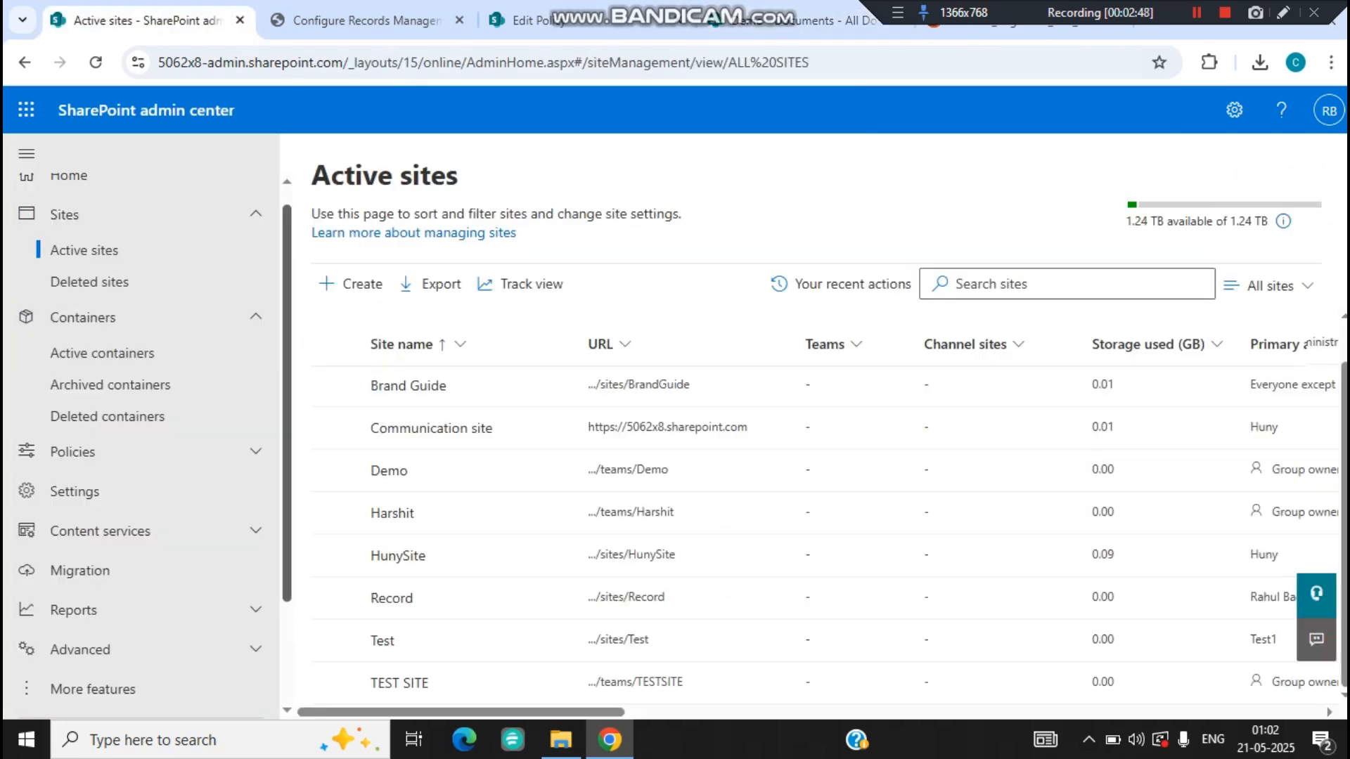
pyautogui.moveTo(287, 354); pyautogui.dragTo(287, 355)
pyautogui.scroll(-2, 268, 492)
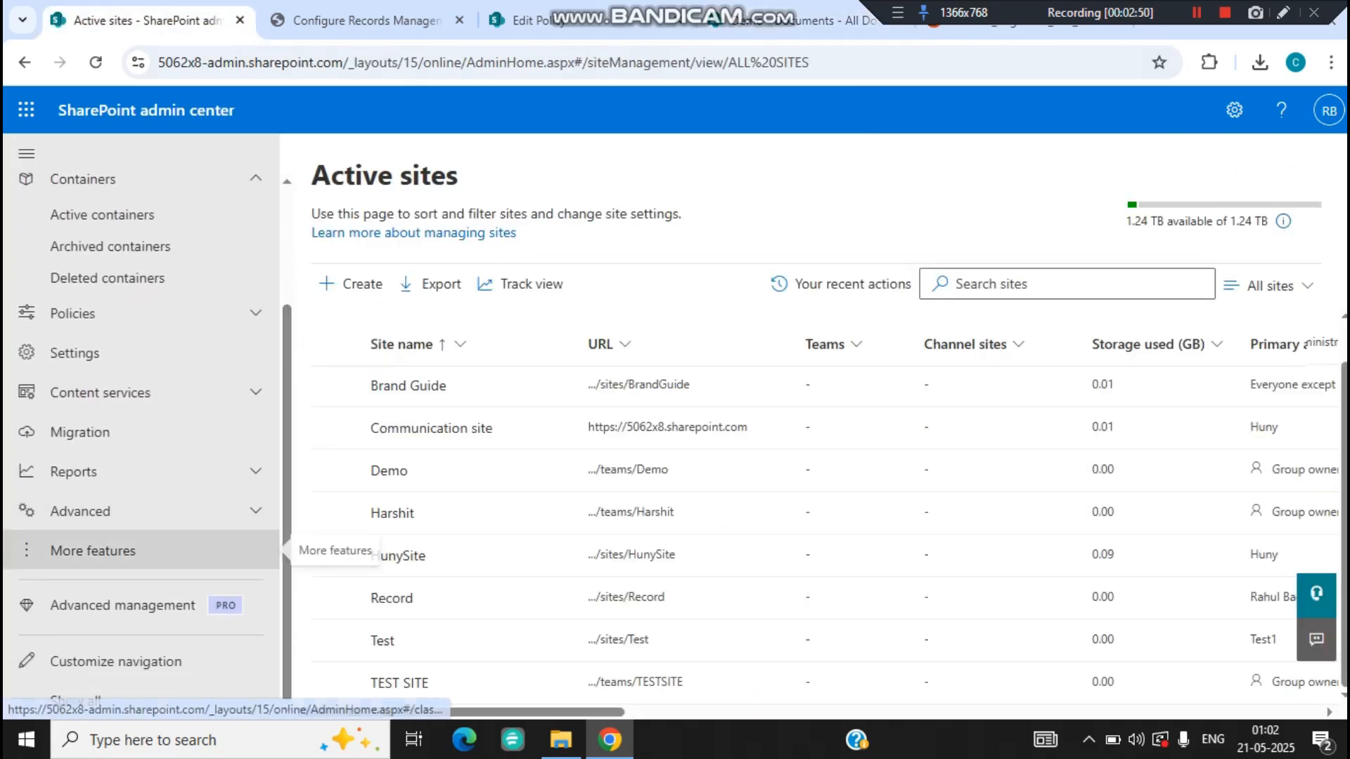
pyautogui.click(267, 550)
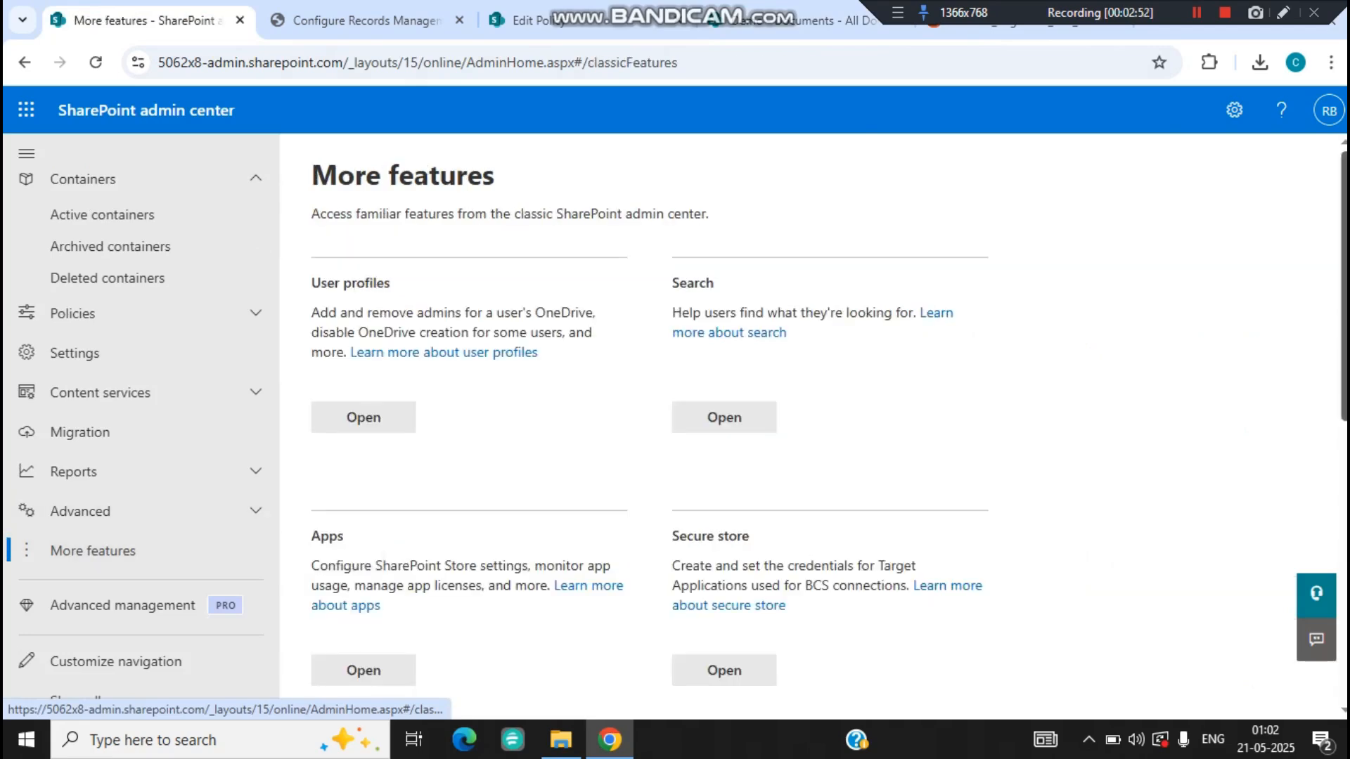
pyautogui.scroll(-6, 808, 422)
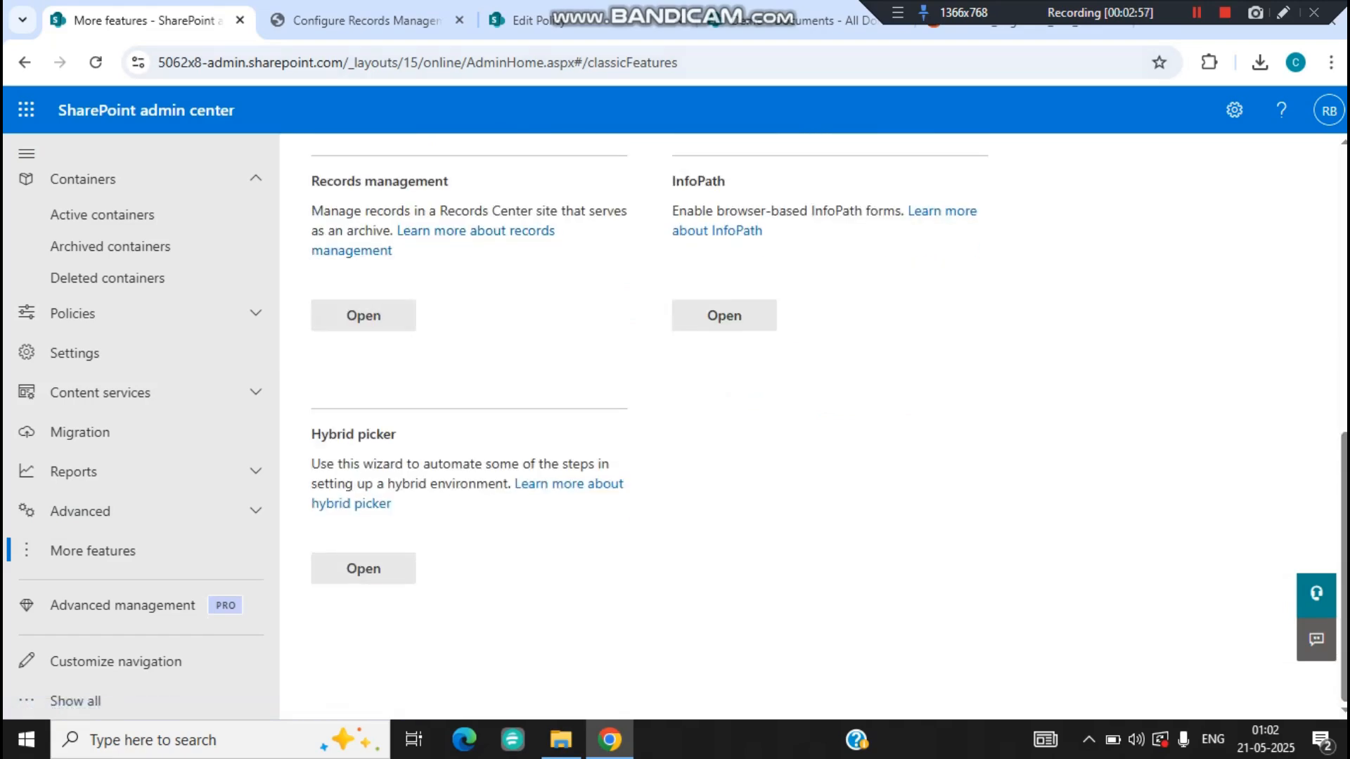
pyautogui.click(366, 20)
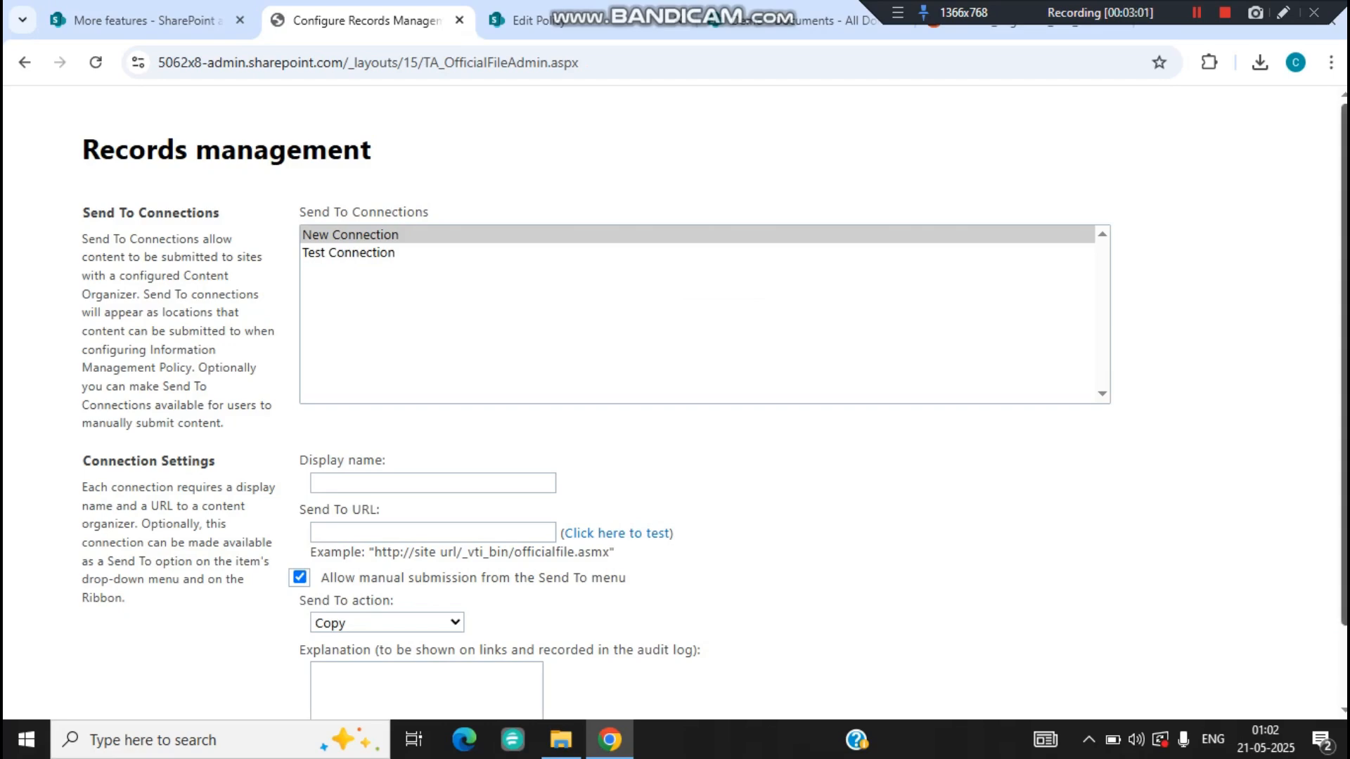
pyautogui.click(350, 235)
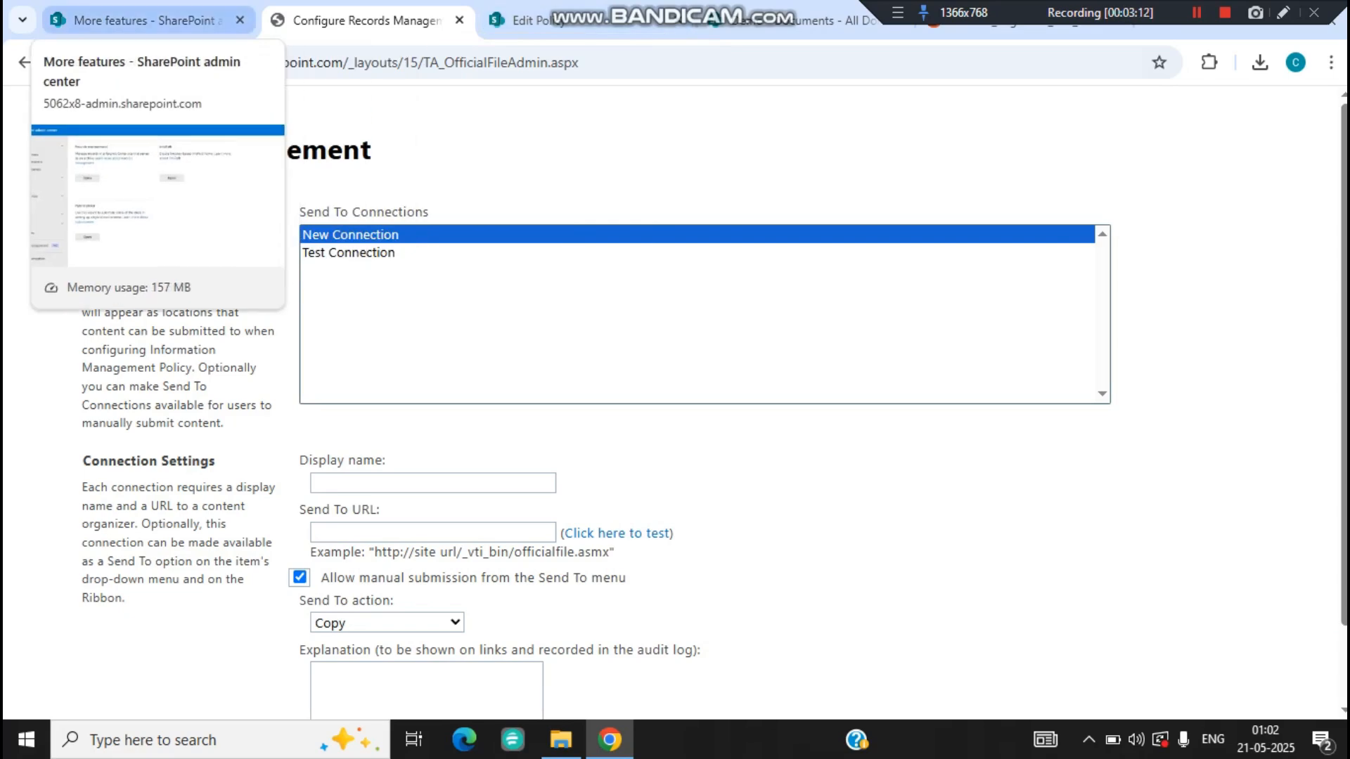
# Step: Open the details of the active site listed directly below Demo and copy its site address link
pyautogui.click(140, 20)
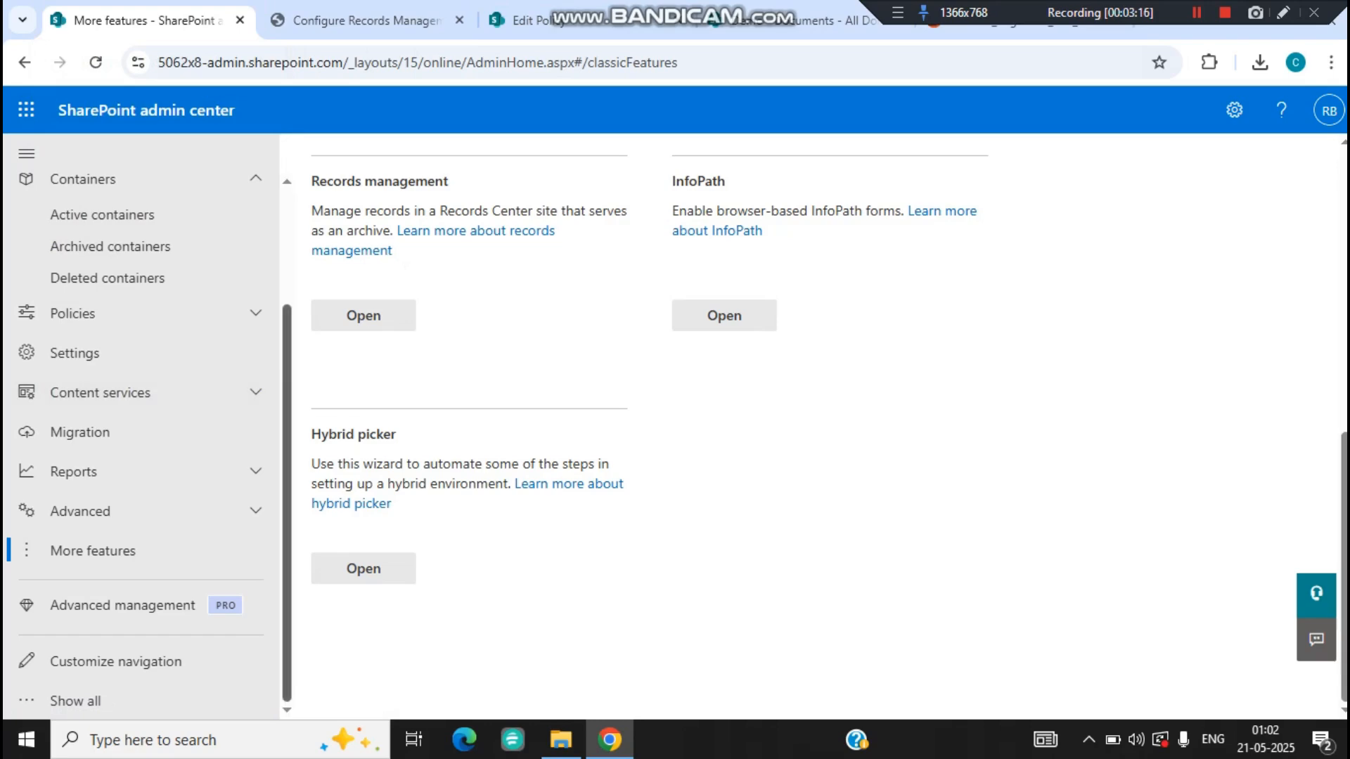
pyautogui.scroll(3, 274, 261)
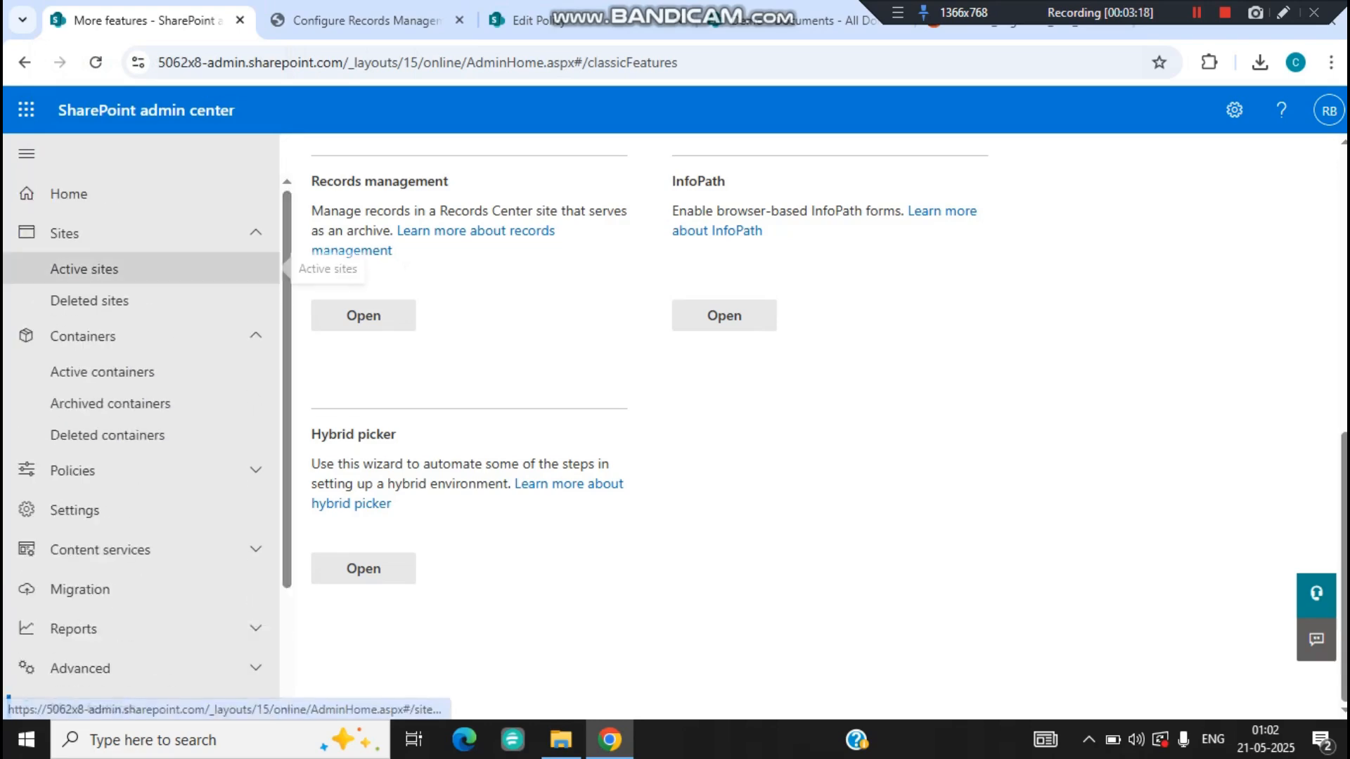
pyautogui.click(274, 265)
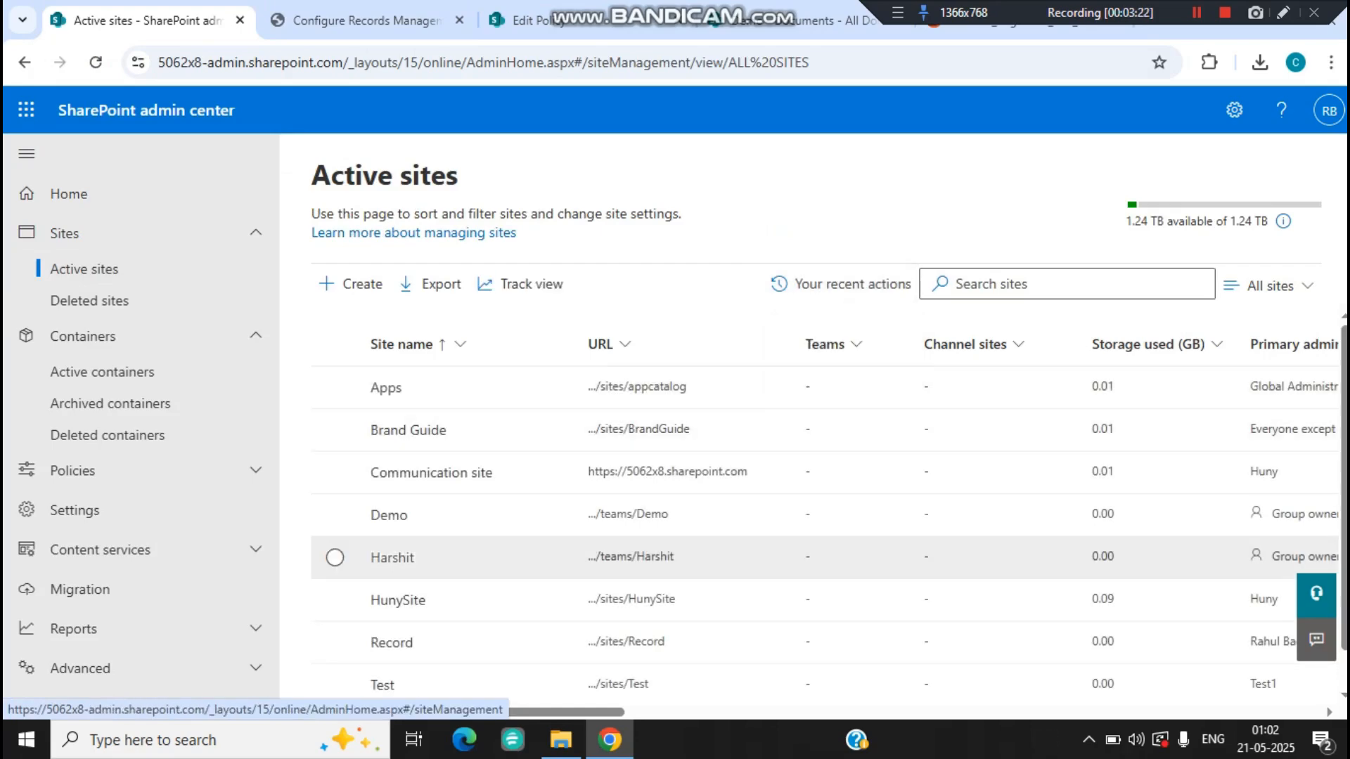
pyautogui.click(393, 557)
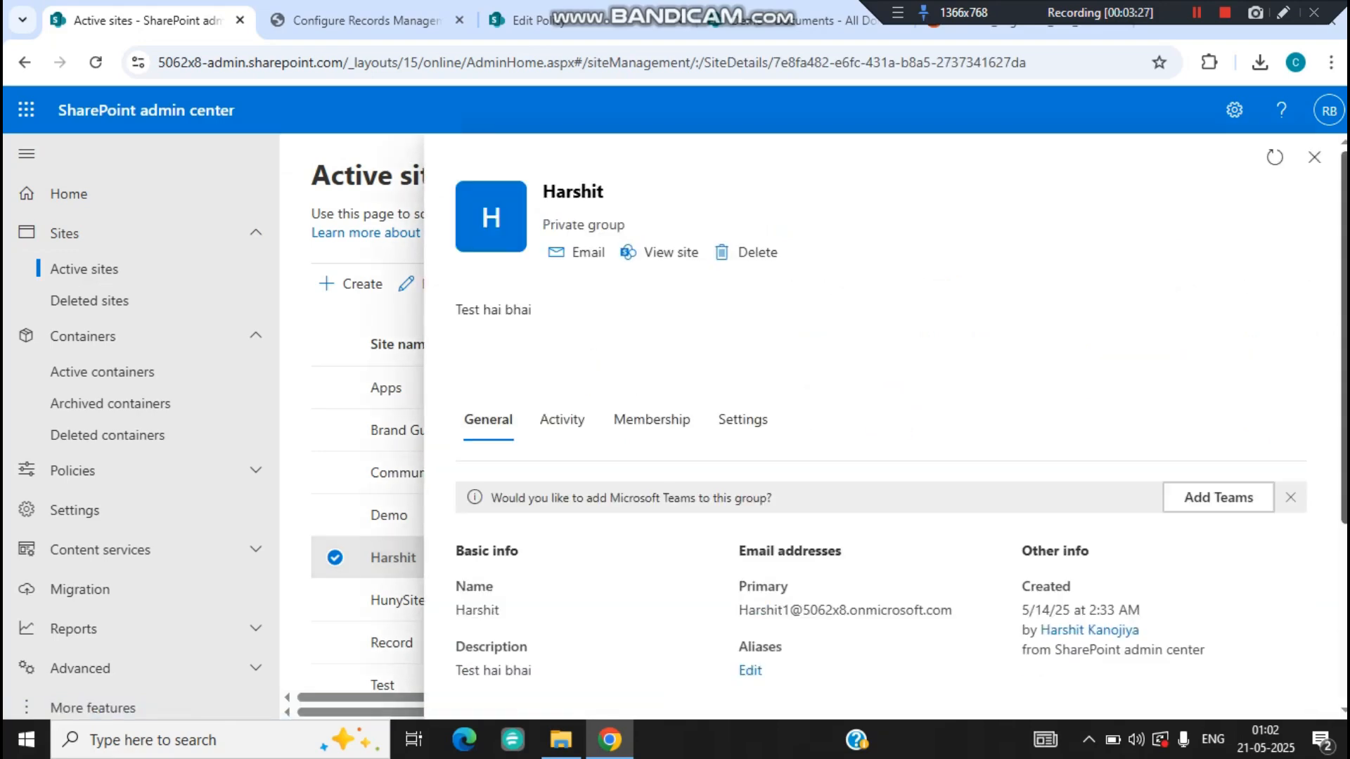
pyautogui.scroll(-3, 879, 457)
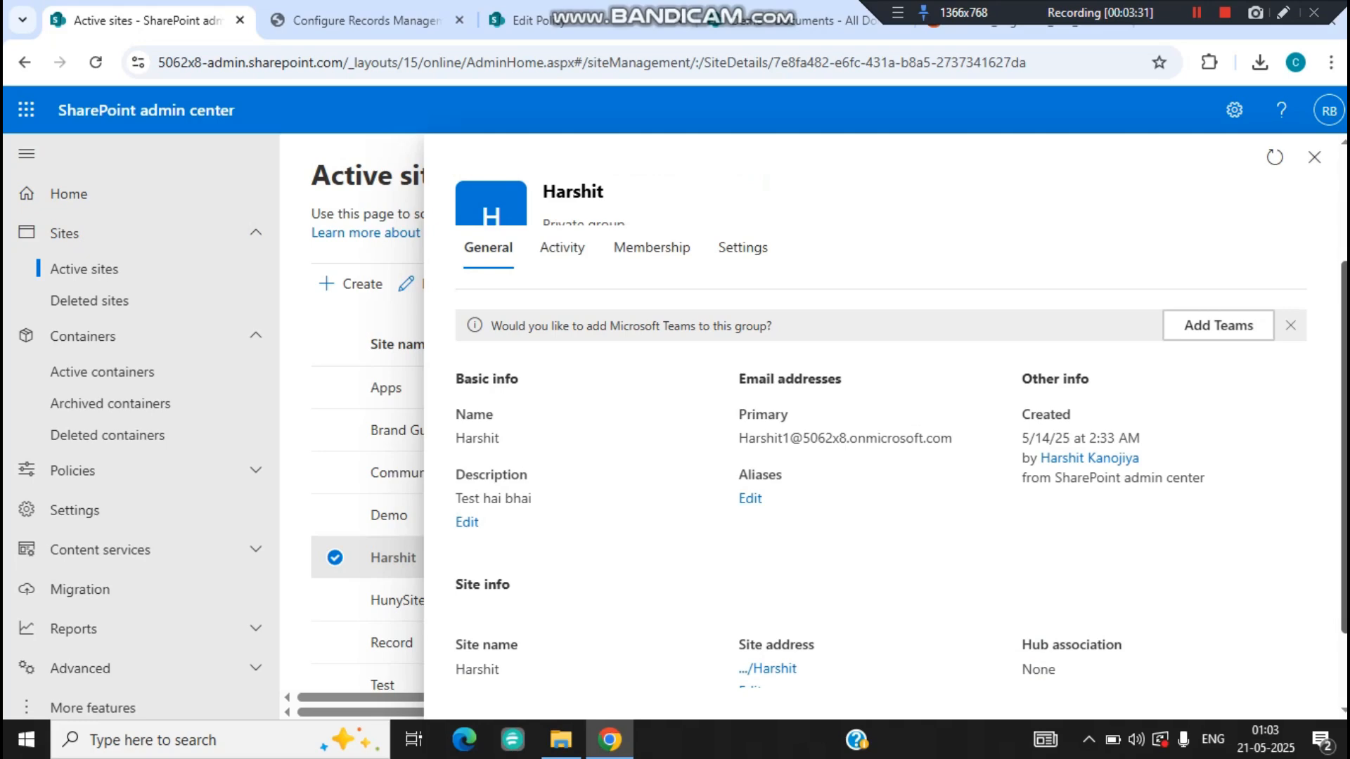
pyautogui.scroll(-2, 767, 563)
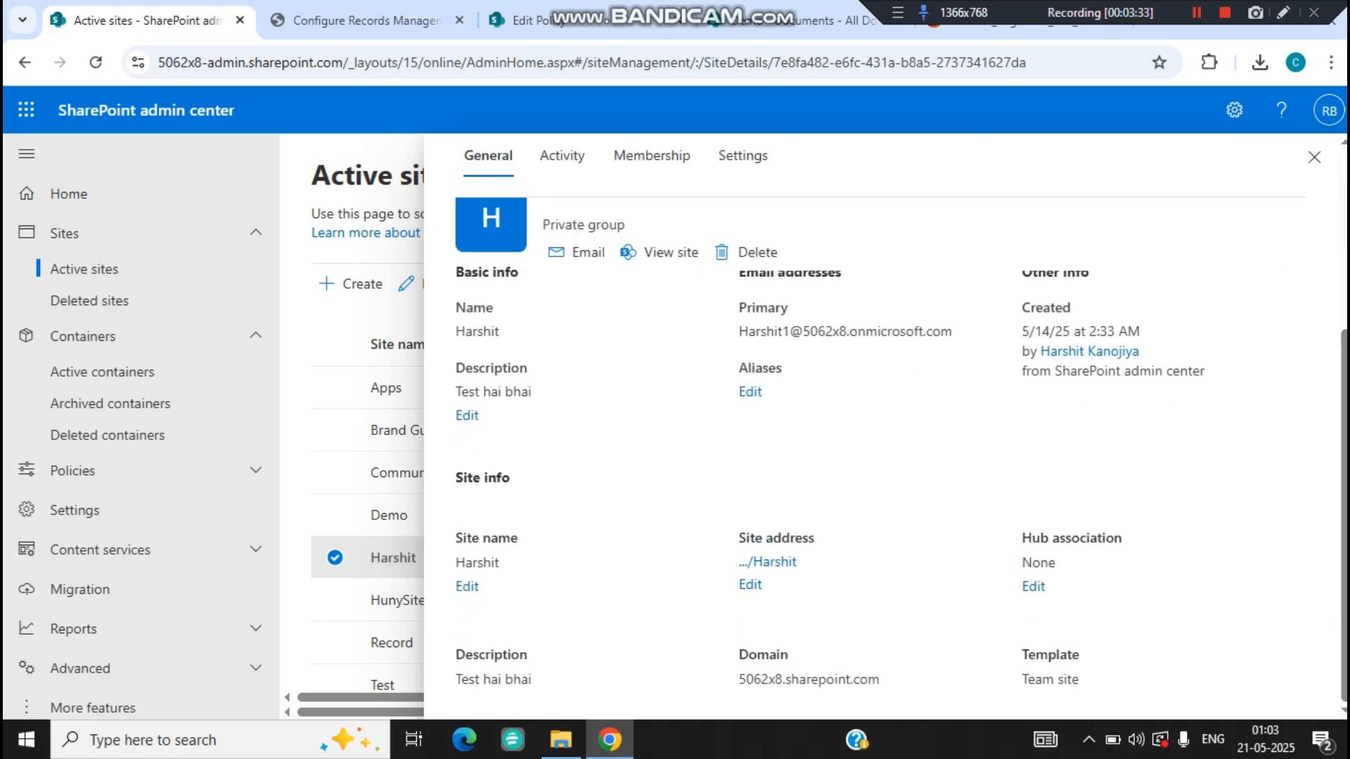
pyautogui.rightClick(788, 562)
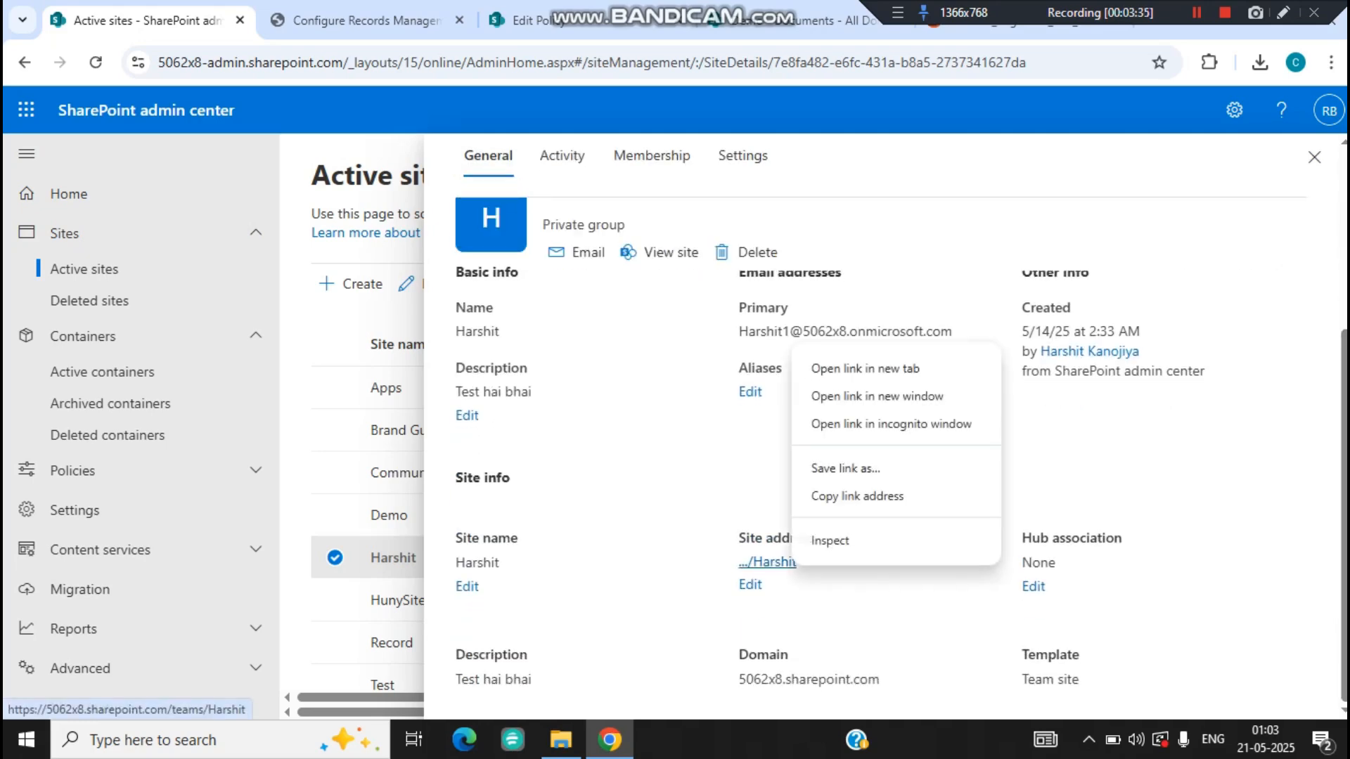
pyautogui.click(857, 496)
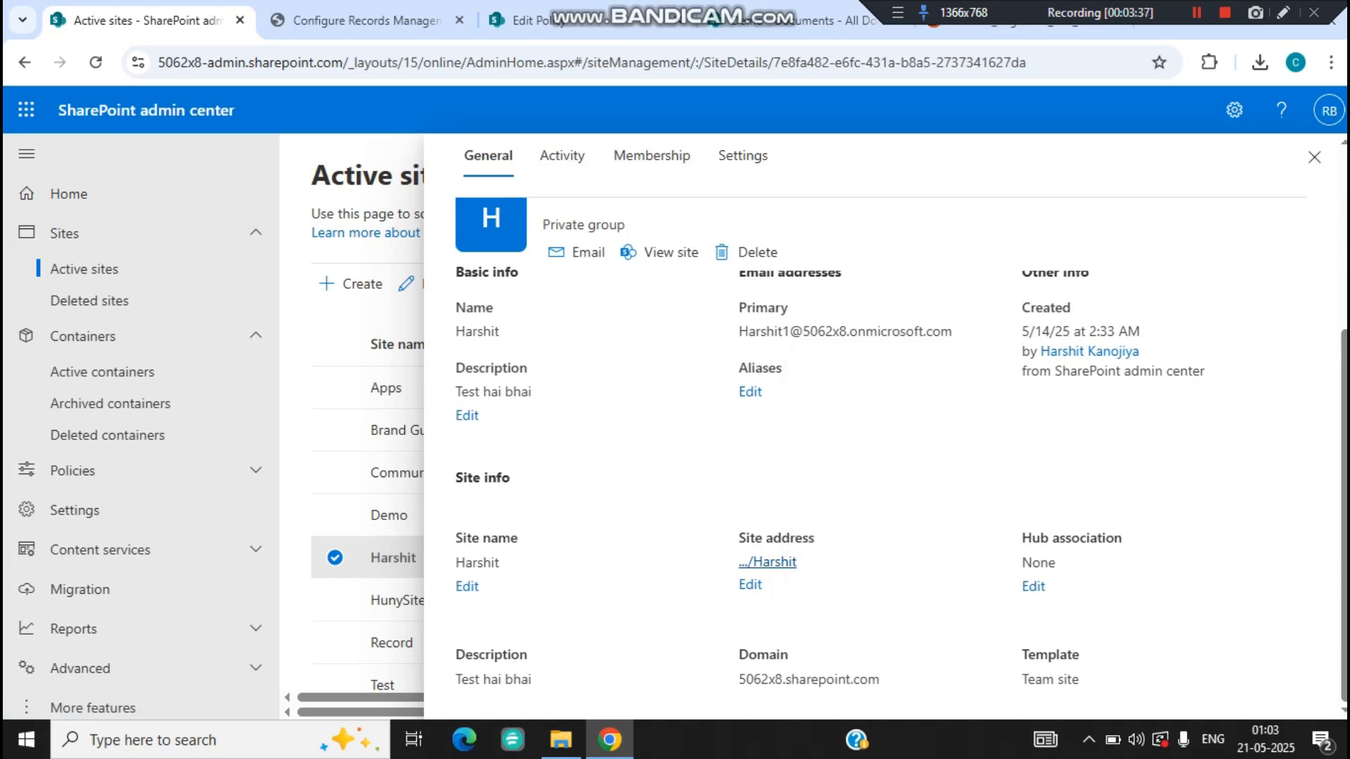
# Step: Fill the new connection's Send To URL with the copied site address followed by //_vti_bin/officialfile.asmx
pyautogui.click(365, 19)
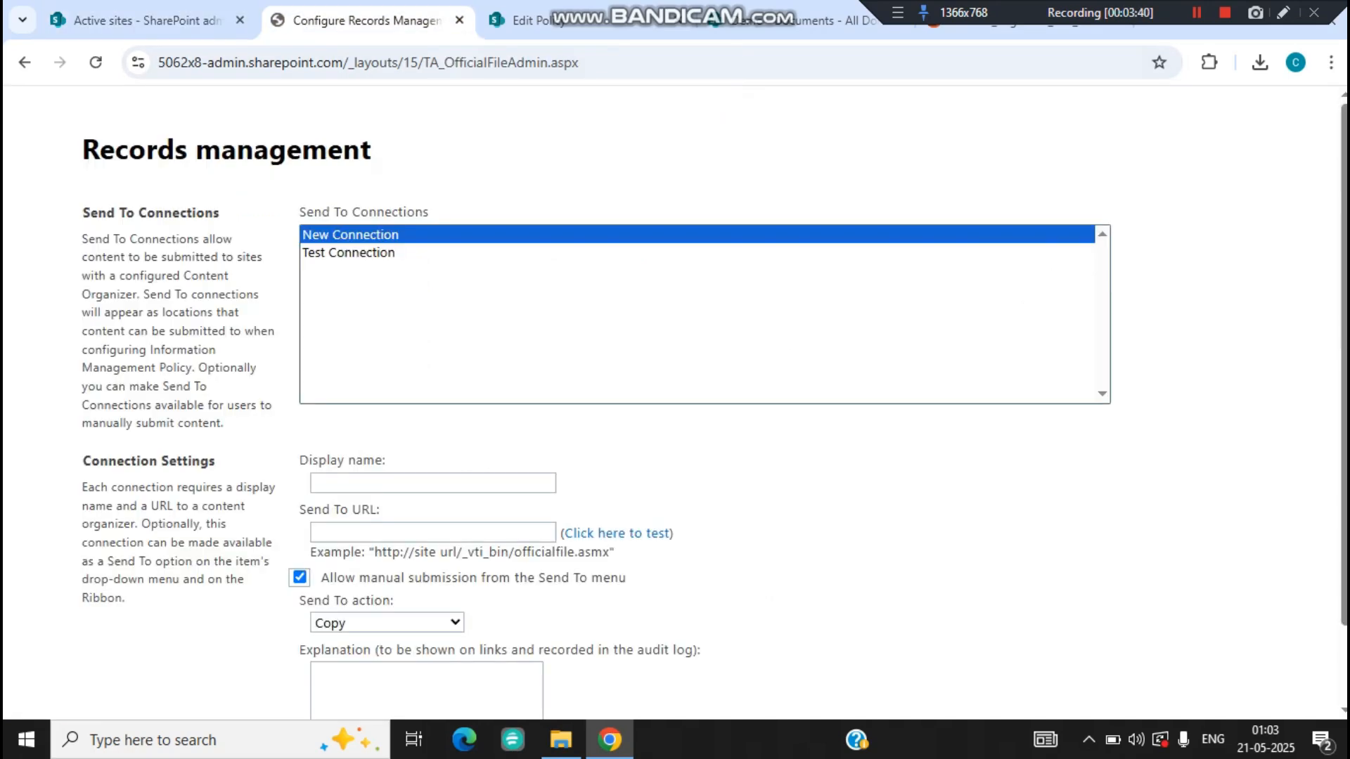
pyautogui.click(433, 532)
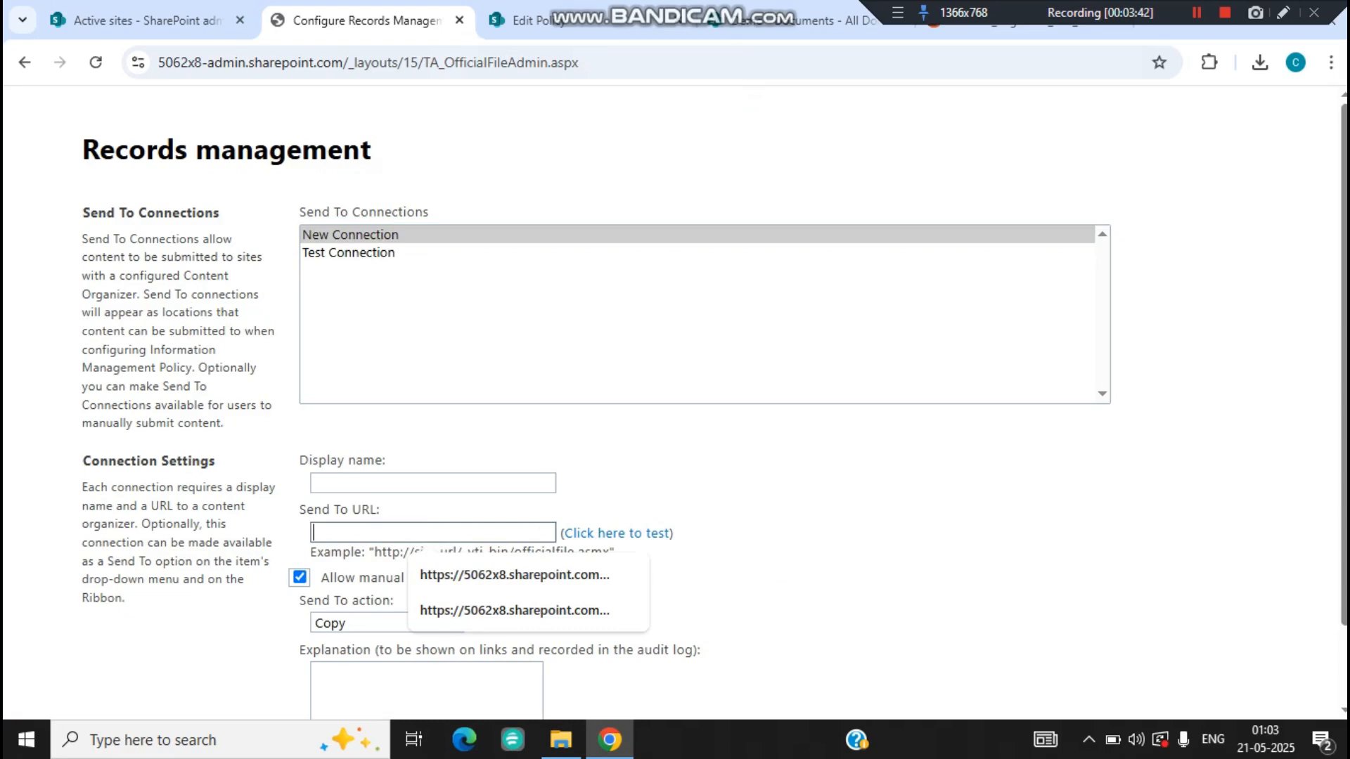
pyautogui.hotkey('ctrl', 'v')
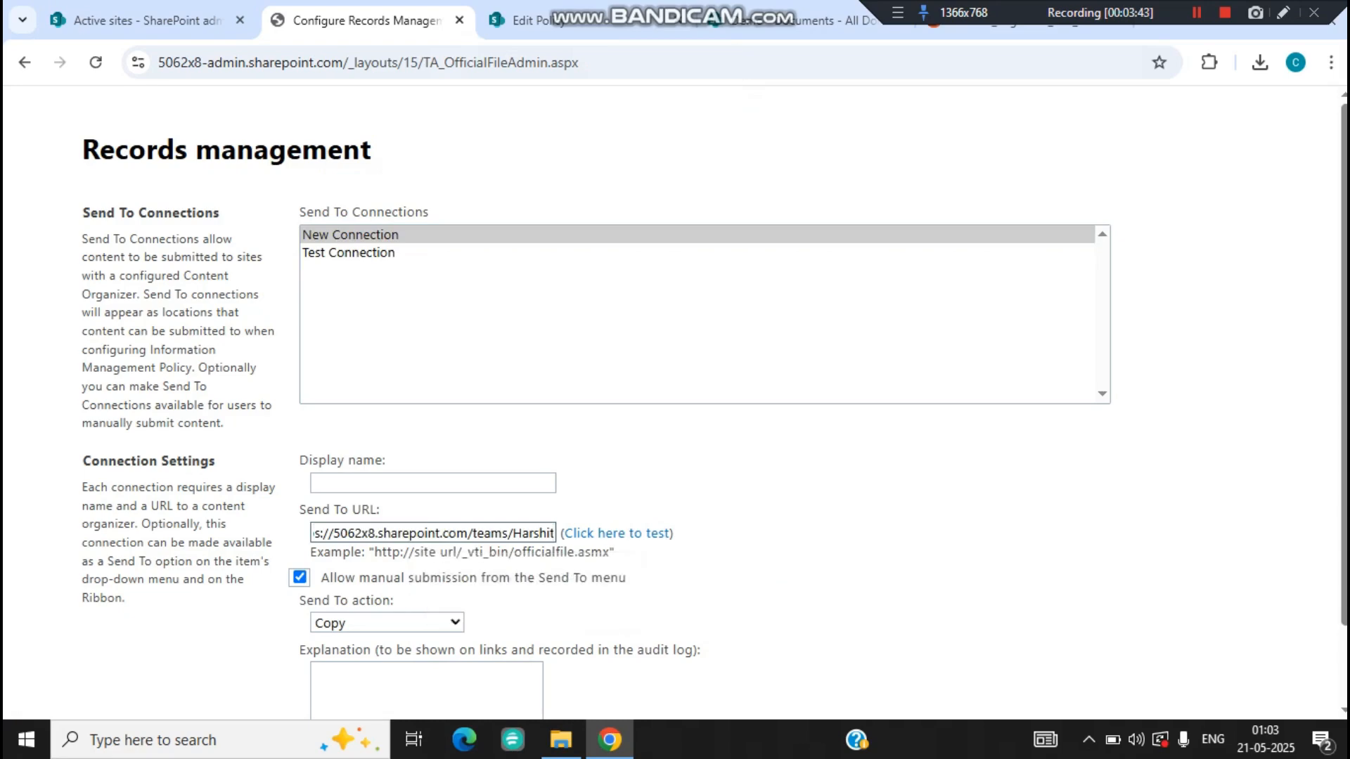
pyautogui.moveTo(457, 552); pyautogui.dragTo(608, 553)
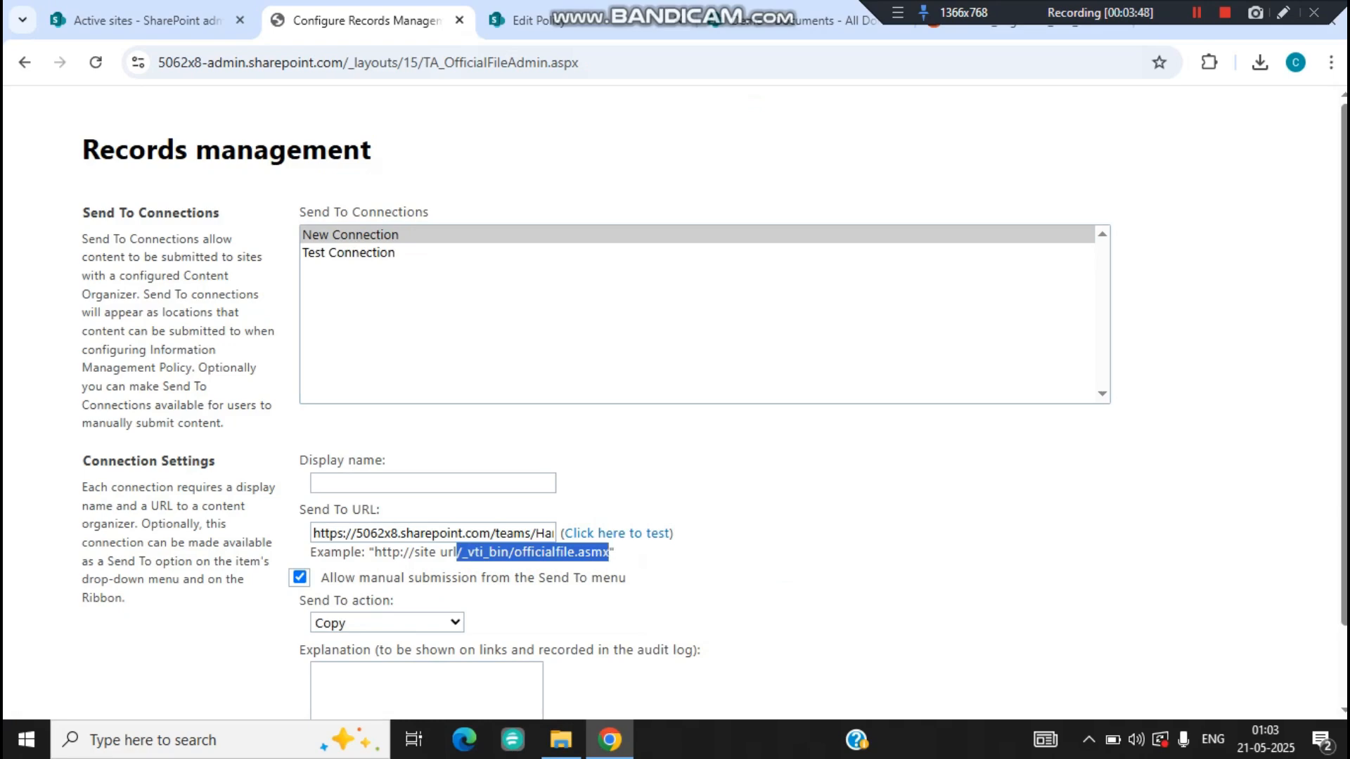
pyautogui.click(535, 534)
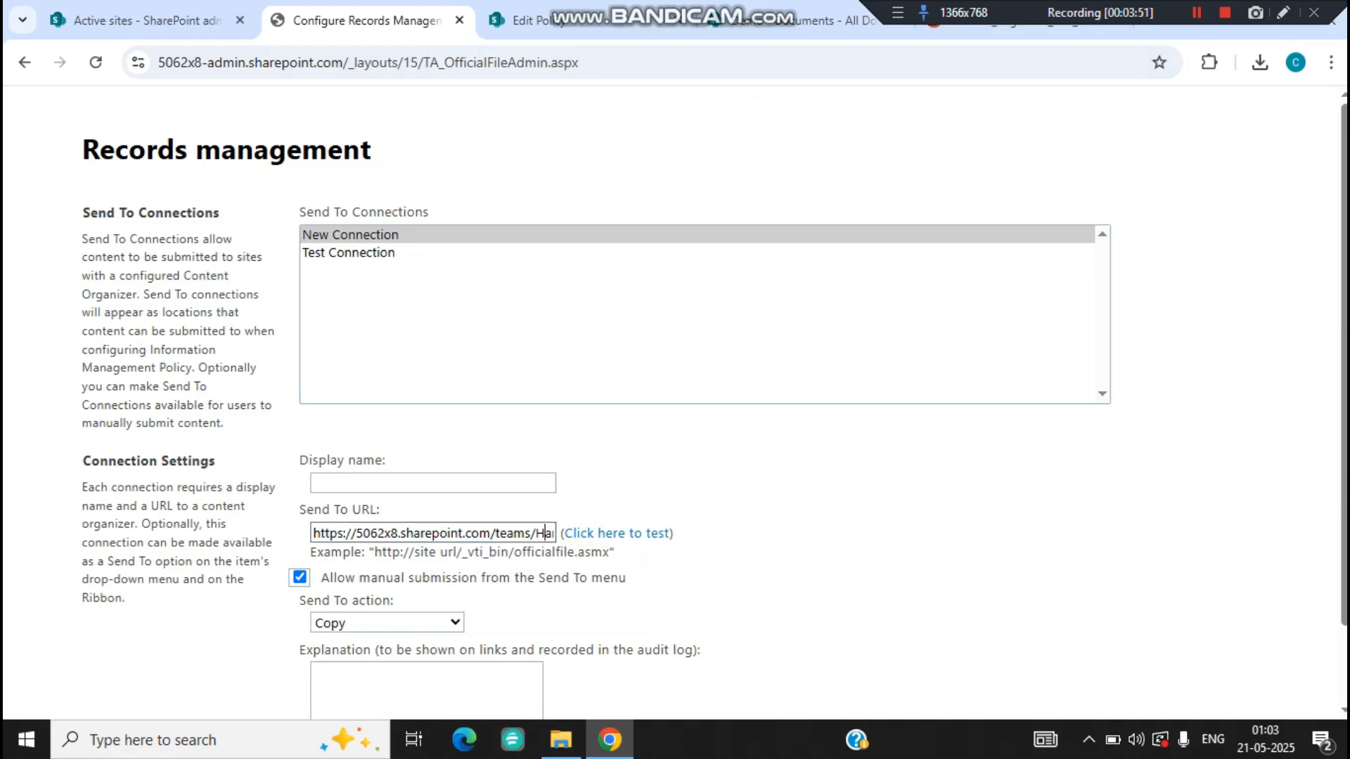
pyautogui.press('Right')
pyautogui.press('Right')
pyautogui.press('Right')
pyautogui.press('Right')
pyautogui.press('Right')
pyautogui.press('Right')
pyautogui.write('/')
pyautogui.hotkey('ctrl', 'v')
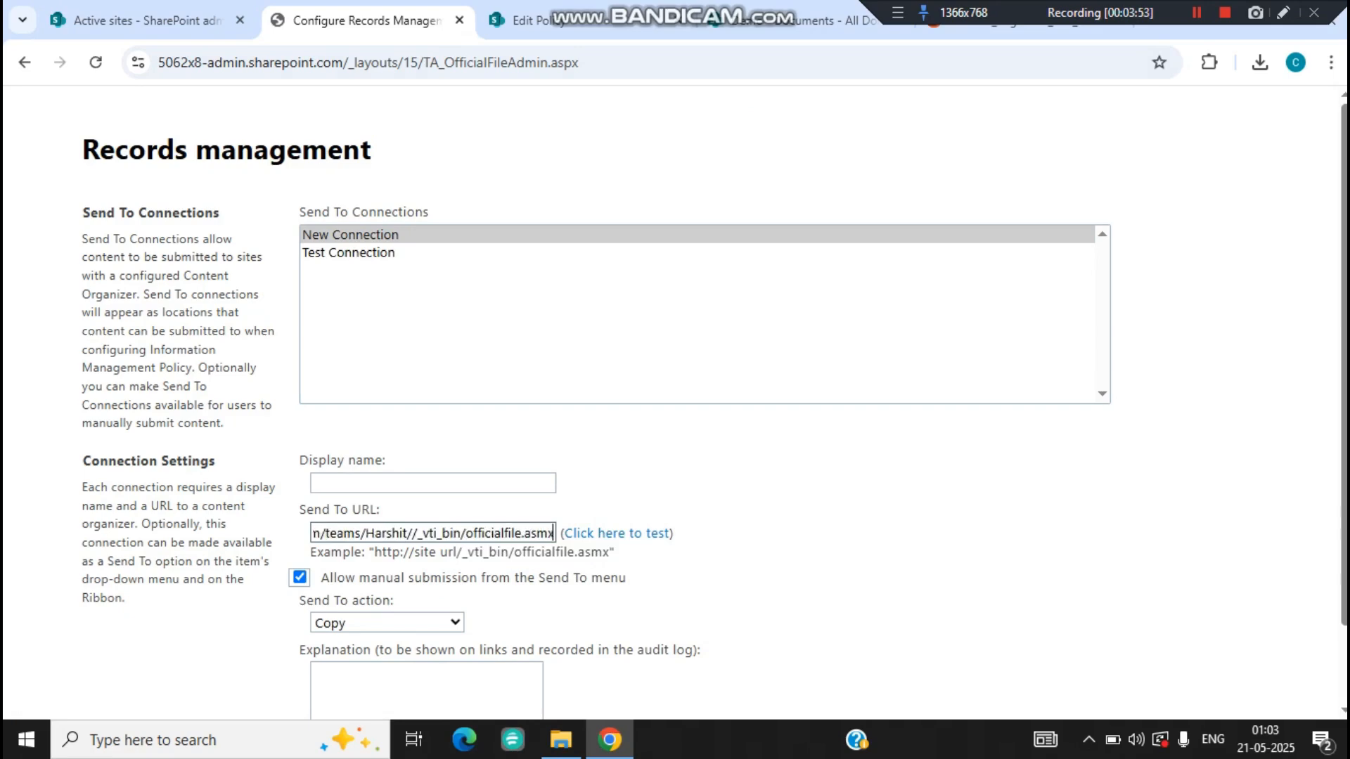
# Step: Test the new connection's Send To URL and dismiss the verification message
pyautogui.click(616, 534)
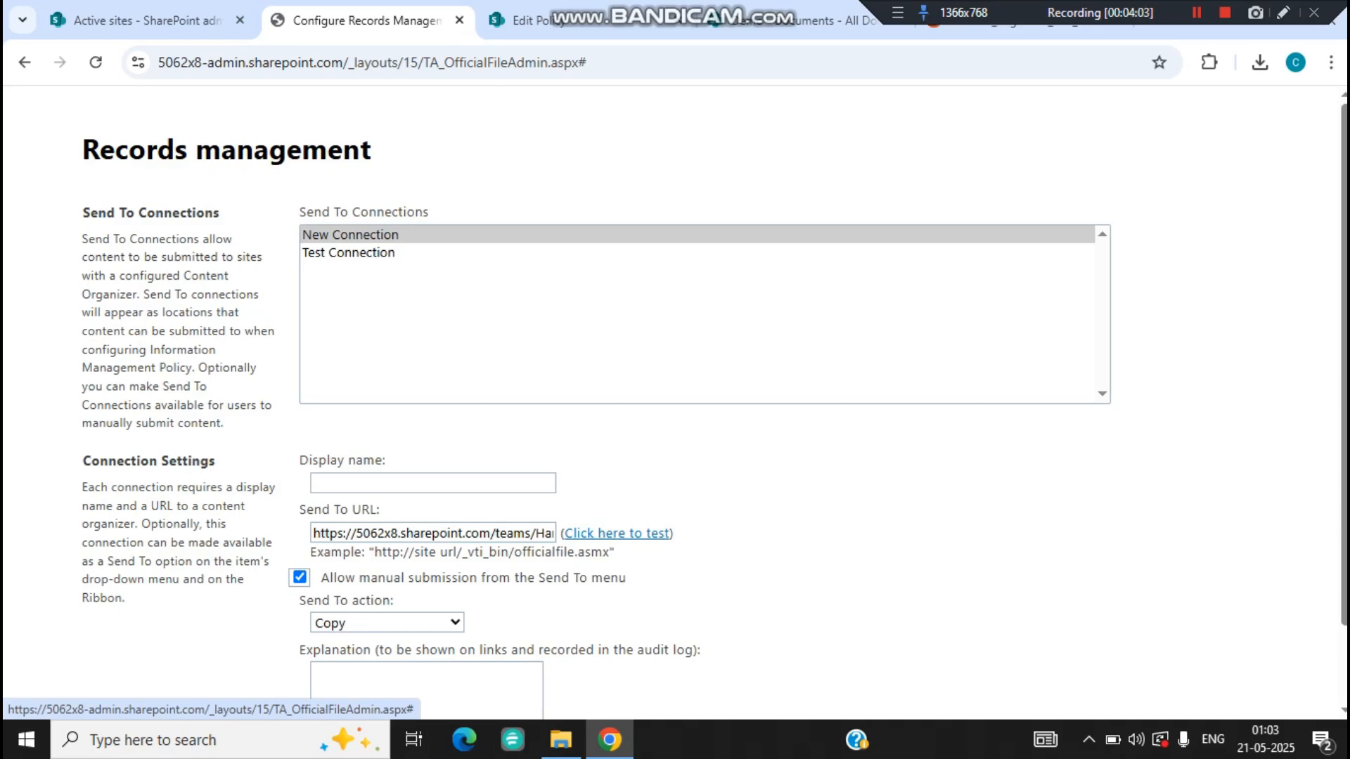
pyautogui.click(616, 533)
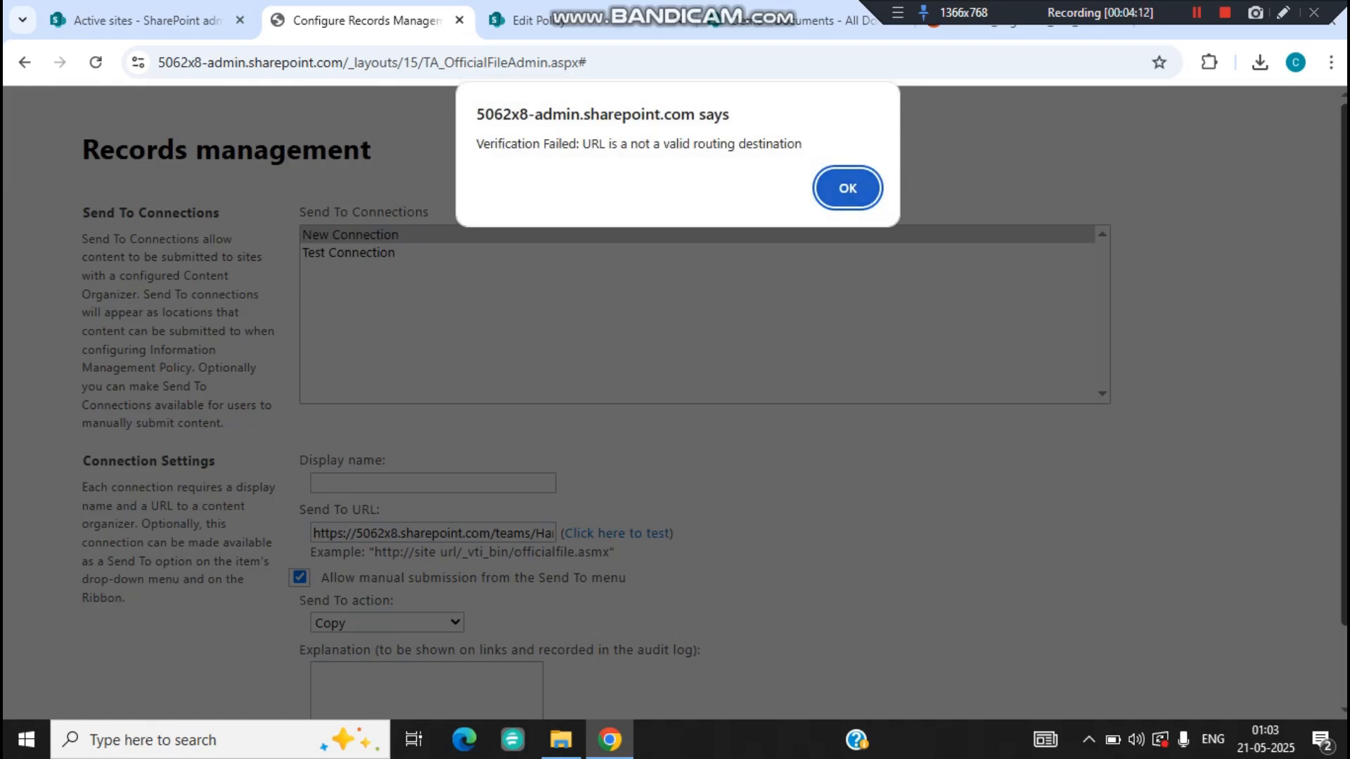
pyautogui.press('Return')
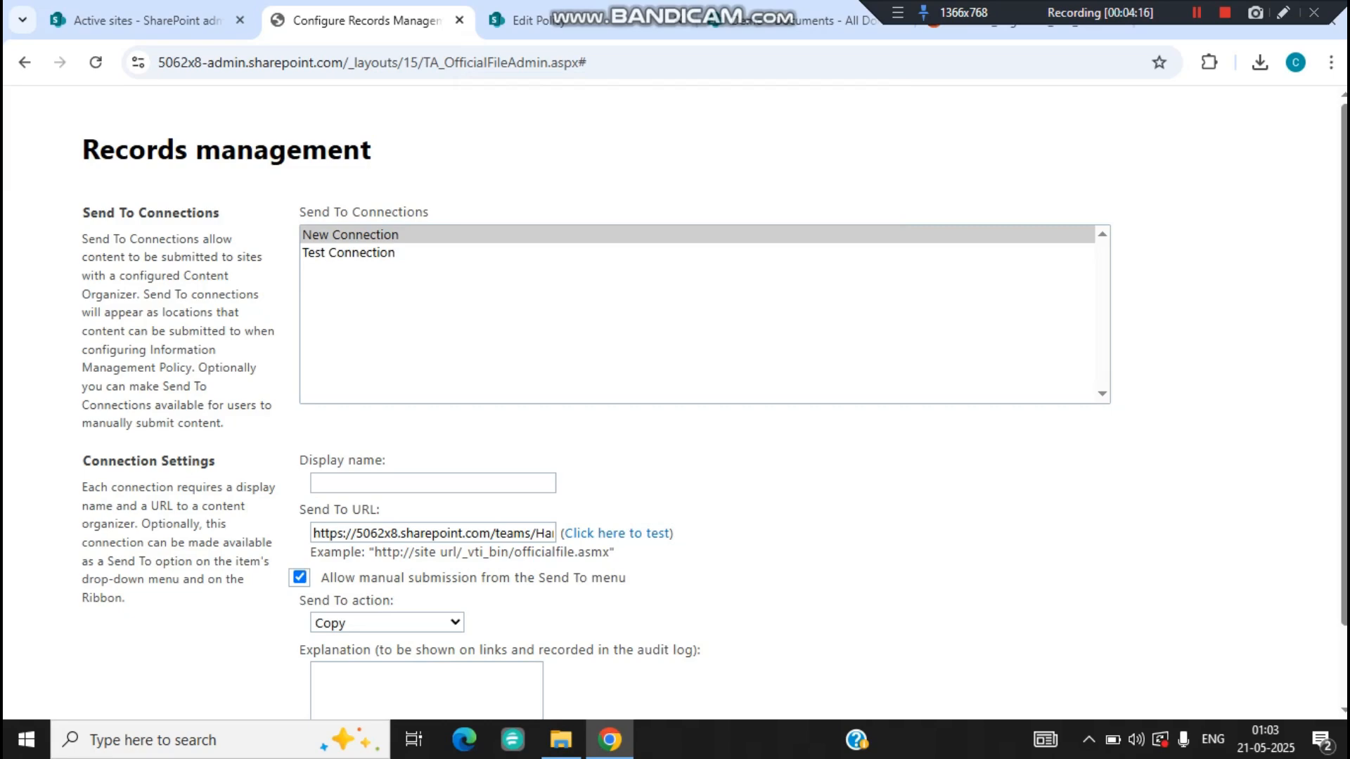
# Step: Go back to the active sites list, open the details of HunySite instead, and copy its site address link
pyautogui.click(141, 20)
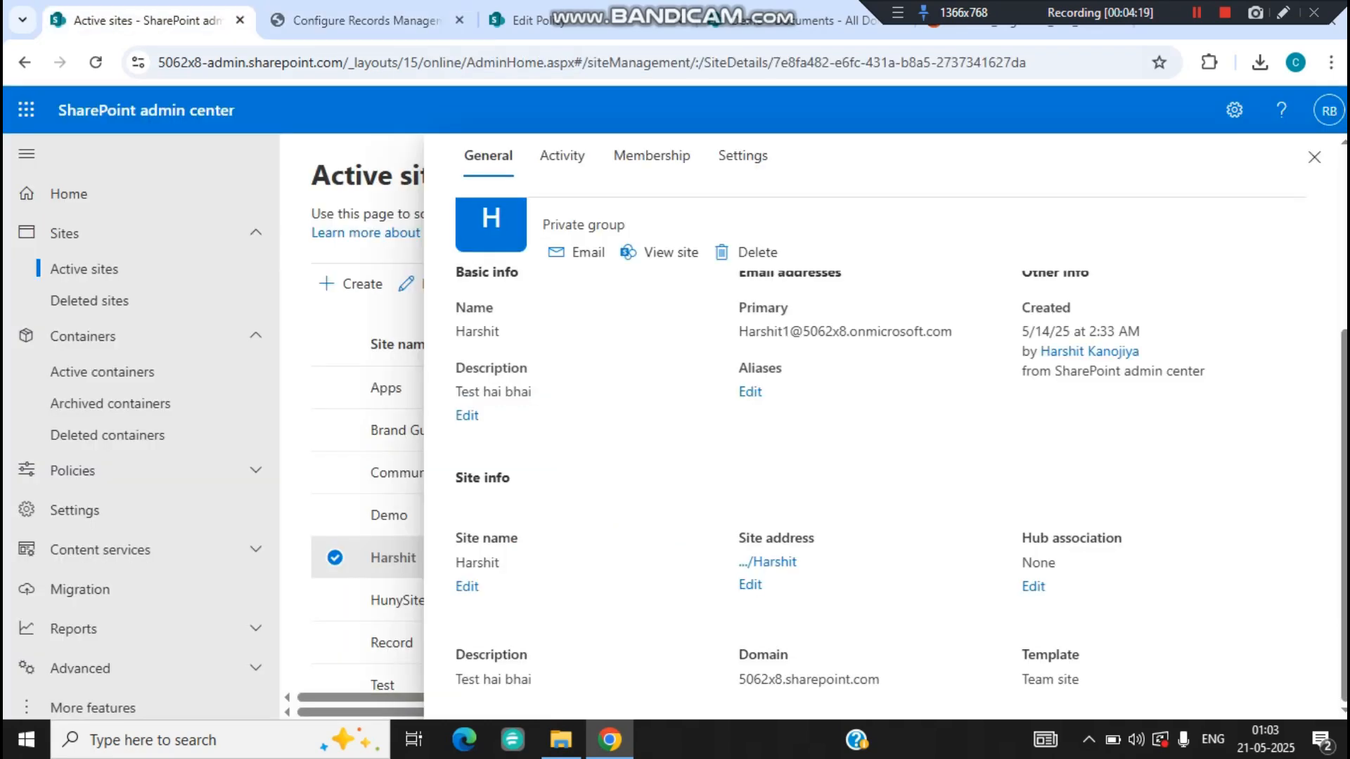
pyautogui.click(1314, 157)
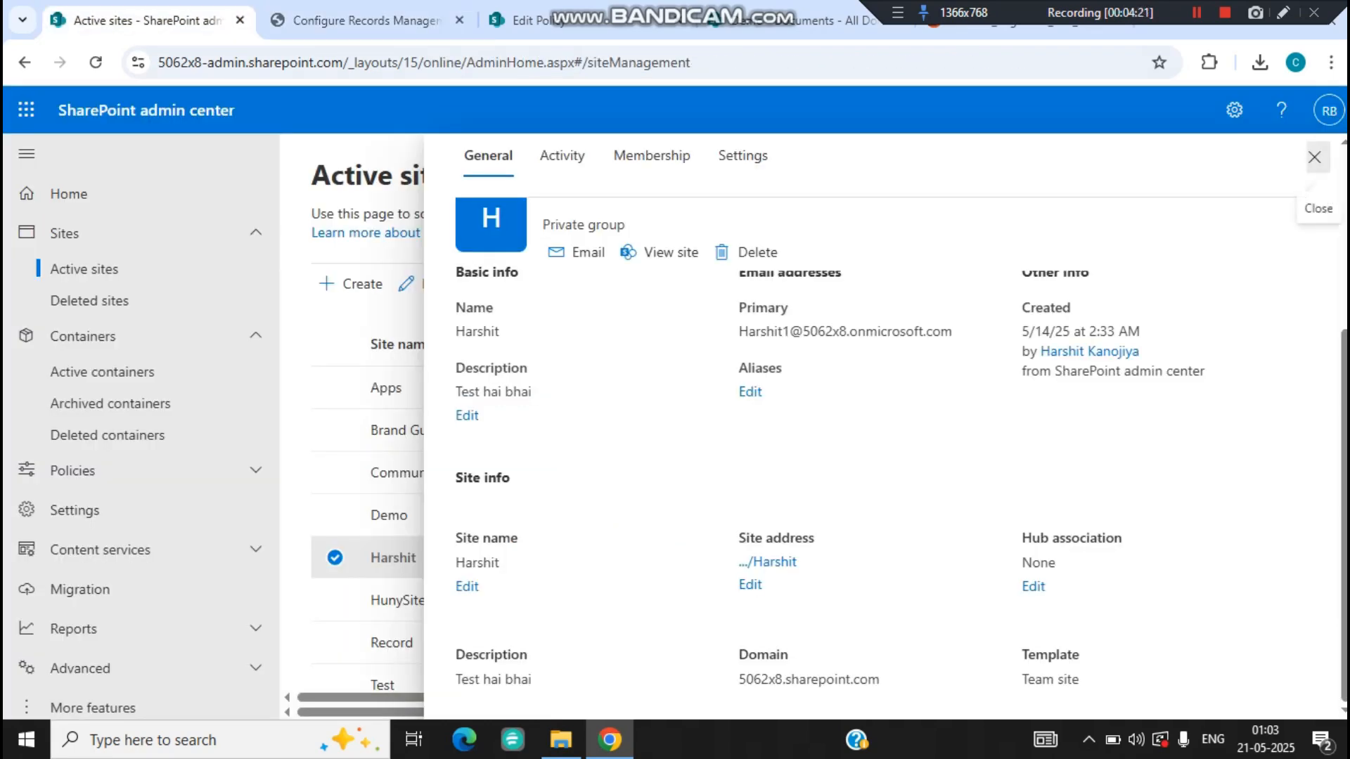
pyautogui.click(334, 557)
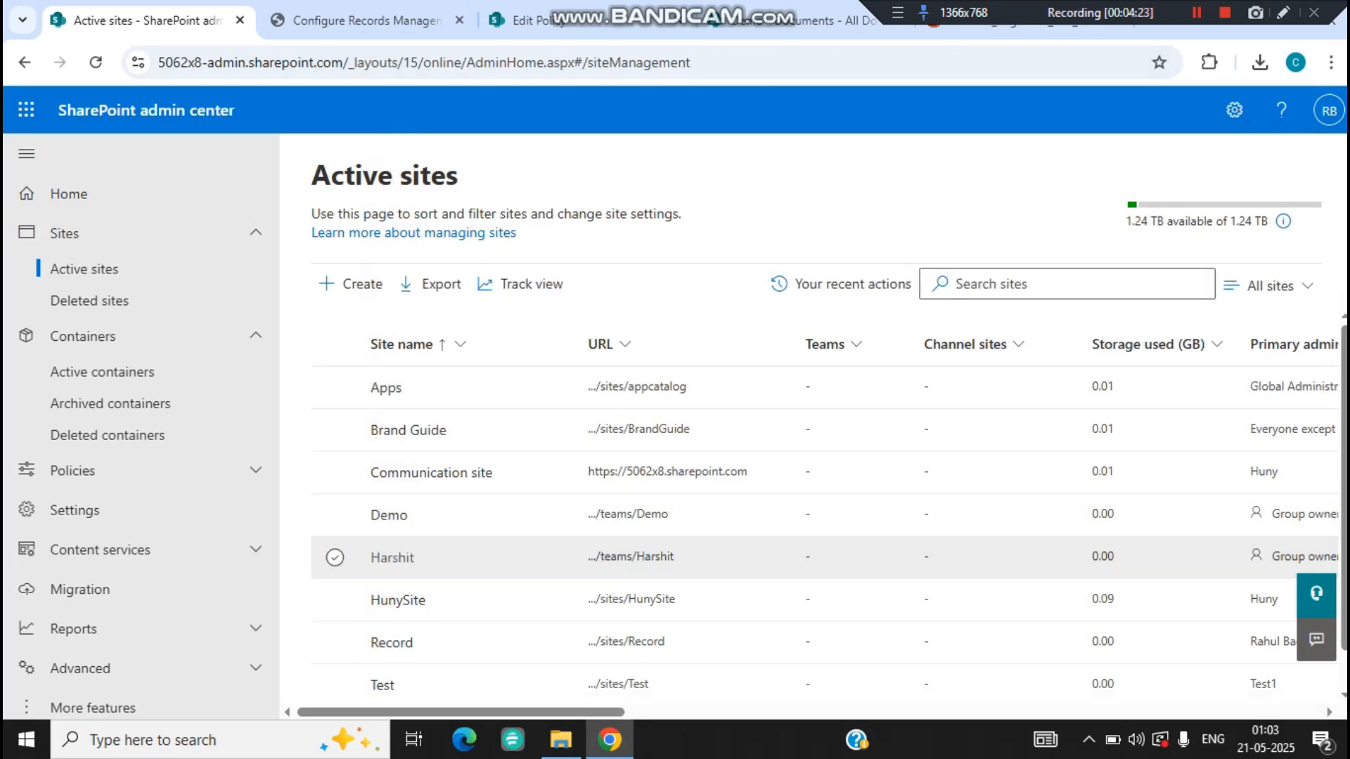
pyautogui.click(398, 599)
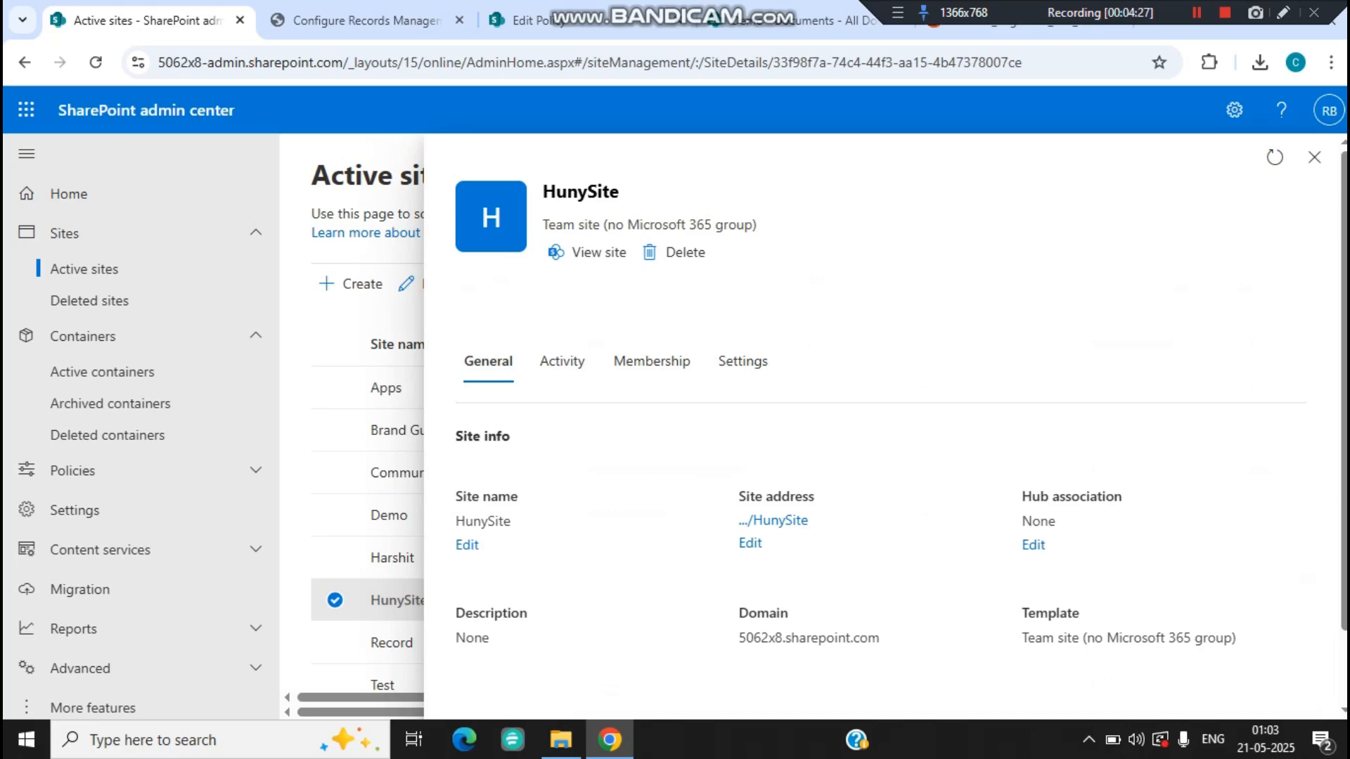
pyautogui.rightClick(779, 522)
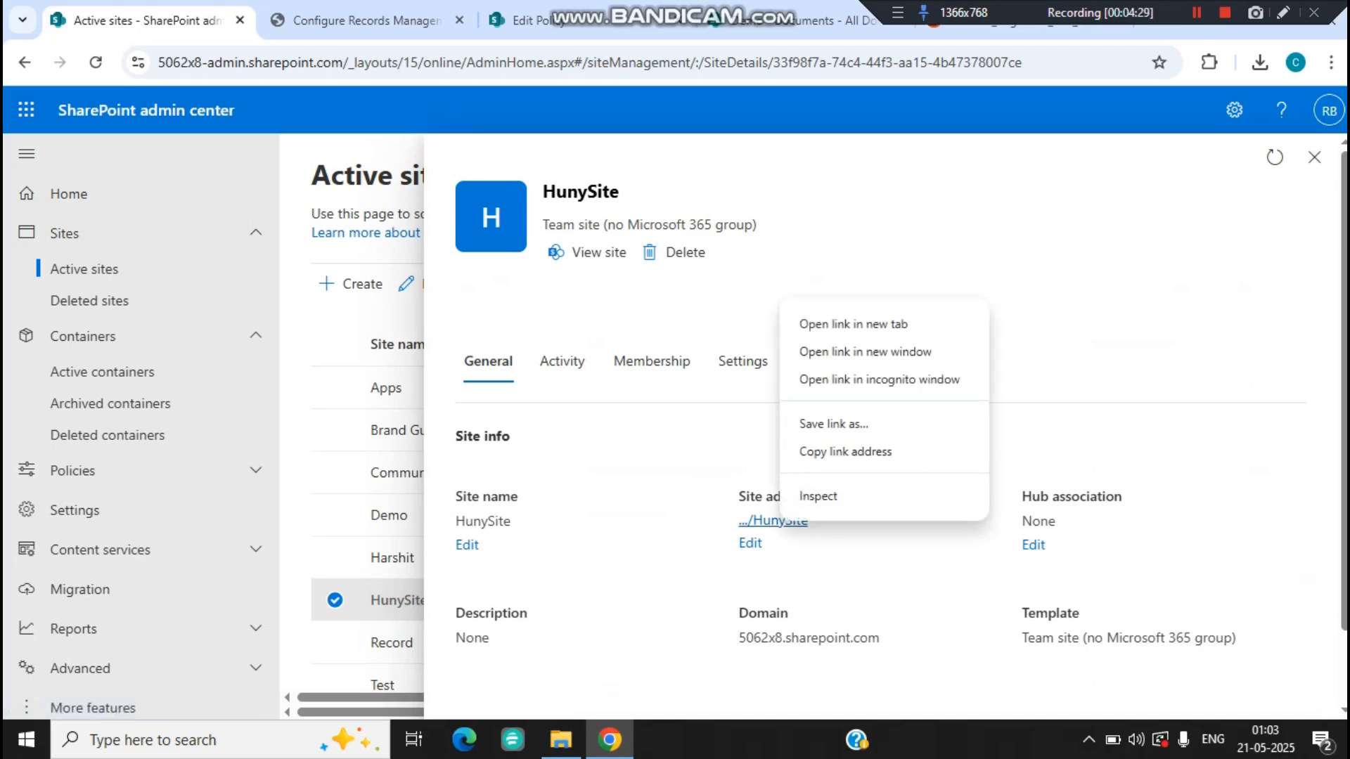
pyautogui.click(845, 452)
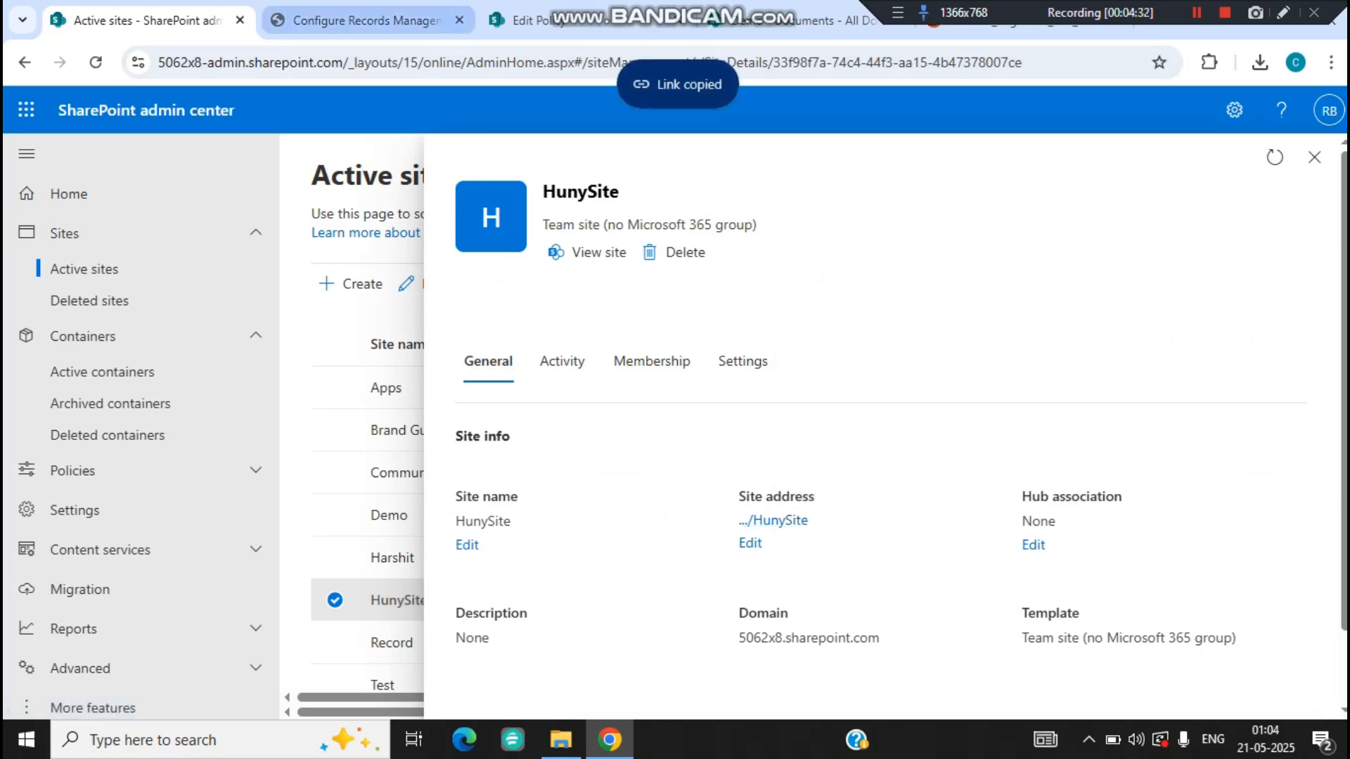
# Step: Replace the new connection's Send To URL on the Records management page with the copied HunySite address
pyautogui.hotkey('ctrl', 'Tab')
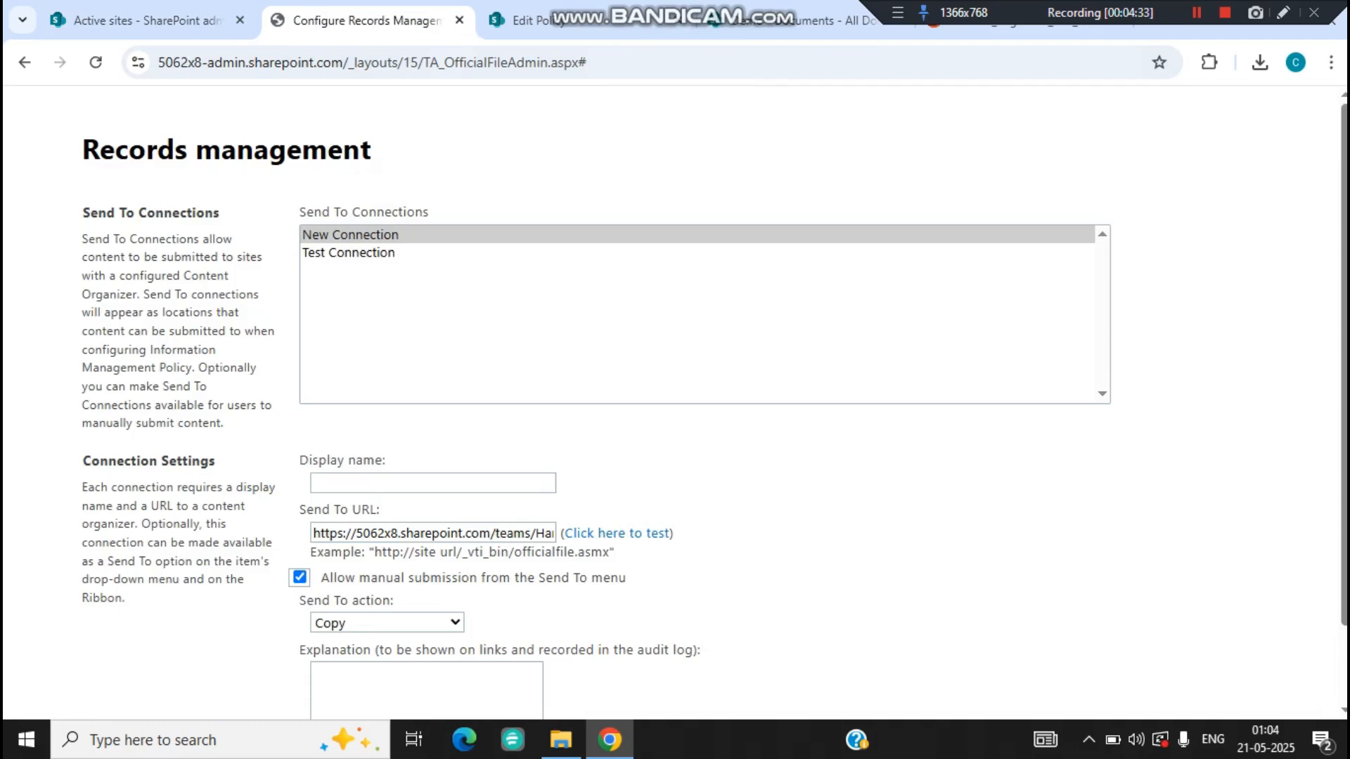
pyautogui.click(507, 533)
pyautogui.write('a')
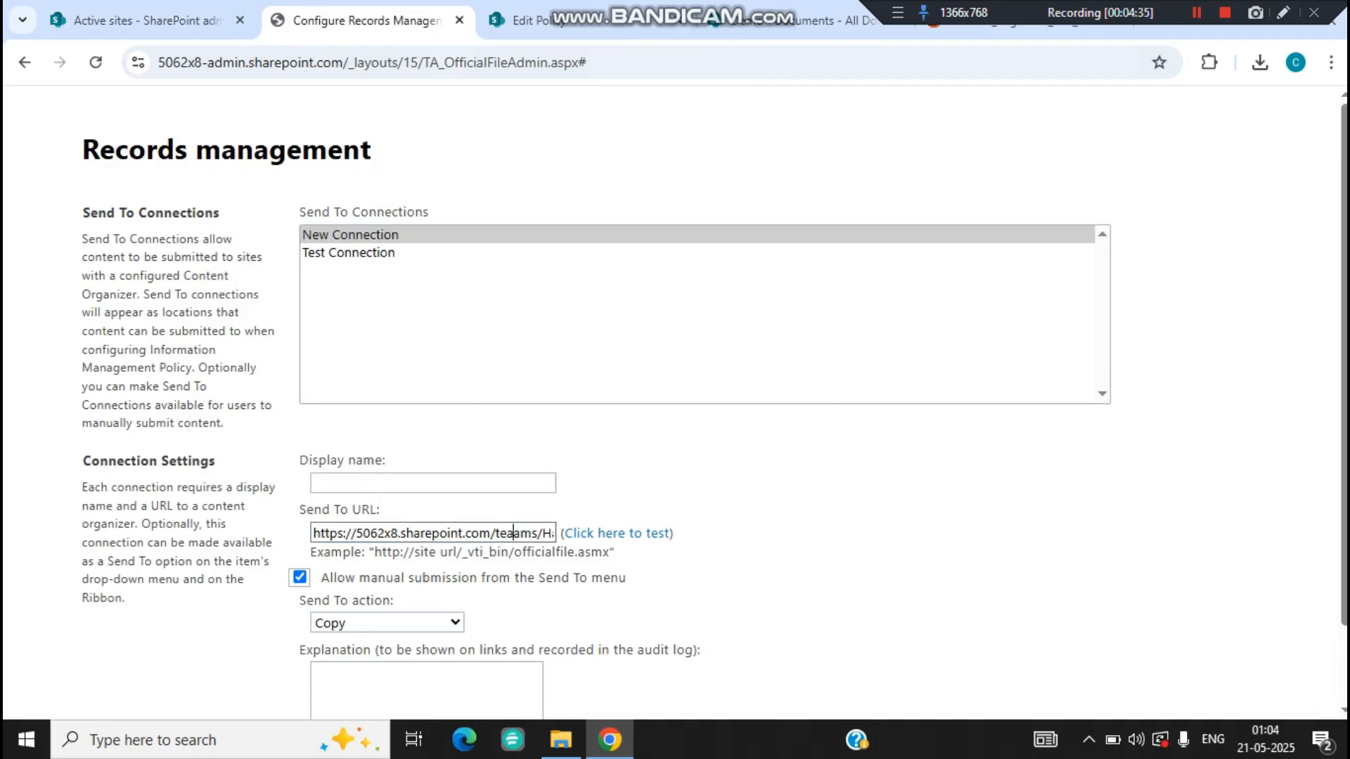
pyautogui.write('v')
pyautogui.hotkey('ctrl', 'a')
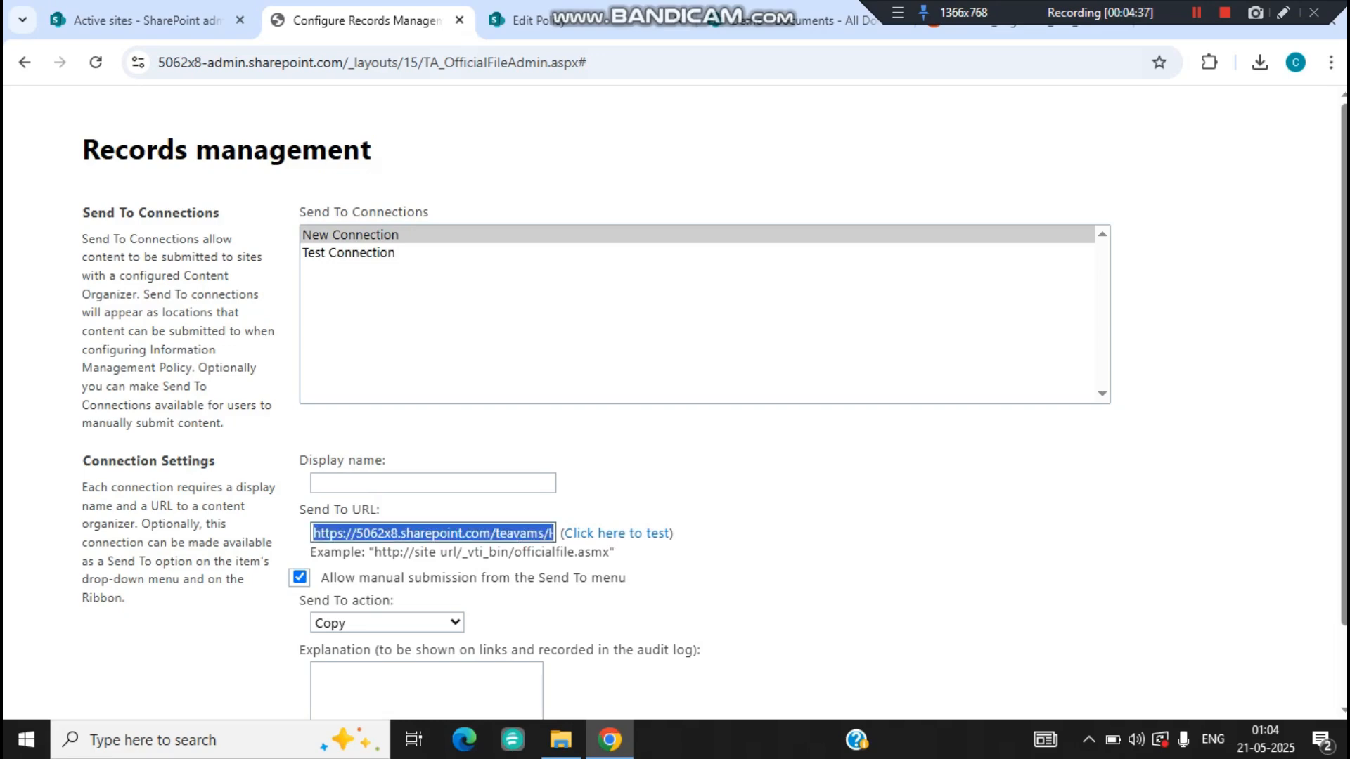
pyautogui.hotkey('ctrl', 'v')
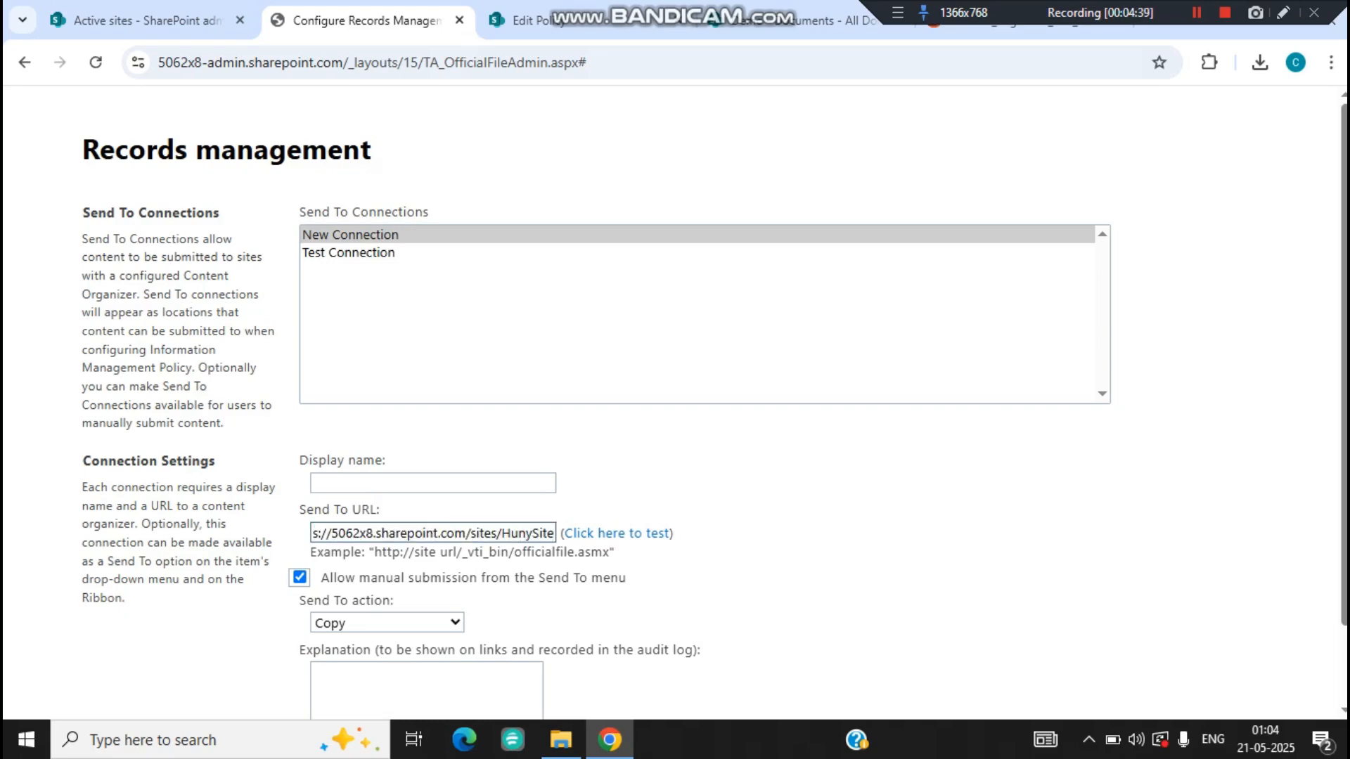
# Step: Append /_vti_bin/officialfile.asmx to the Send To URL, test it, and dismiss the verification message
pyautogui.moveTo(462, 552); pyautogui.dragTo(604, 552)
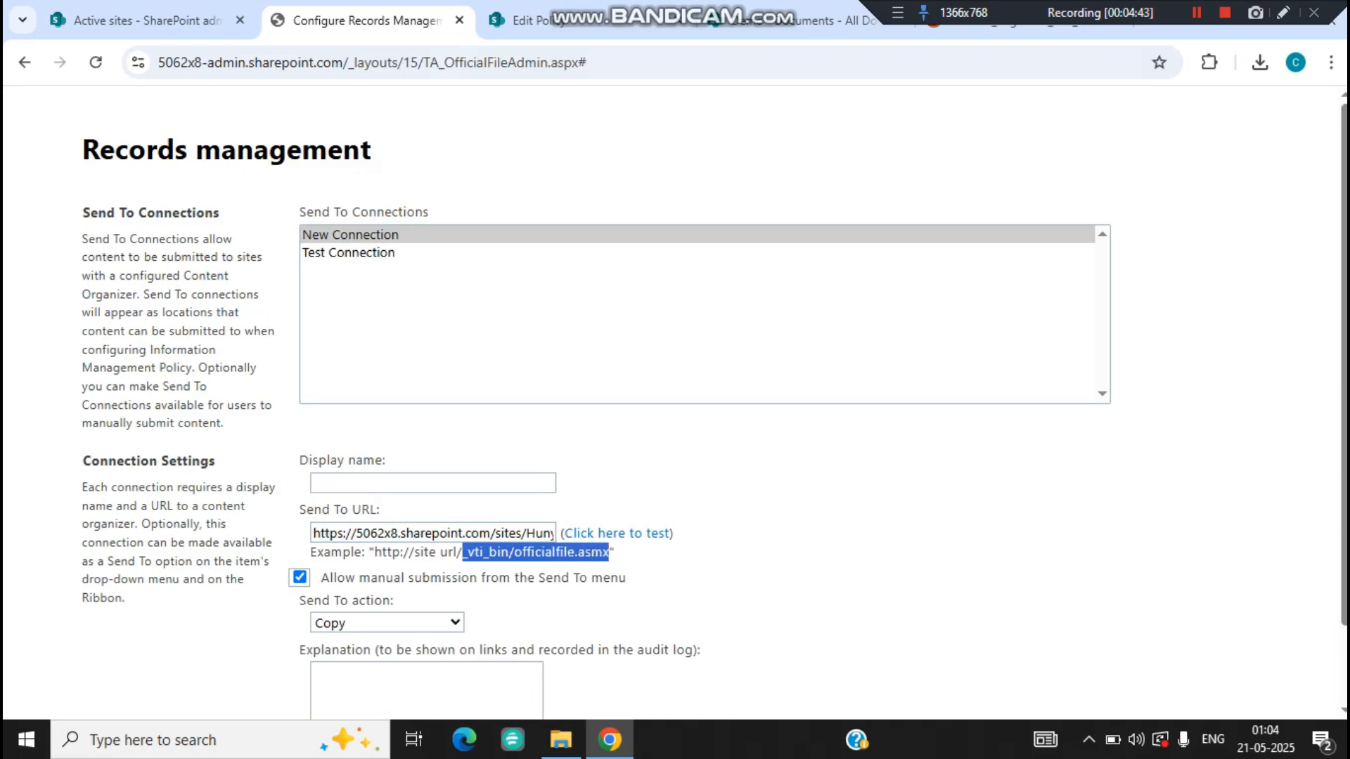
pyautogui.click(543, 534)
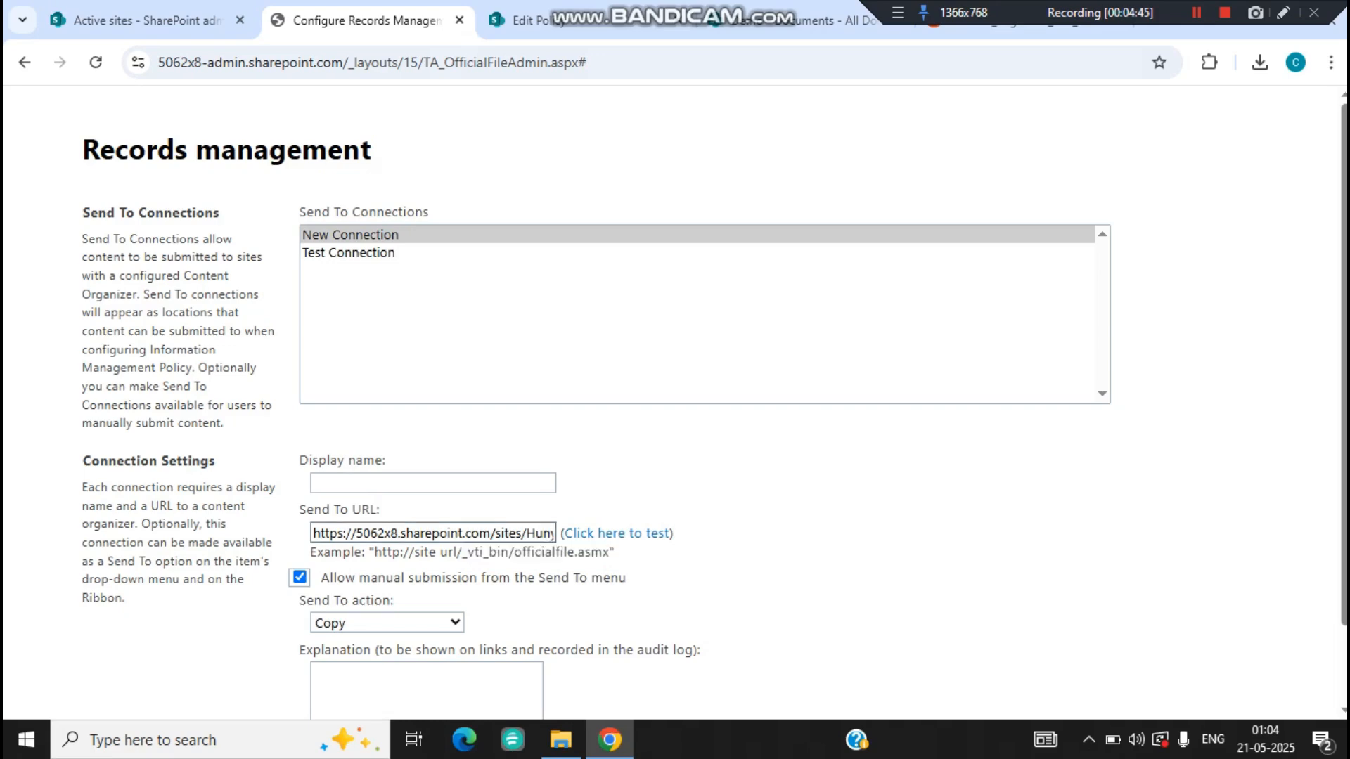
pyautogui.press('End')
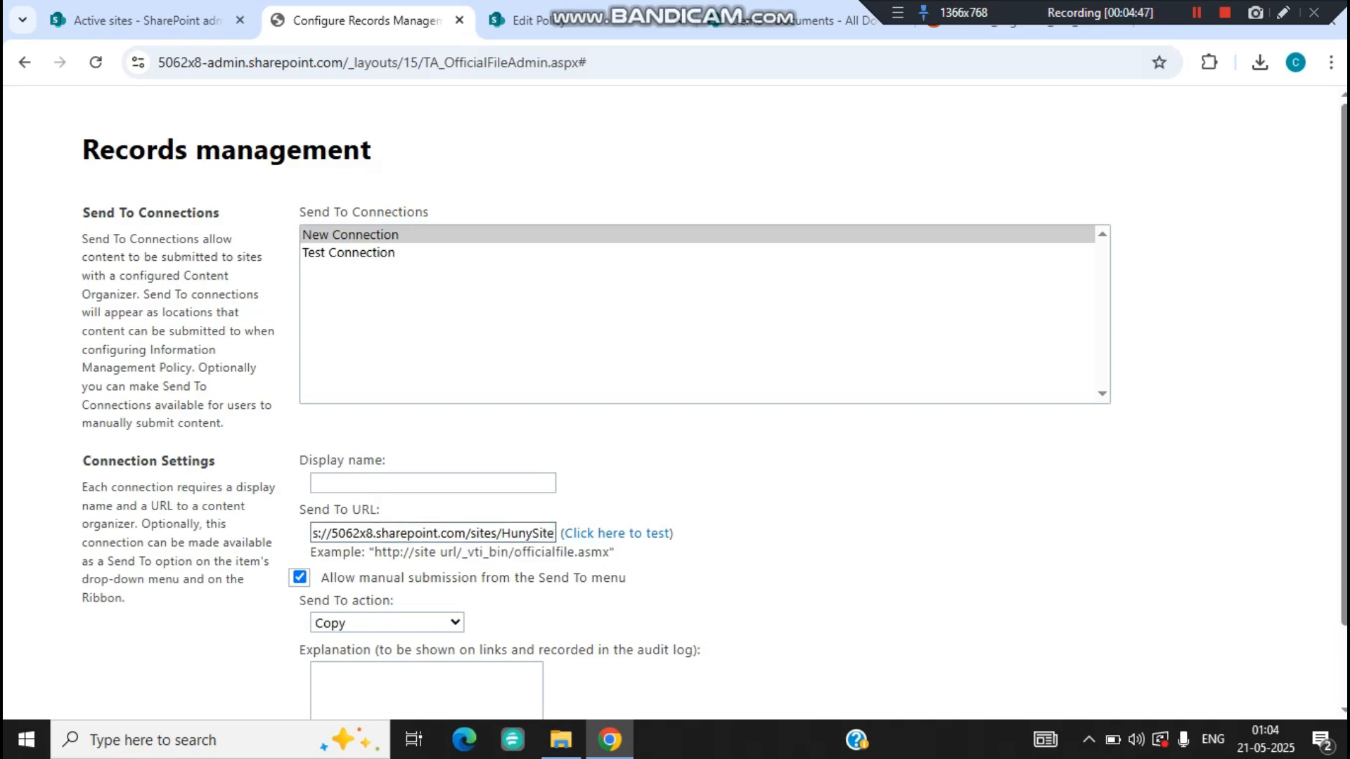
pyautogui.write('/')
pyautogui.hotkey('ctrl', 'v')
pyautogui.click(616, 533)
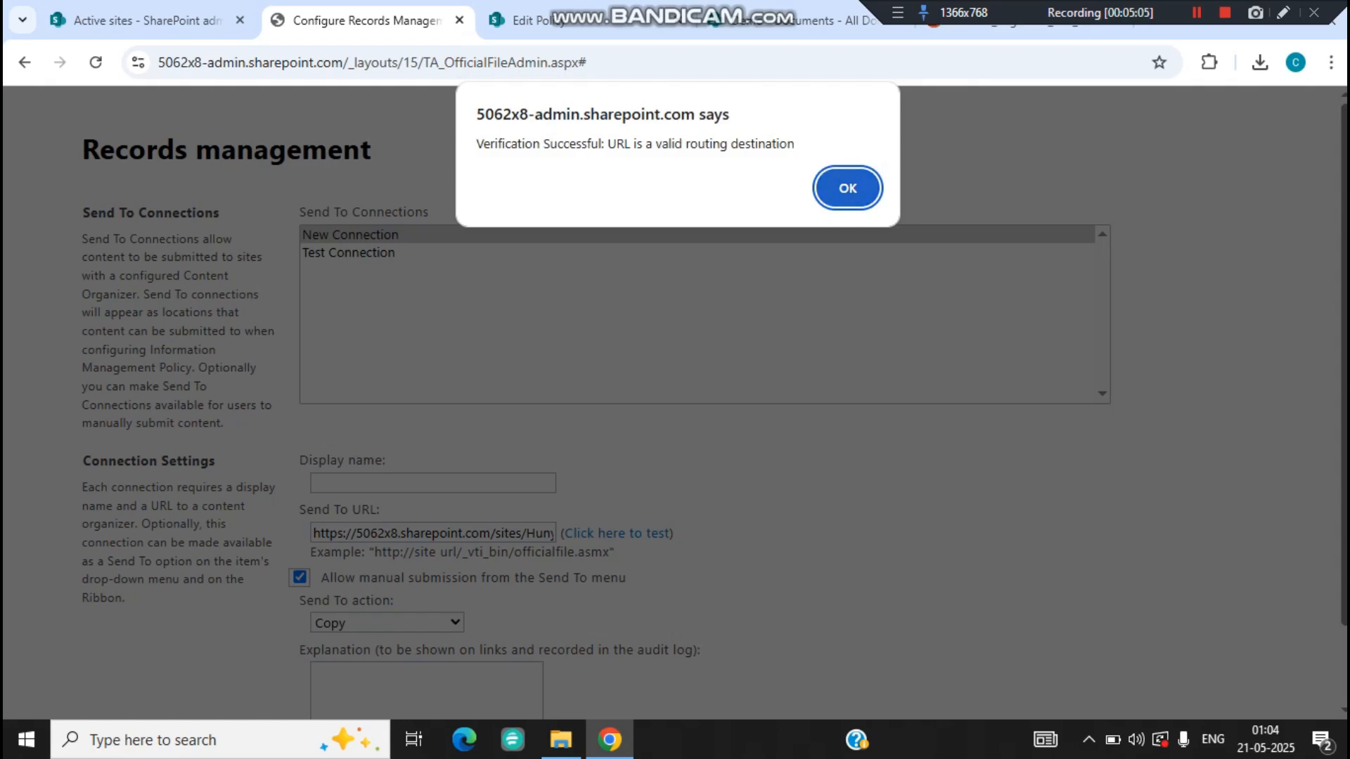
pyautogui.press('Return')
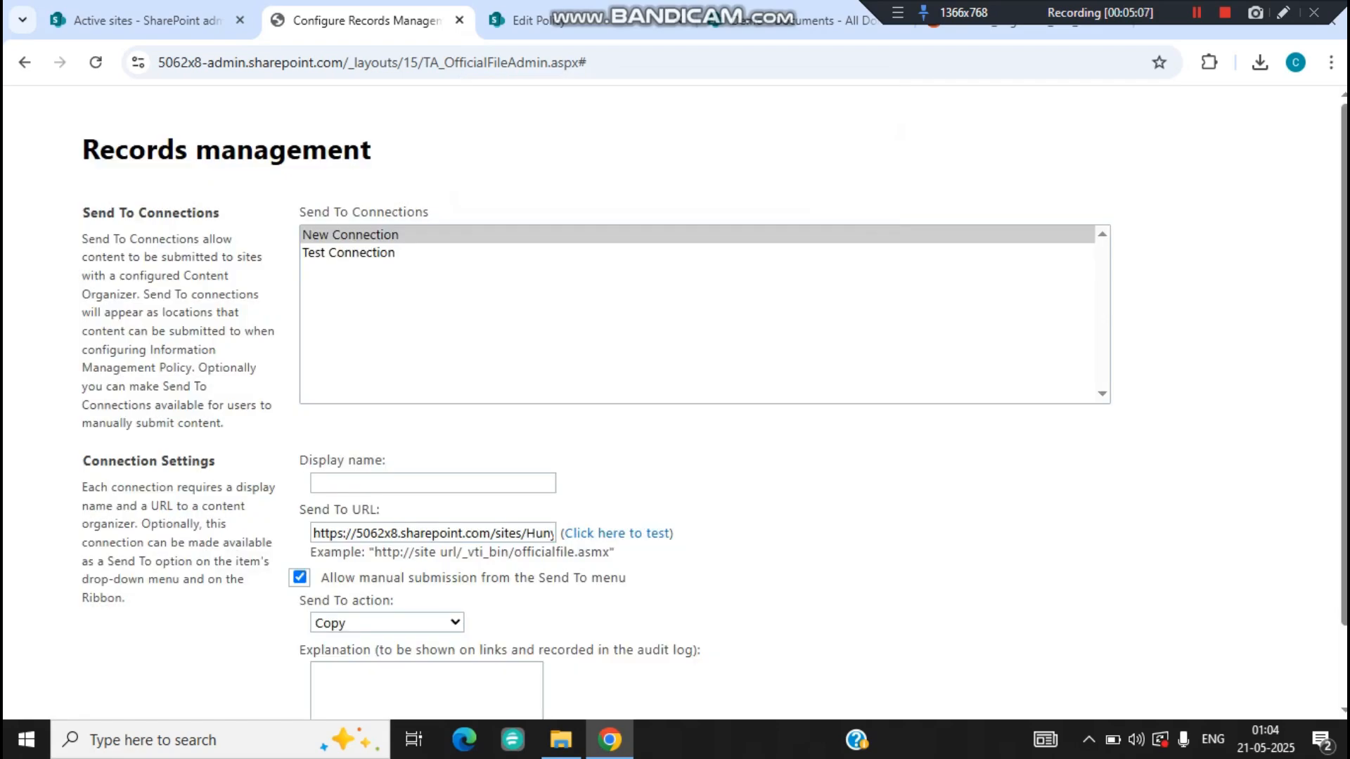
# Step: Name the connection SendToConnection, set its Send To action to Move and Leave a Link, and add it
pyautogui.click(432, 483)
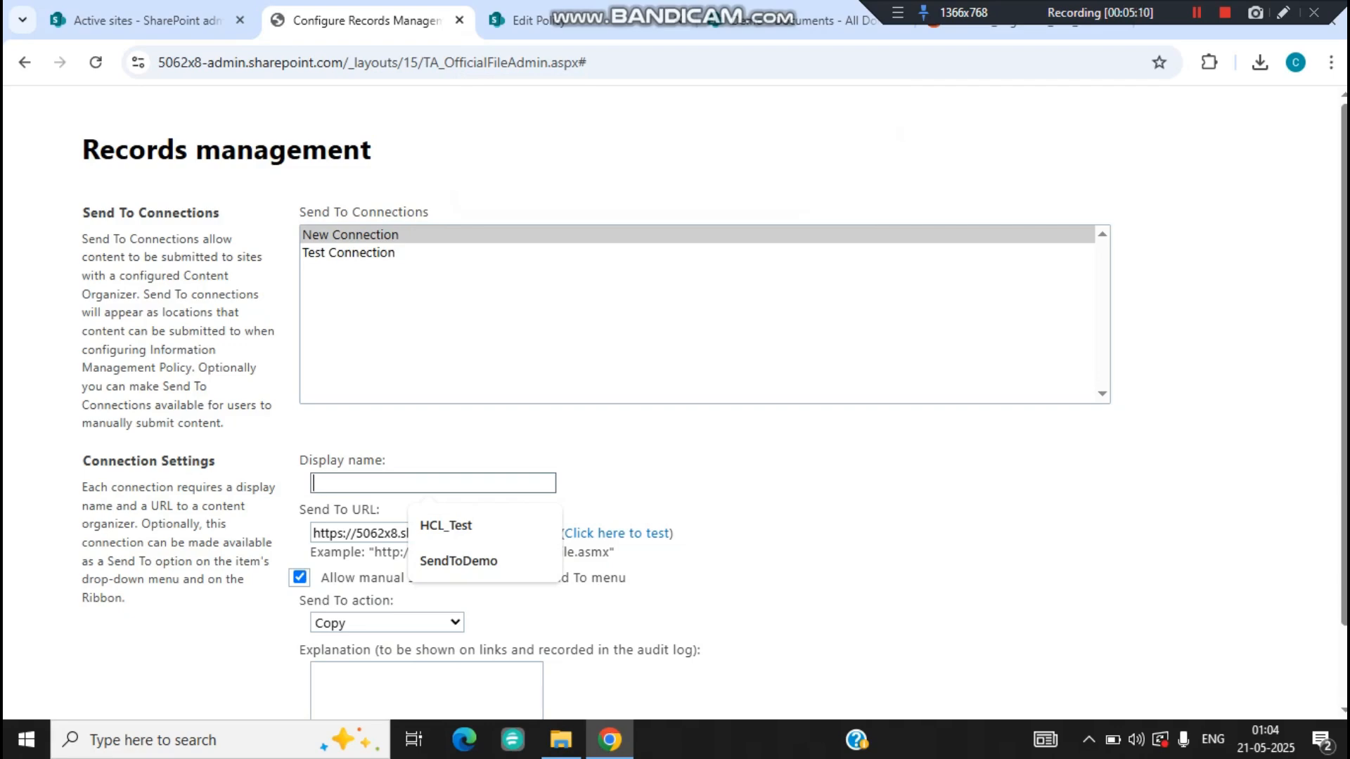
pyautogui.write('Send')
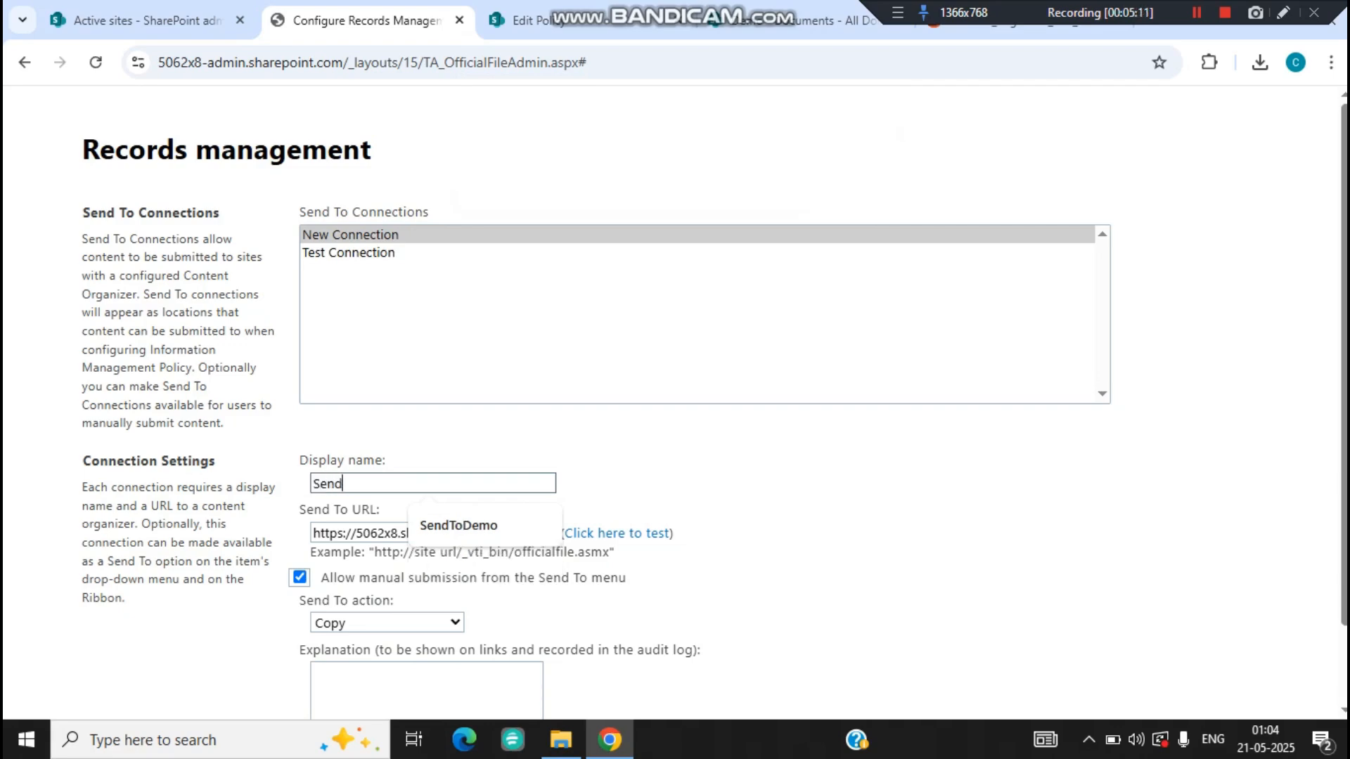
pyautogui.write('ToConnecti')
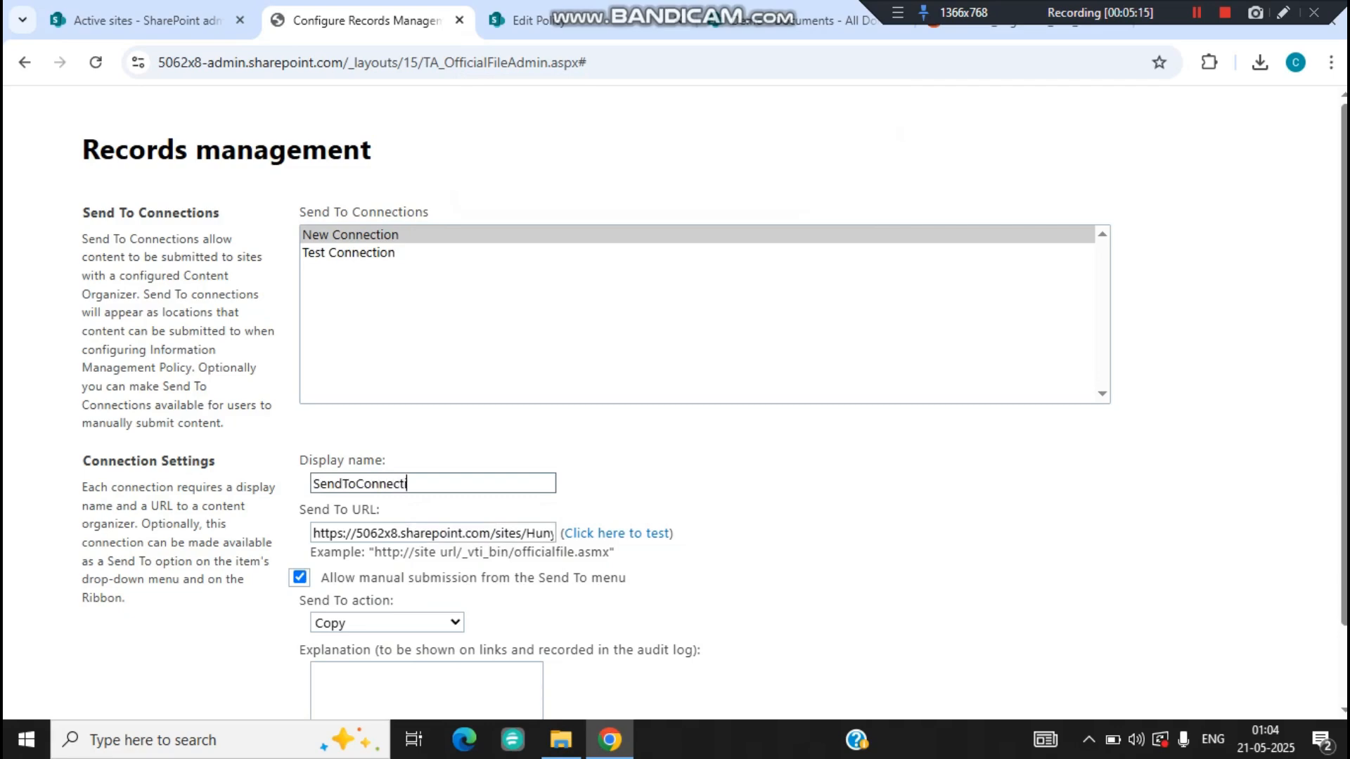
pyautogui.write('on')
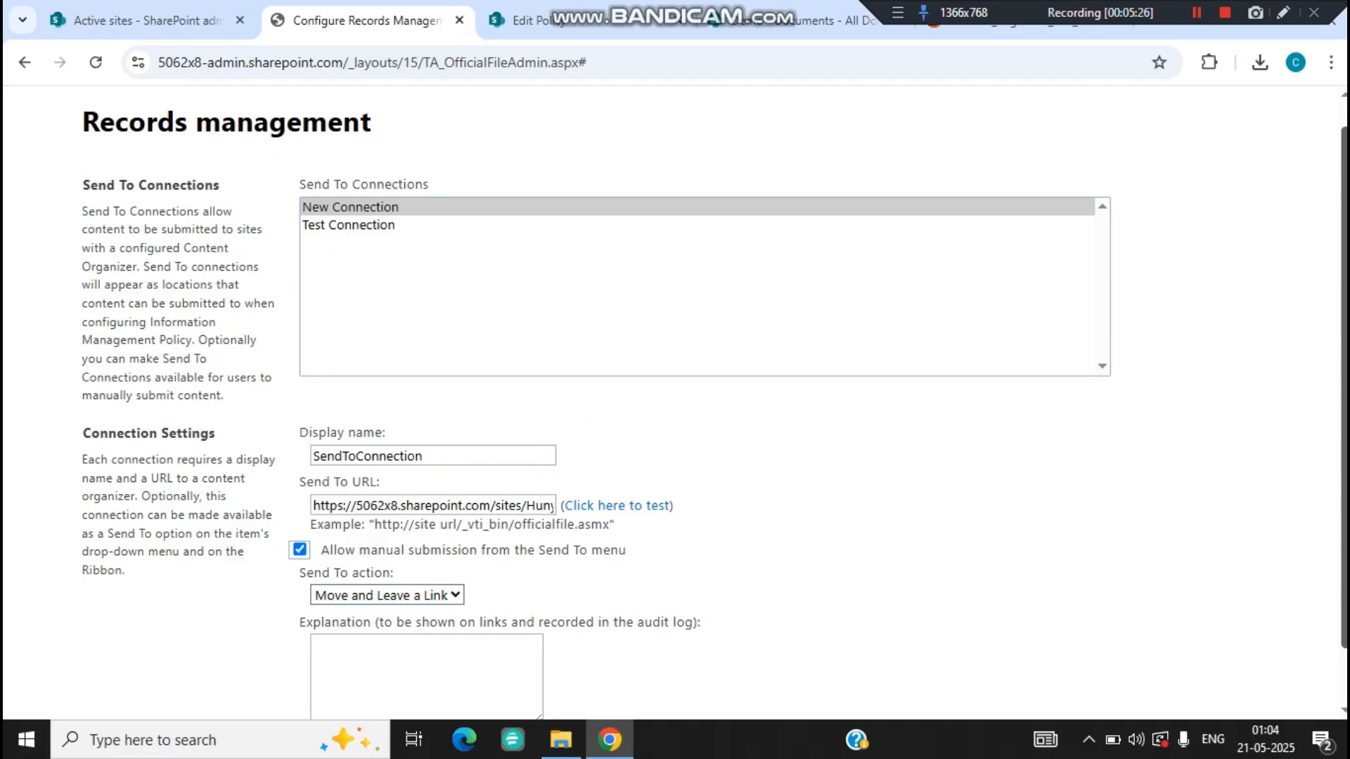
pyautogui.scroll(-1, 675, 394)
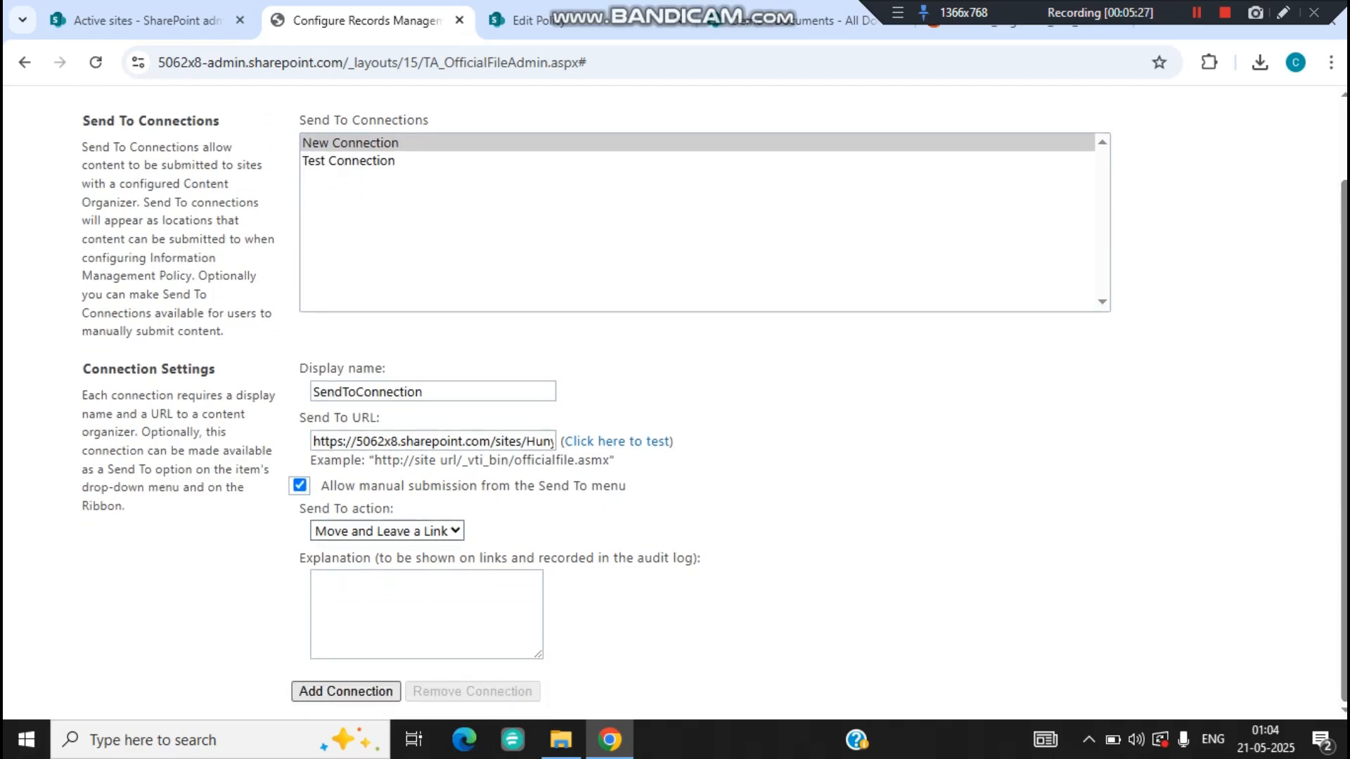
pyautogui.click(345, 692)
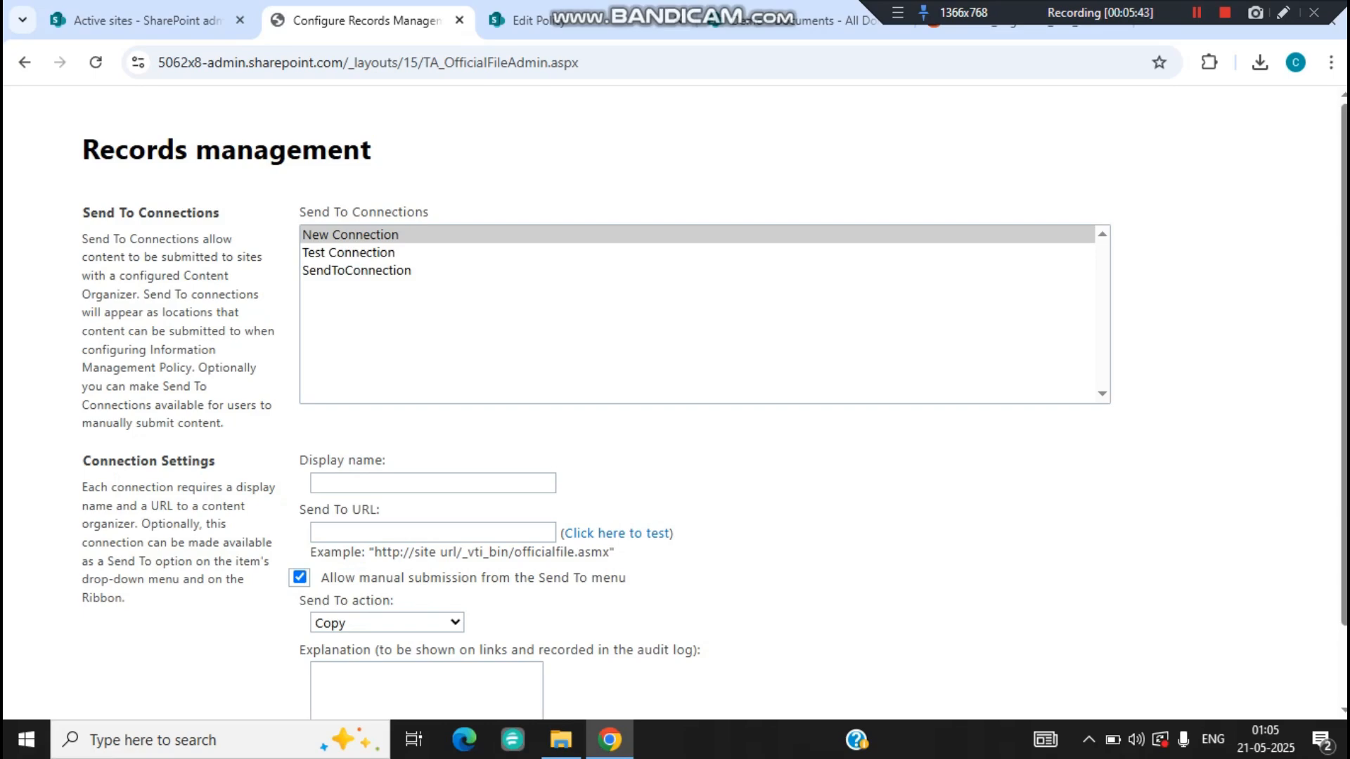
# Step: Go to the Demo site's Documents library and switch it to the classic experience
pyautogui.click(801, 21)
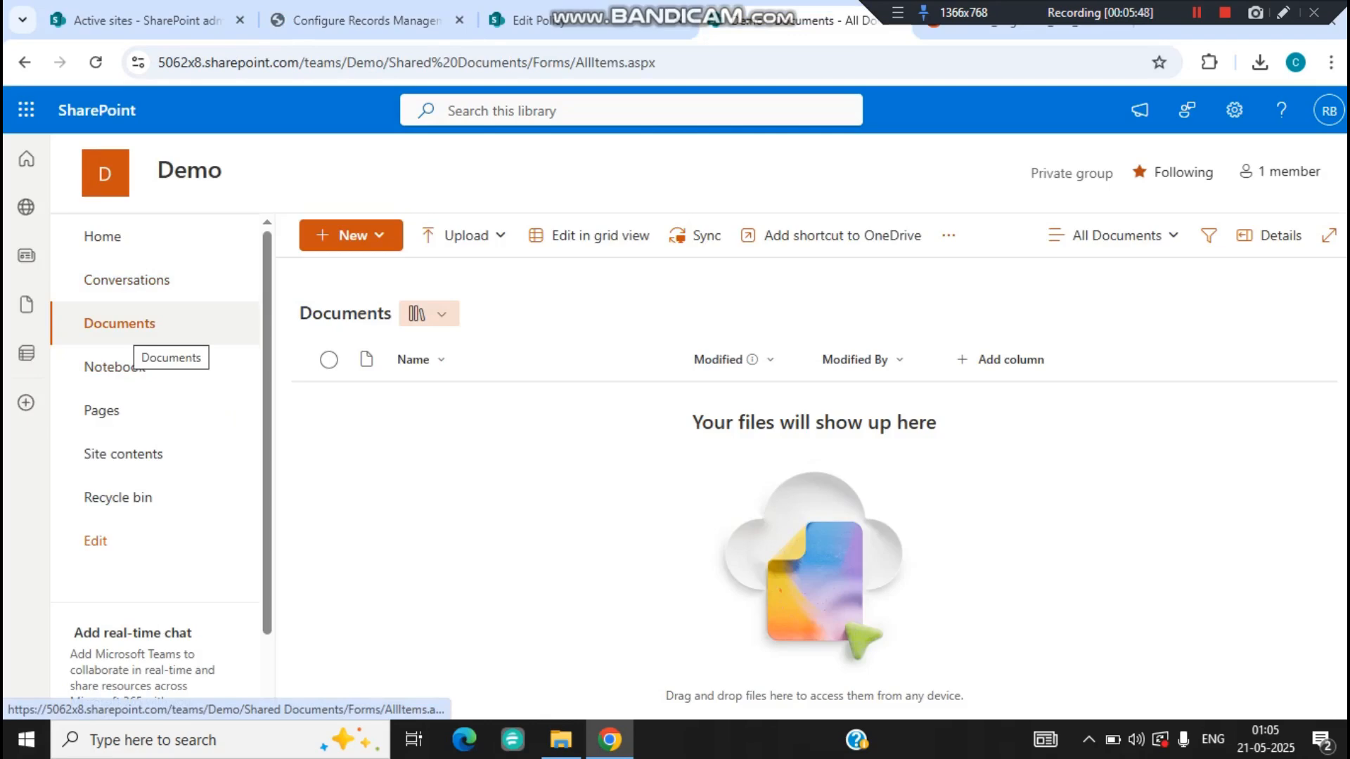
pyautogui.click(130, 325)
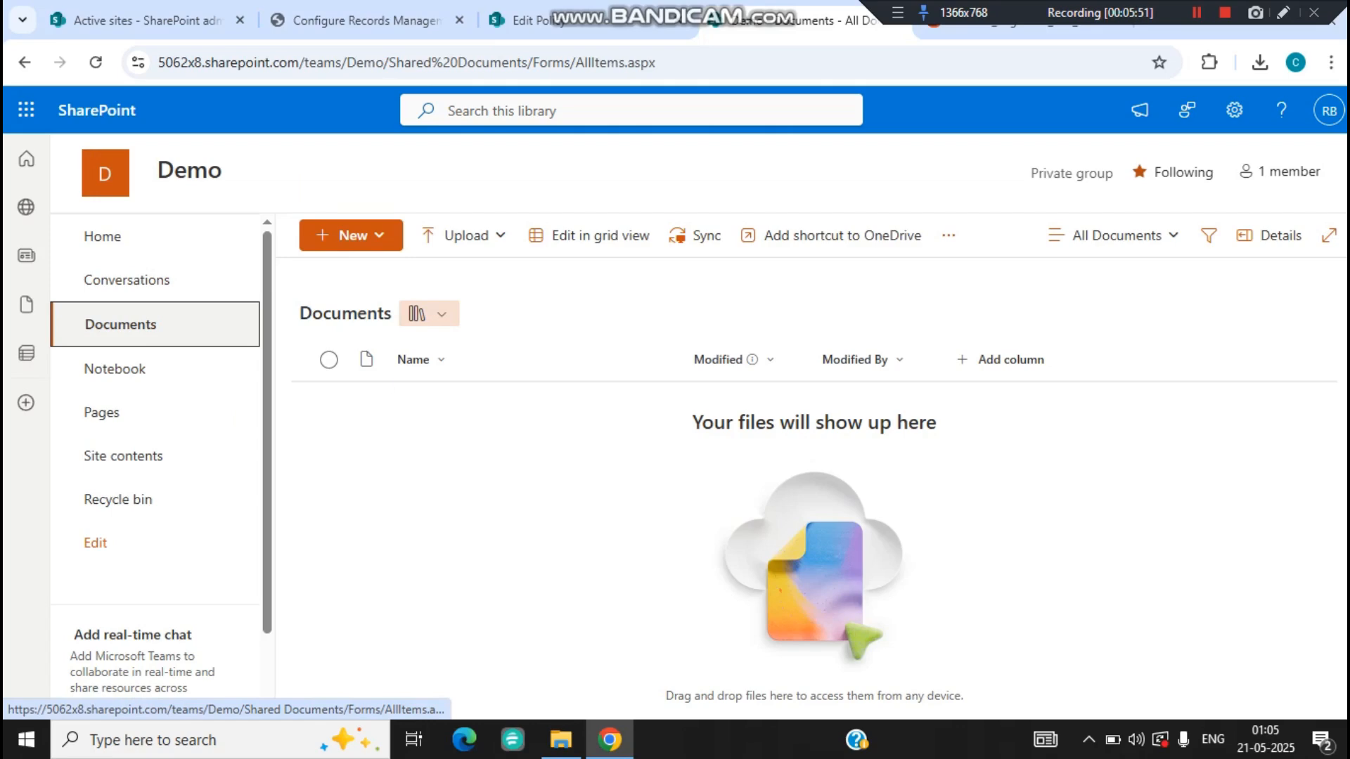
pyautogui.scroll(-1, 155, 422)
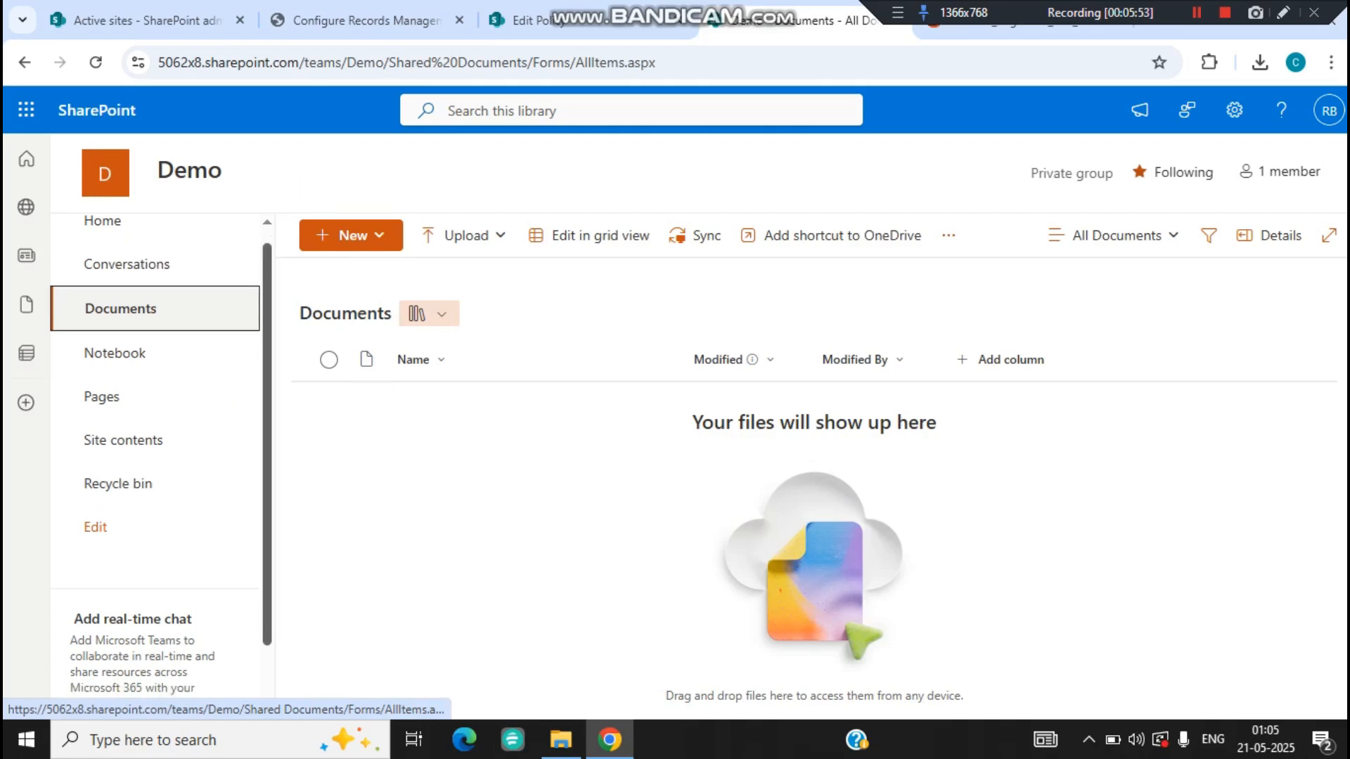
pyautogui.scroll(-1, 154, 422)
pyautogui.click(140, 705)
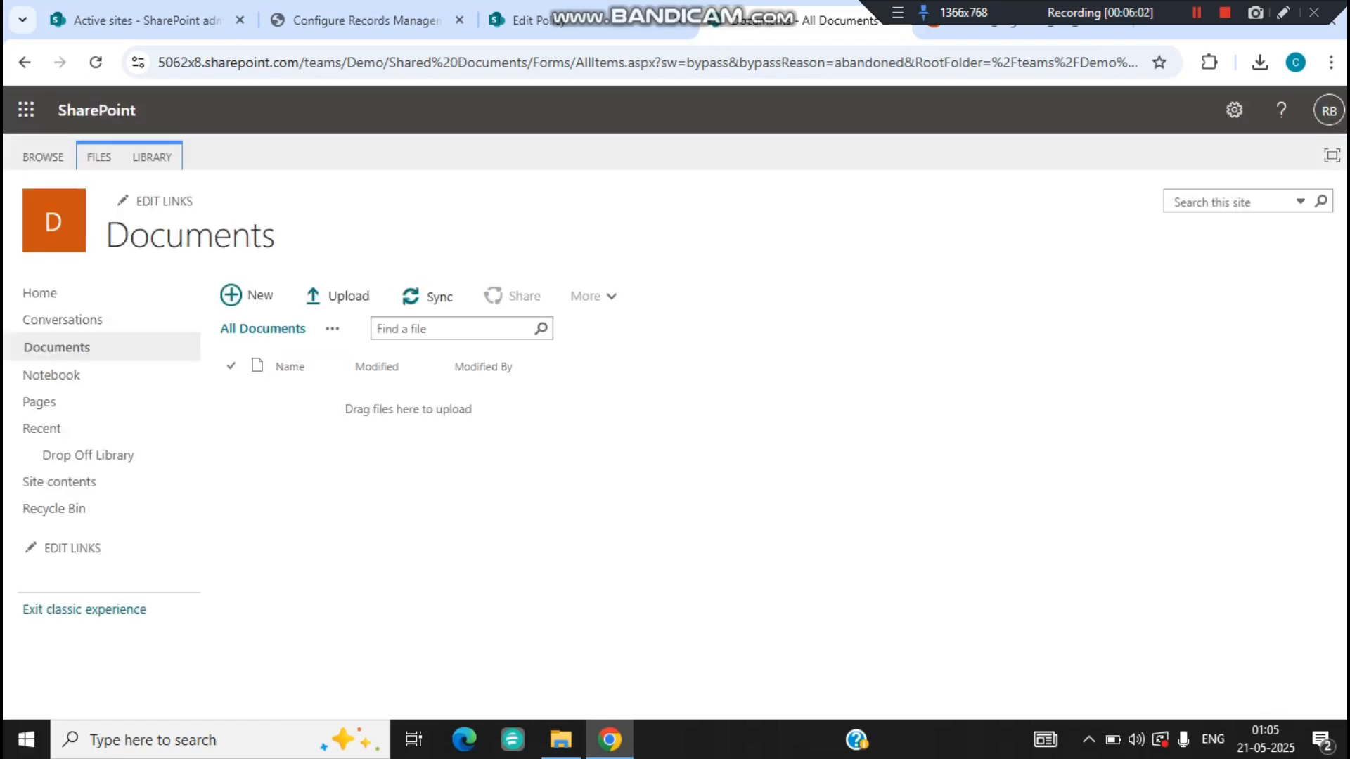
# Step: Create a Word document containing the text Test in the Documents library, then return to the library and refresh its file list
pyautogui.click(246, 295)
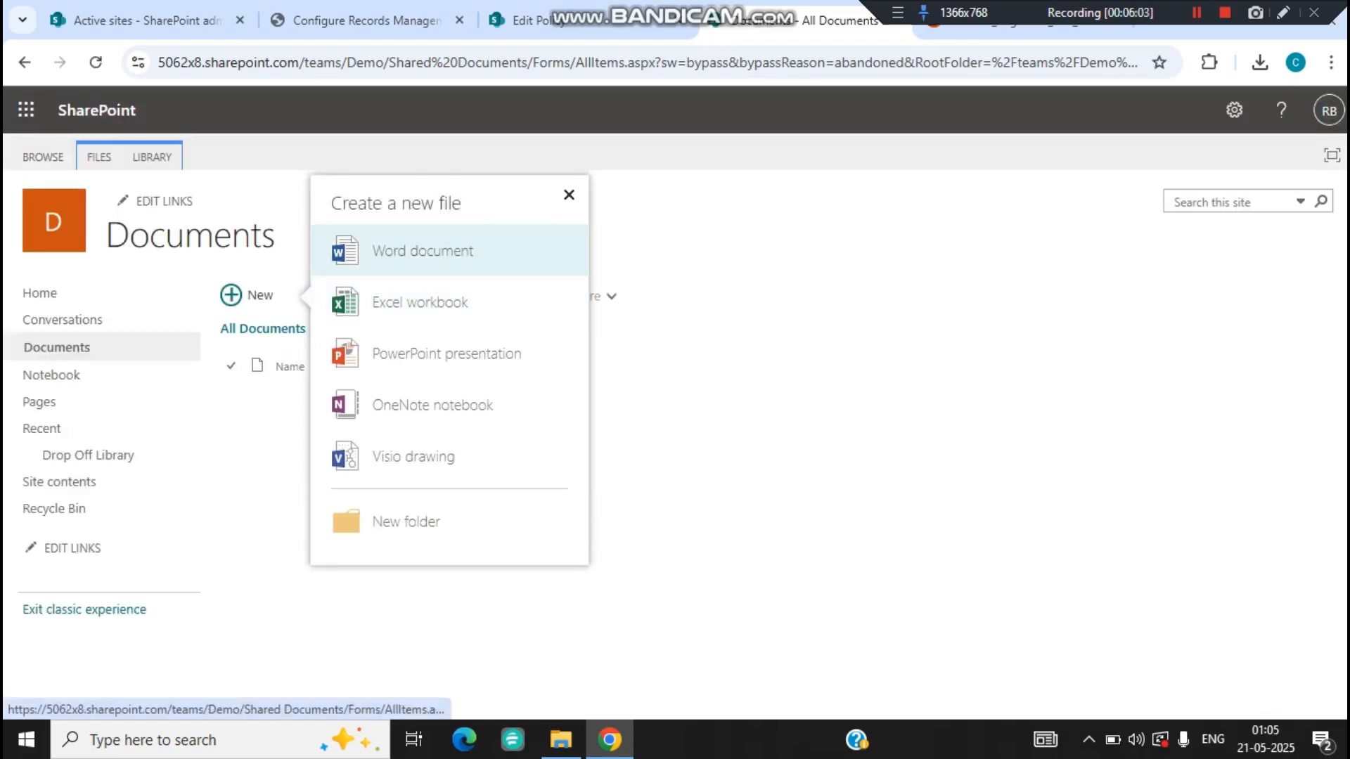
pyautogui.click(422, 251)
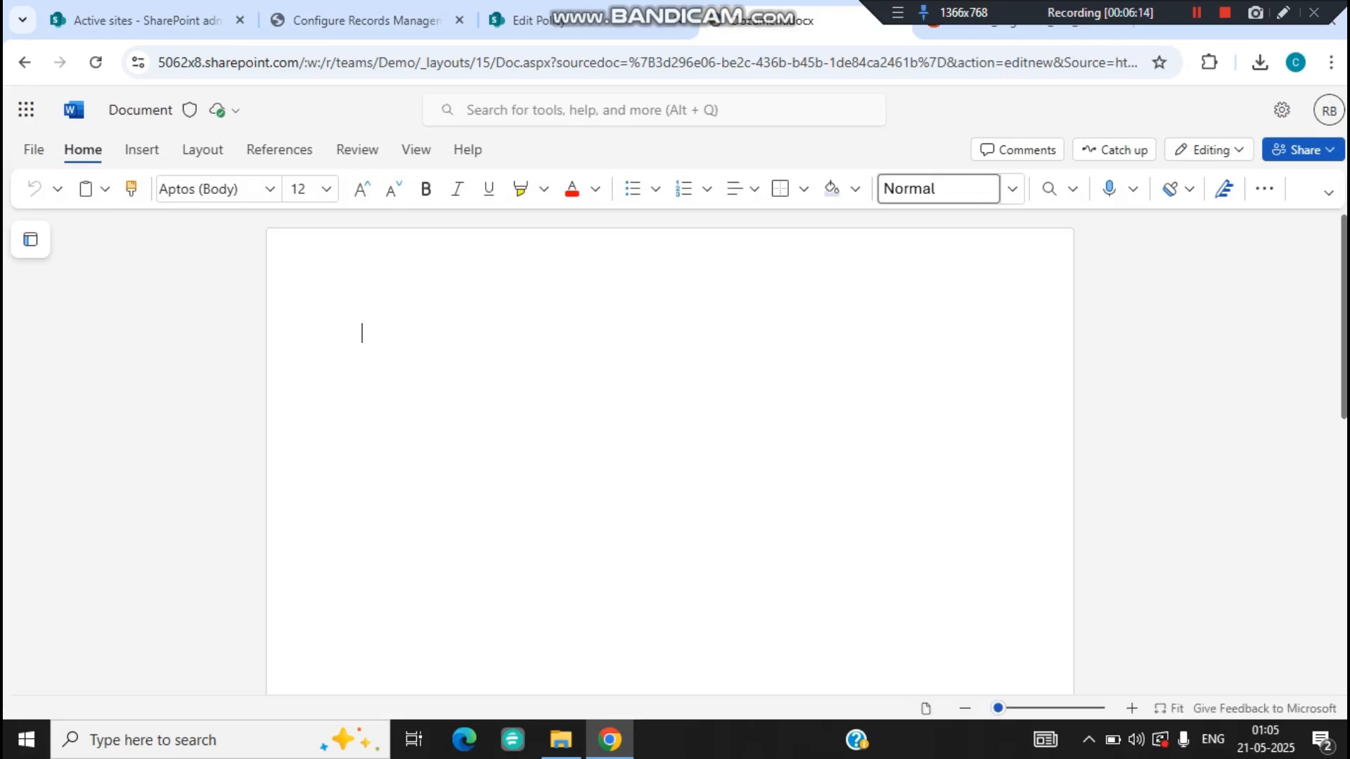
pyautogui.write('Test')
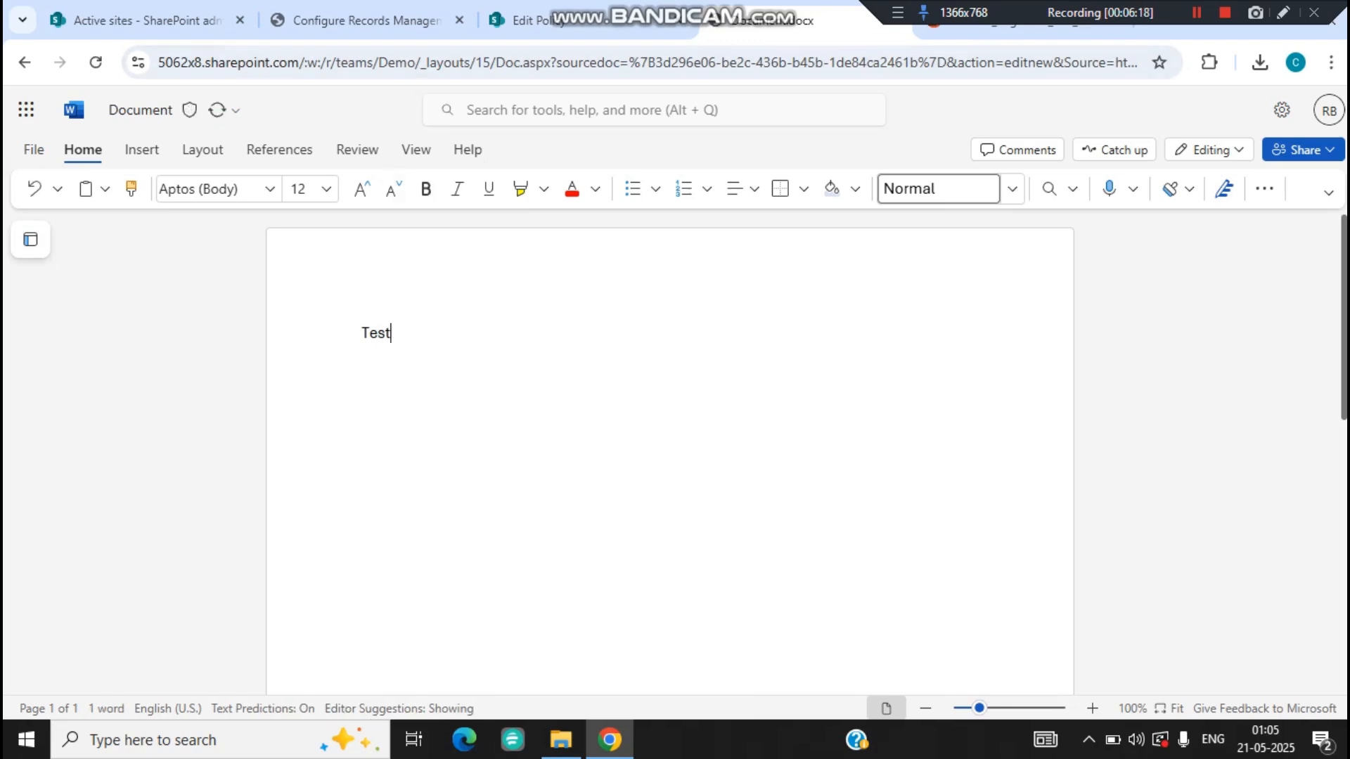
pyautogui.click(24, 62)
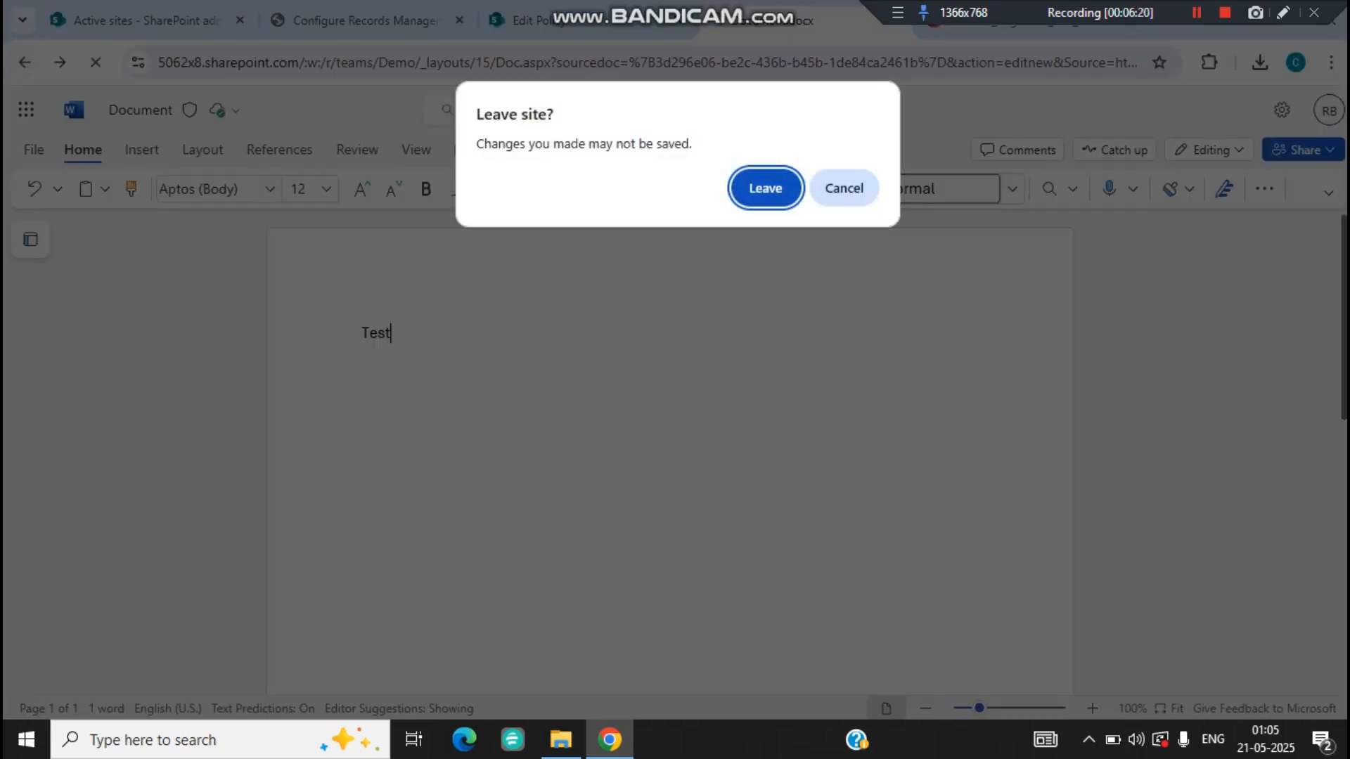
pyautogui.press('Return')
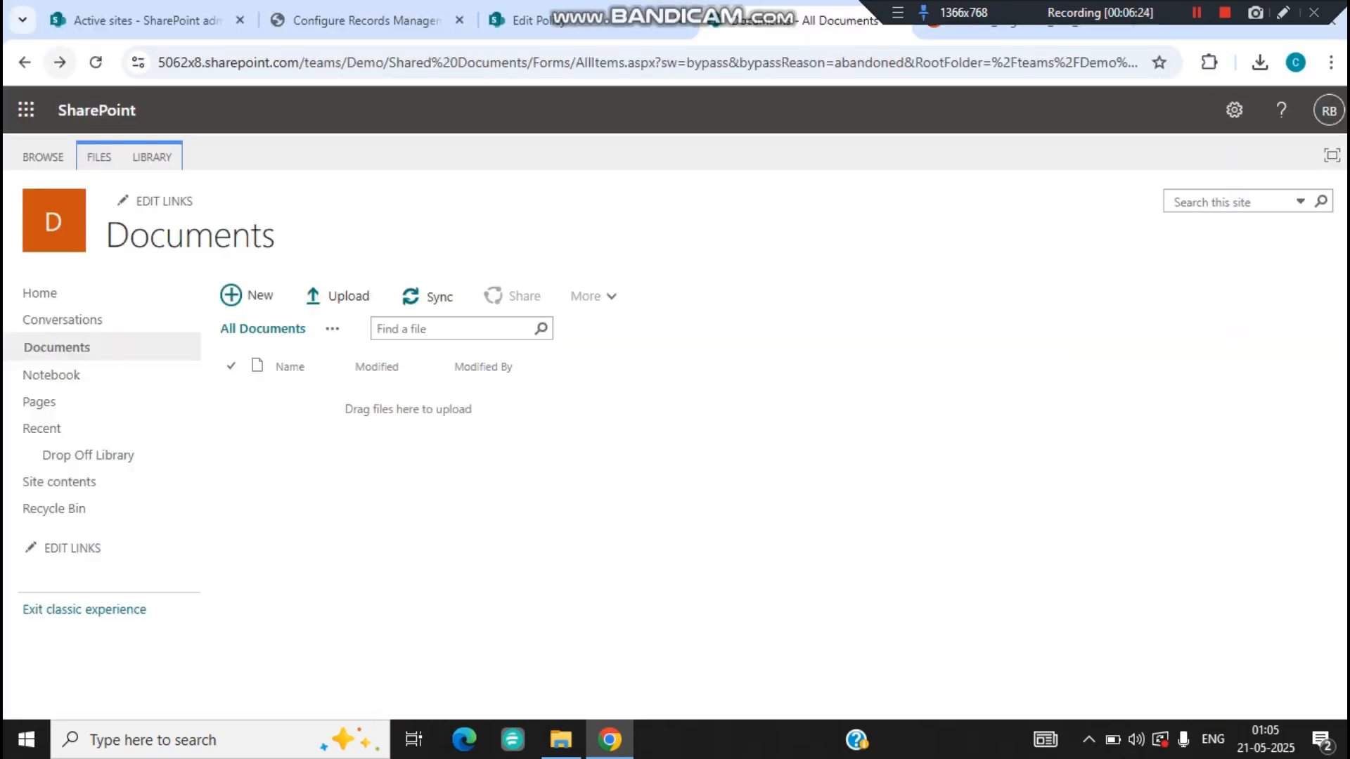
pyautogui.click(60, 63)
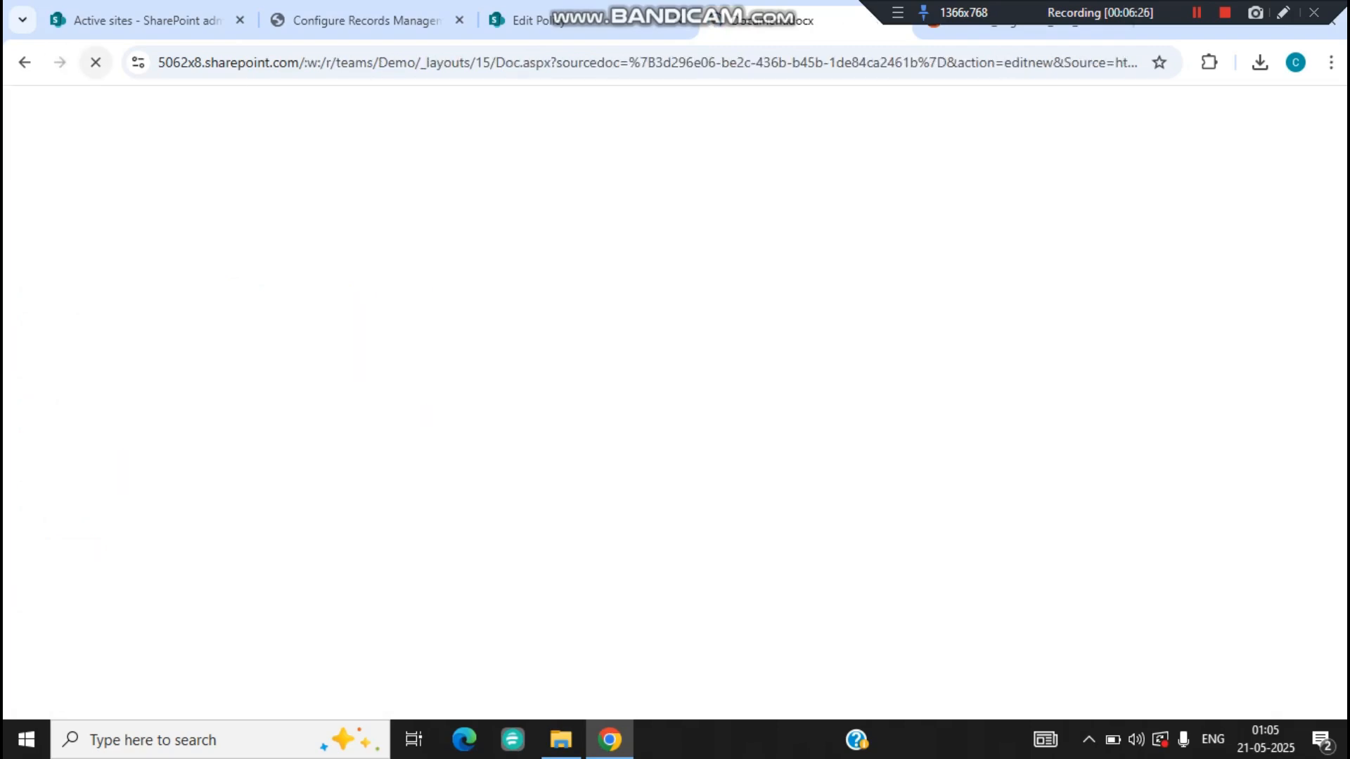
pyautogui.click(24, 63)
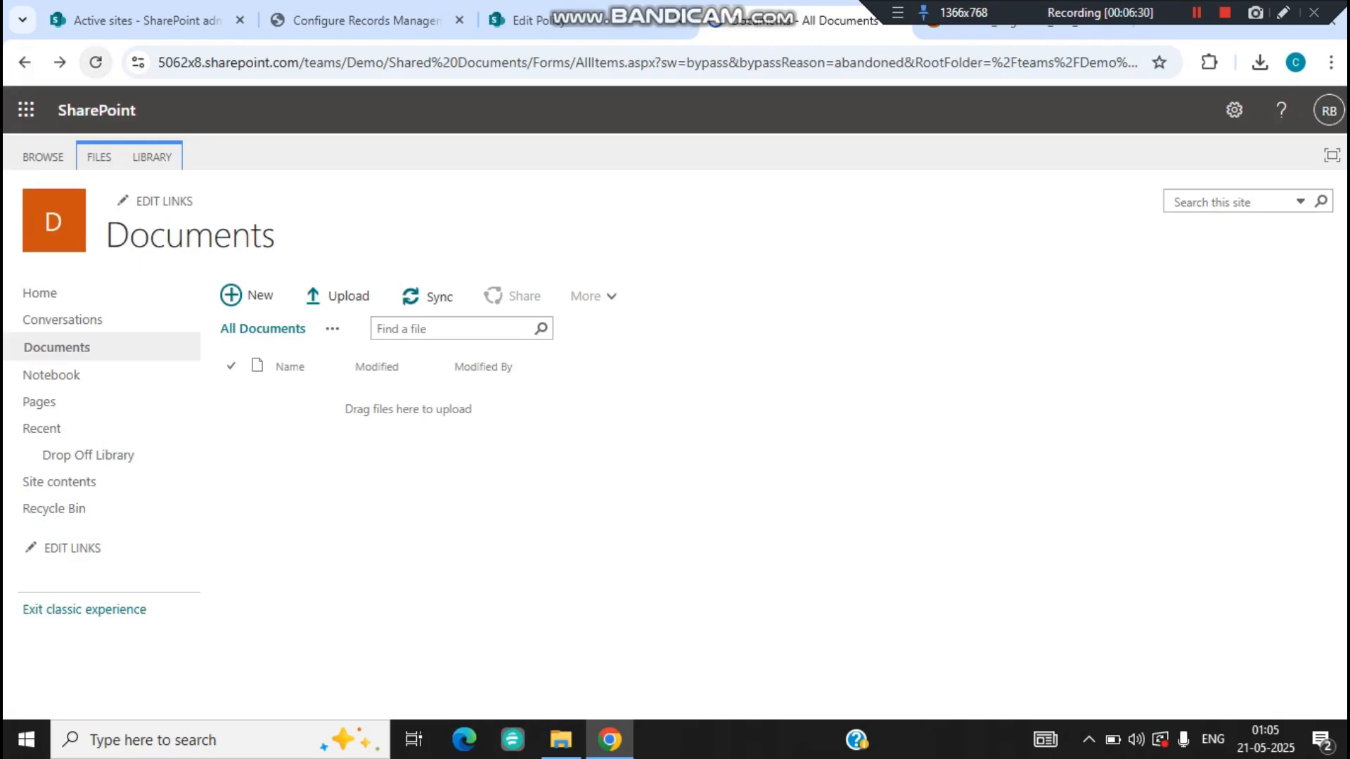
pyautogui.click(96, 63)
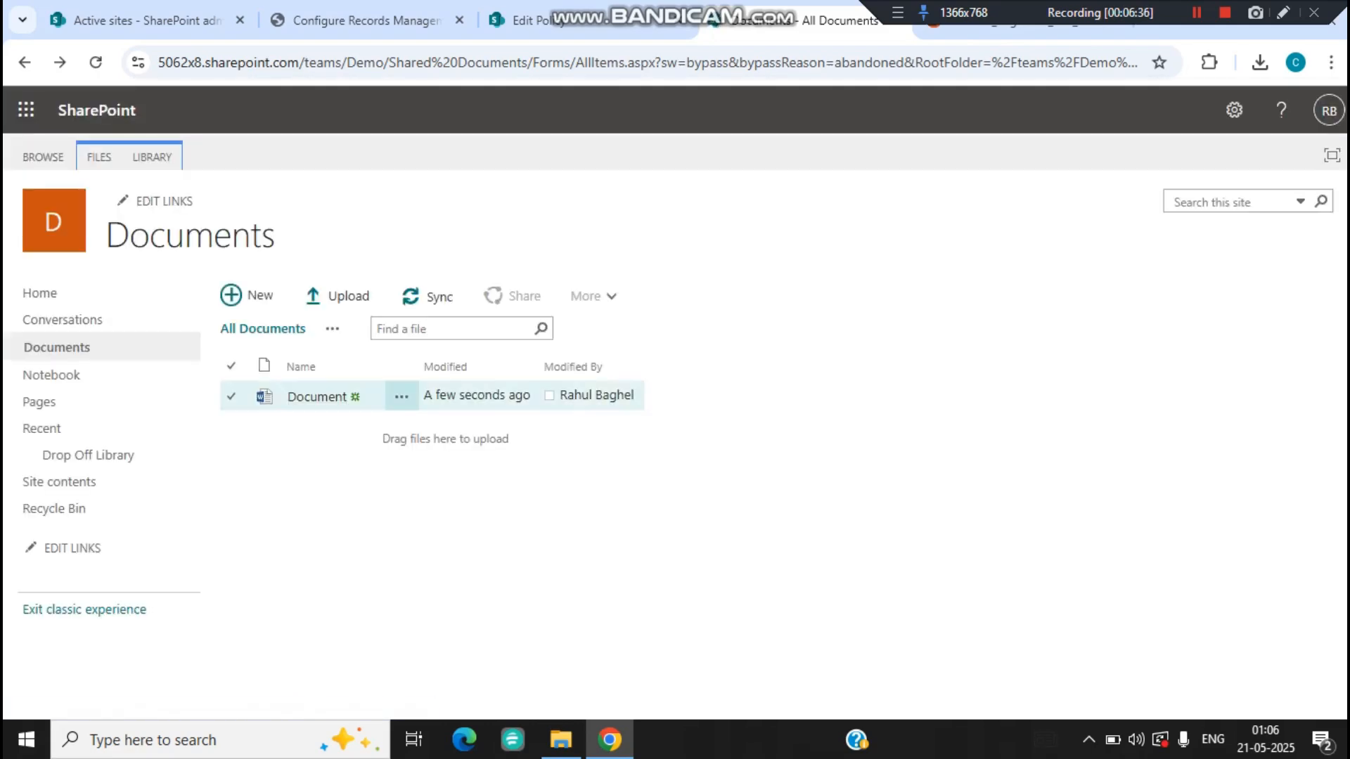
# Step: Send the Word document in the Documents library to SendToConnection and confirm moving it with a link left behind
pyautogui.click(231, 397)
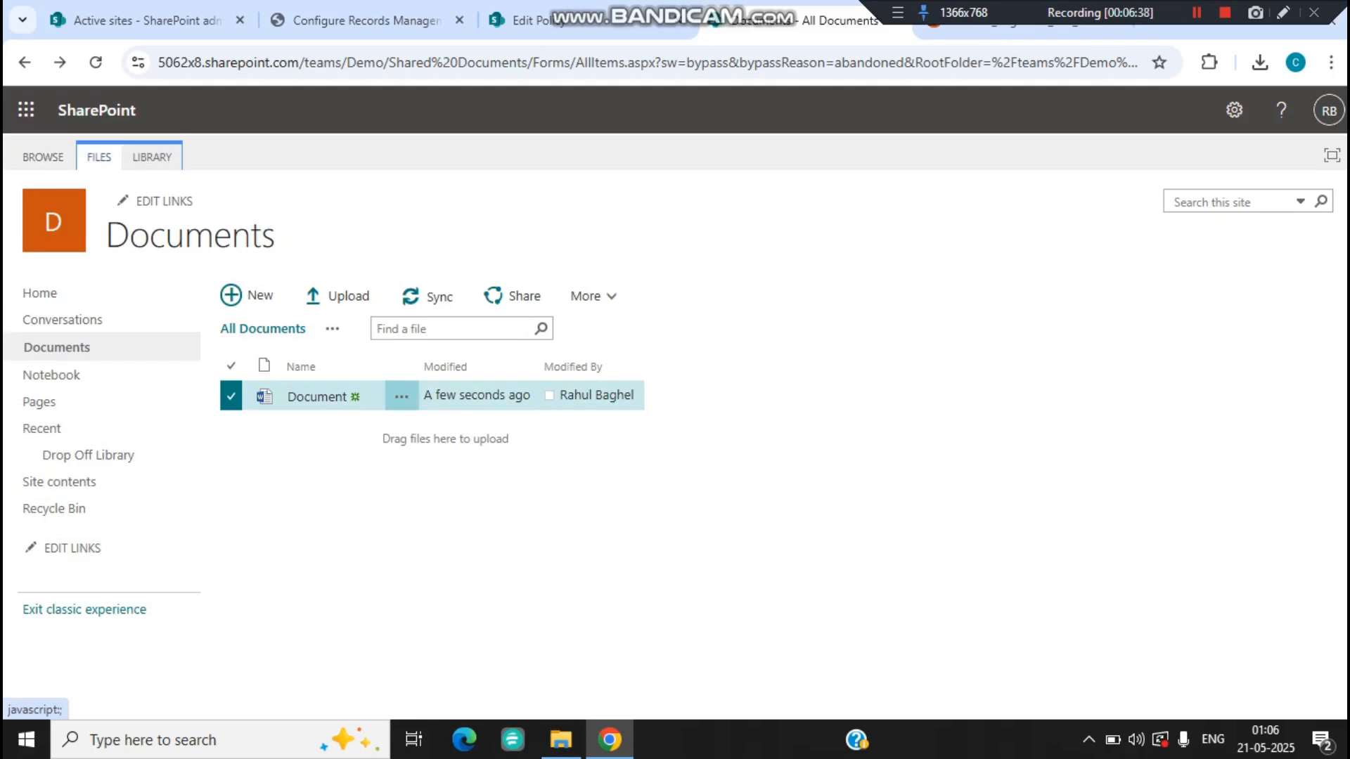
pyautogui.click(99, 157)
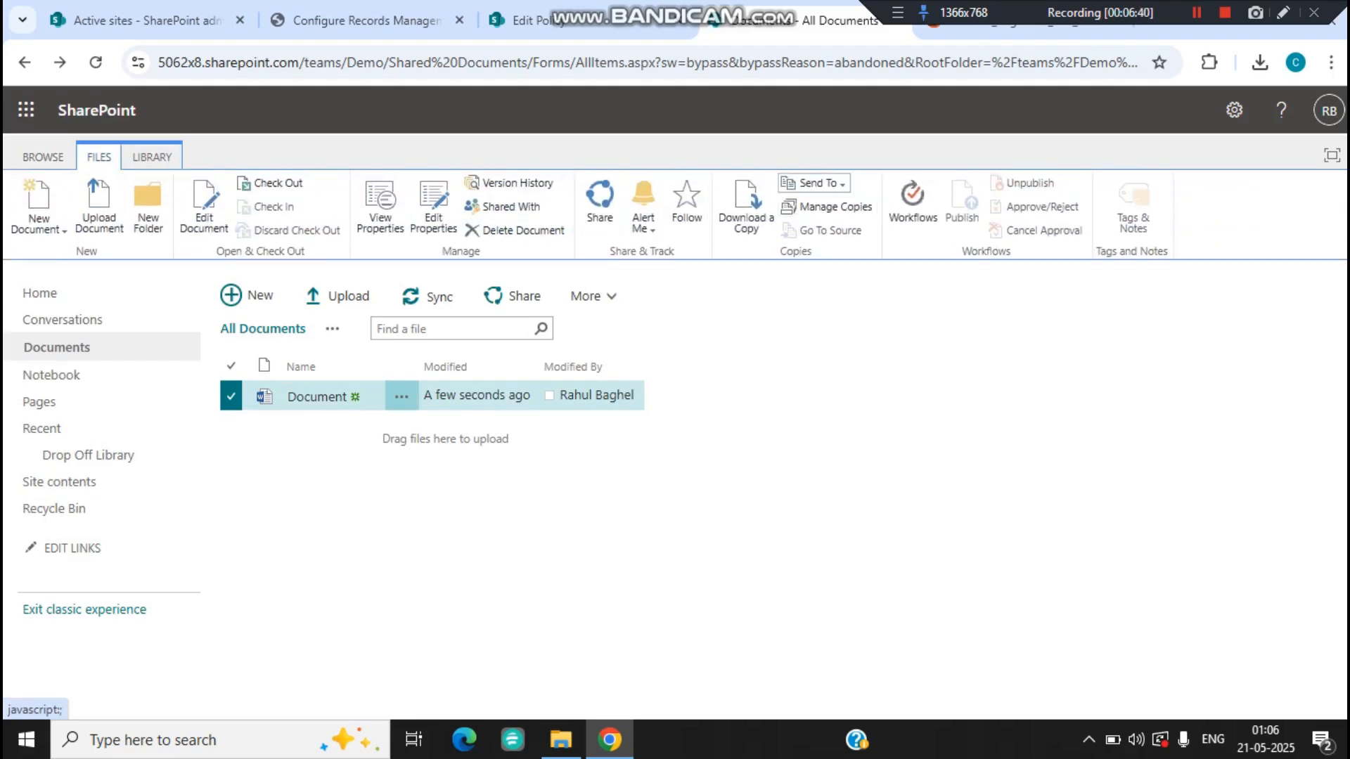
pyautogui.click(815, 183)
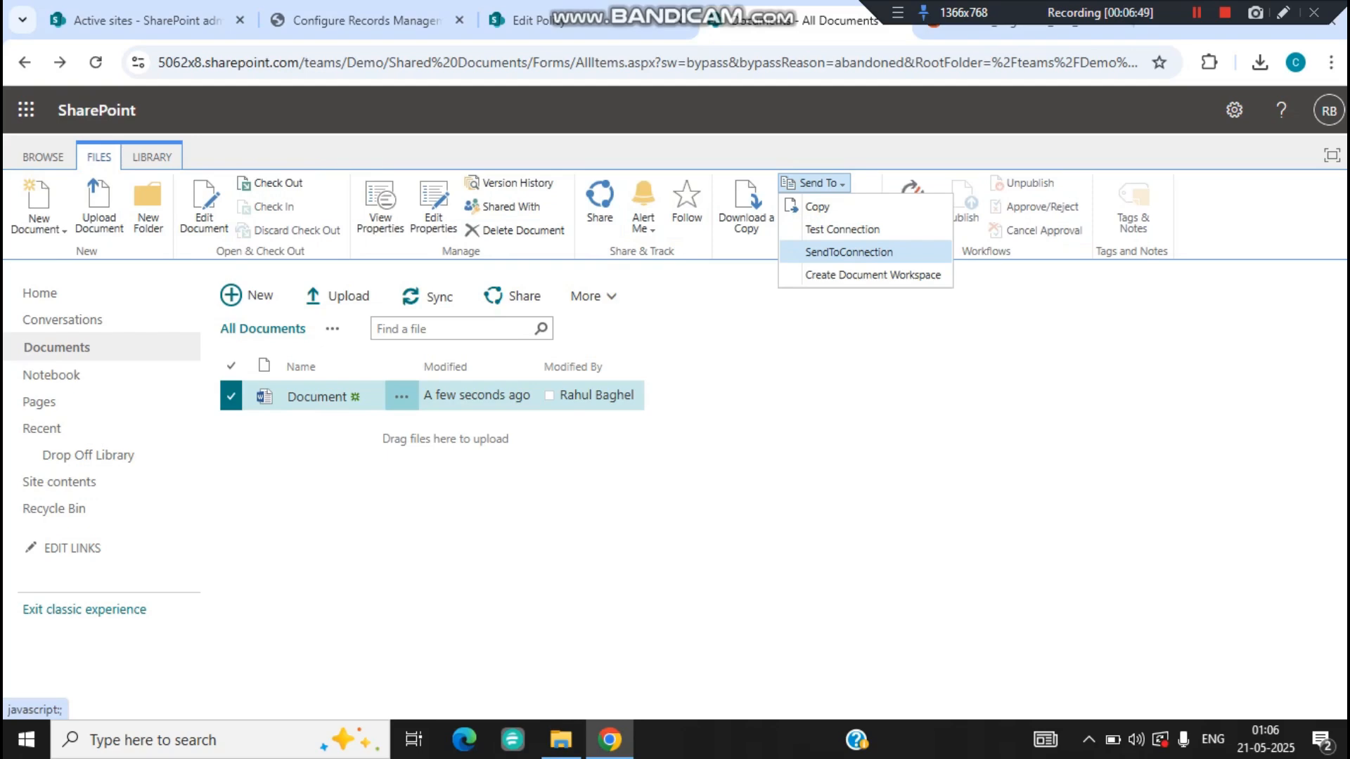
pyautogui.click(849, 252)
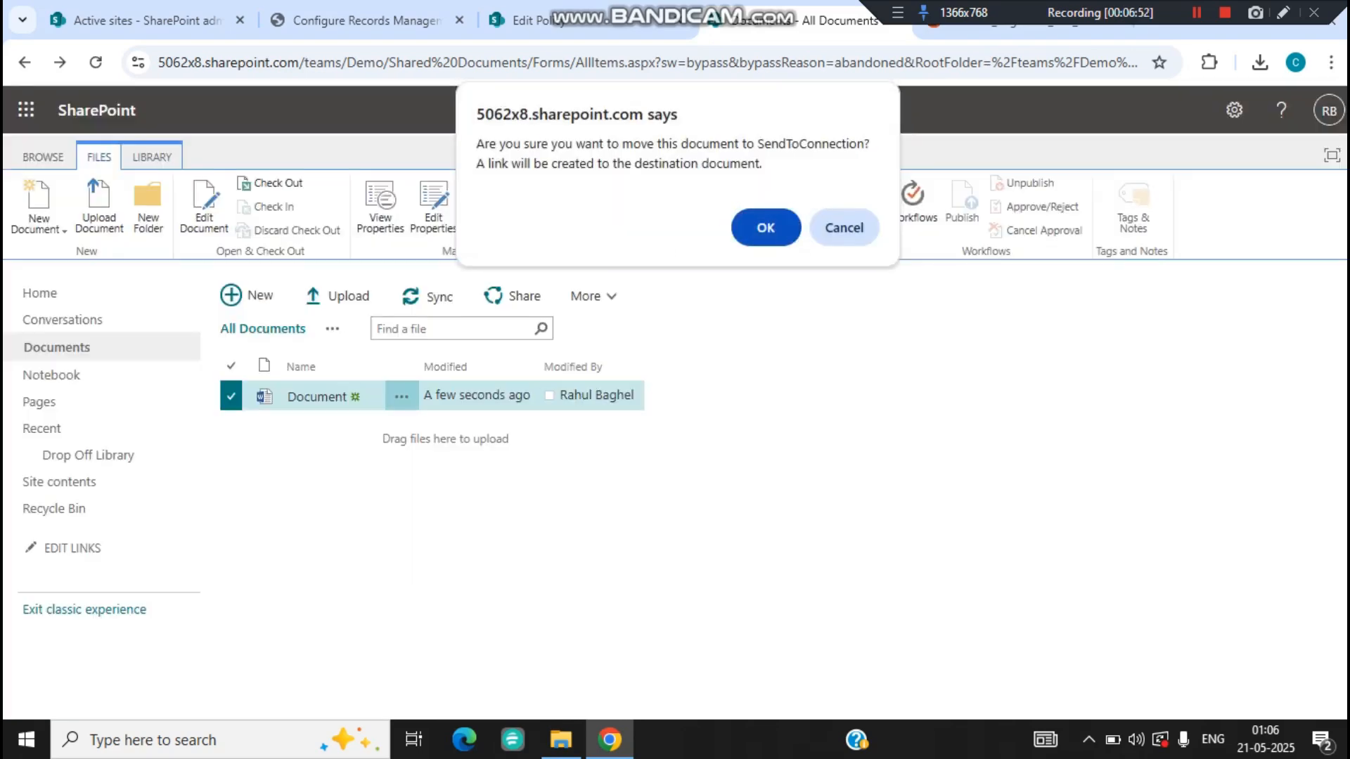
pyautogui.press('Return')
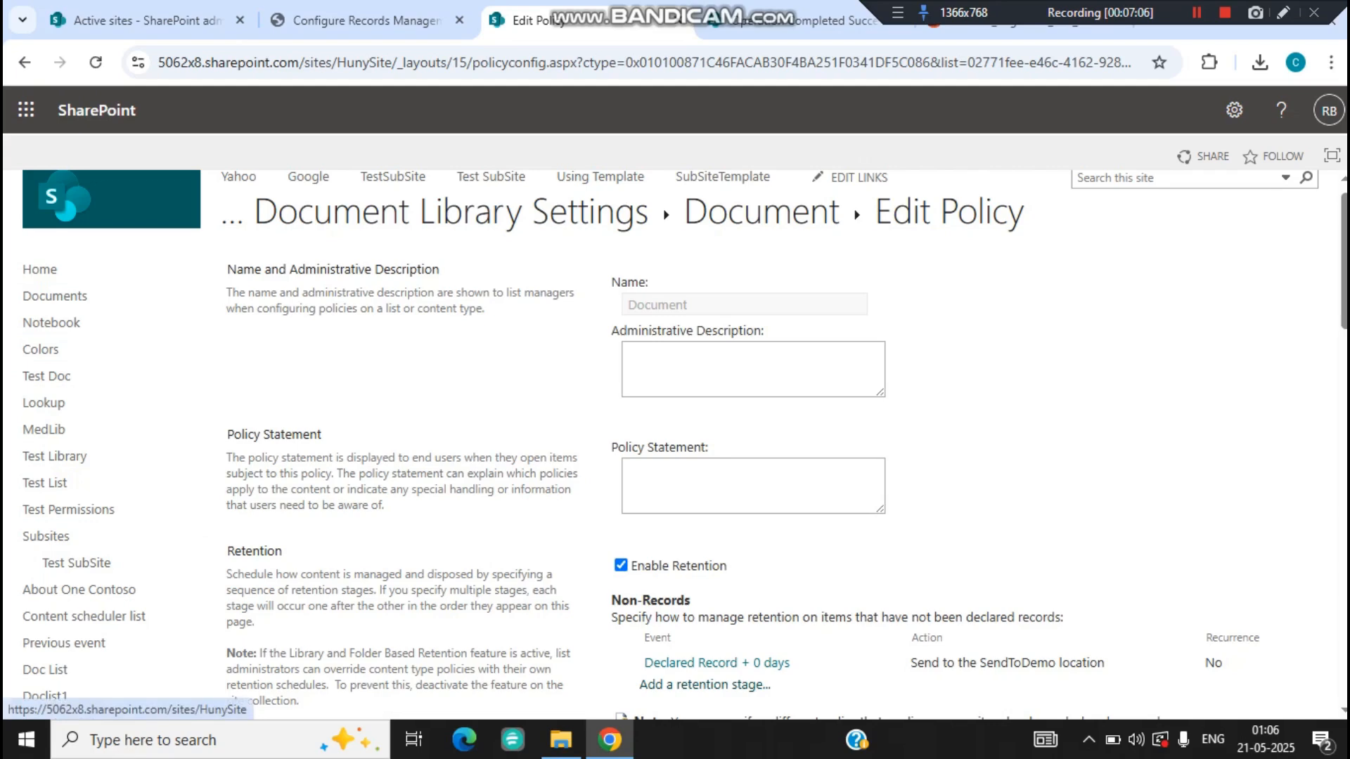
# Step: Go to HunySite, open its Drop Off Library from the site contents, and refresh the file list
pyautogui.click(83, 200)
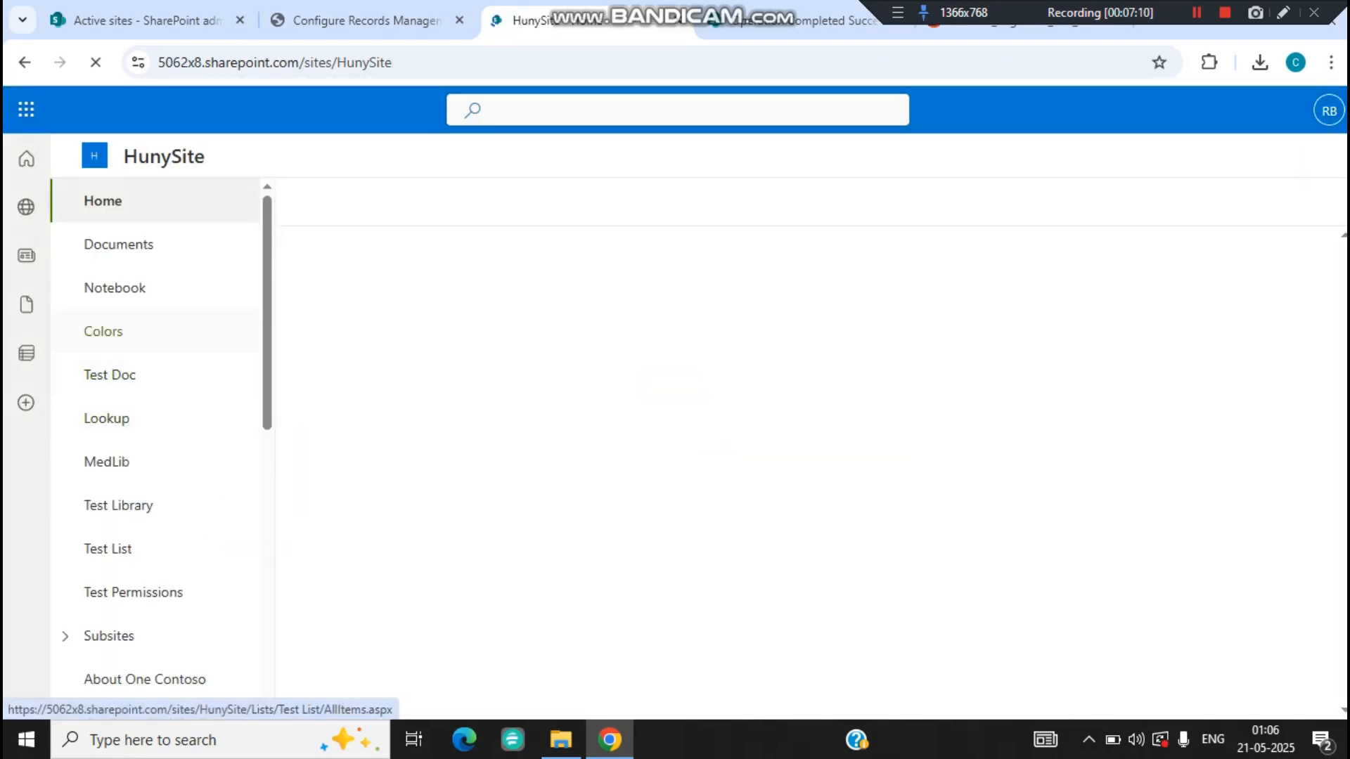
pyautogui.scroll(-3, 140, 375)
pyautogui.scroll(-3, 253, 610)
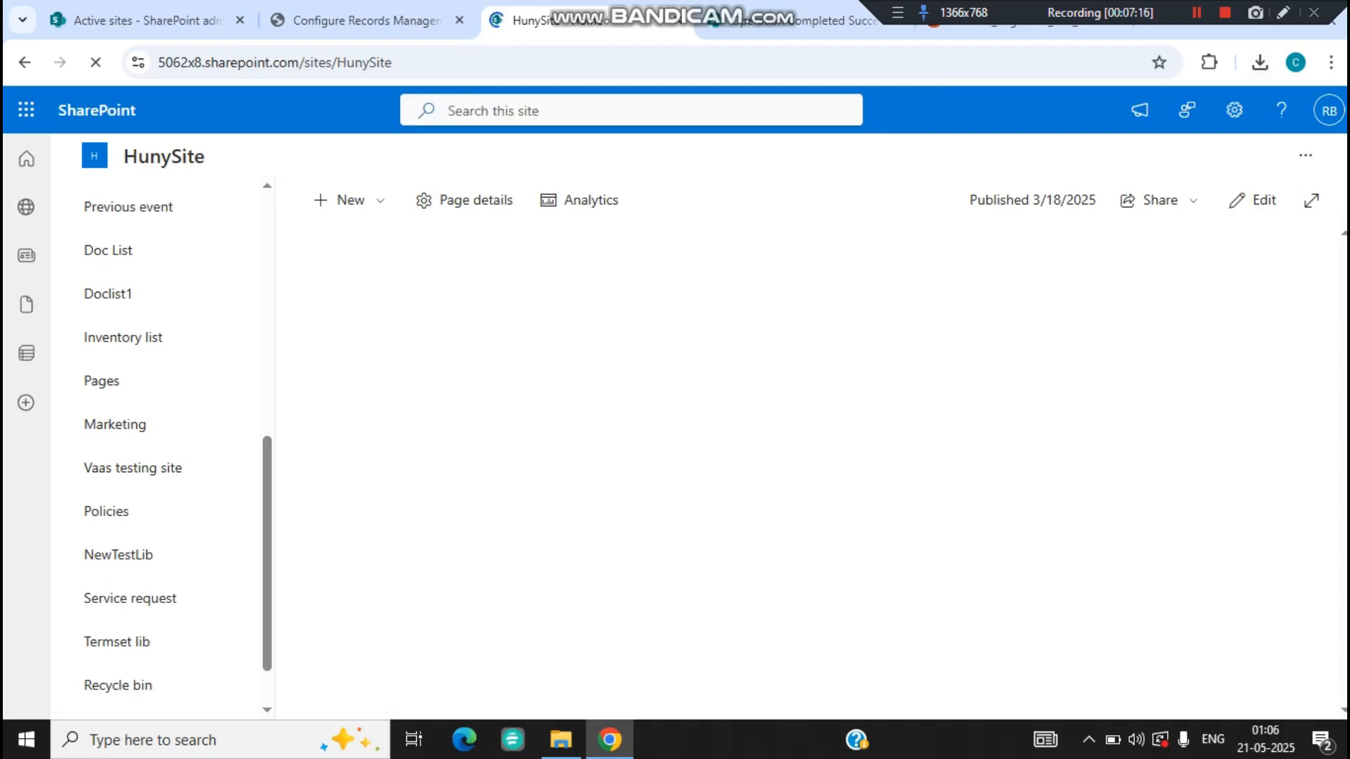
pyautogui.scroll(4, 166, 443)
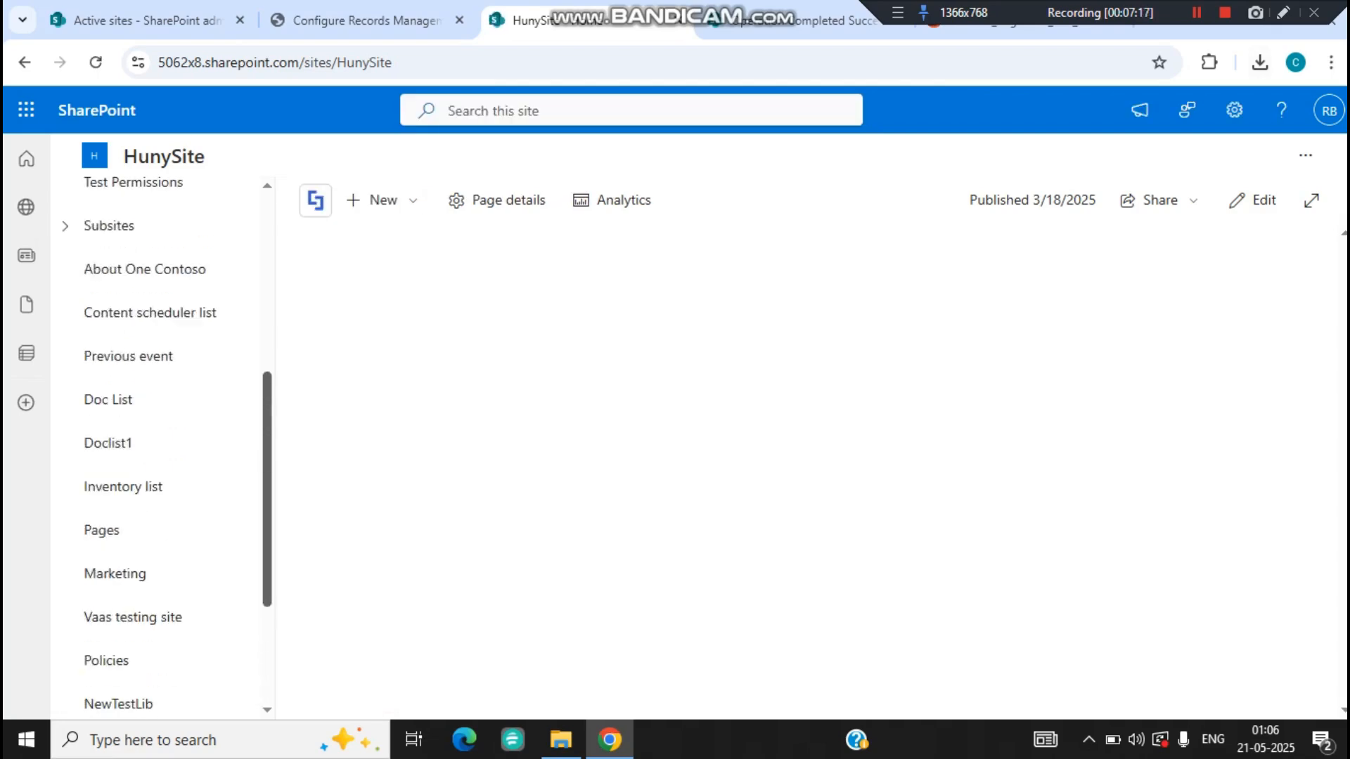
pyautogui.scroll(3, 161, 443)
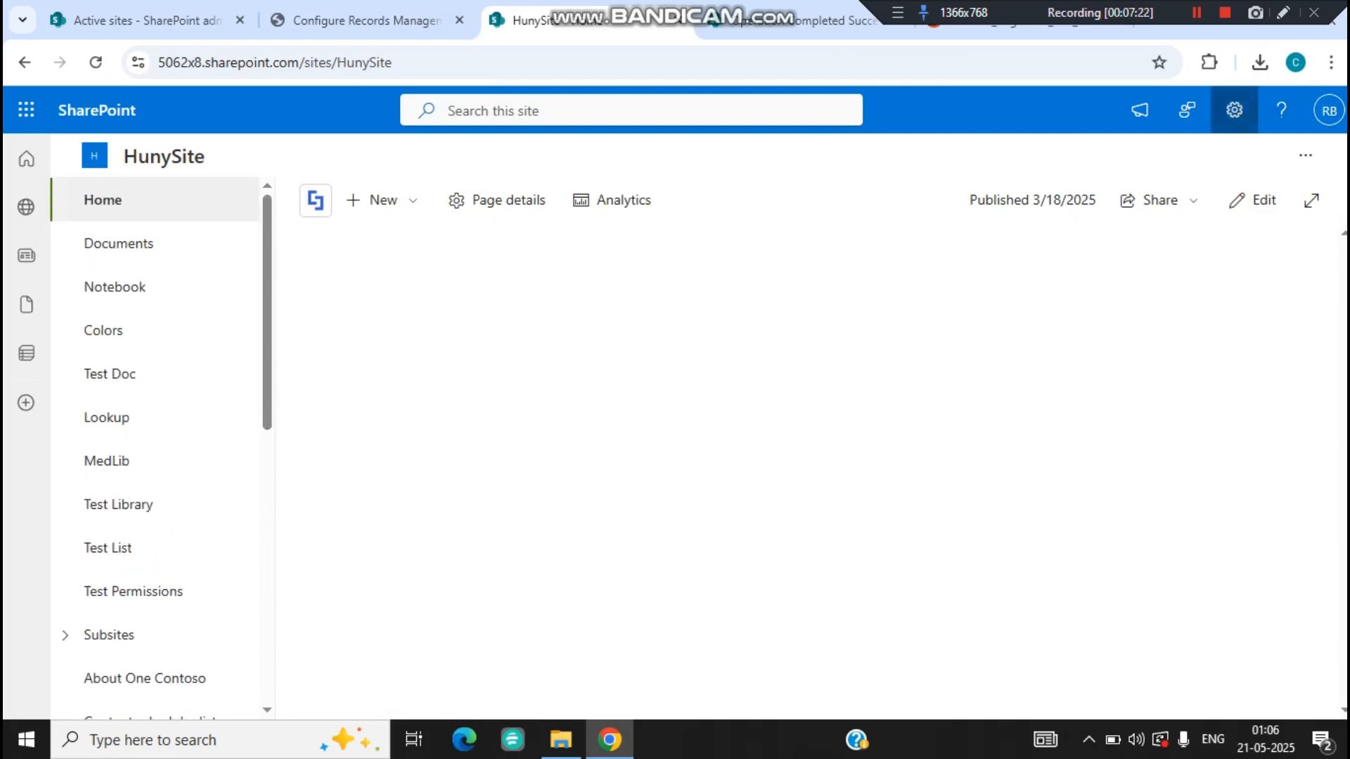
pyautogui.click(1234, 111)
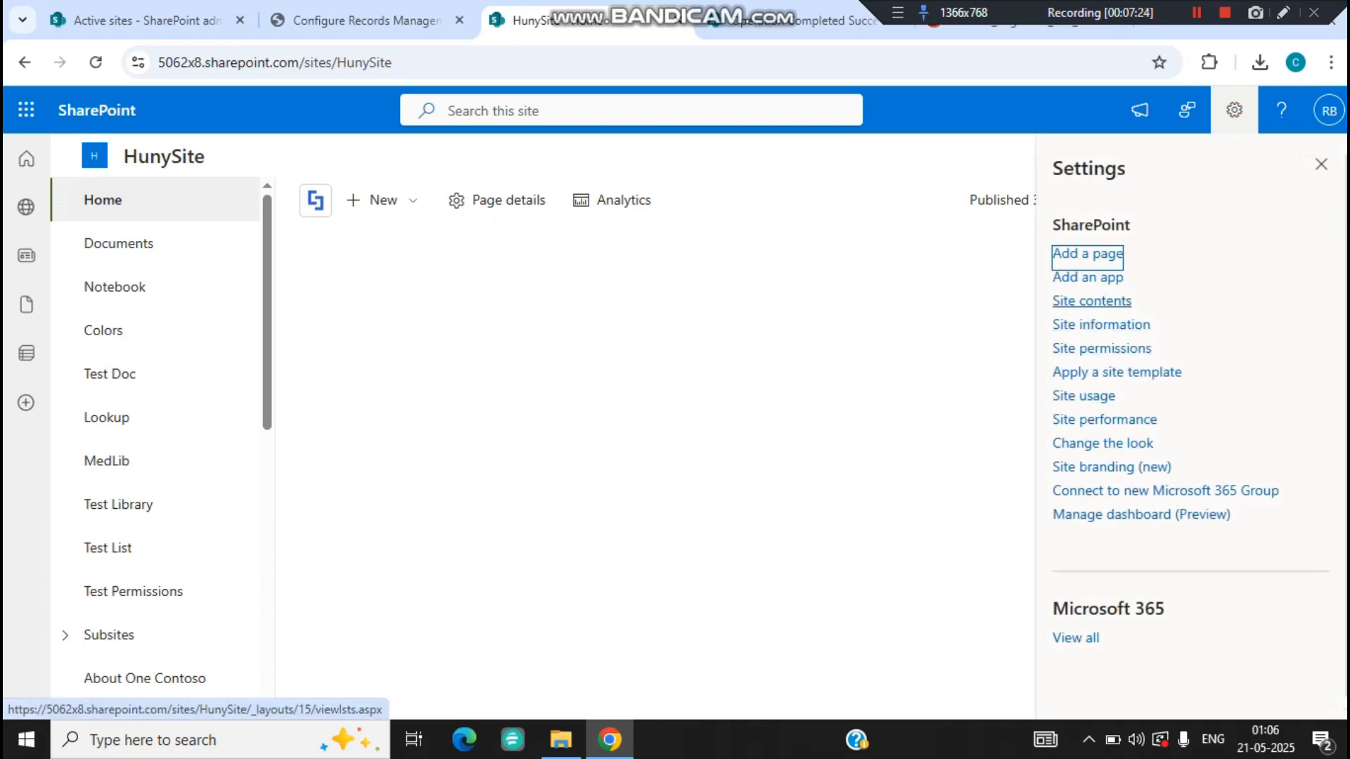
pyautogui.click(1091, 301)
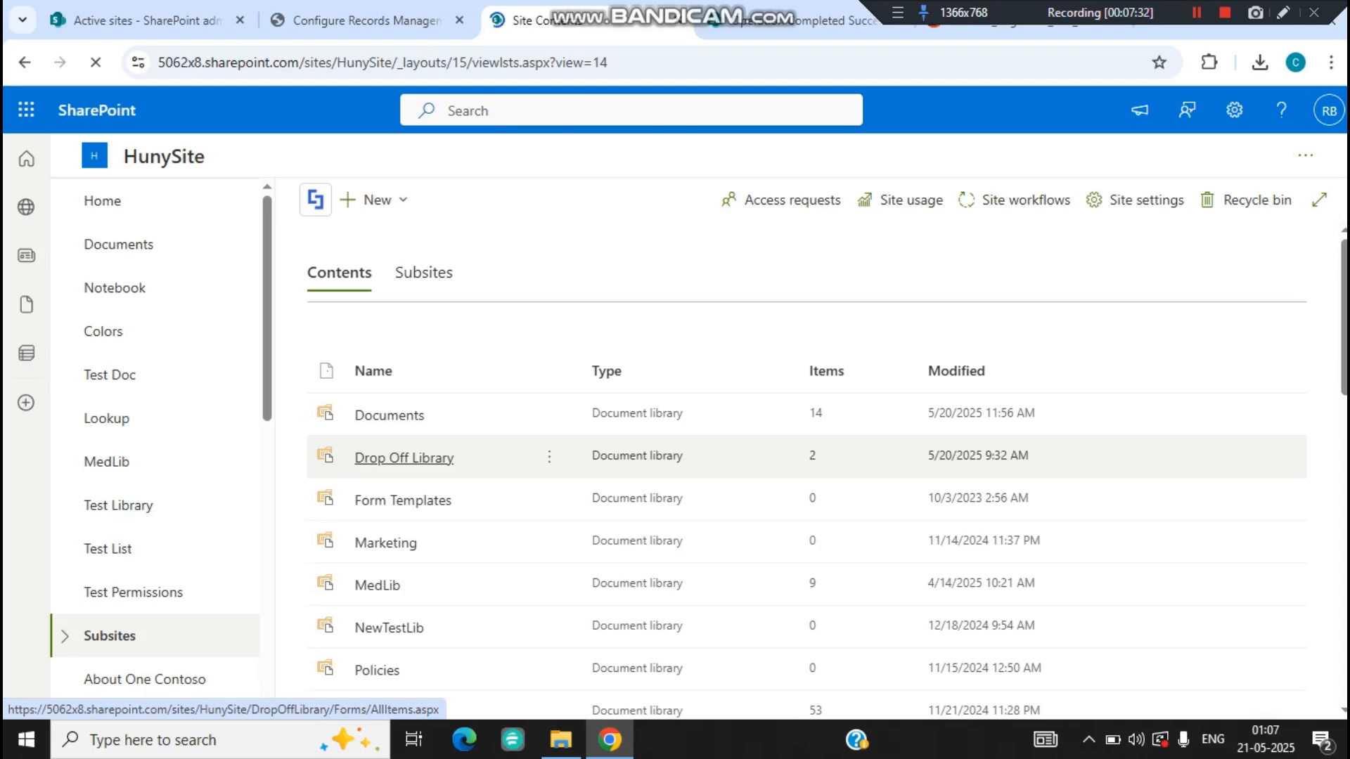
pyautogui.click(404, 457)
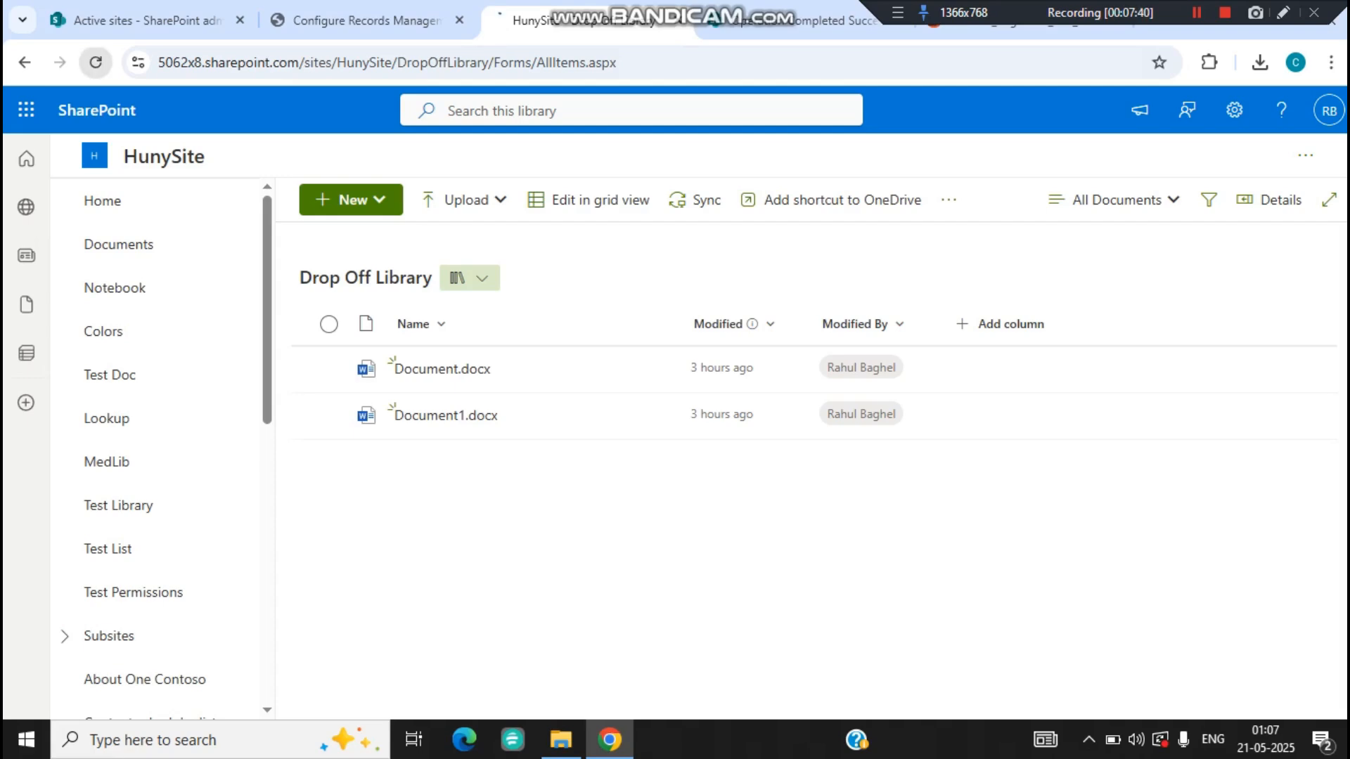
pyautogui.click(95, 62)
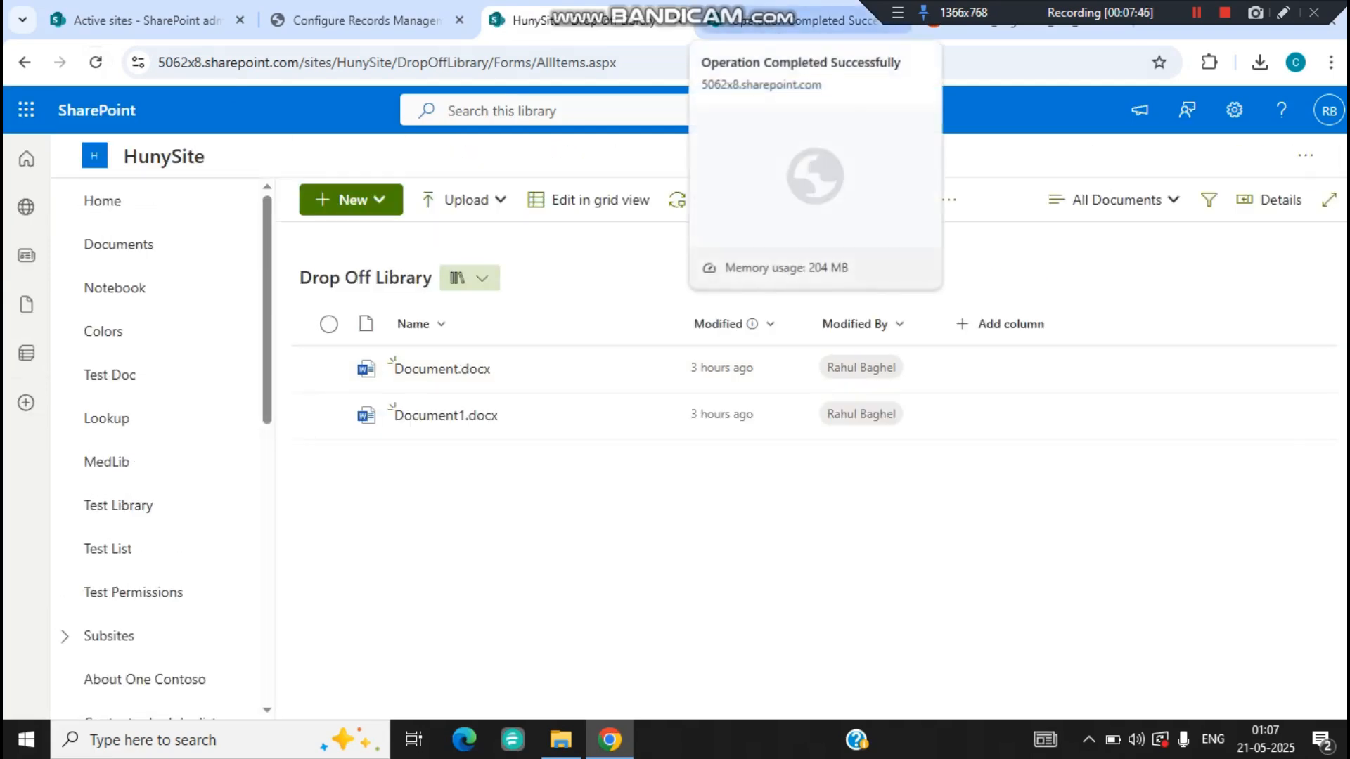
# Step: Read the send confirmation on the Demo site, dismiss it, and refresh the Documents library
pyautogui.click(808, 20)
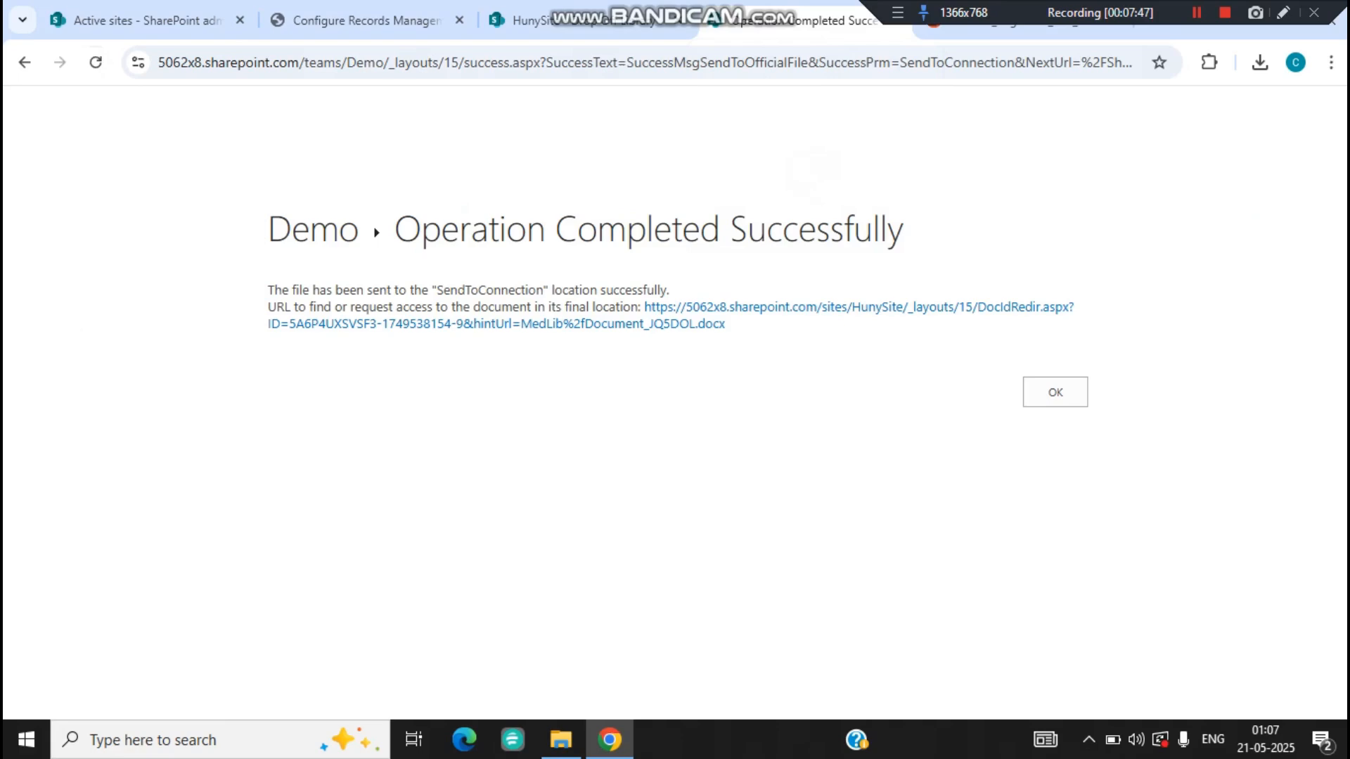
pyautogui.moveTo(268, 290); pyautogui.dragTo(529, 290)
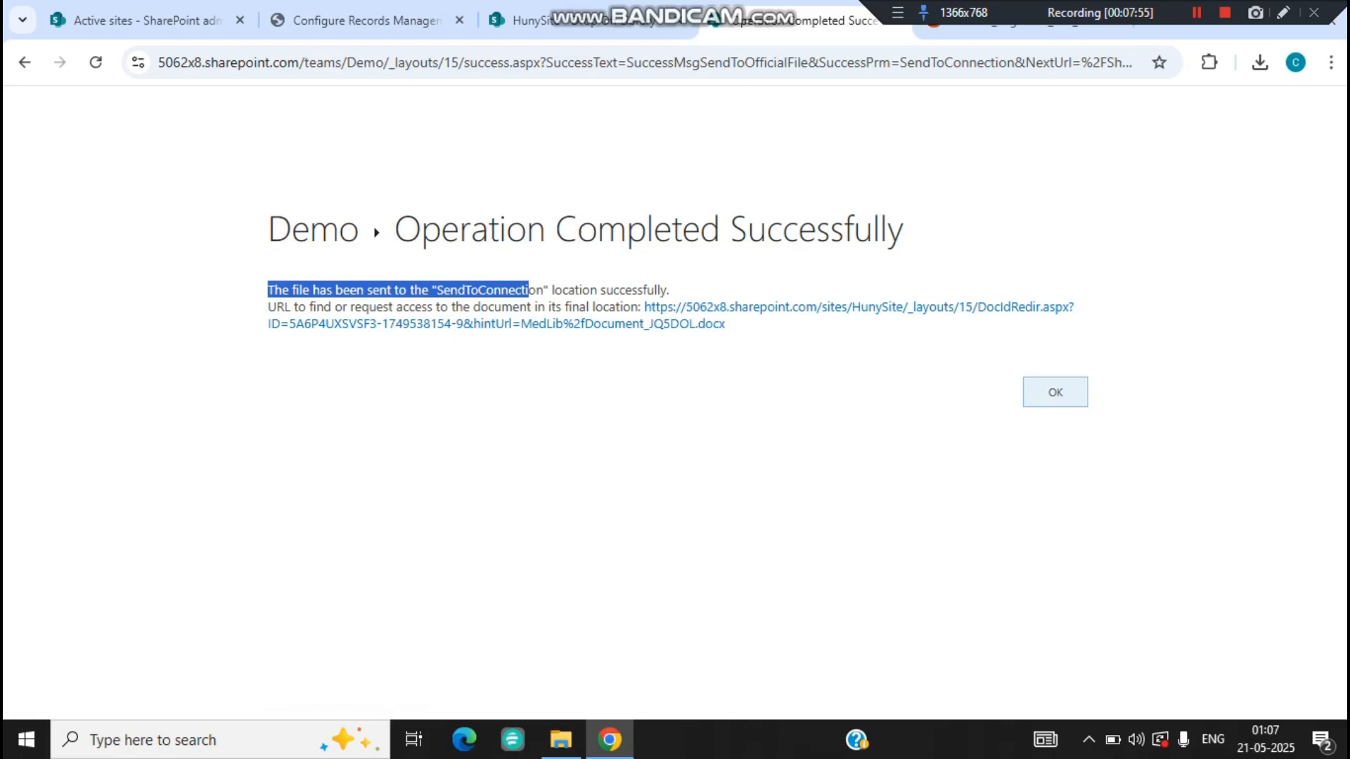
pyautogui.click(1055, 391)
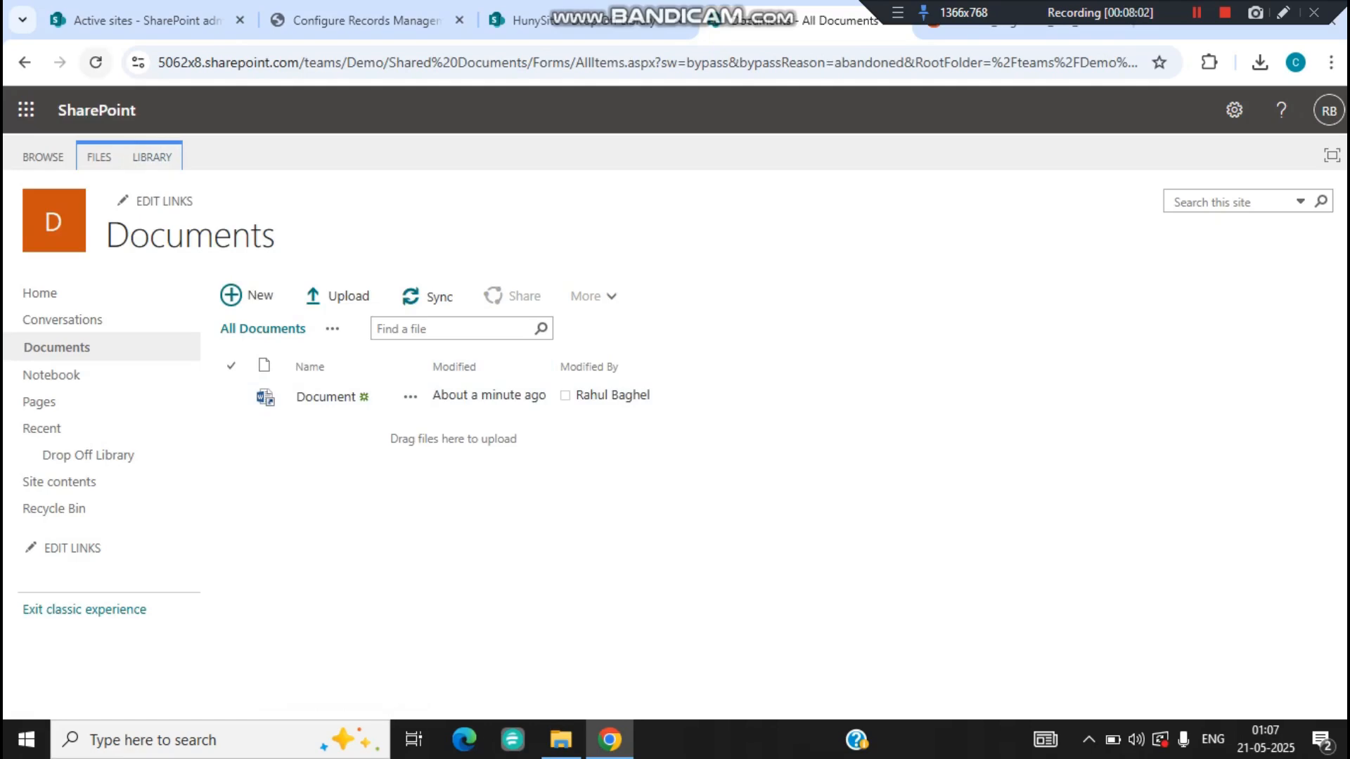
pyautogui.click(95, 62)
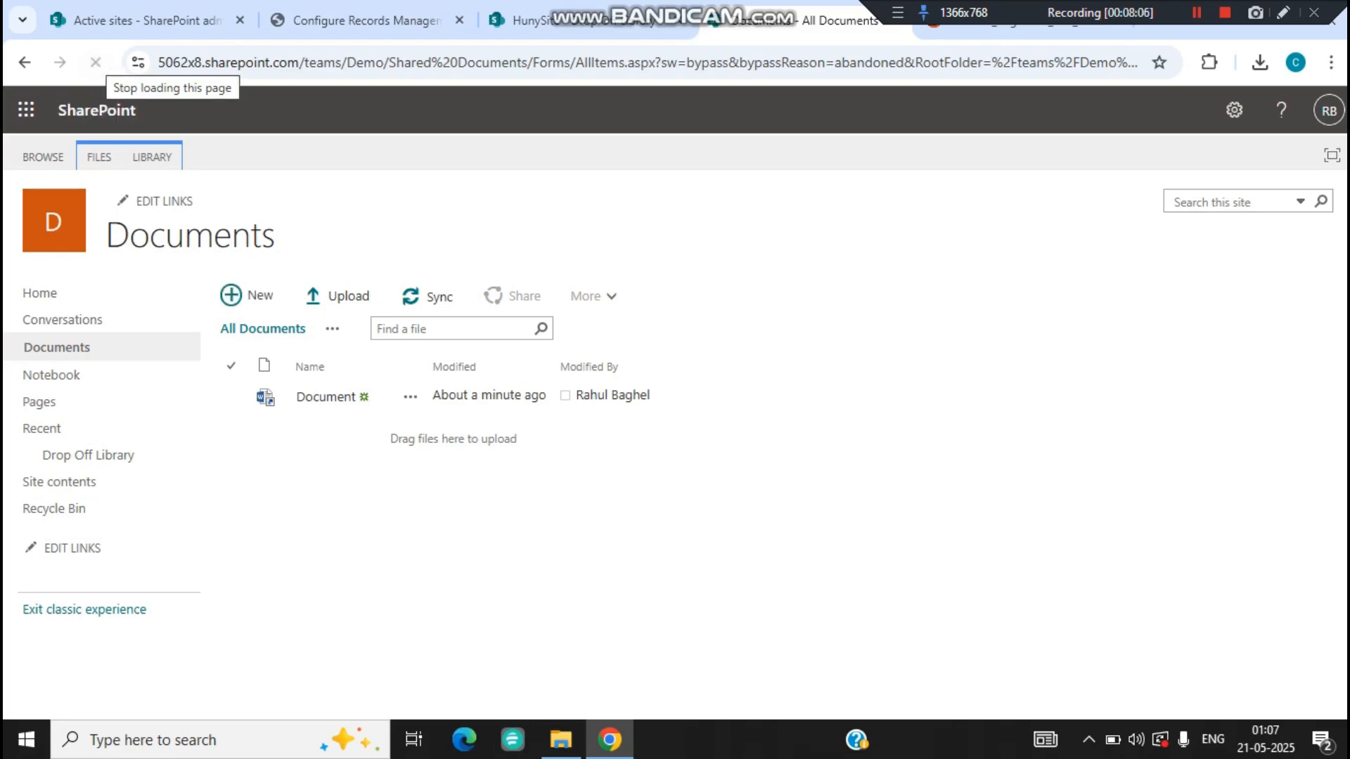
# Step: Recheck HunySite's Drop Off Library with a refresh, and return to the Demo site's Documents library
pyautogui.click(534, 20)
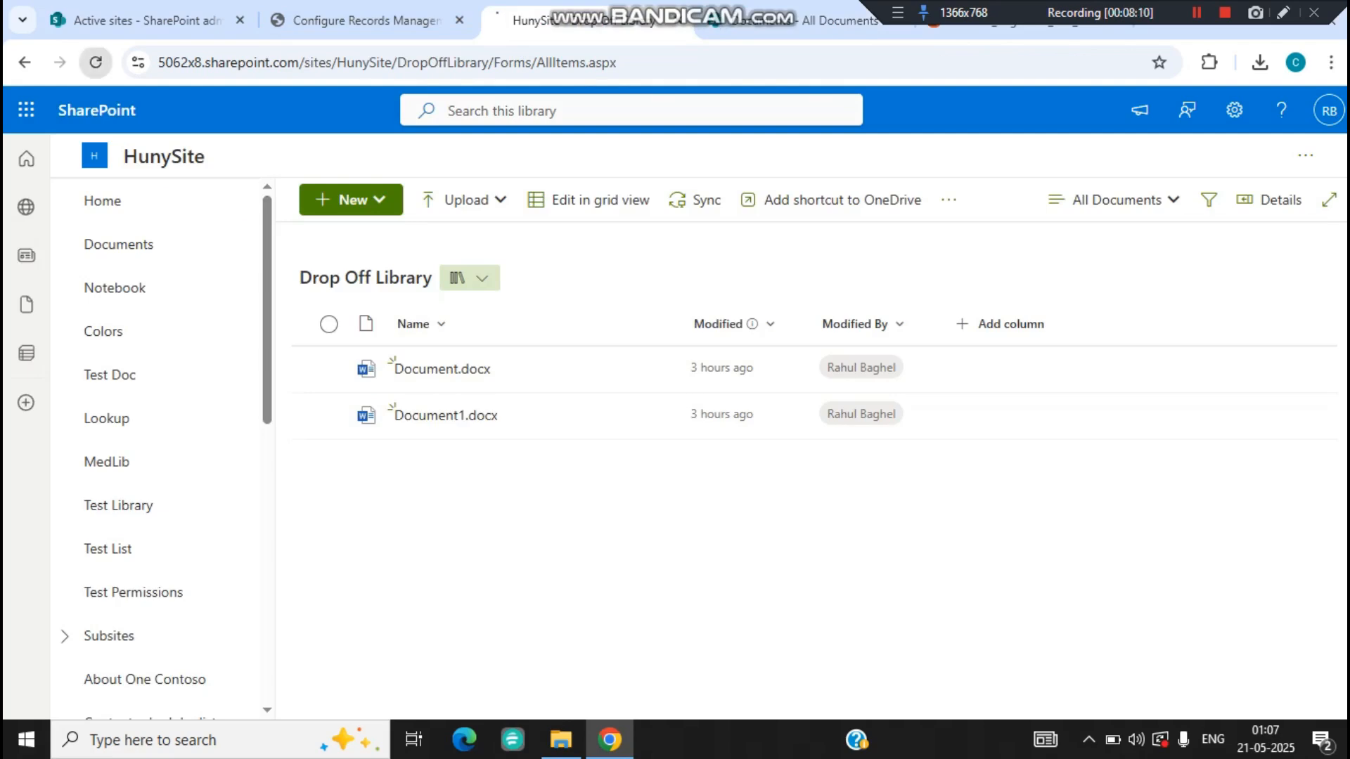
pyautogui.click(96, 61)
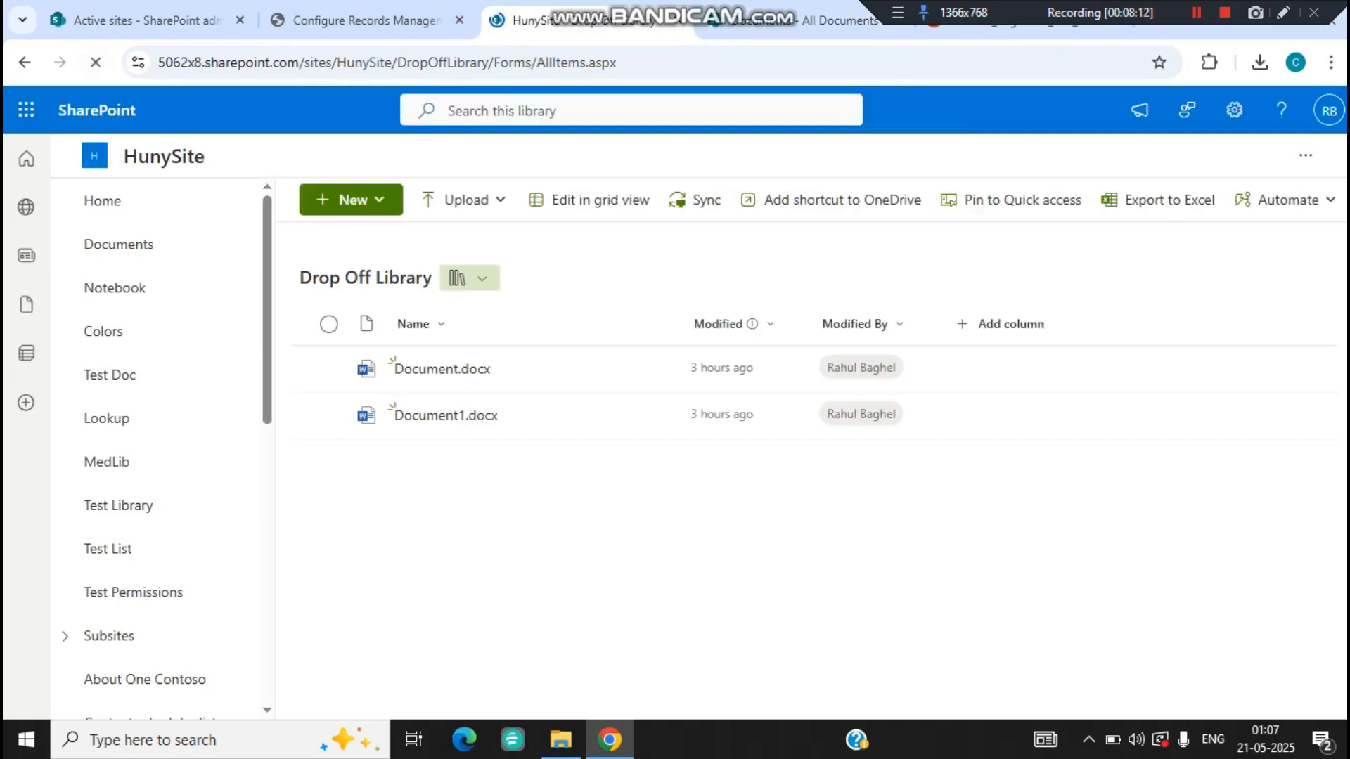
pyautogui.click(807, 21)
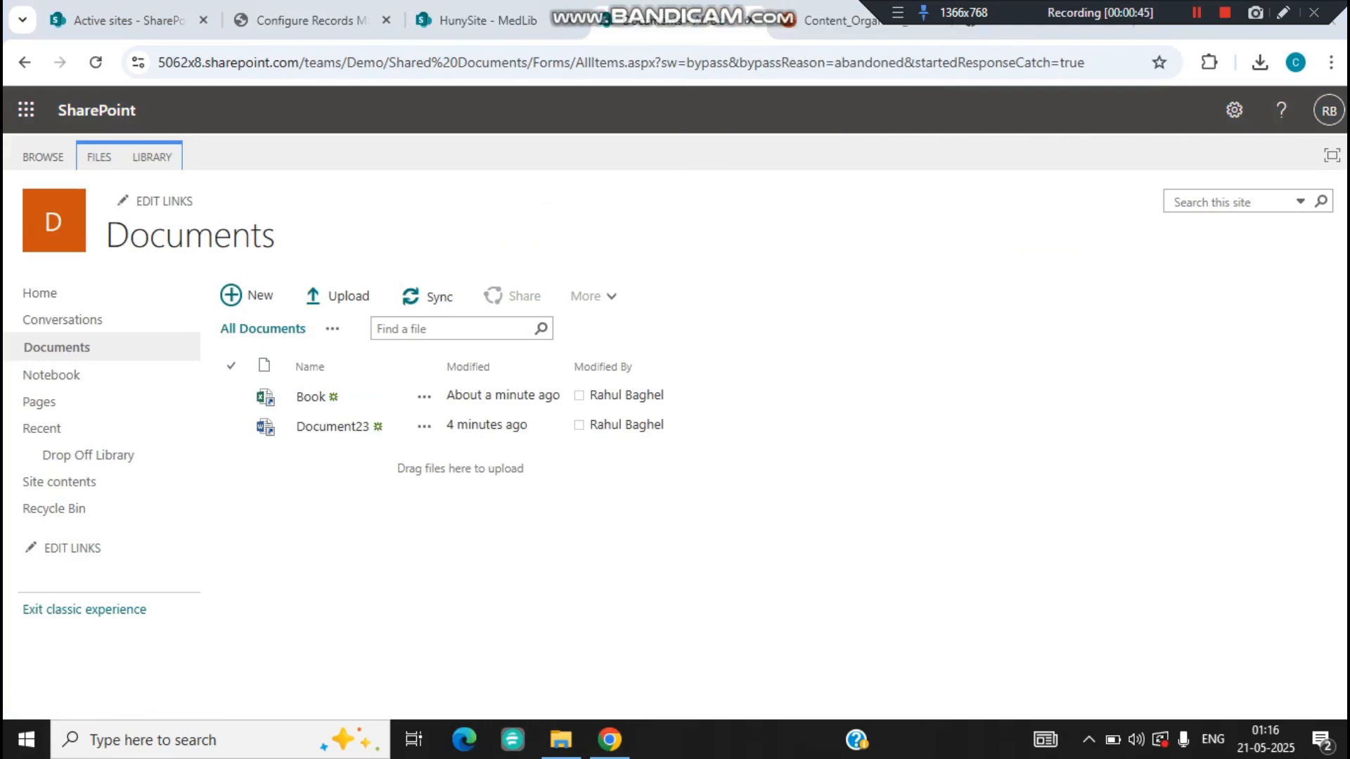
# Step: Switch to HunySite's MedLib library and look over its contents and the site navigation
pyautogui.click(488, 21)
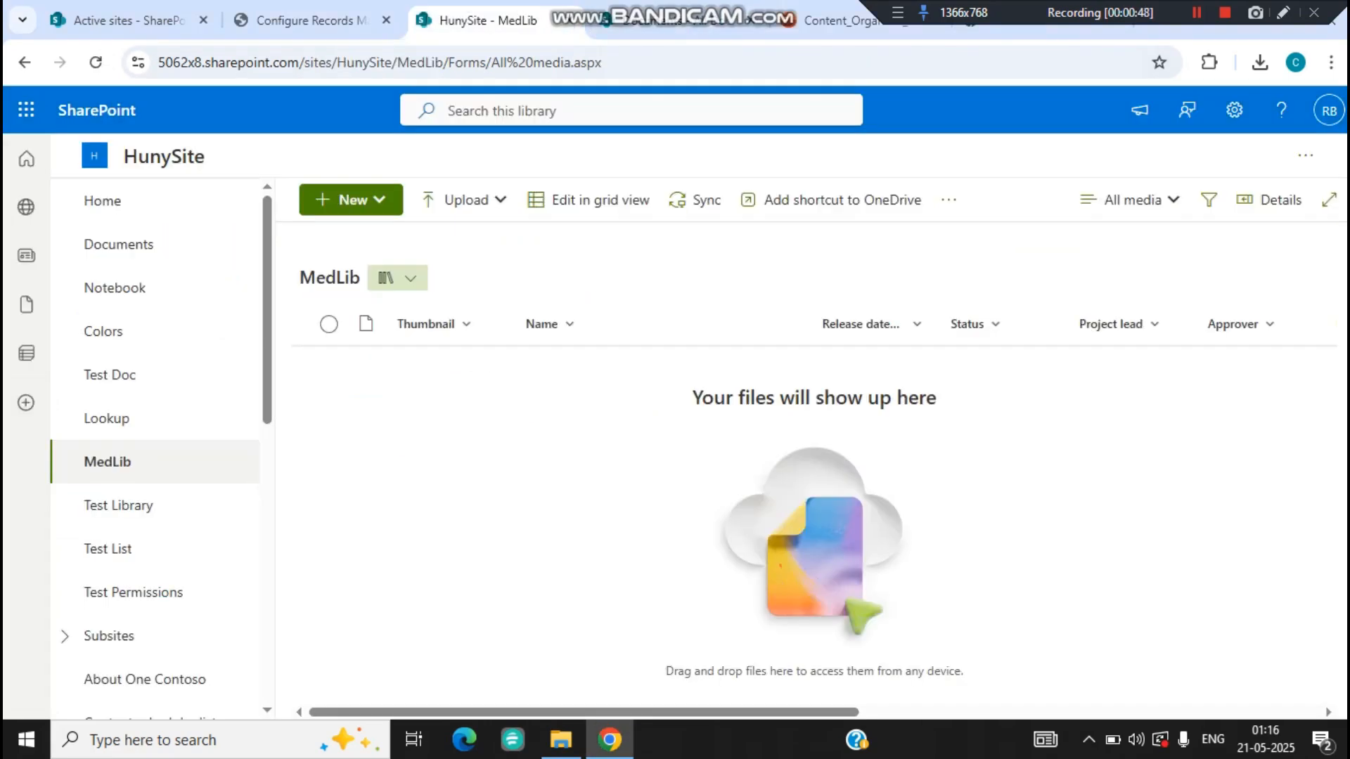
pyautogui.scroll(-1, 155, 449)
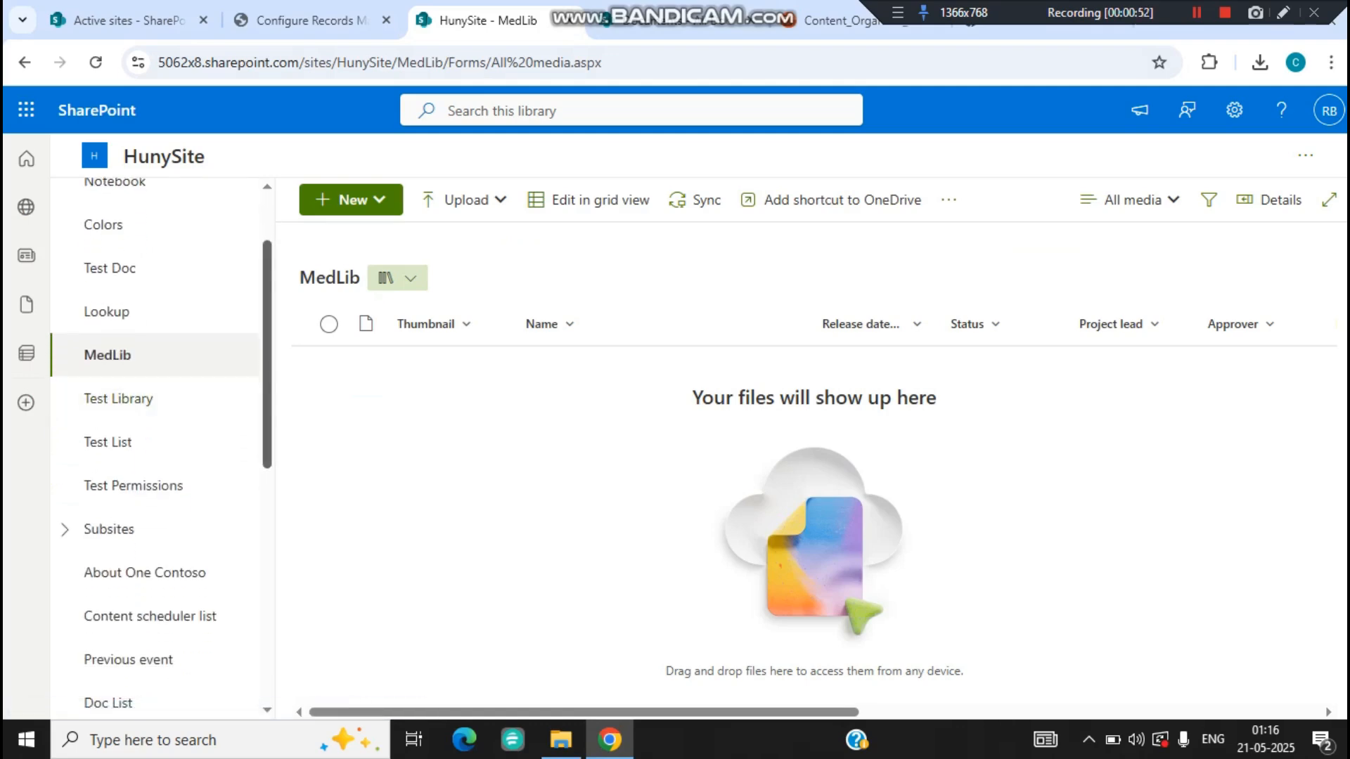
pyautogui.scroll(-1, 141, 421)
pyautogui.scroll(2, 155, 450)
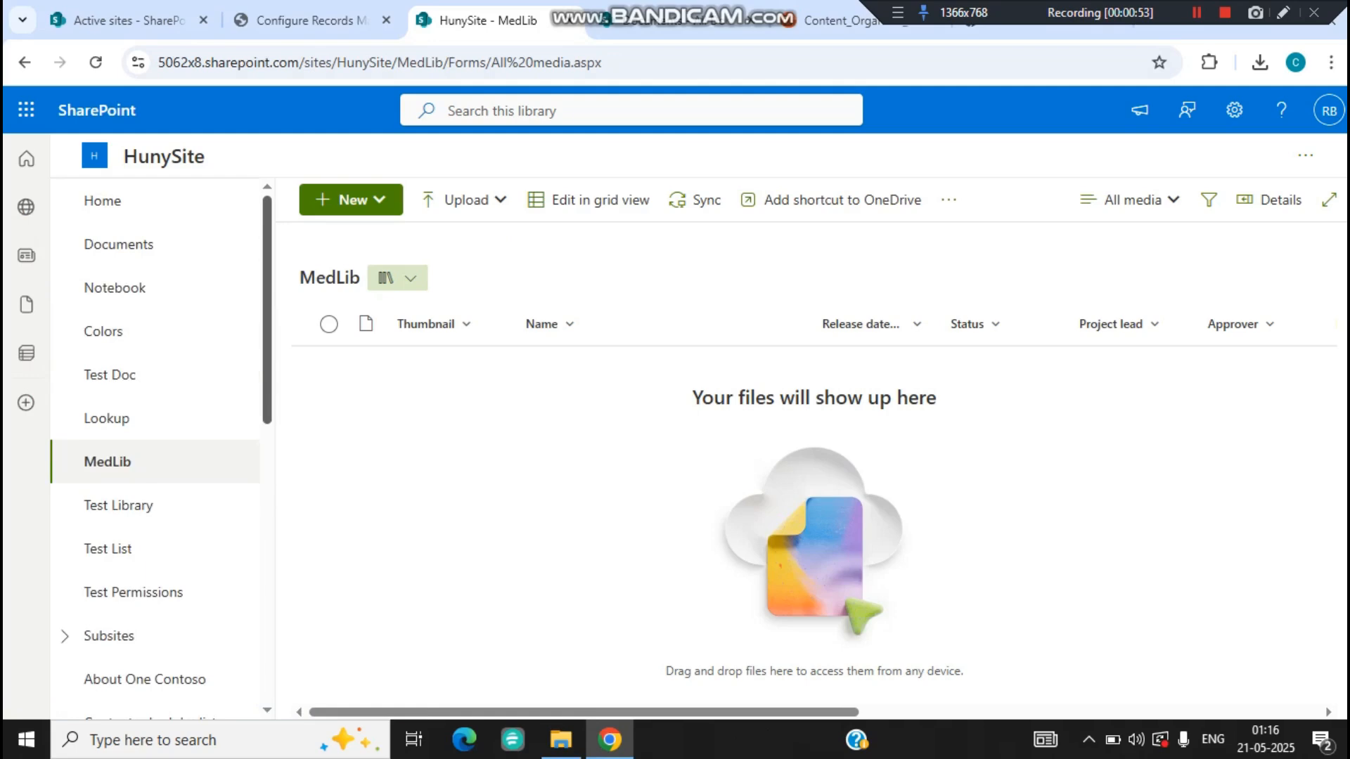
# Step: Open HunySite's complete site settings through its site information
pyautogui.click(1233, 109)
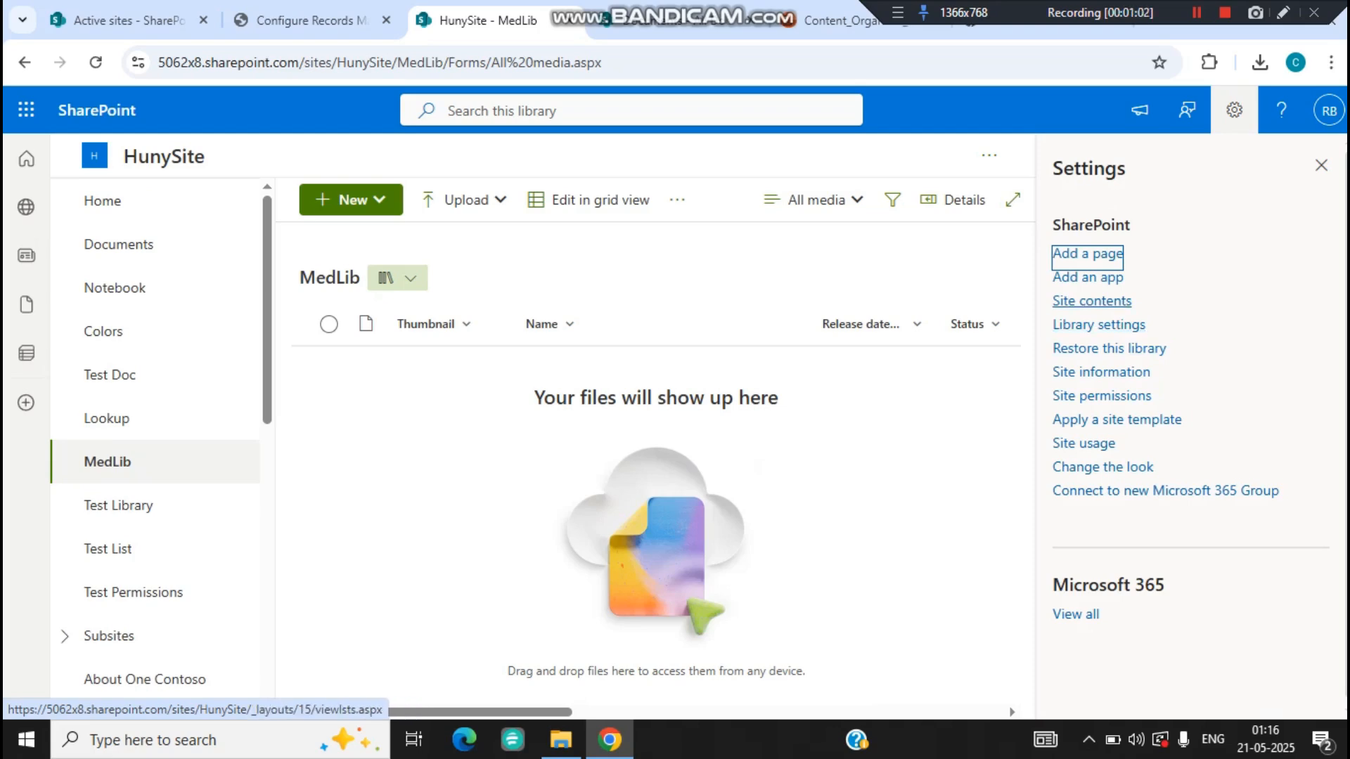
pyautogui.doubleClick(329, 277)
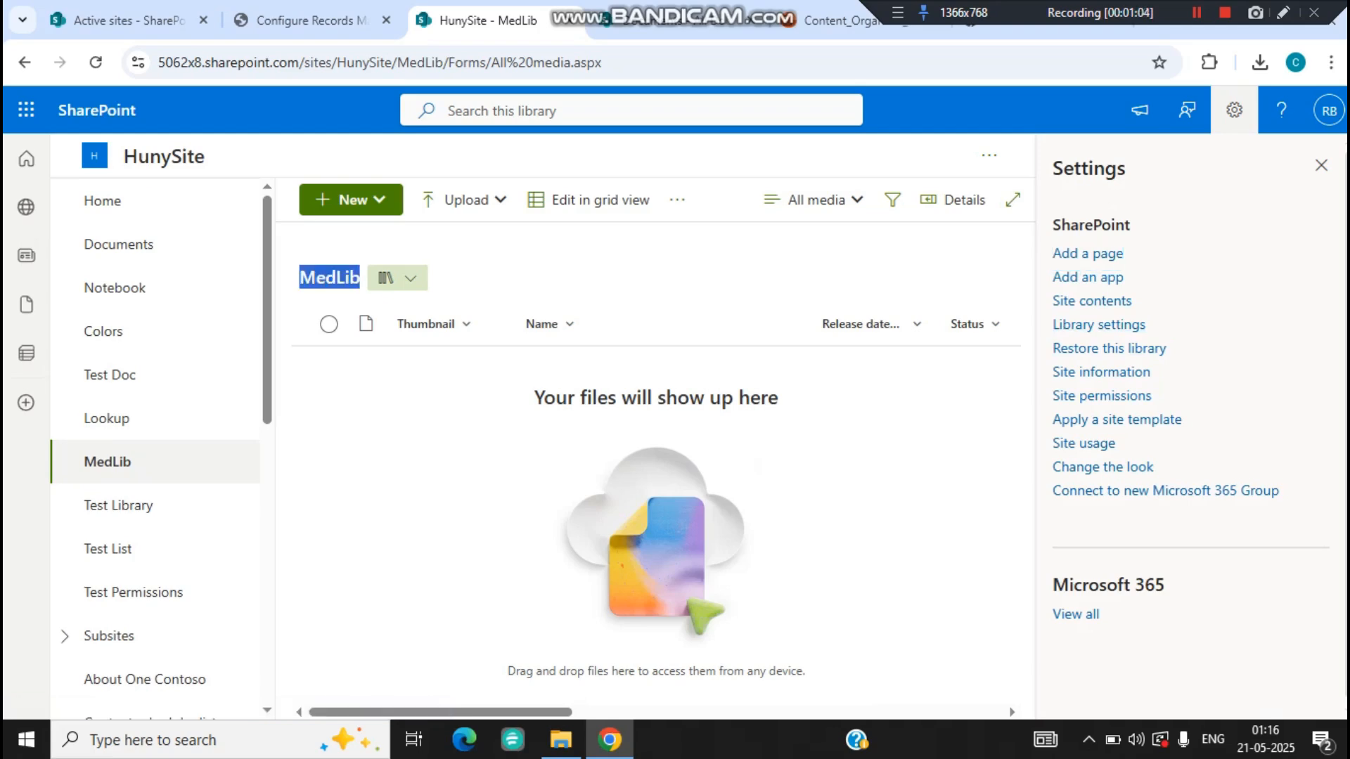
pyautogui.click(329, 277)
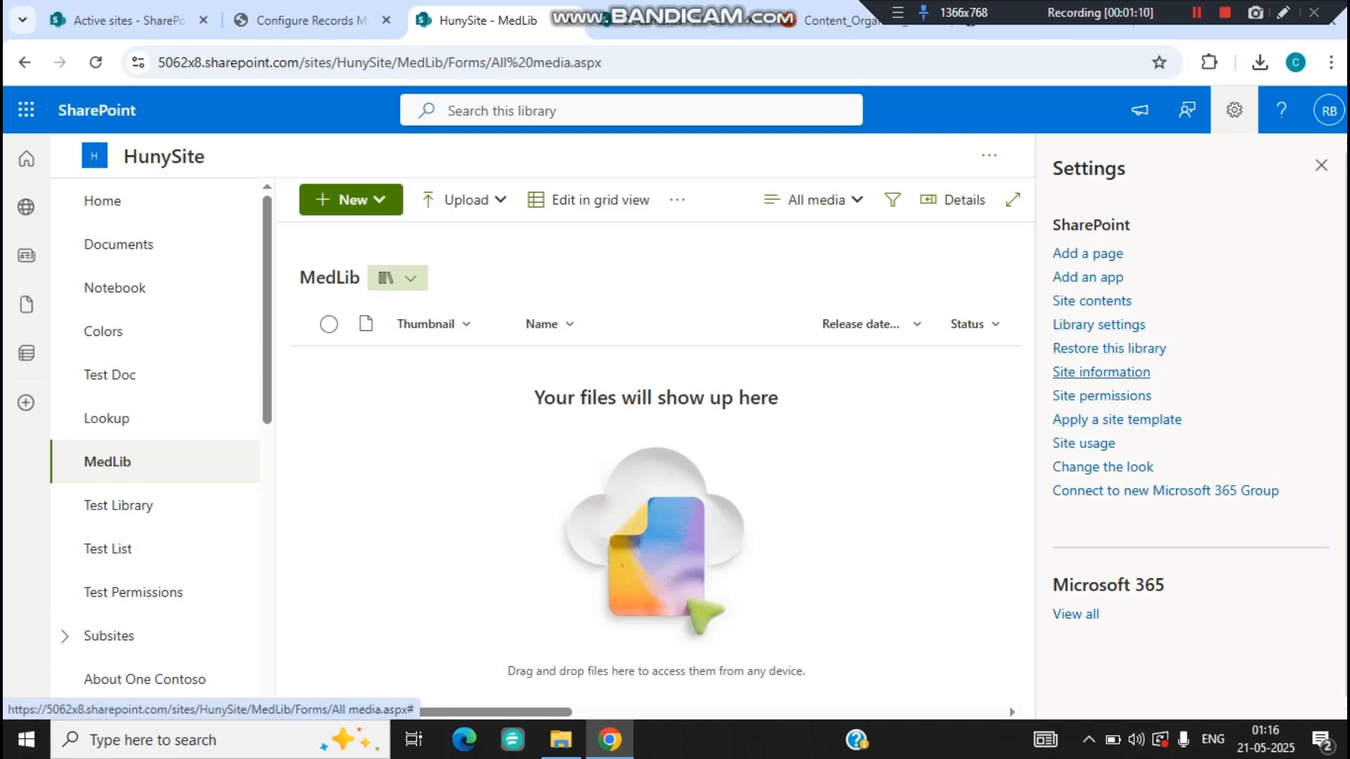
pyautogui.click(1101, 396)
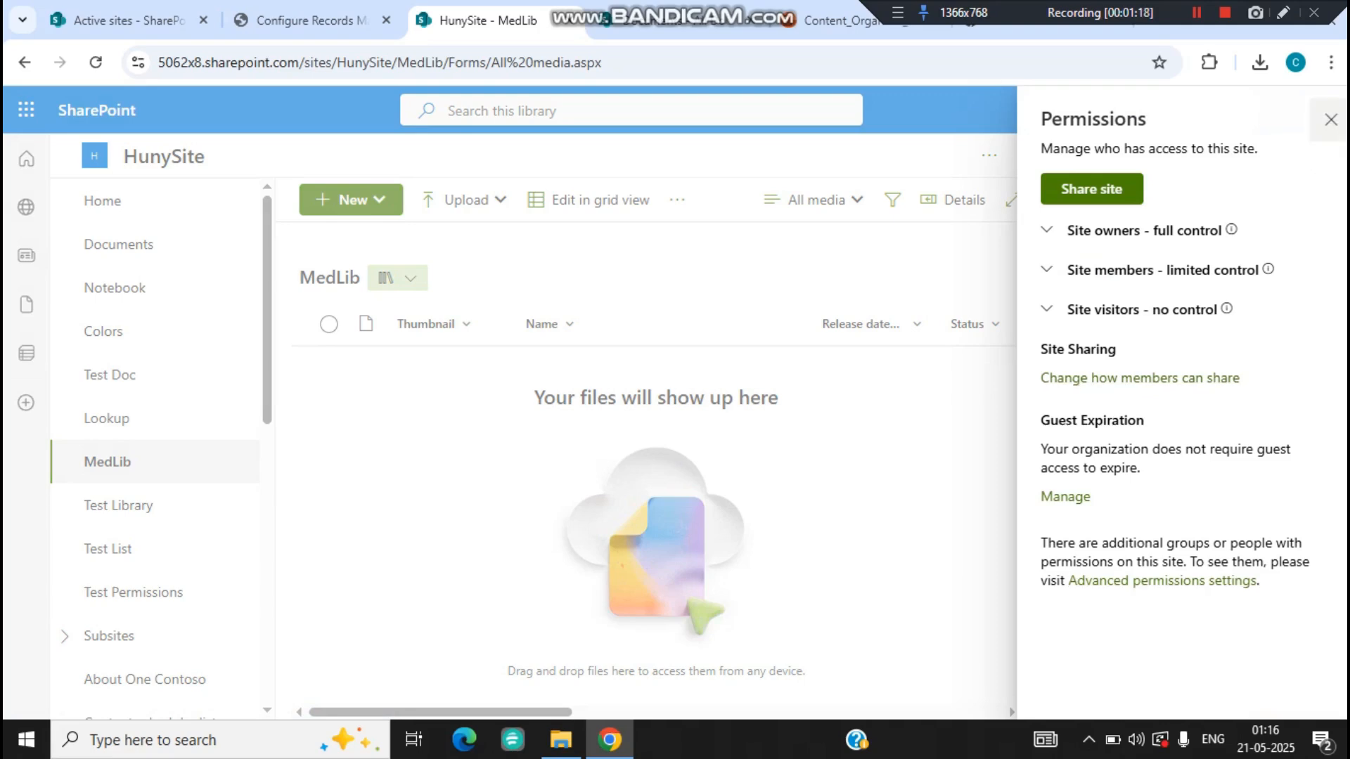
pyautogui.click(1331, 119)
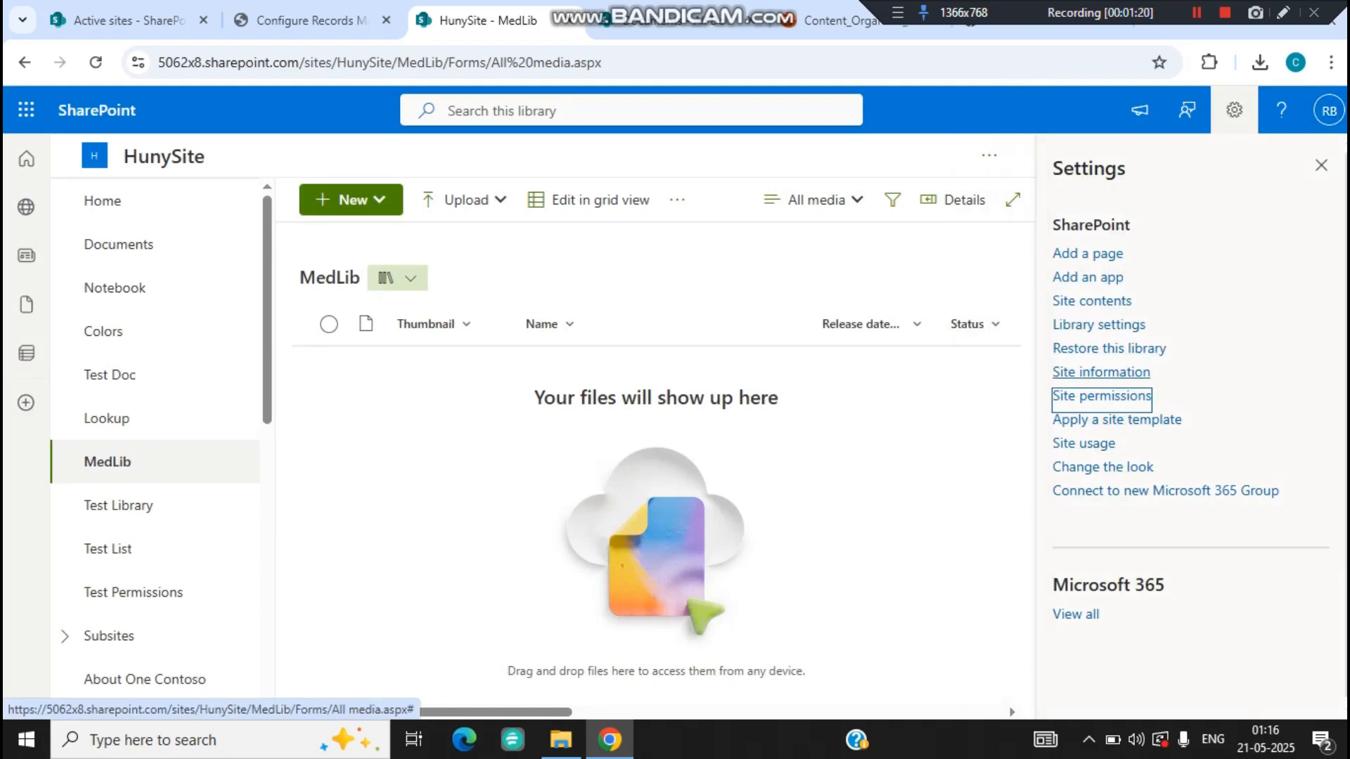
pyautogui.hotkey('shift', 'Tab')
pyautogui.press('Return')
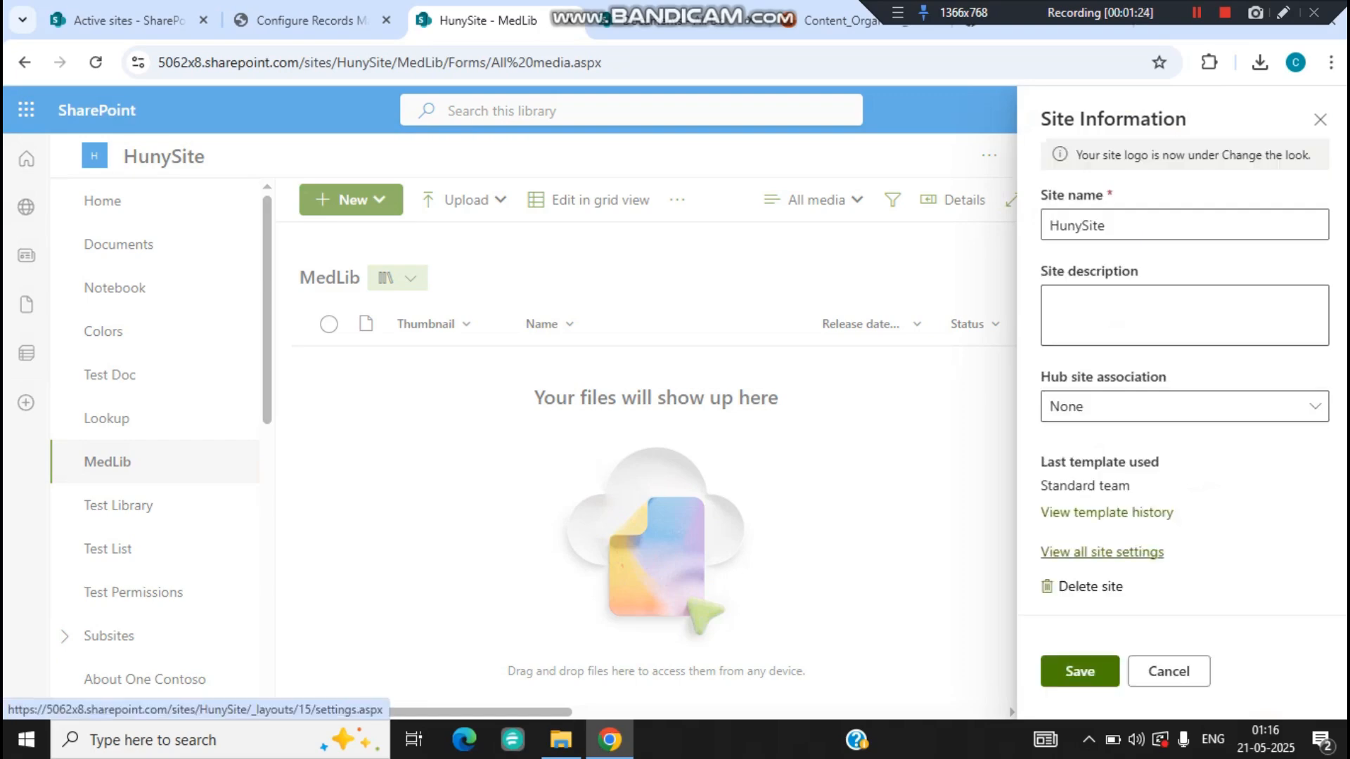
pyautogui.click(1102, 553)
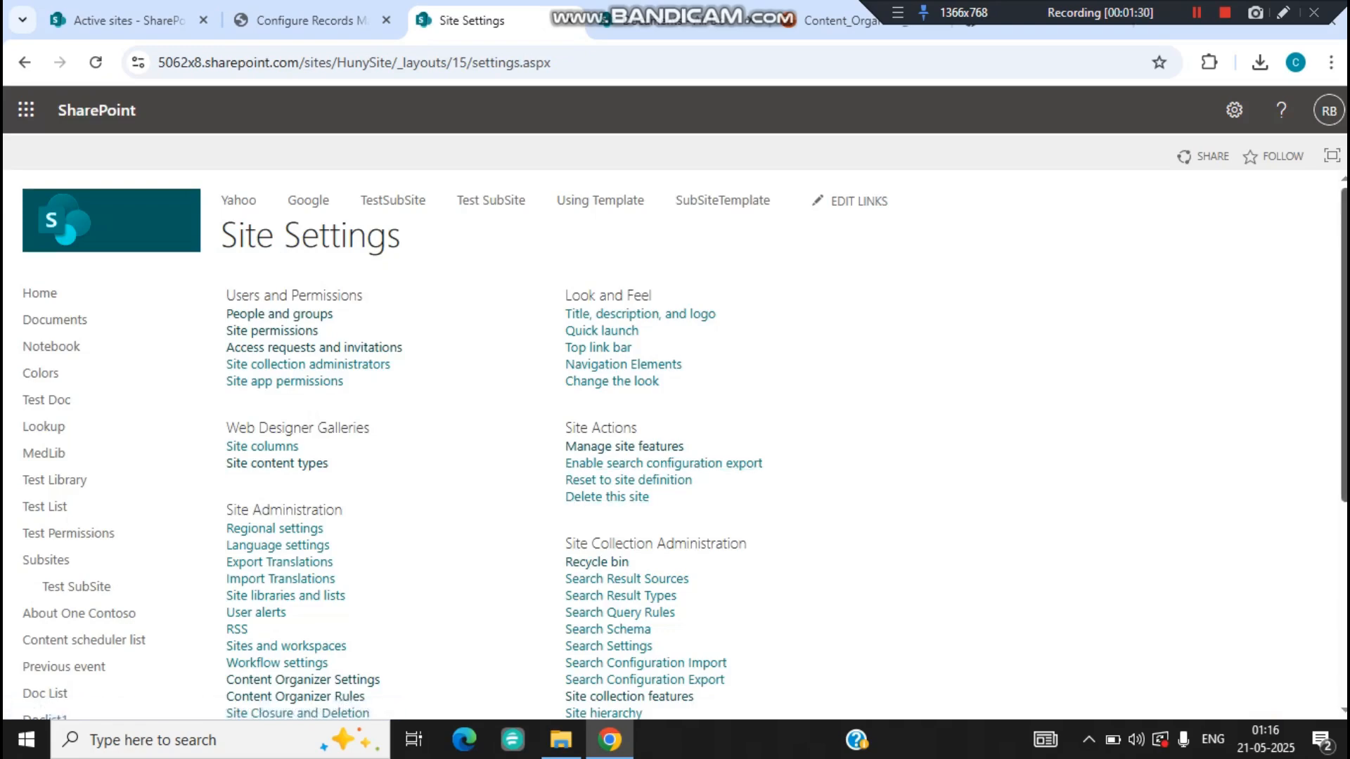
# Step: Open the Content Organizer Rules and review the details of the Move files to other location rule
pyautogui.scroll(-3, 295, 484)
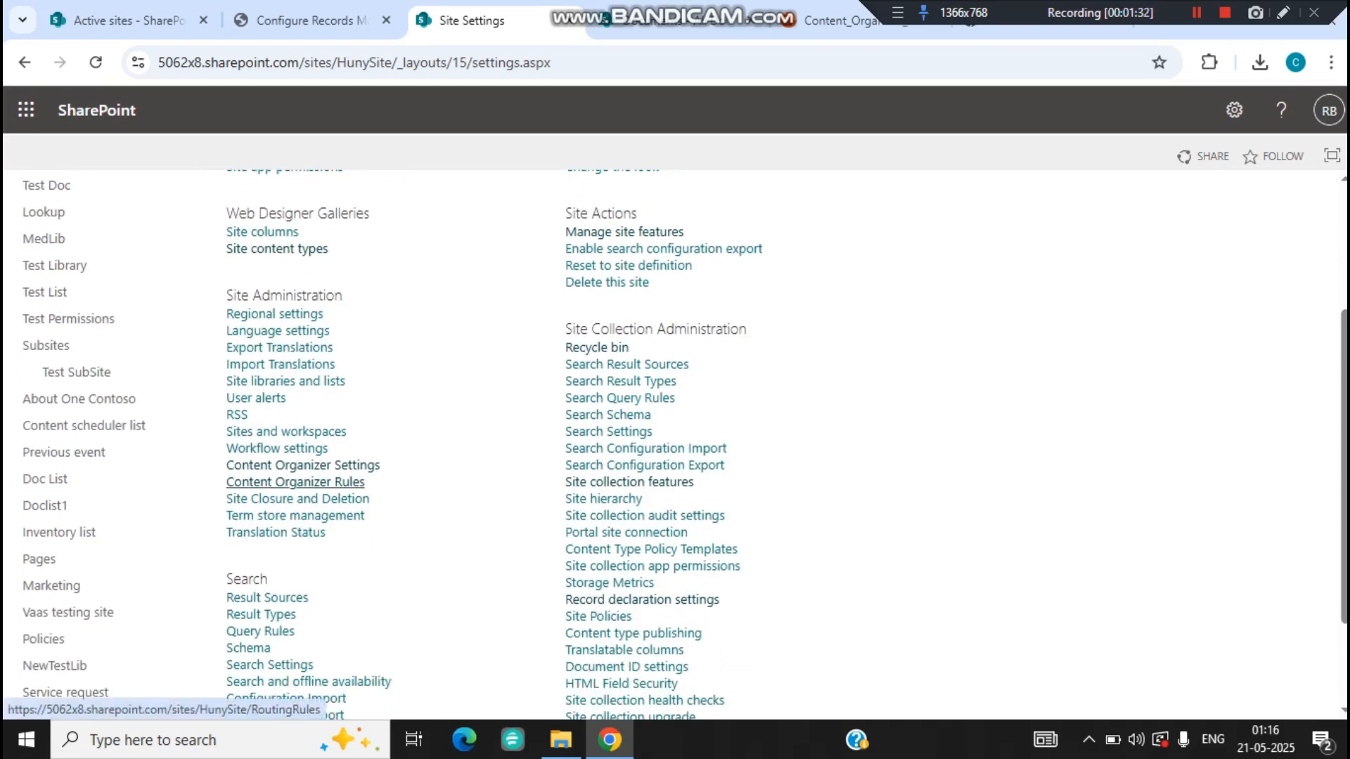
pyautogui.click(295, 482)
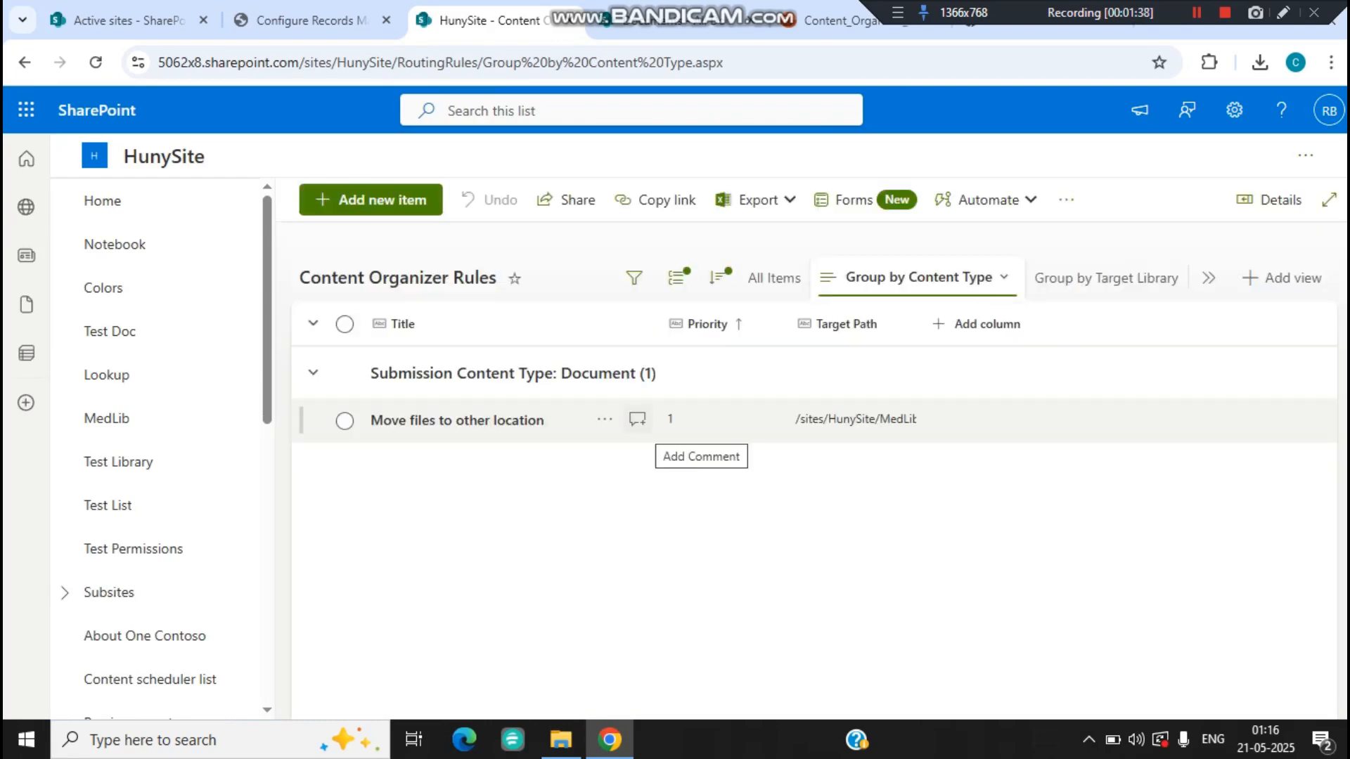
pyautogui.click(457, 420)
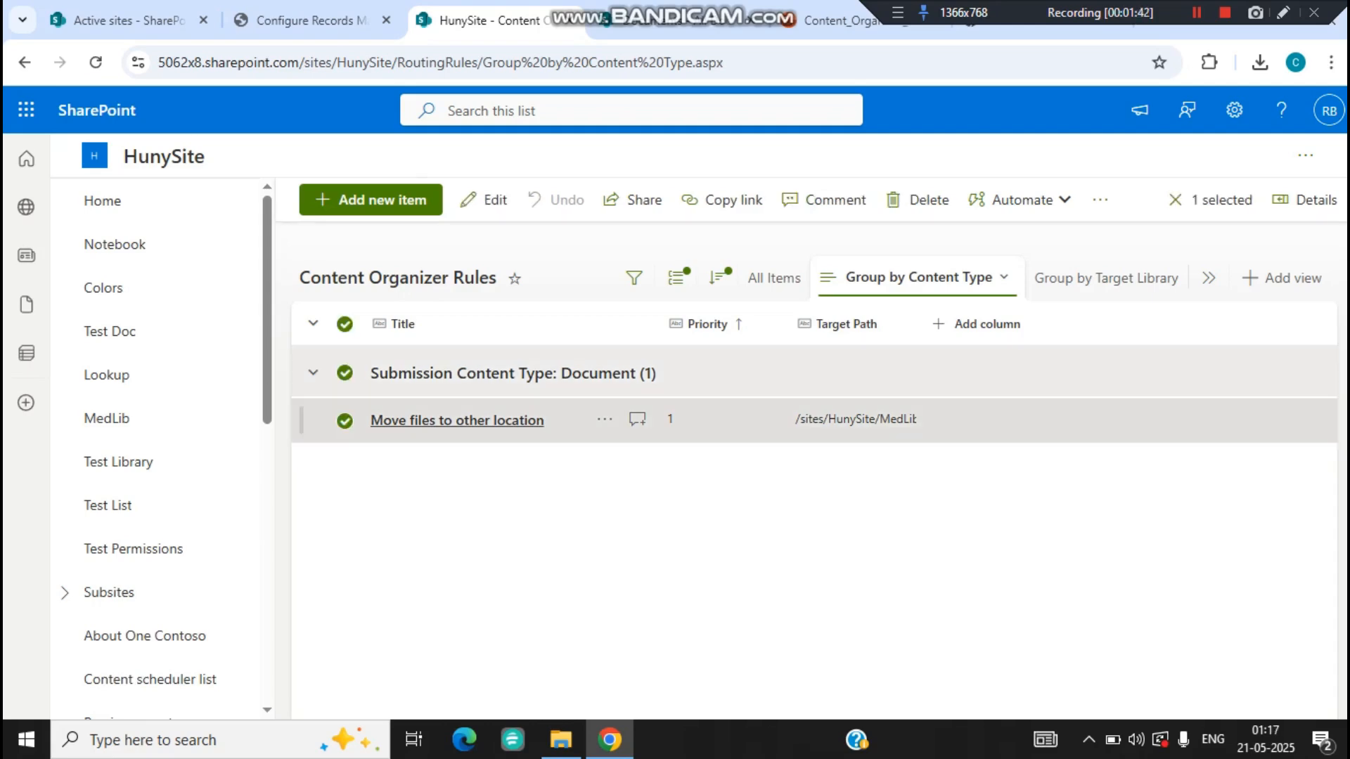
pyautogui.click(457, 420)
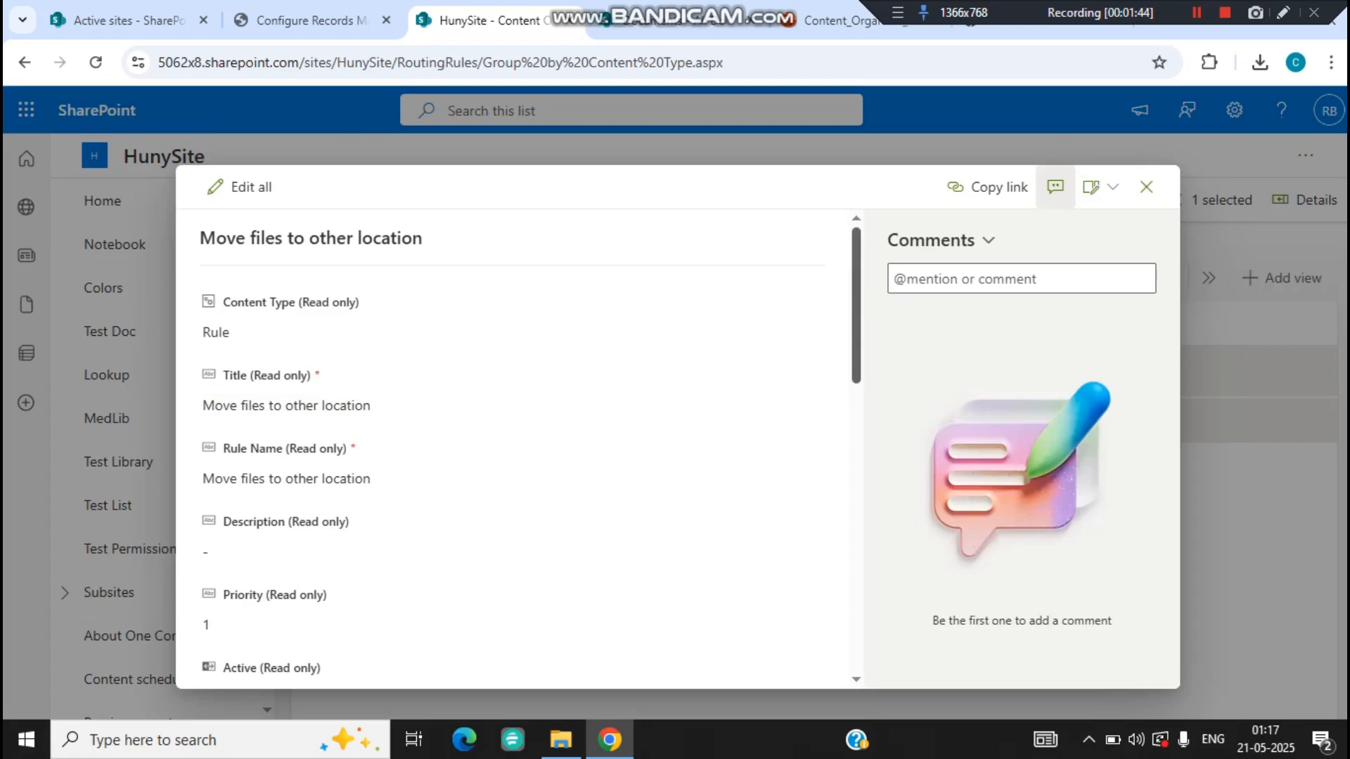
pyautogui.scroll(-10, 513, 450)
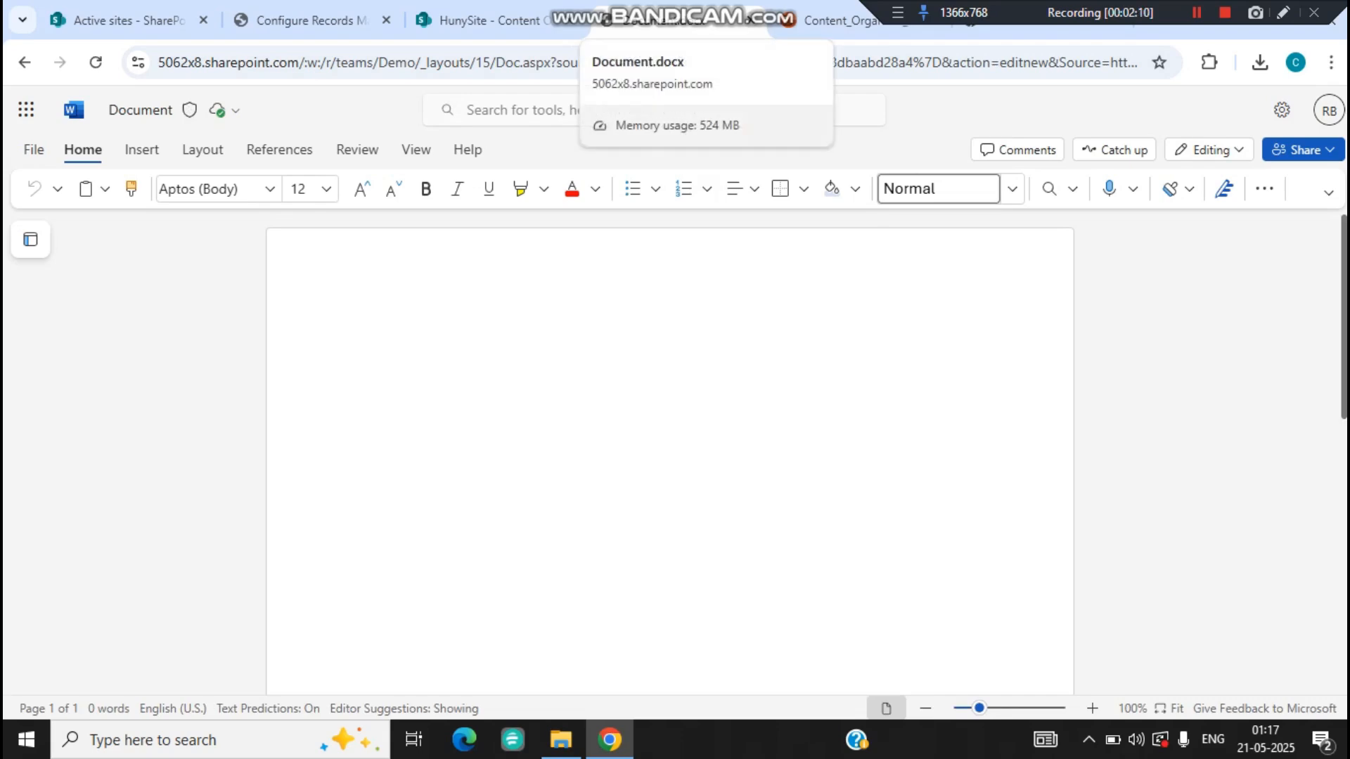
# Step: Close the blank Word document and duplicate the browser tab showing HunySite's Content Organizer Rules
pyautogui.hotkey('ctrl', 'w')
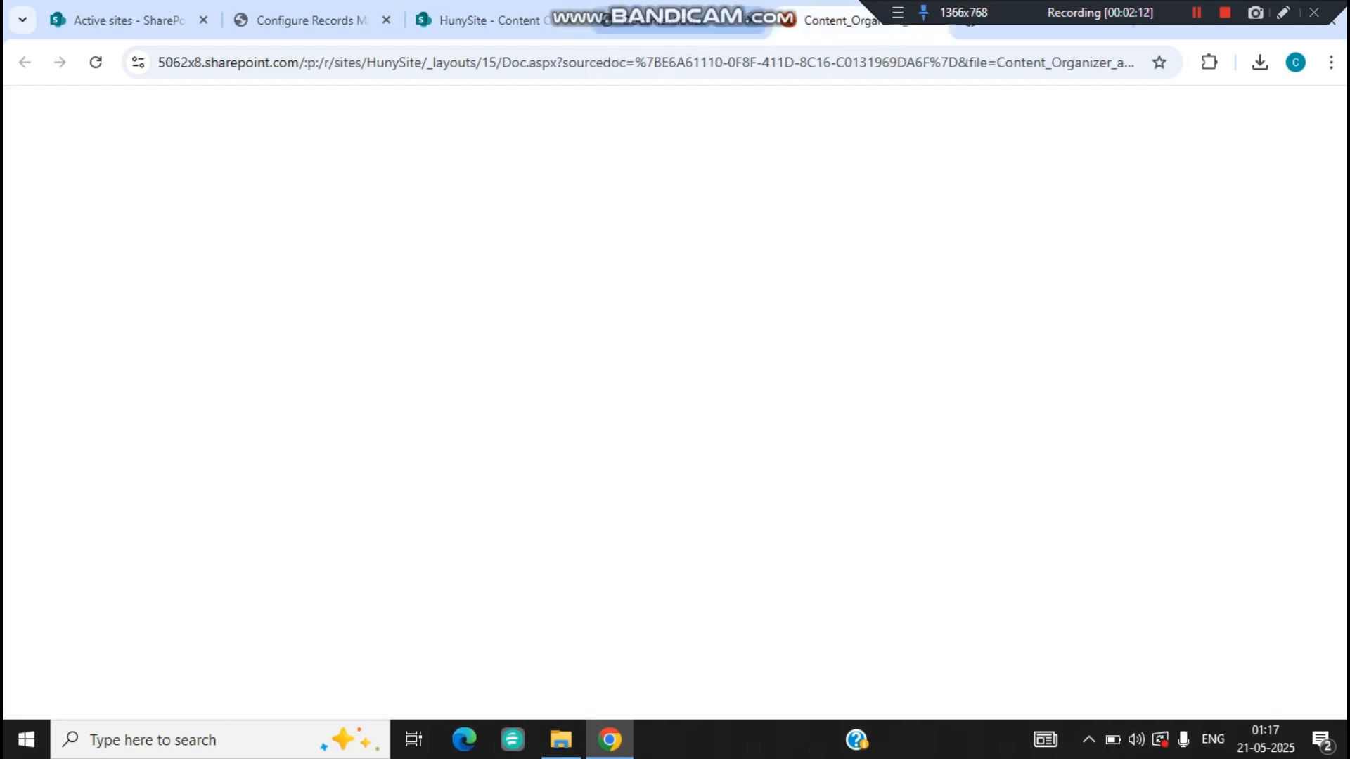
pyautogui.hotkey('ctrl', 'shift', 'Tab')
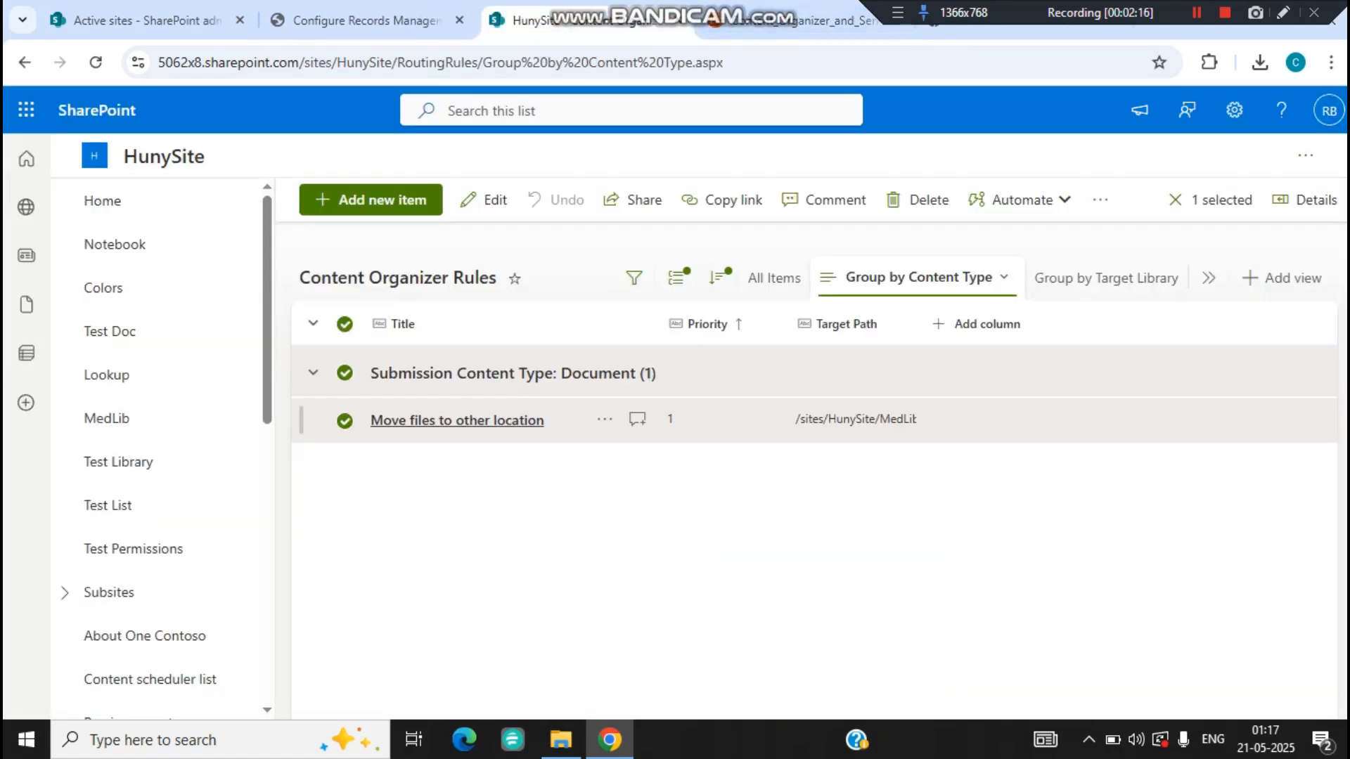
pyautogui.rightClick(608, 22)
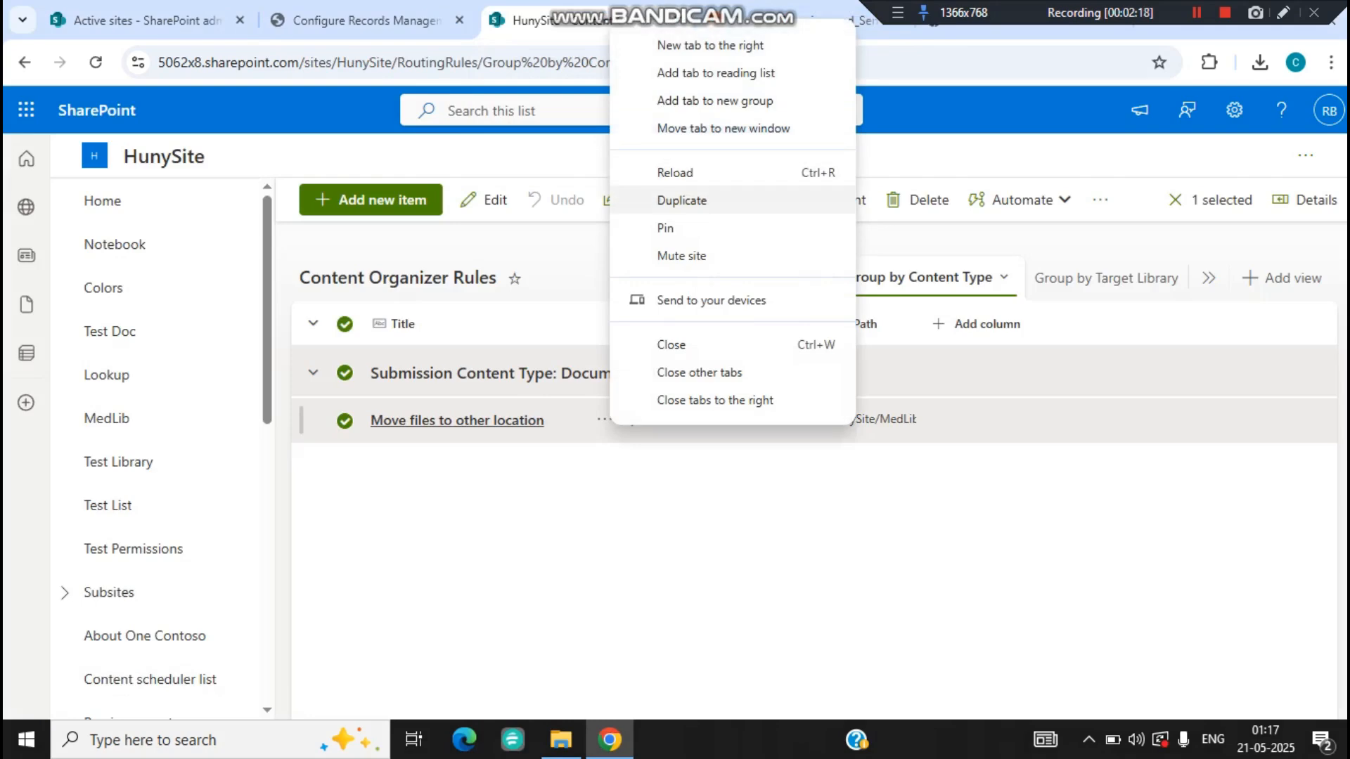
pyautogui.click(682, 200)
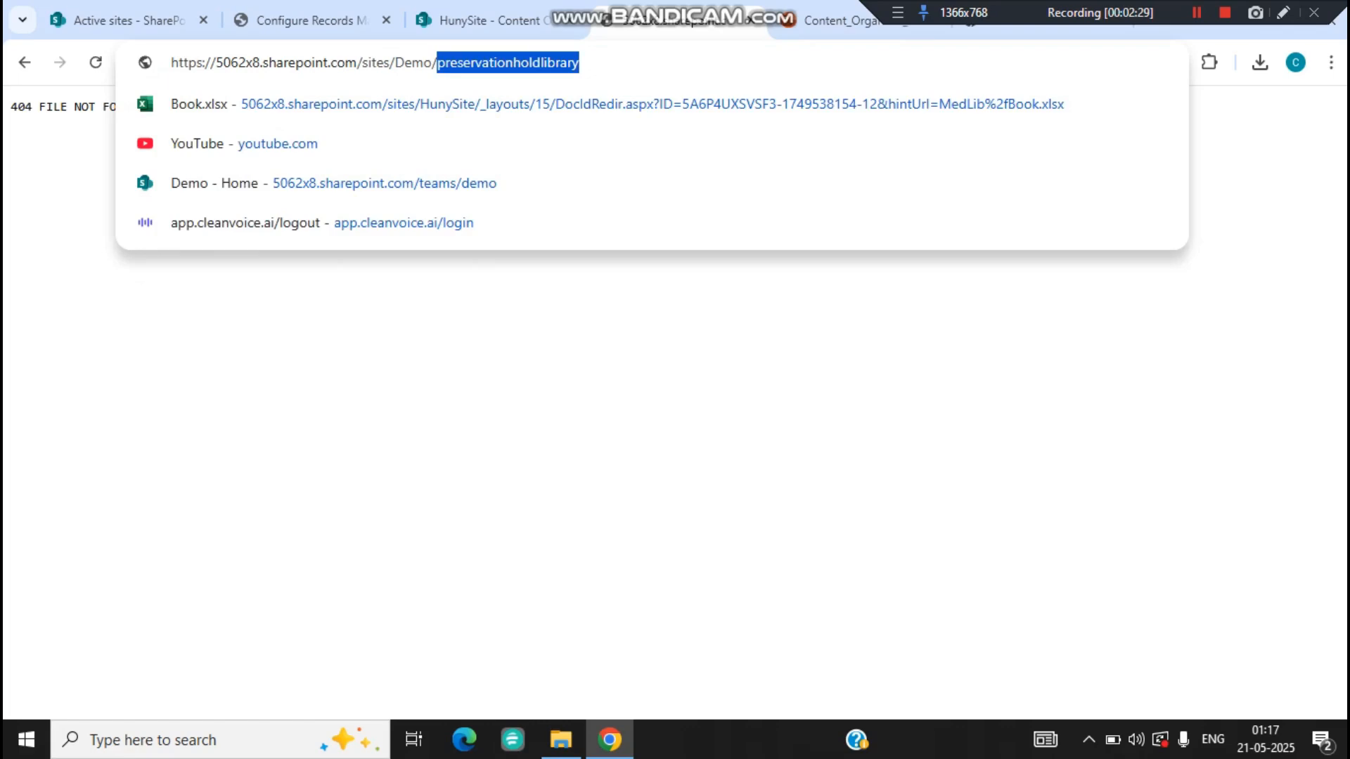
# Step: Go to the Demo team site at 5062x8.sharepoint.com/teams/demo and open its Documents library
pyautogui.press('BackSpace')
pyautogui.press('BackSpace')
pyautogui.press('BackSpace')
pyautogui.press('BackSpace')
pyautogui.press('BackSpace')
pyautogui.press('BackSpace')
pyautogui.press('BackSpace')
pyautogui.press('BackSpace')
pyautogui.press('BackSpace')
pyautogui.press('BackSpace')
pyautogui.press('BackSpace')
pyautogui.press('BackSpace')
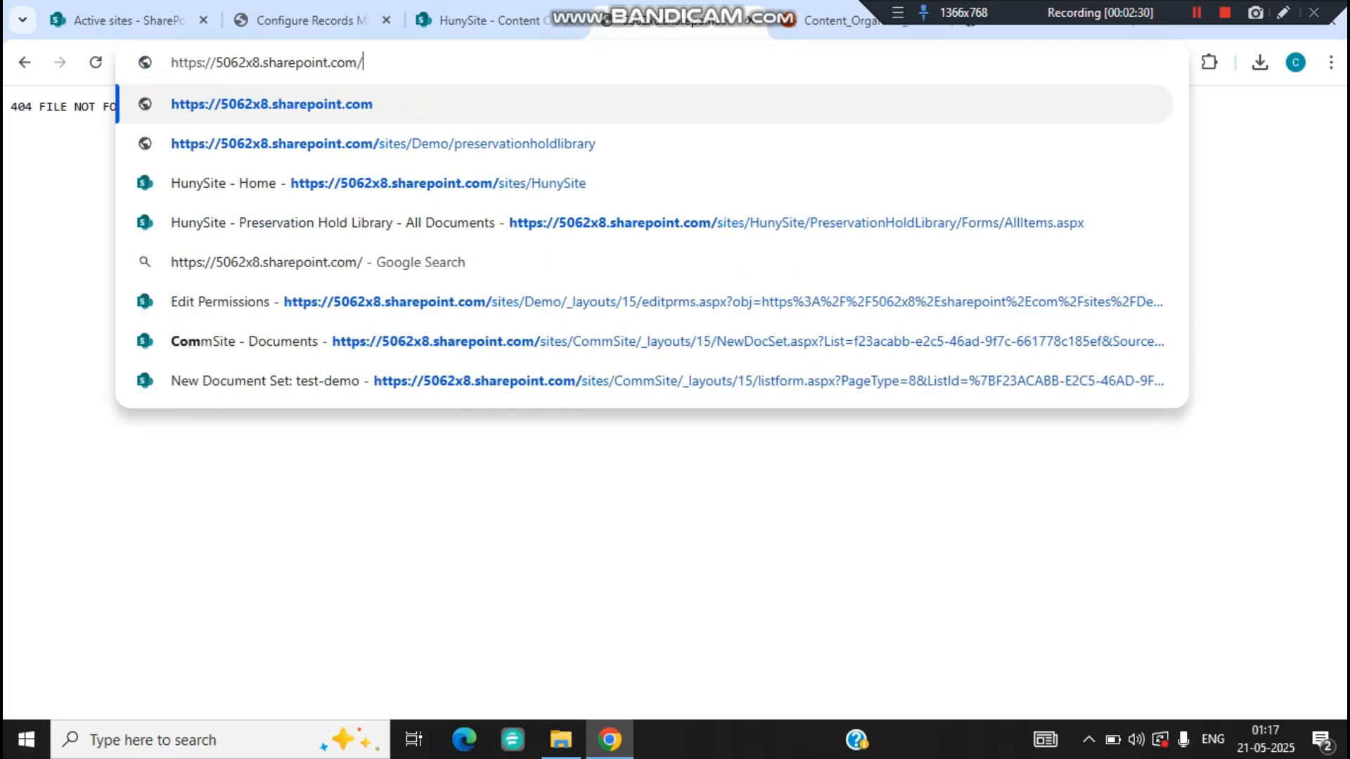
pyautogui.write('tea')
pyautogui.press('Return')
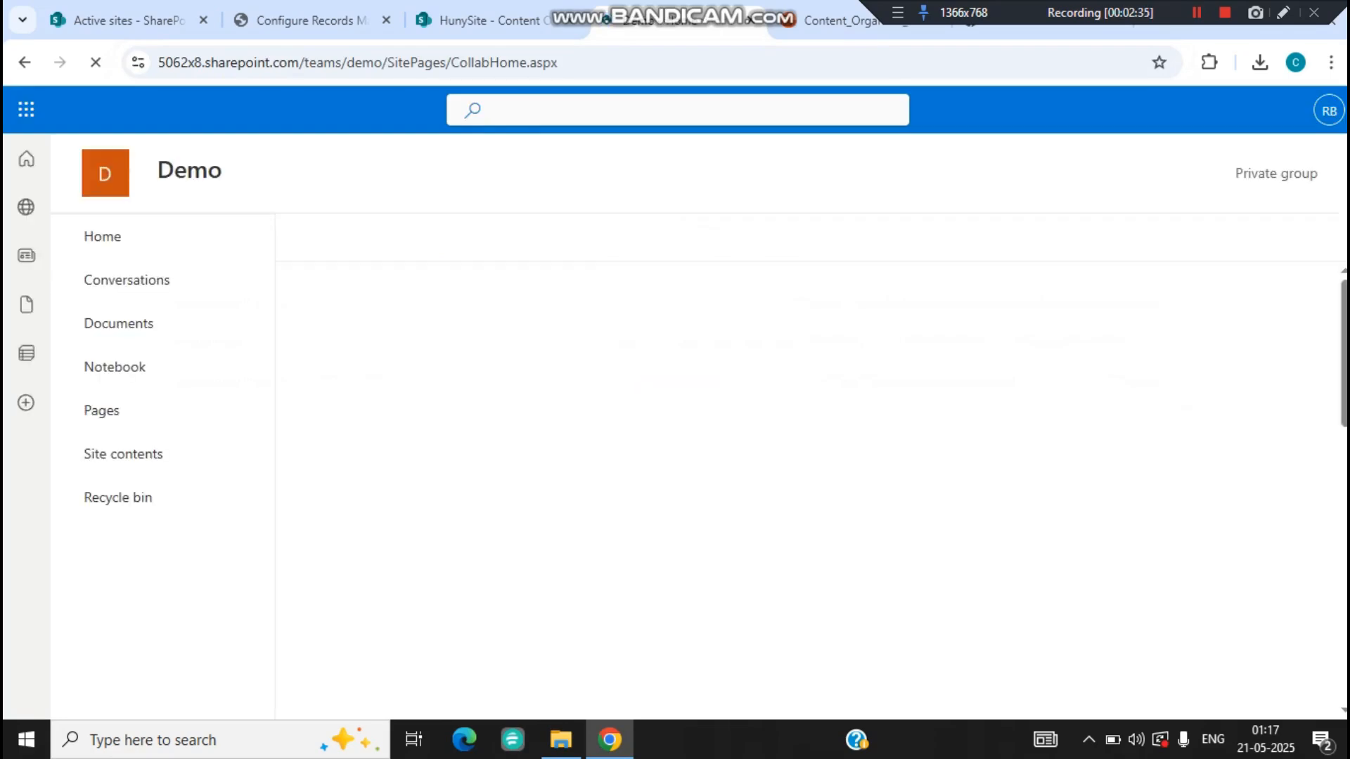
pyautogui.click(118, 323)
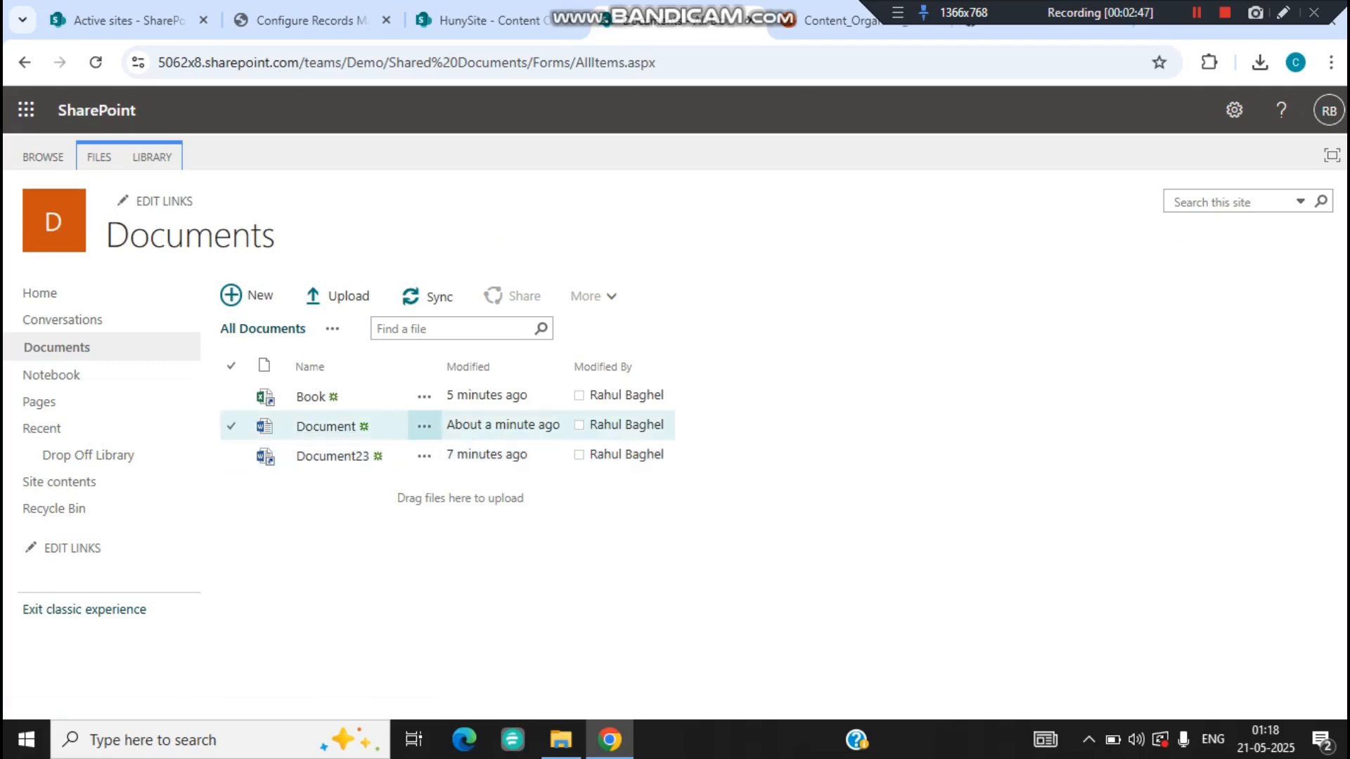
# Step: Send the Document file from Demo's Documents library through SendToConnection and look over the URL of its final location
pyautogui.click(232, 426)
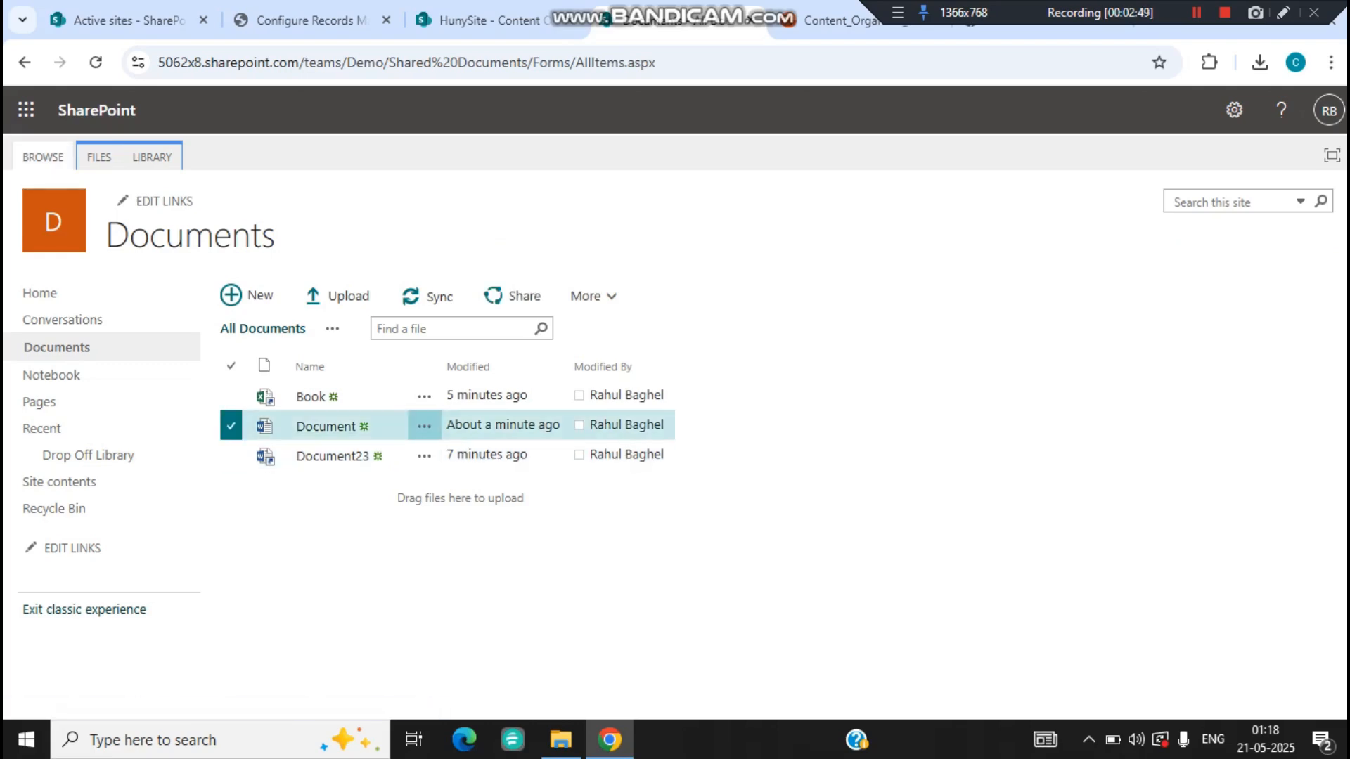
pyautogui.click(99, 157)
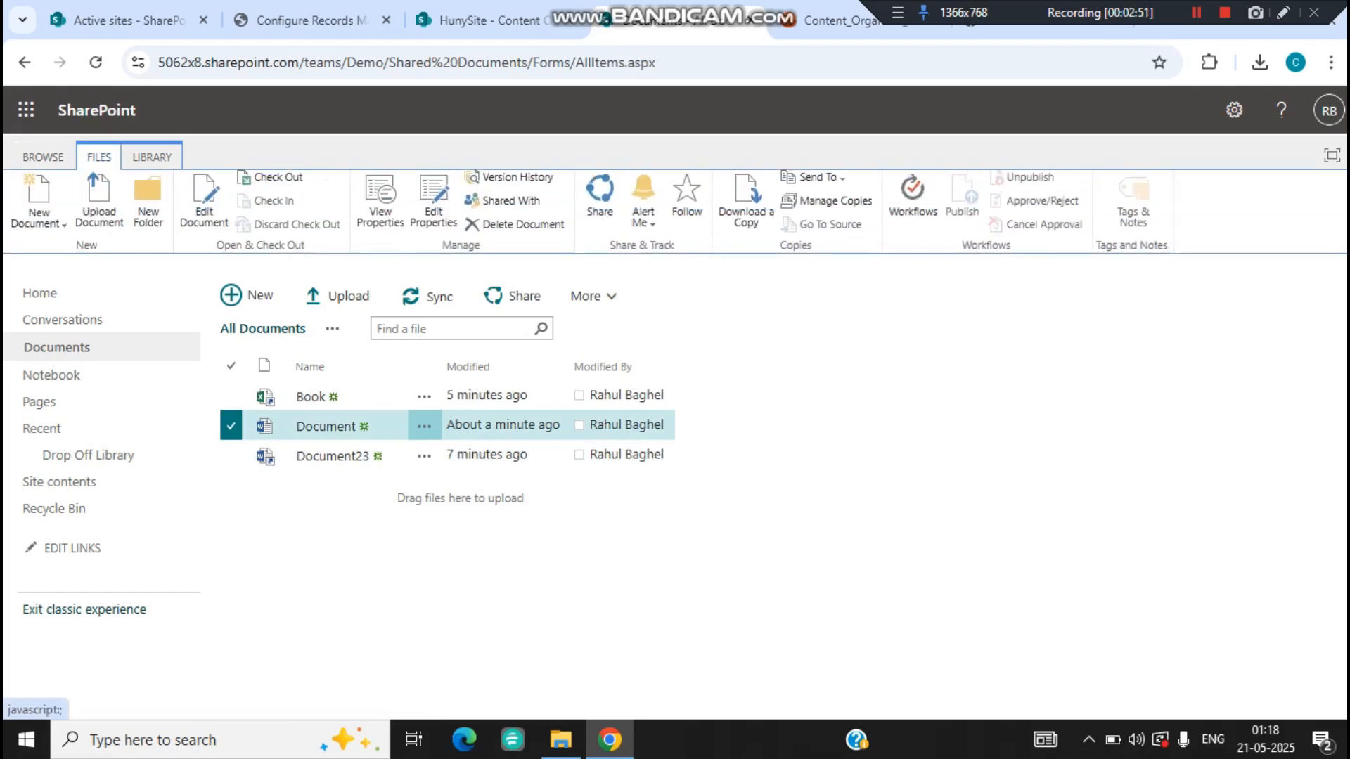
pyautogui.click(815, 177)
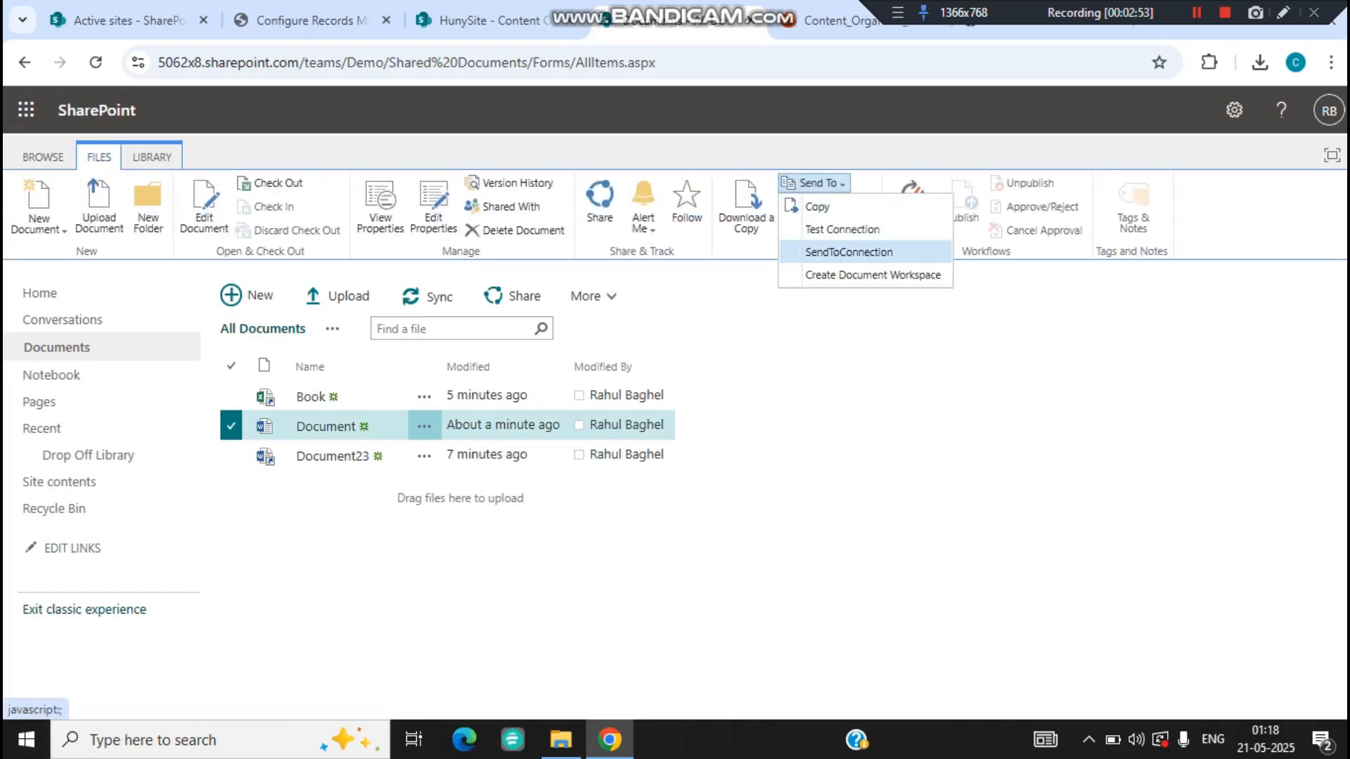
pyautogui.click(849, 252)
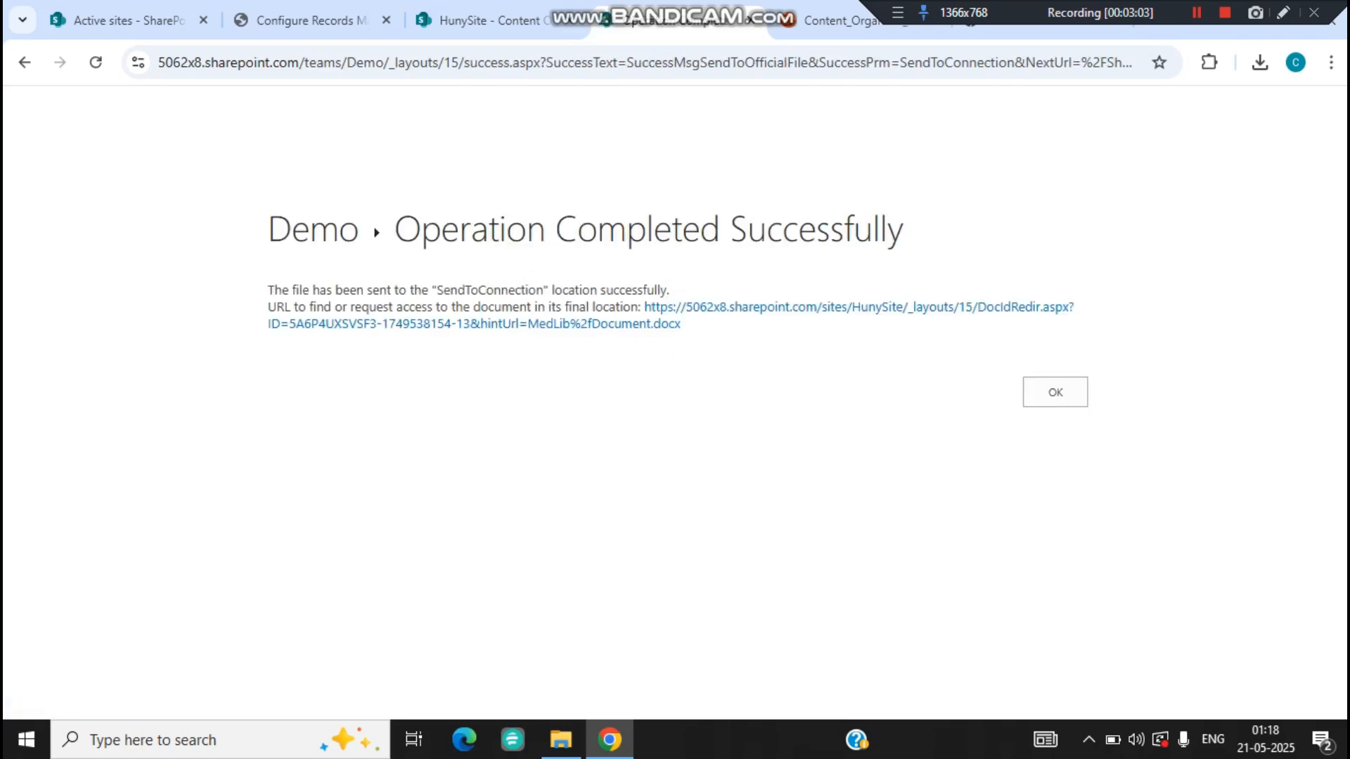
pyautogui.moveTo(682, 324); pyautogui.dragTo(645, 308)
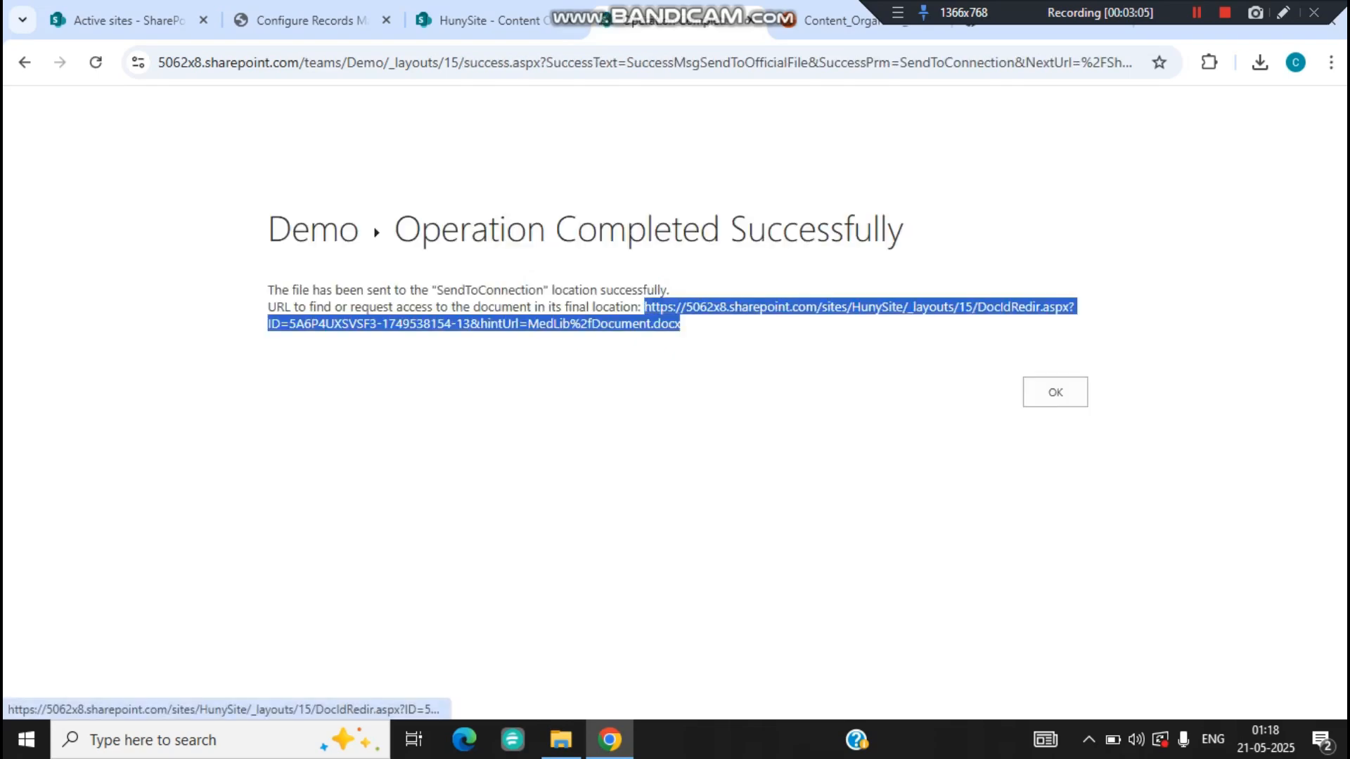
pyautogui.click(692, 351)
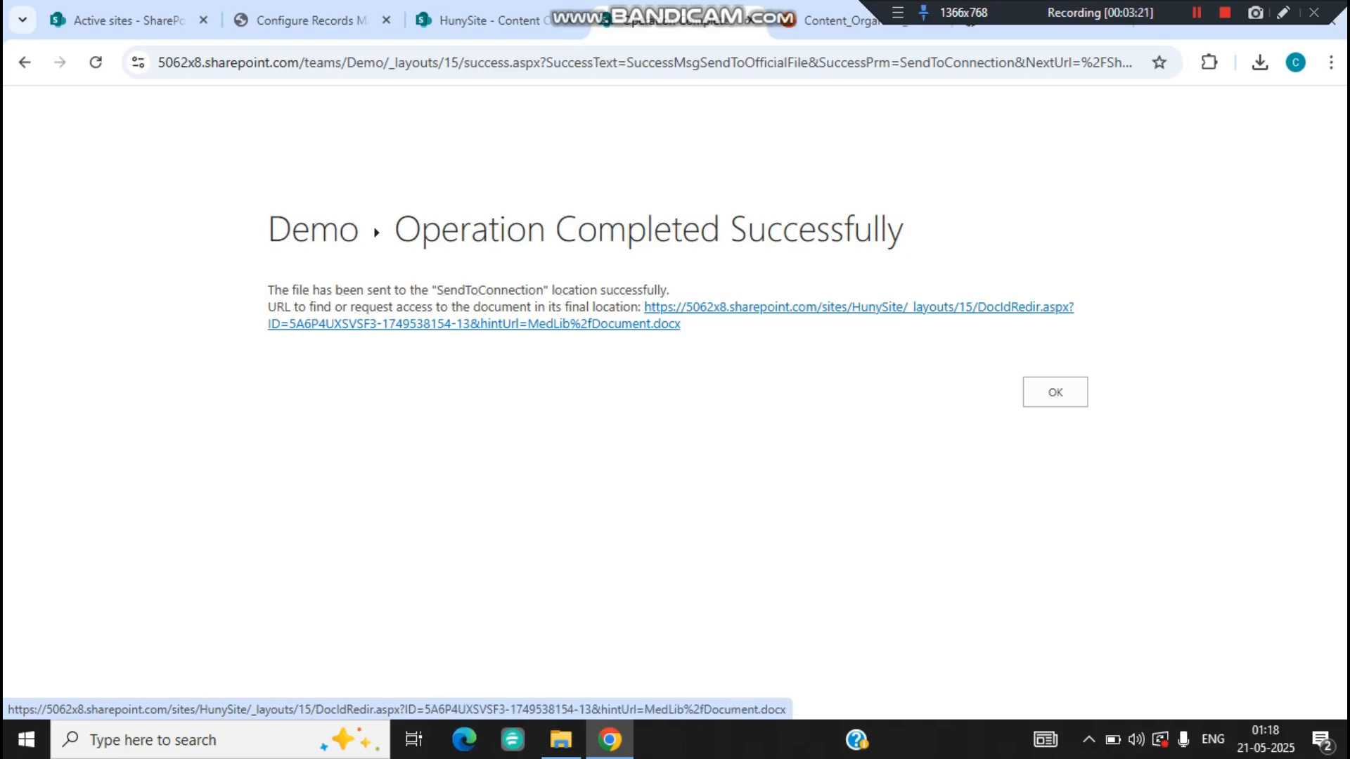
# Step: Switch to HunySite, open the MedLib library and check it for the sent Document.docx by selecting that file
pyautogui.click(485, 20)
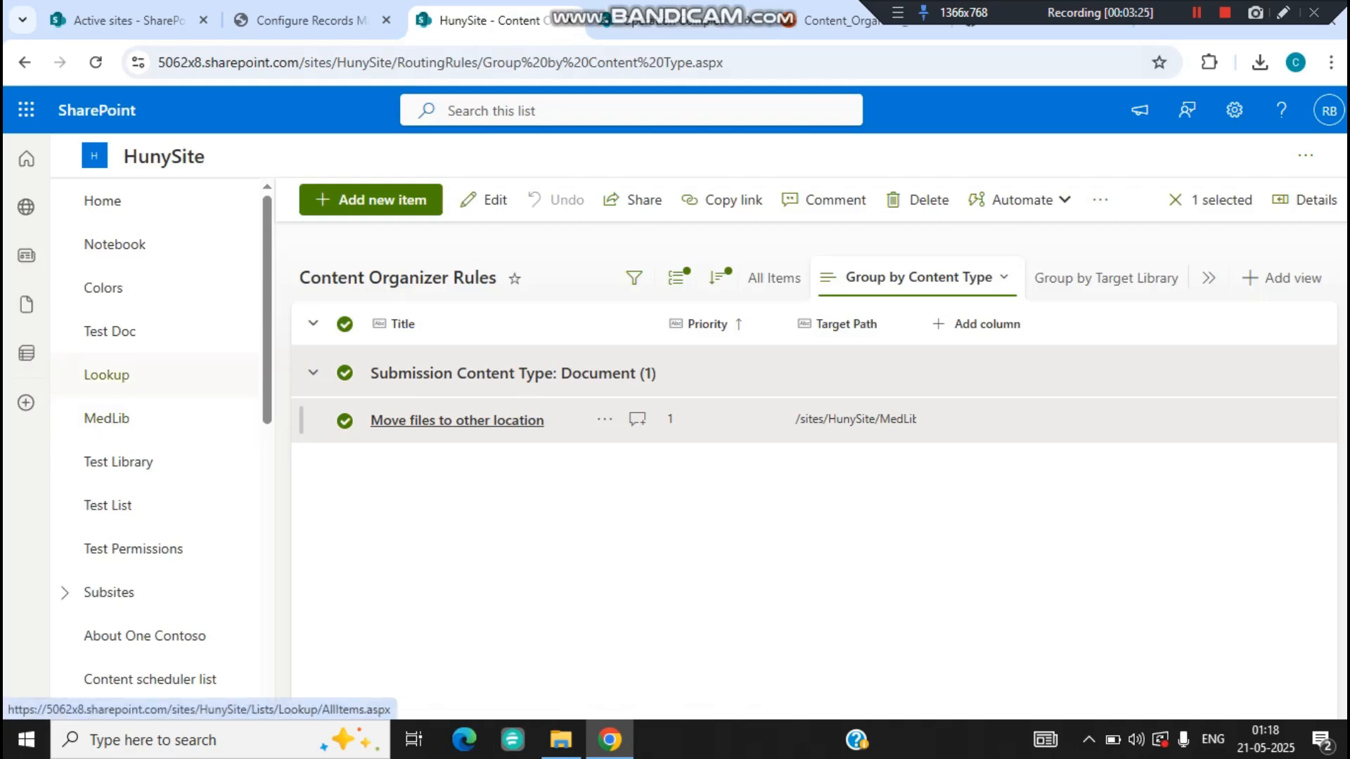
pyautogui.scroll(-3, 105, 375)
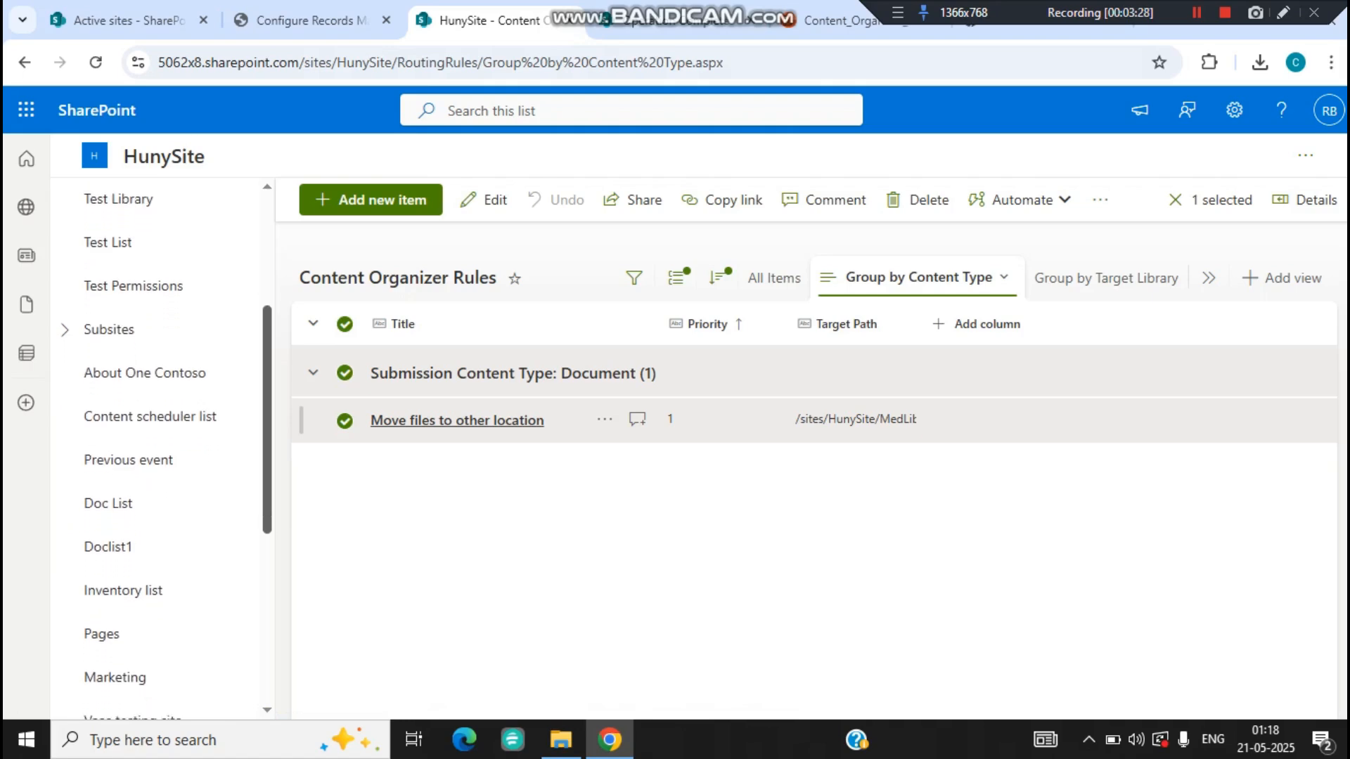
pyautogui.scroll(-4, 161, 450)
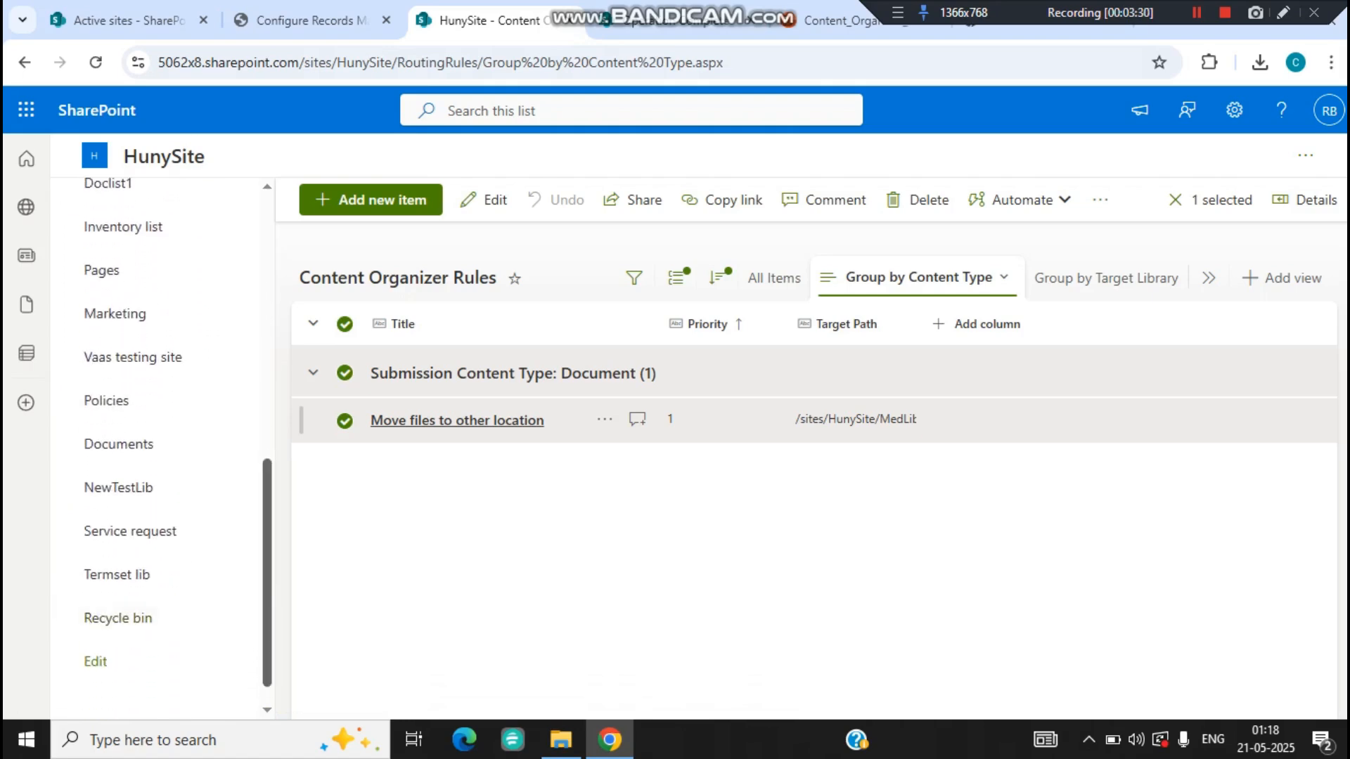
pyautogui.scroll(6, 161, 433)
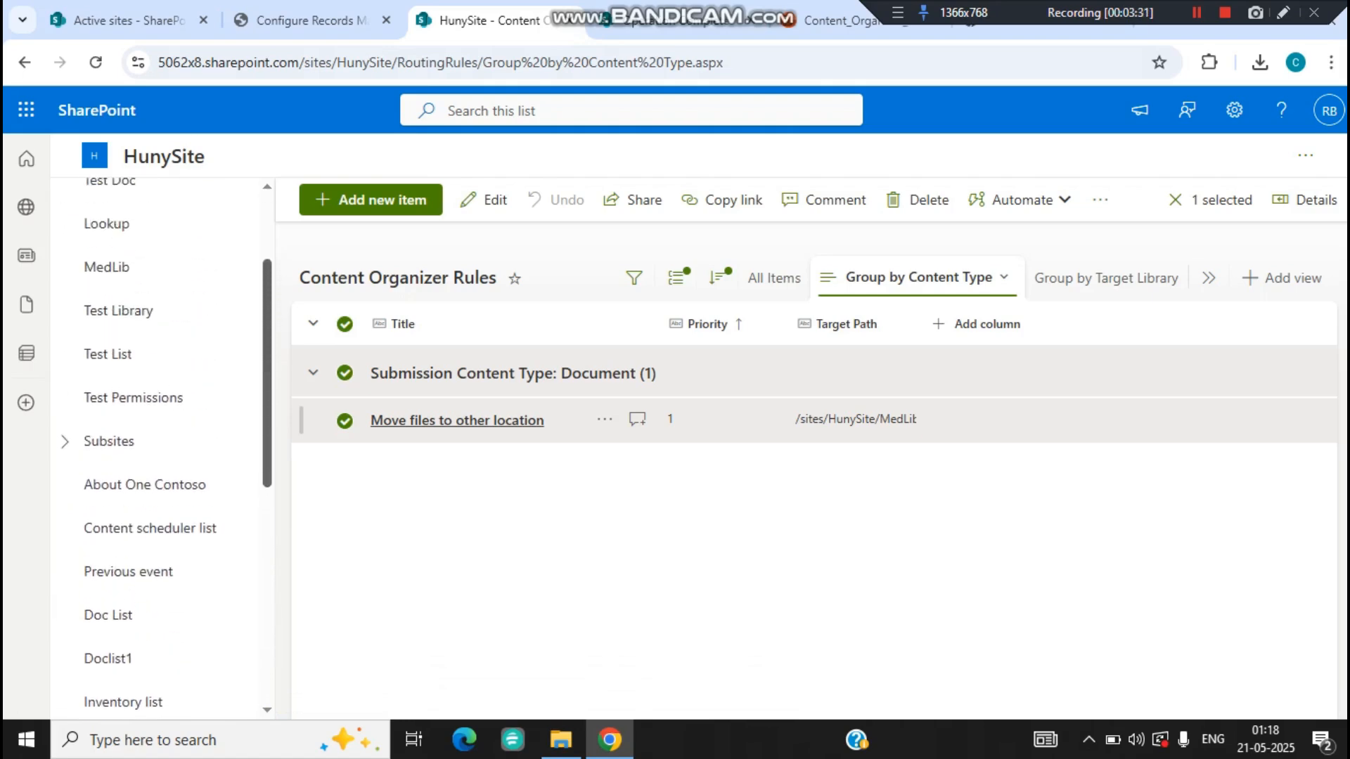
pyautogui.click(107, 342)
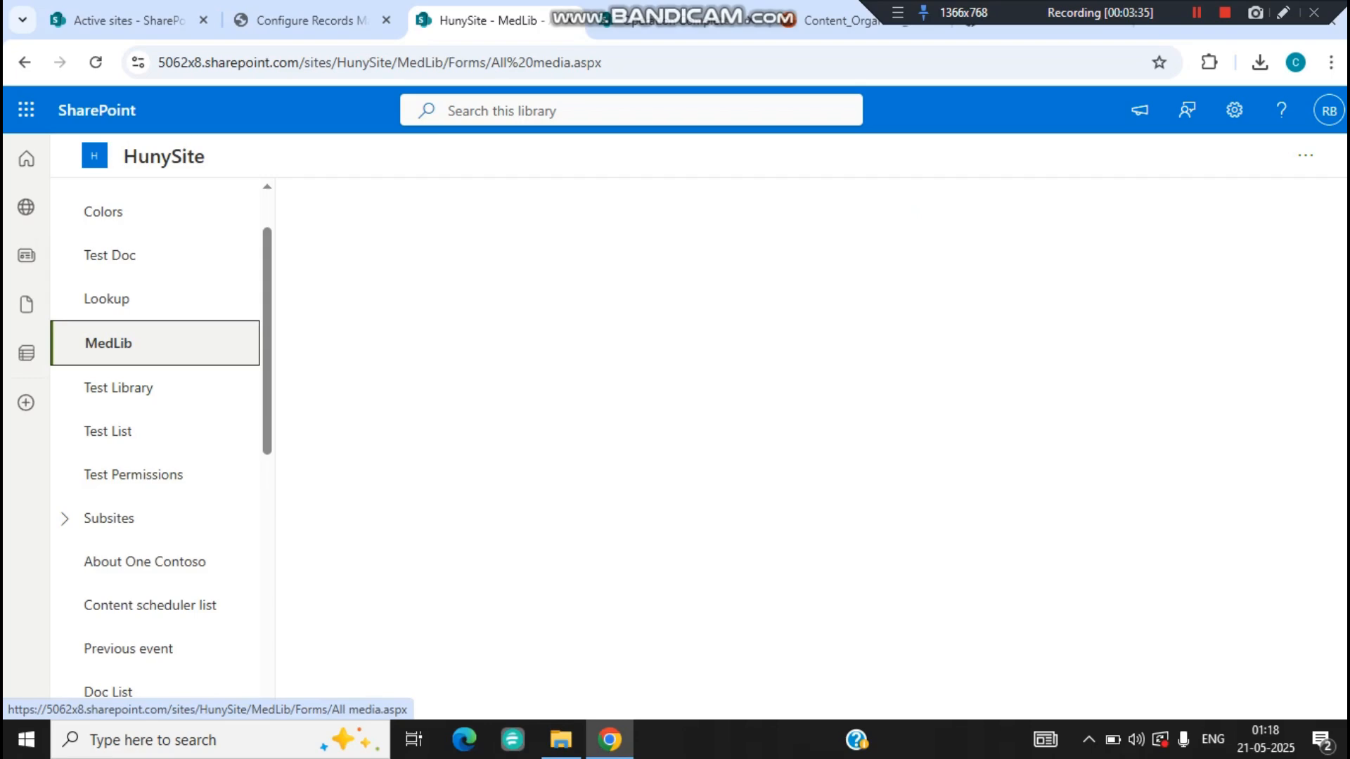
pyautogui.click(328, 369)
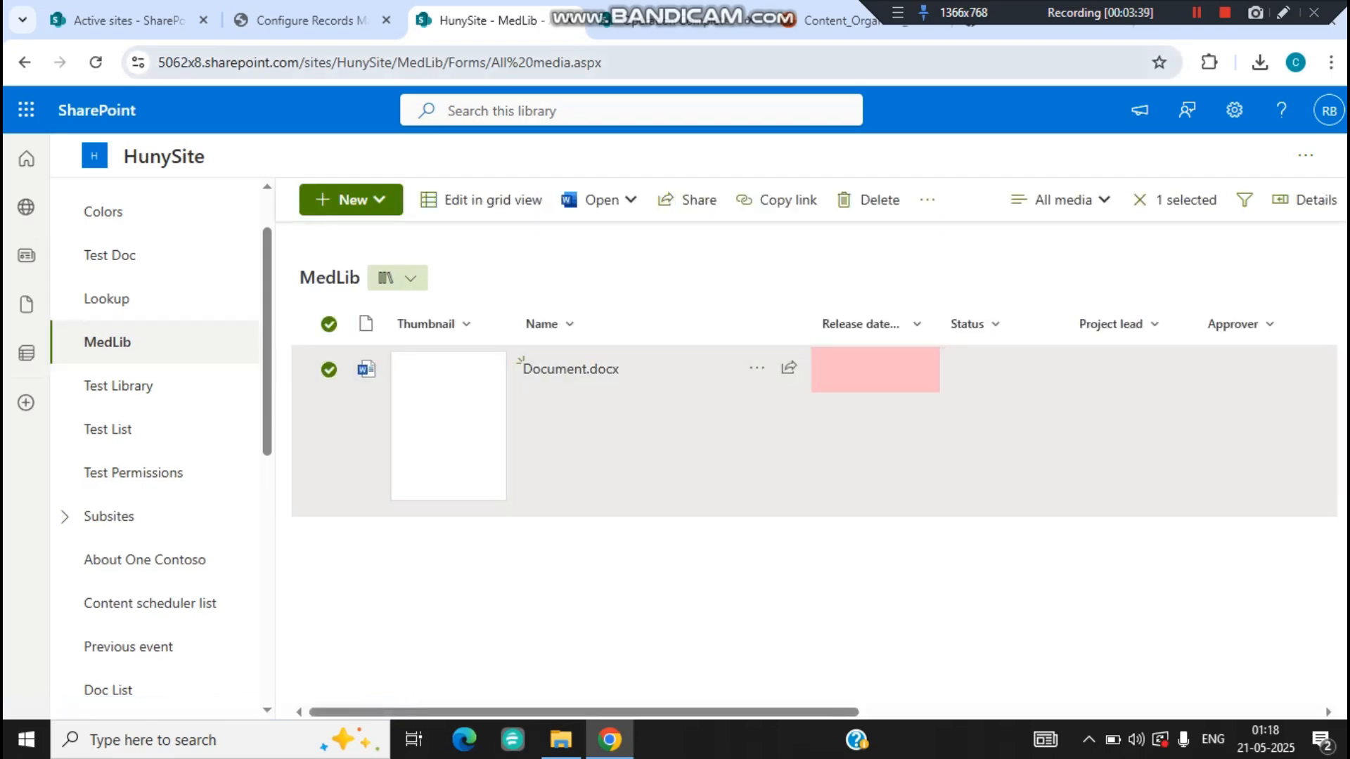
# Step: Dismiss the Demo site's send result page and review the SendToConnection settings in Records management, returning to Demo's Documents library
pyautogui.click(676, 20)
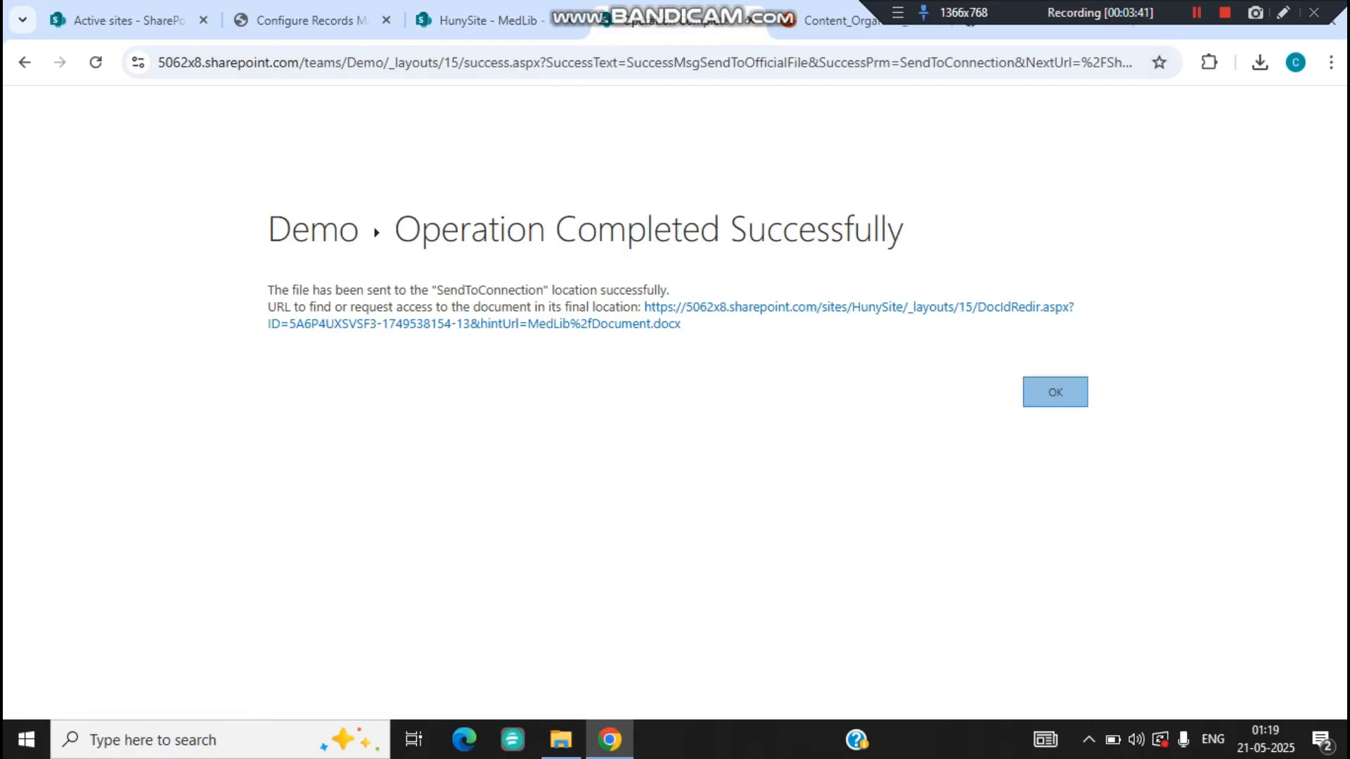
pyautogui.click(1055, 391)
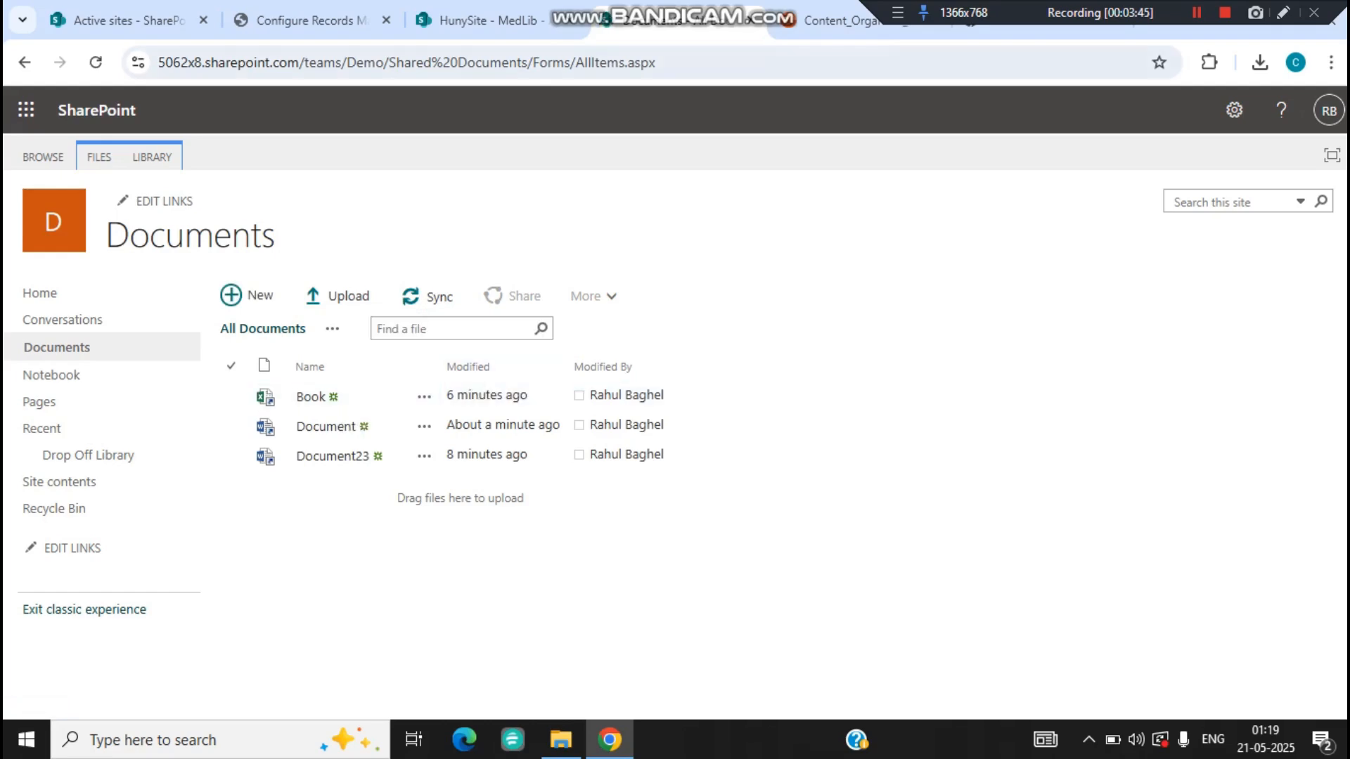
pyautogui.click(120, 20)
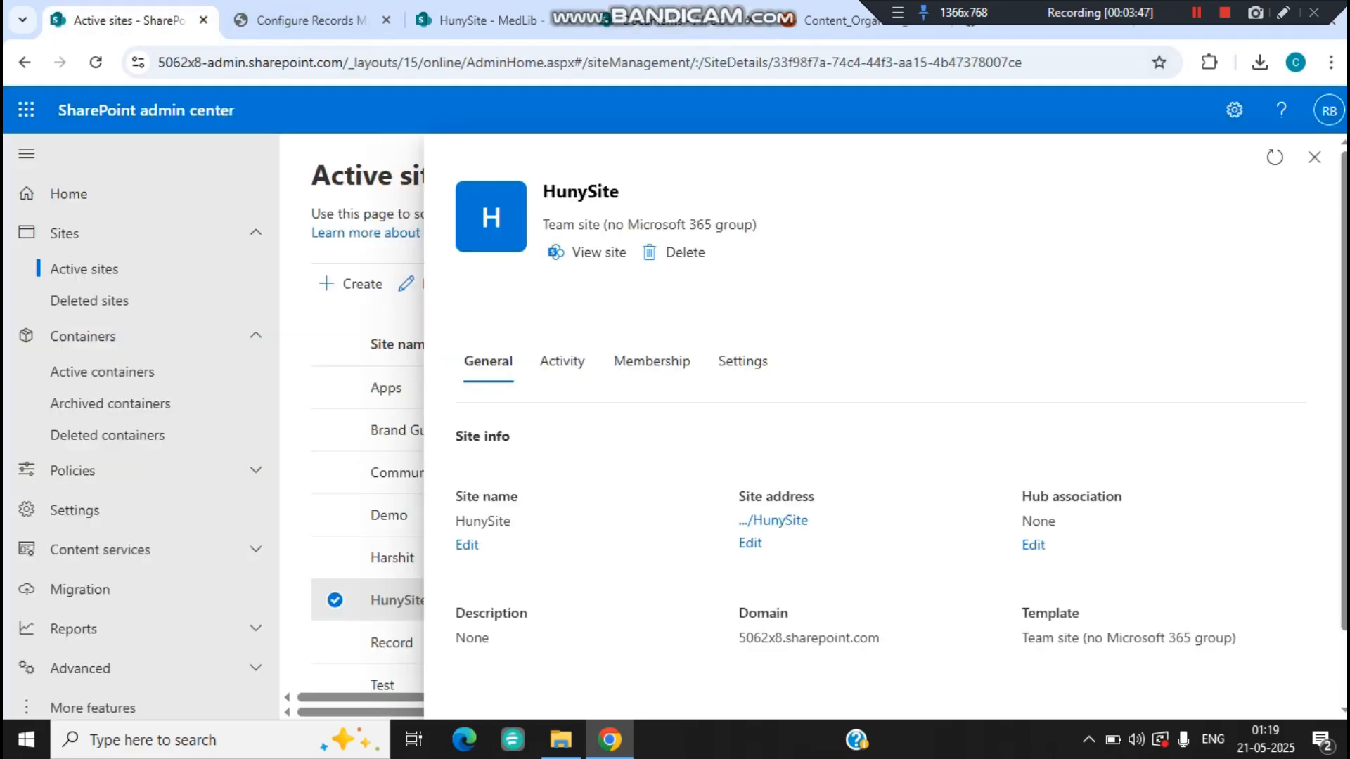
pyautogui.click(311, 21)
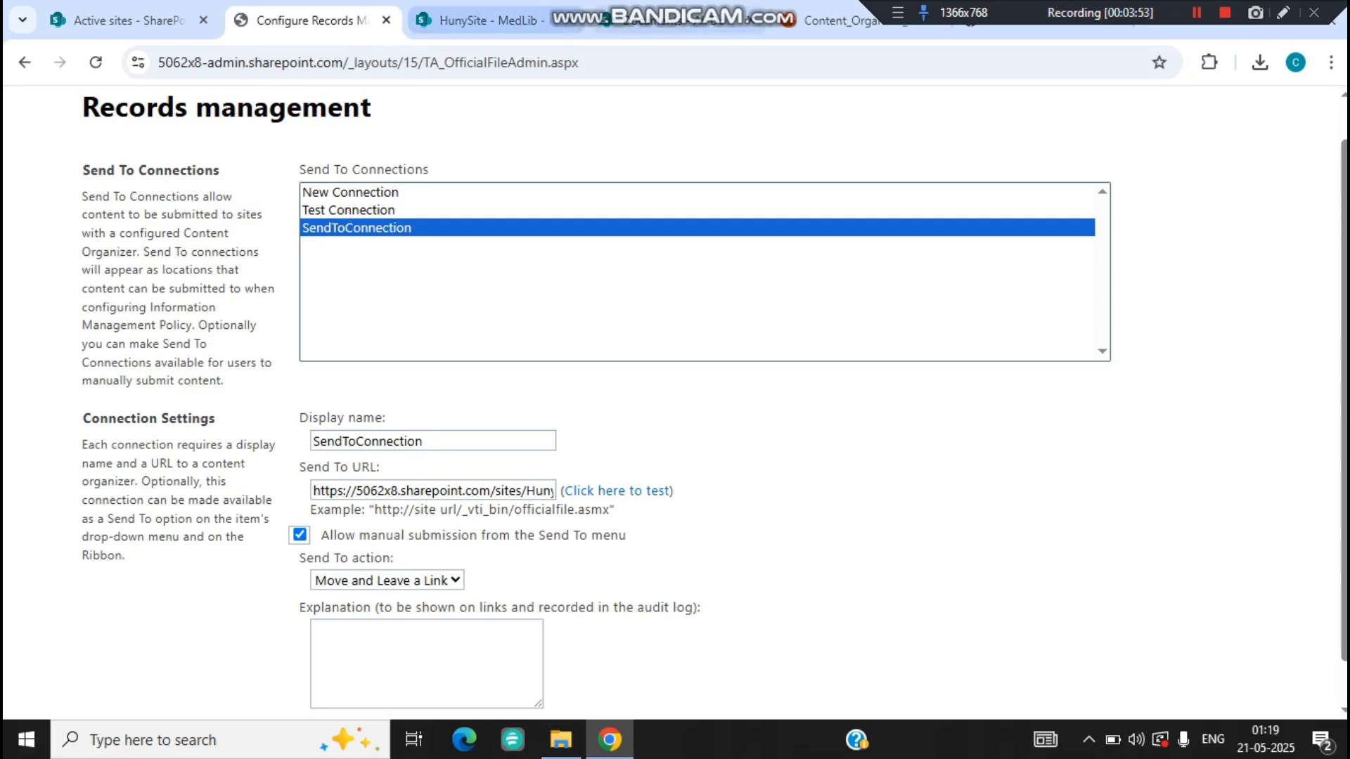
pyautogui.click(674, 21)
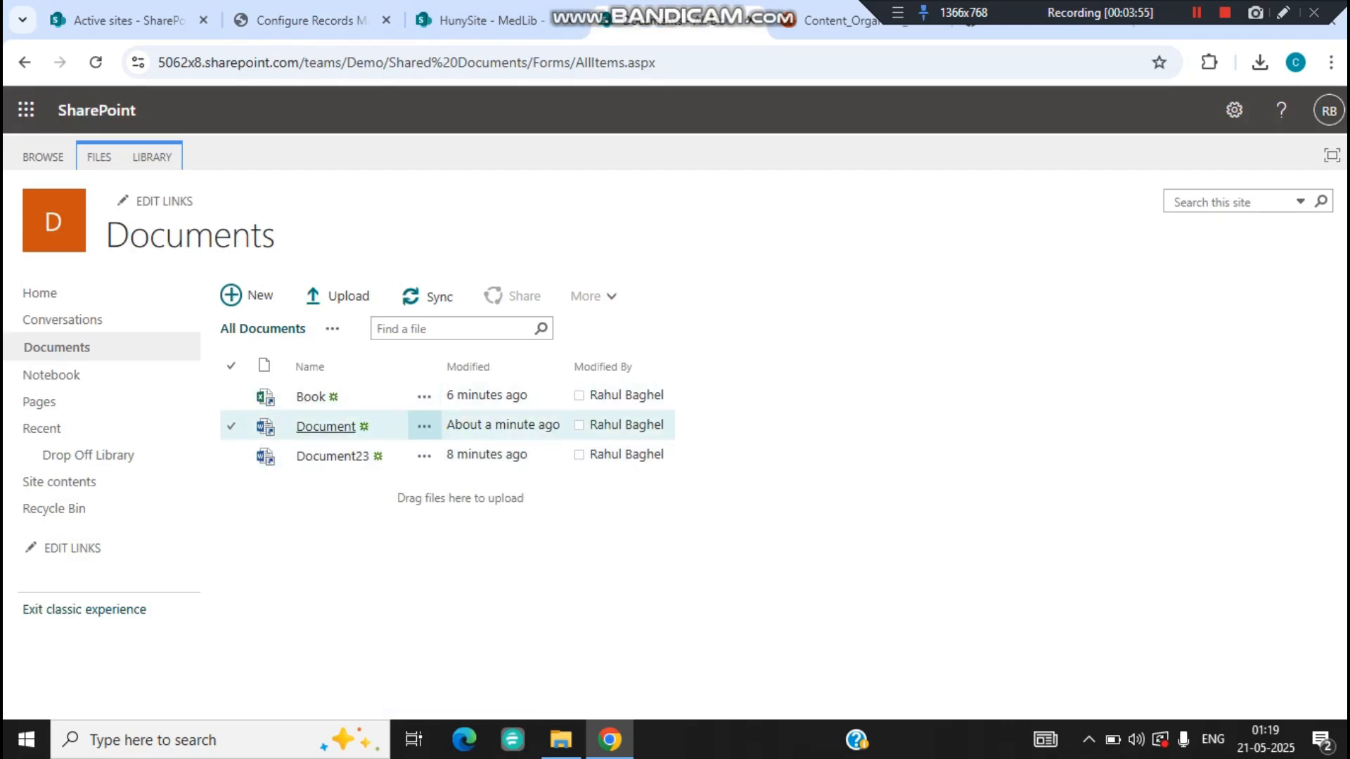
# Step: Open the Document link left in Demo's Documents library and check the browser's recent downloads for the resulting file
pyautogui.click(325, 426)
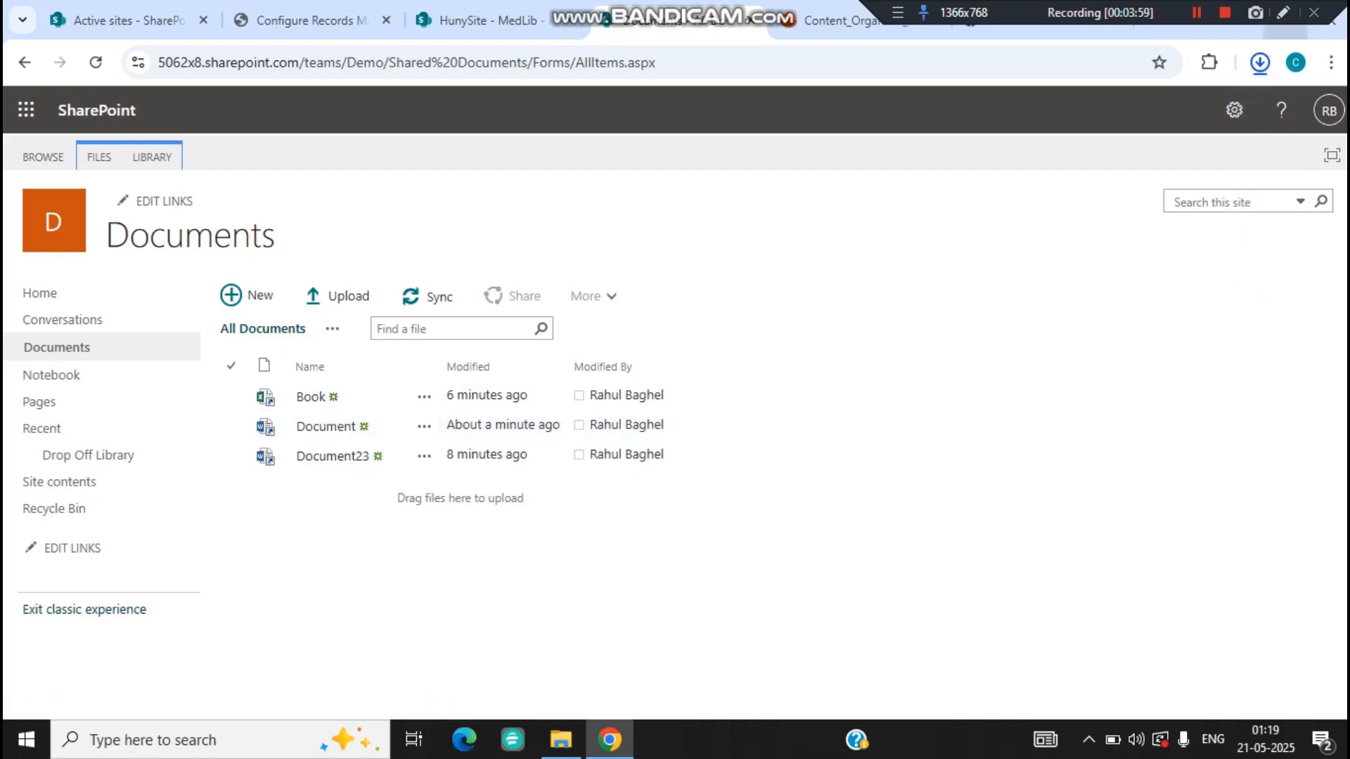
pyautogui.click(1259, 62)
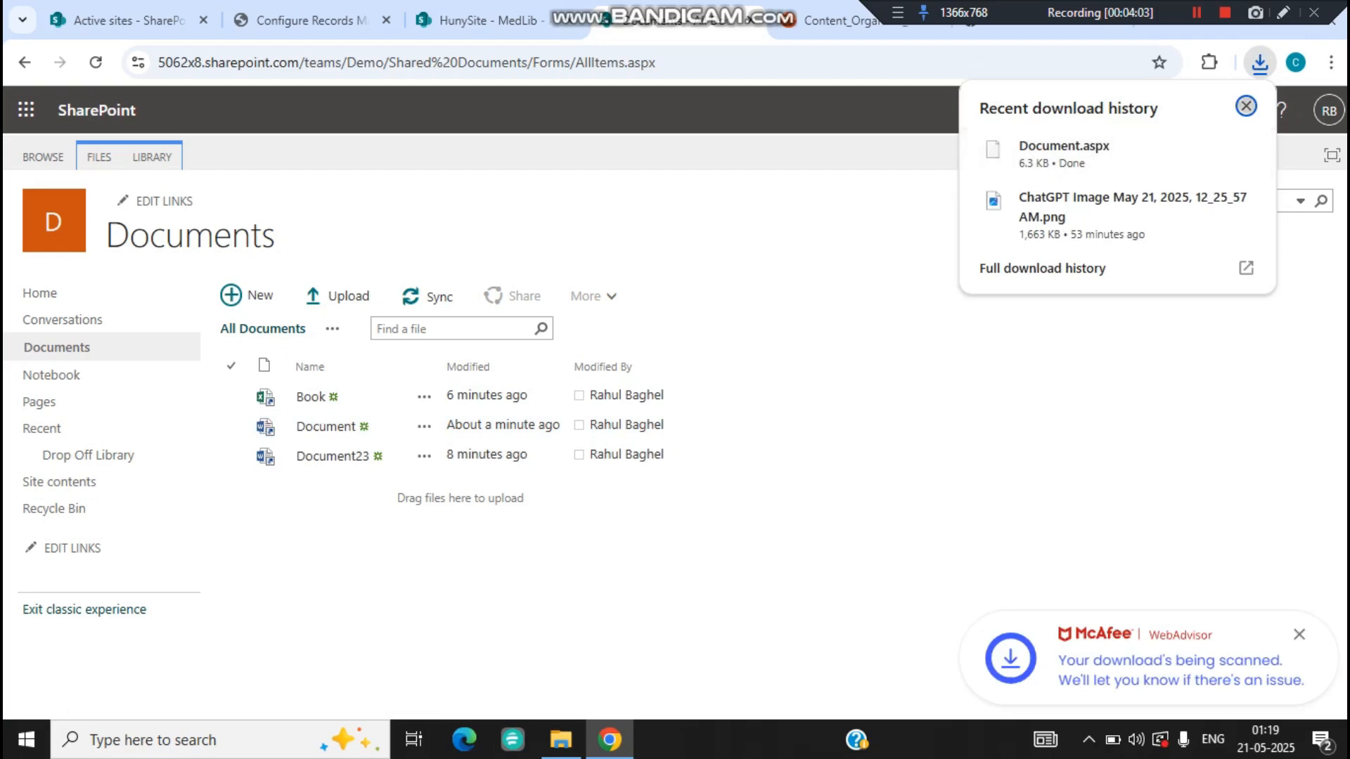
pyautogui.click(1246, 106)
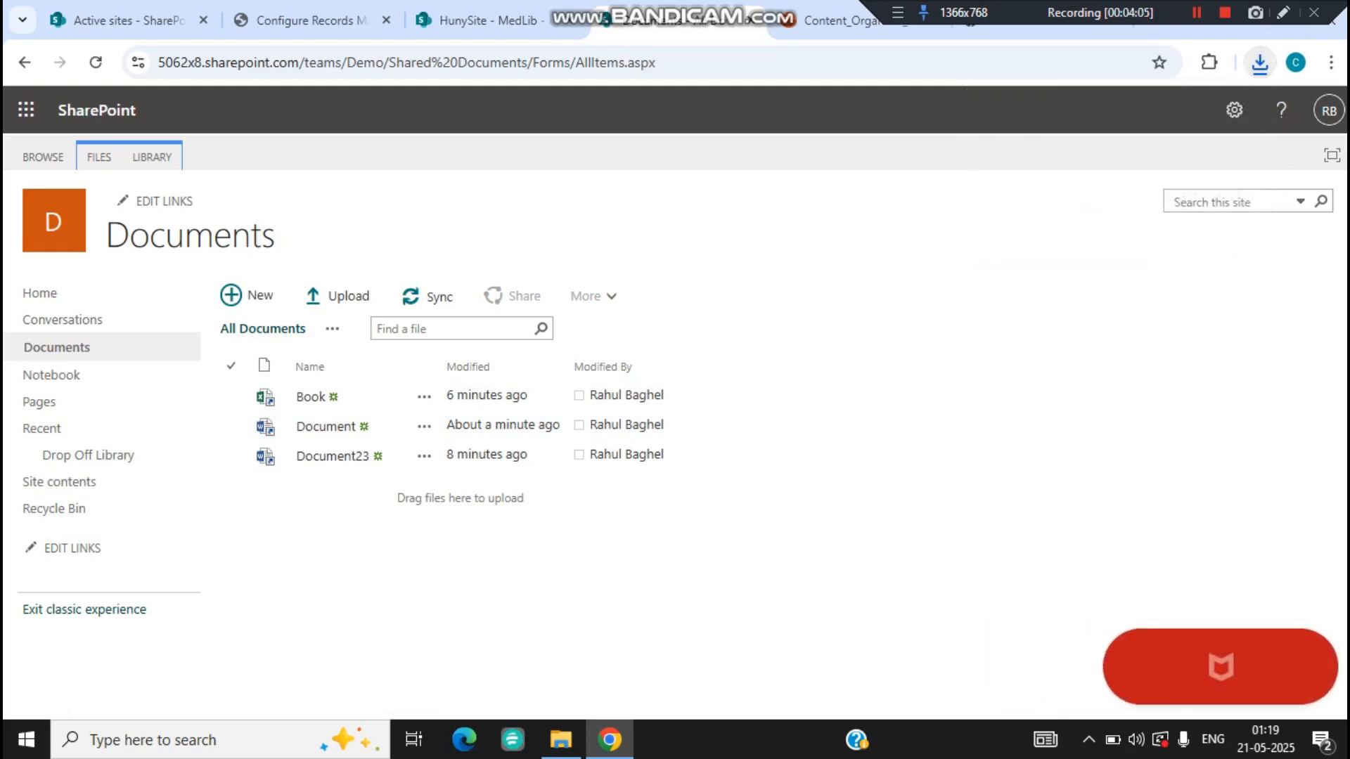